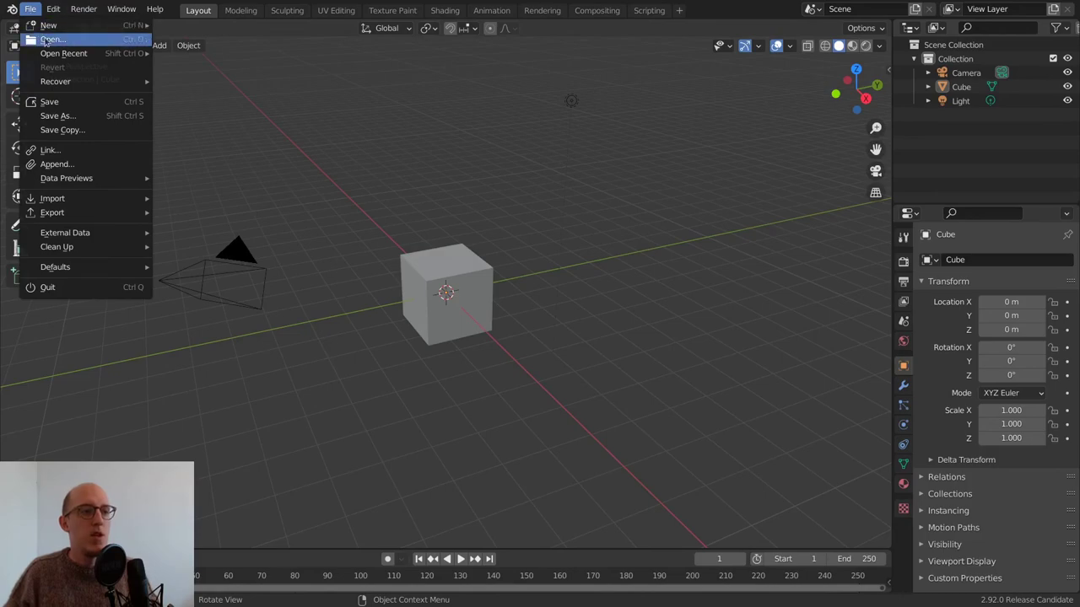
Step: Open the example scene with three monkey heads, discarding the changes in the current untitled file
click(62, 41)
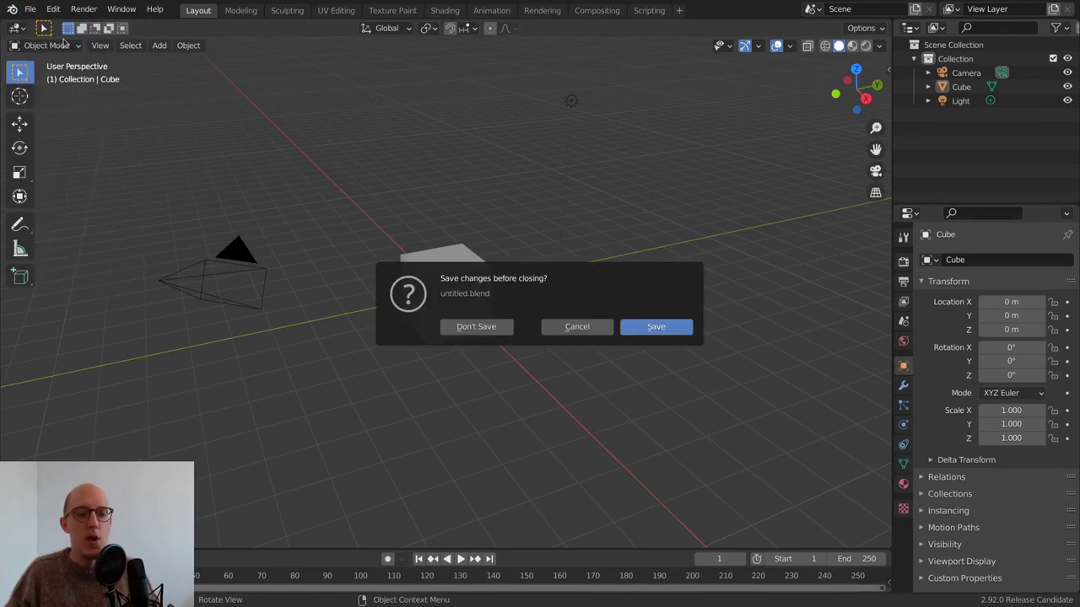
click(494, 329)
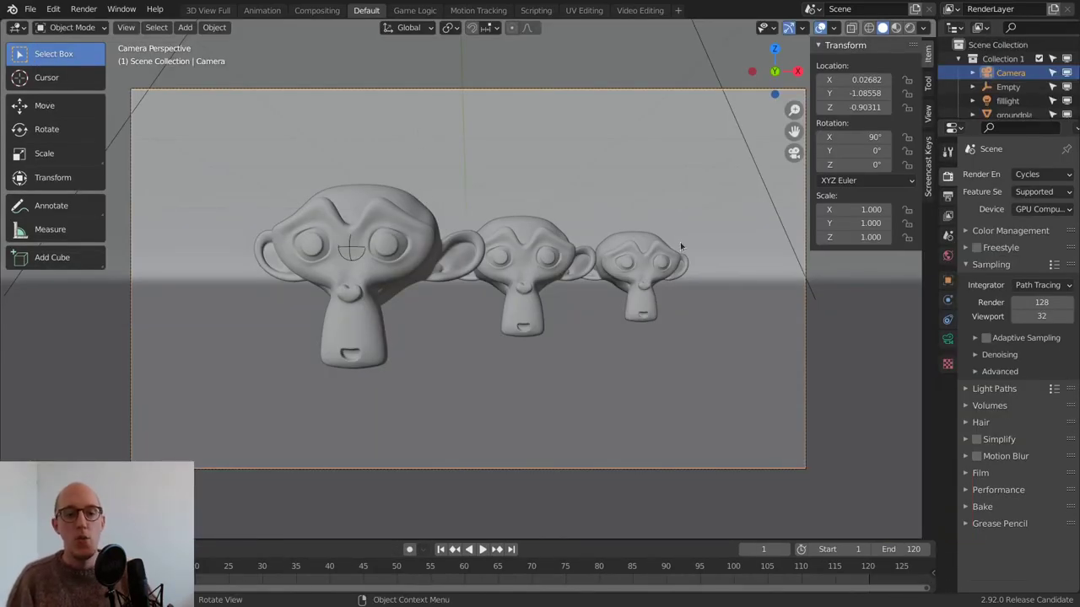
Step: Select each of the three monkey heads in turn, and finish with the camera selected
click(359, 233)
click(507, 255)
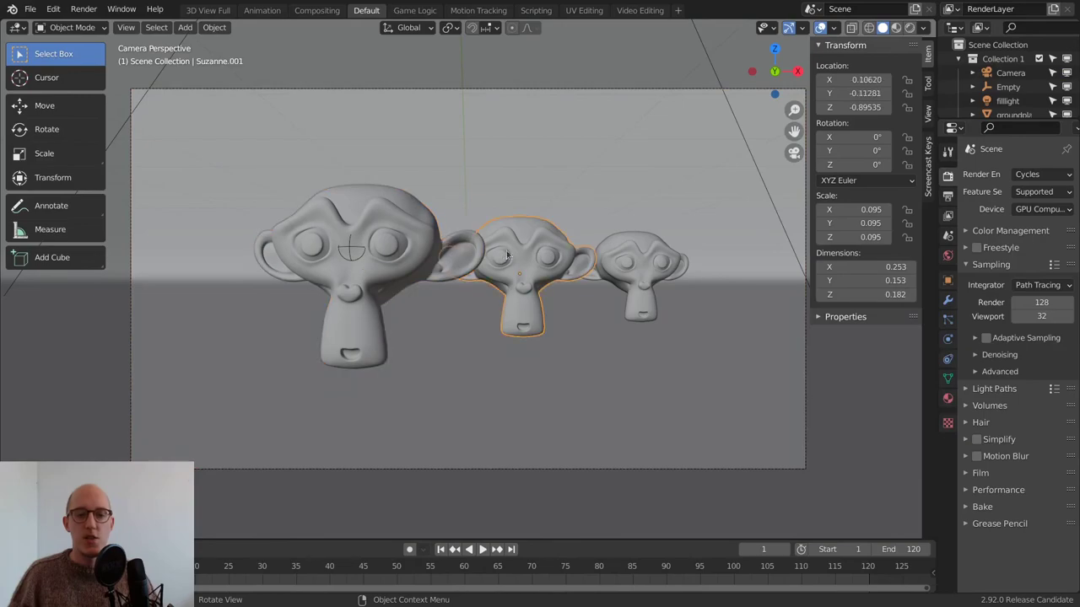
click(653, 262)
click(626, 87)
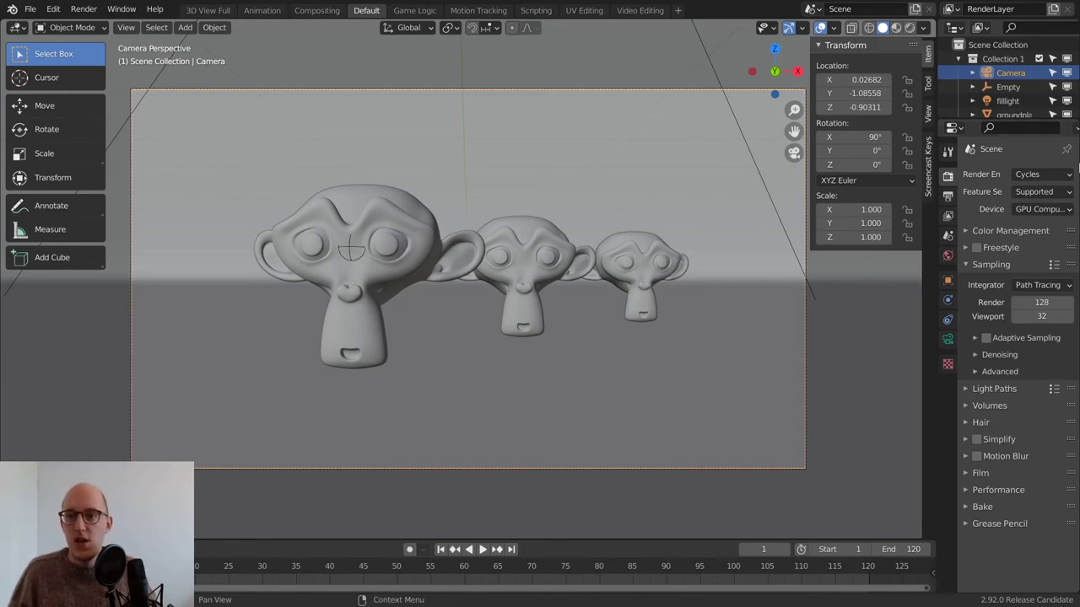
Step: Choose Cycles as the render engine and display the viewport in Rendered shading
click(1043, 177)
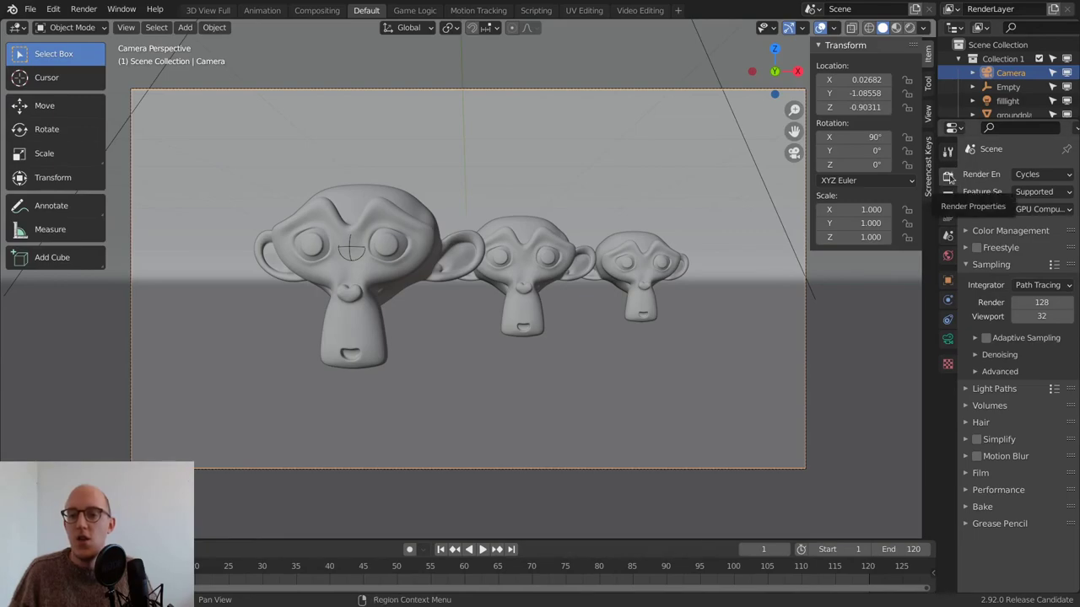
click(1044, 176)
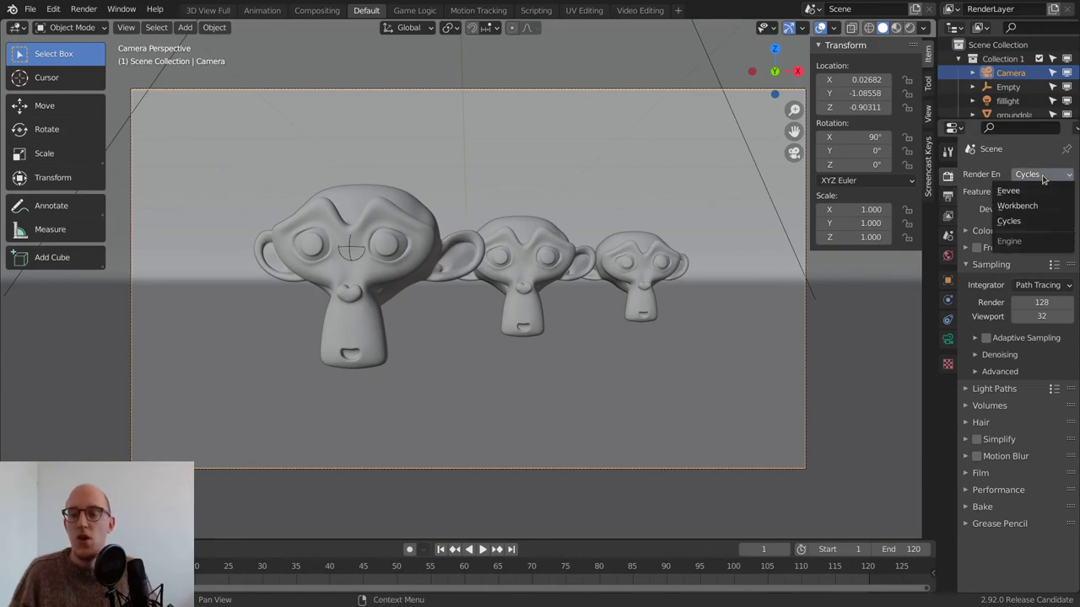
click(1021, 222)
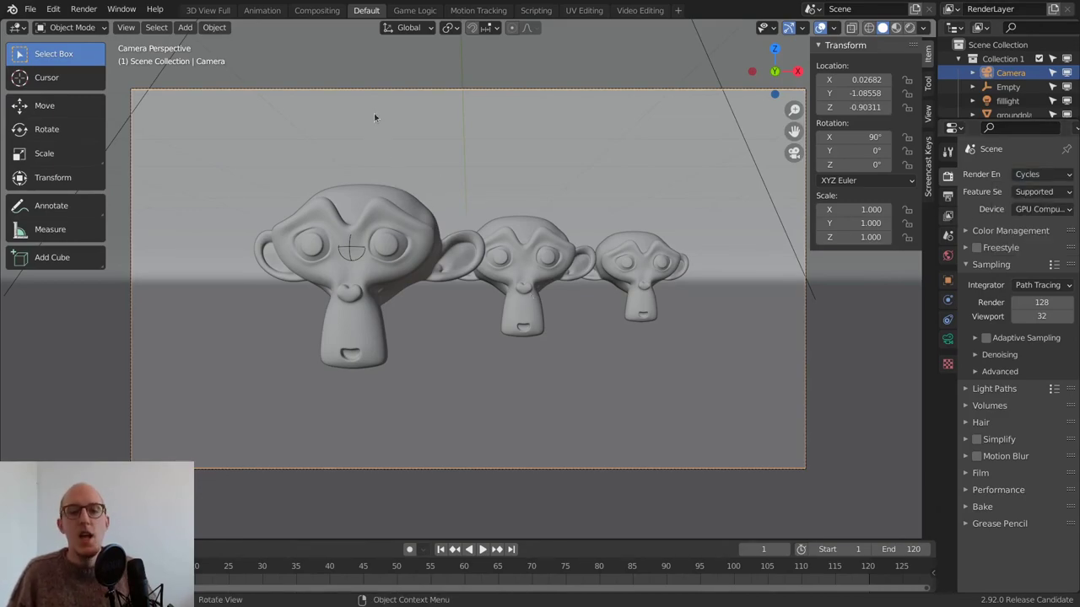
key(z)
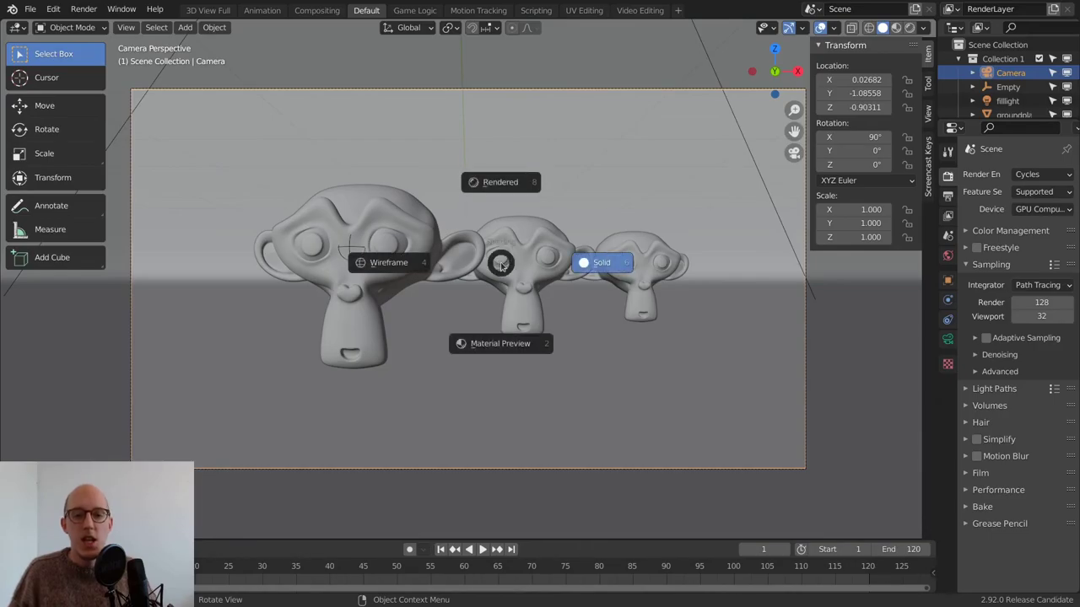
click(509, 187)
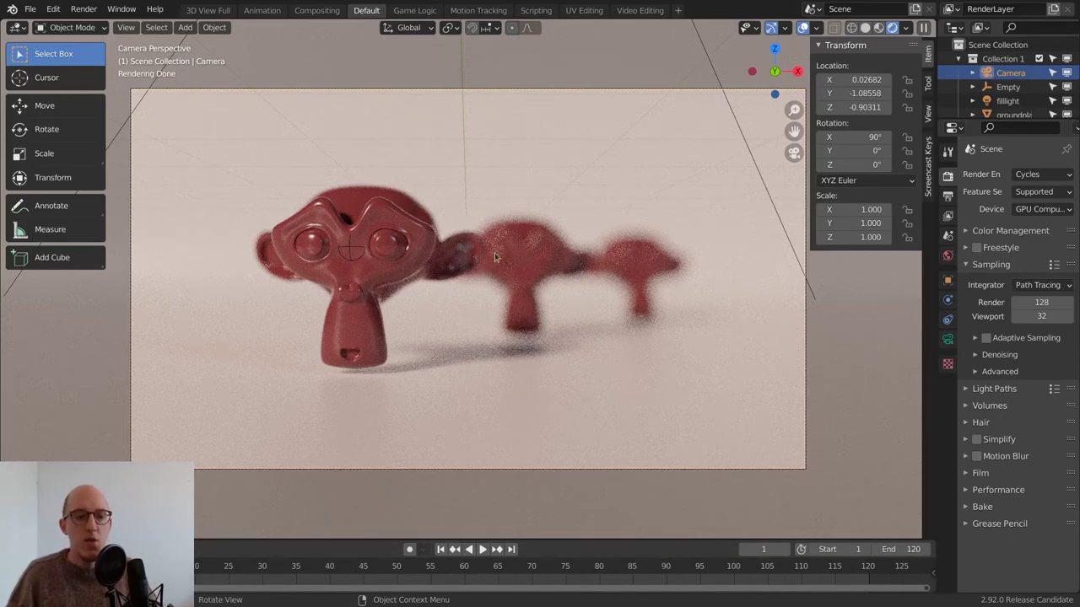
Step: Examine the arrangement of the monkey heads, the camera and the backdrop from several angles outside the camera
mouse_move(542, 276)
middle_down()
mouse_move(527, 221)
mouse_move(540, 270)
middle_up()
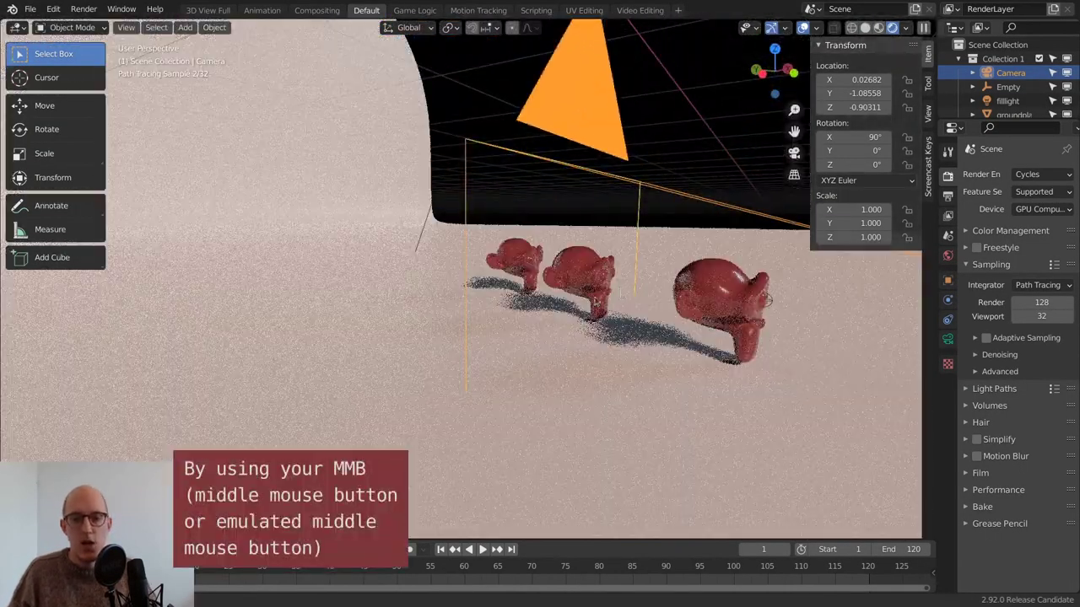
middle_drag(506, 329, 622, 268)
middle_drag(557, 270, 524, 255)
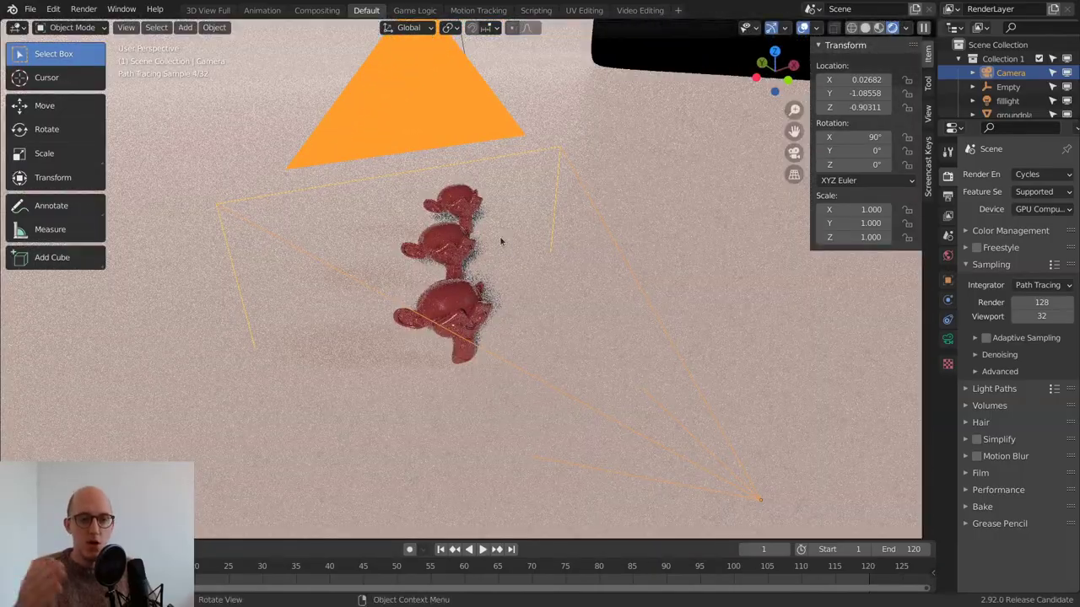
middle_drag(571, 233, 513, 258)
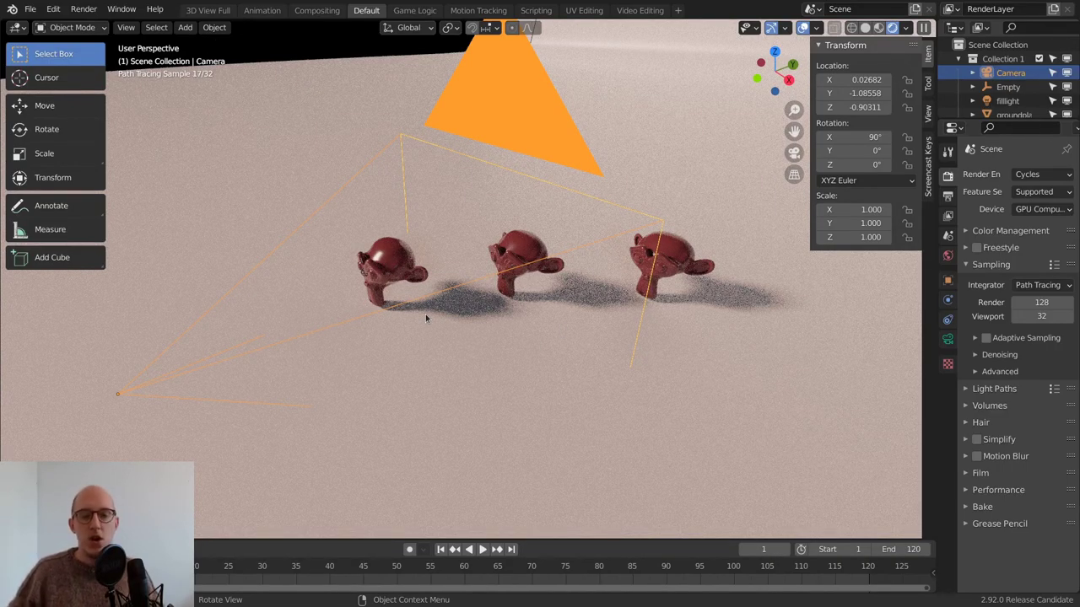
middle_drag(425, 317, 473, 253)
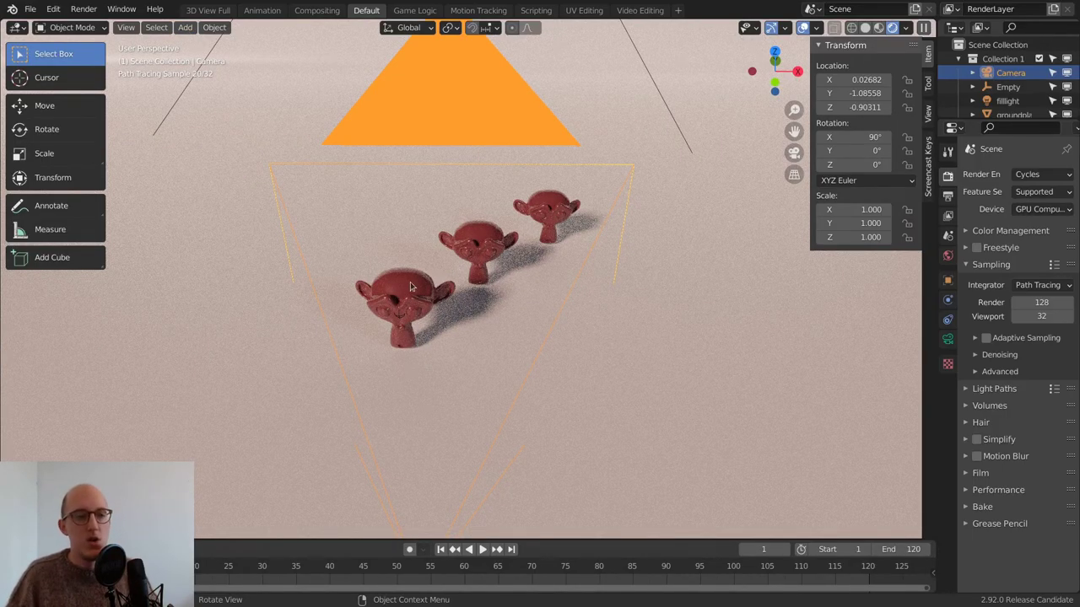
middle_drag(522, 276, 34, 92)
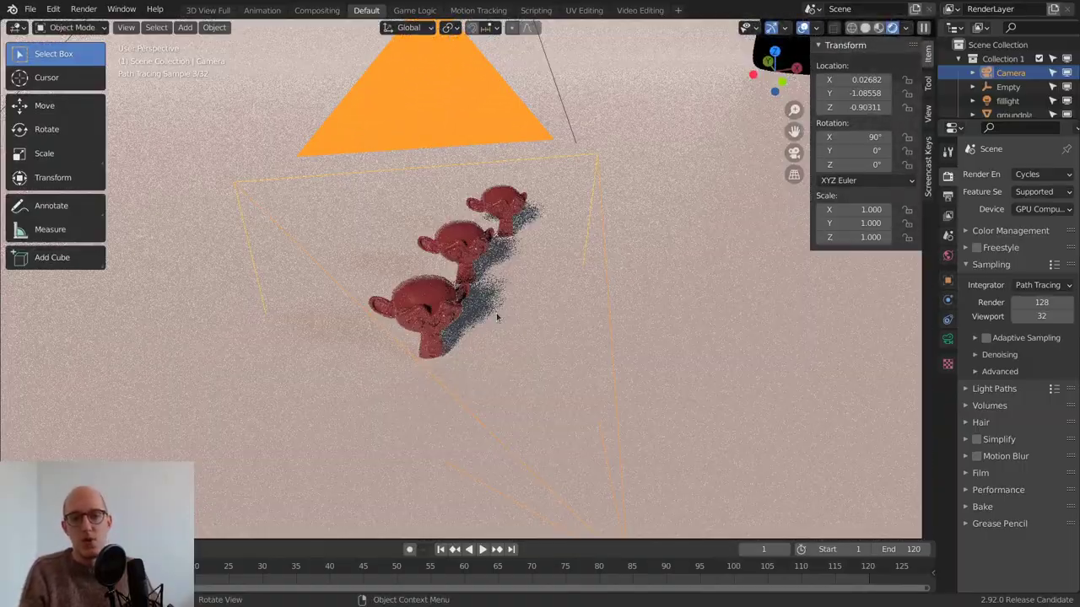
click(597, 183)
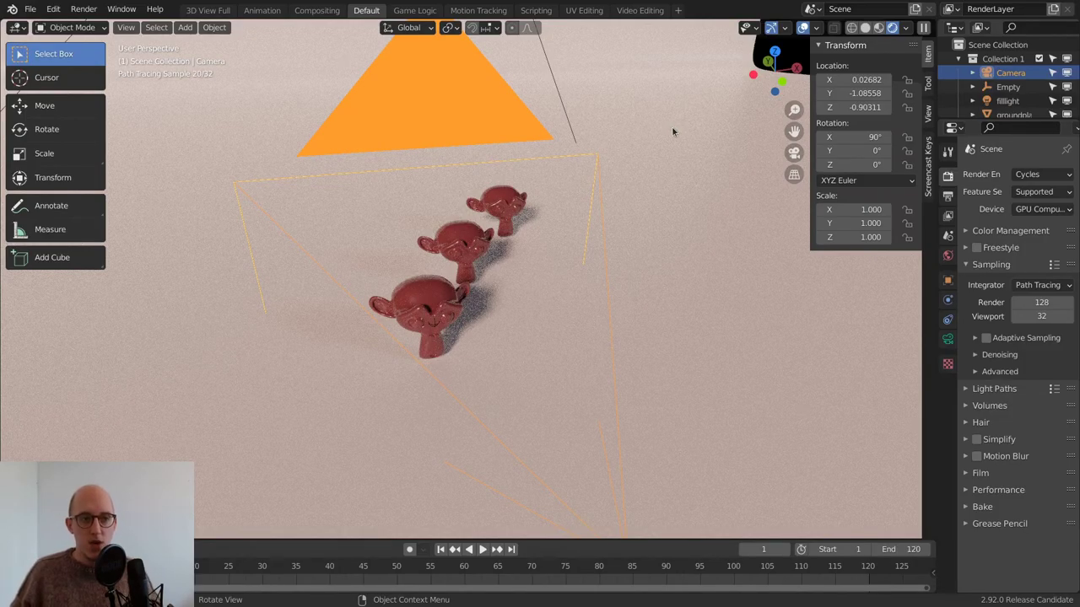
Step: Toggle between the camera view and the free perspective, and return to looking through the camera
key(KP_0)
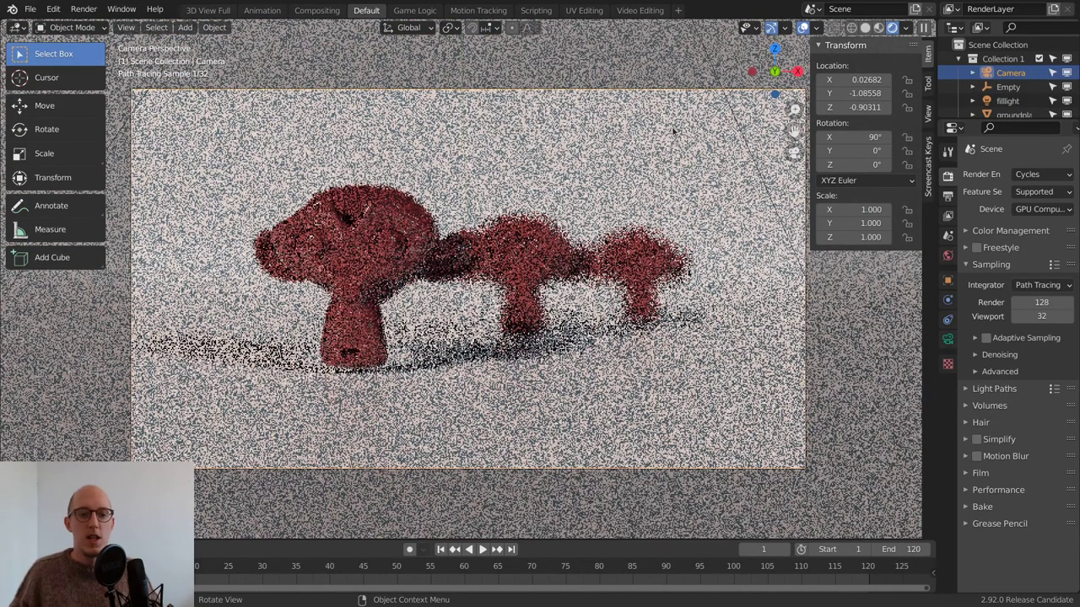
key(KP_0)
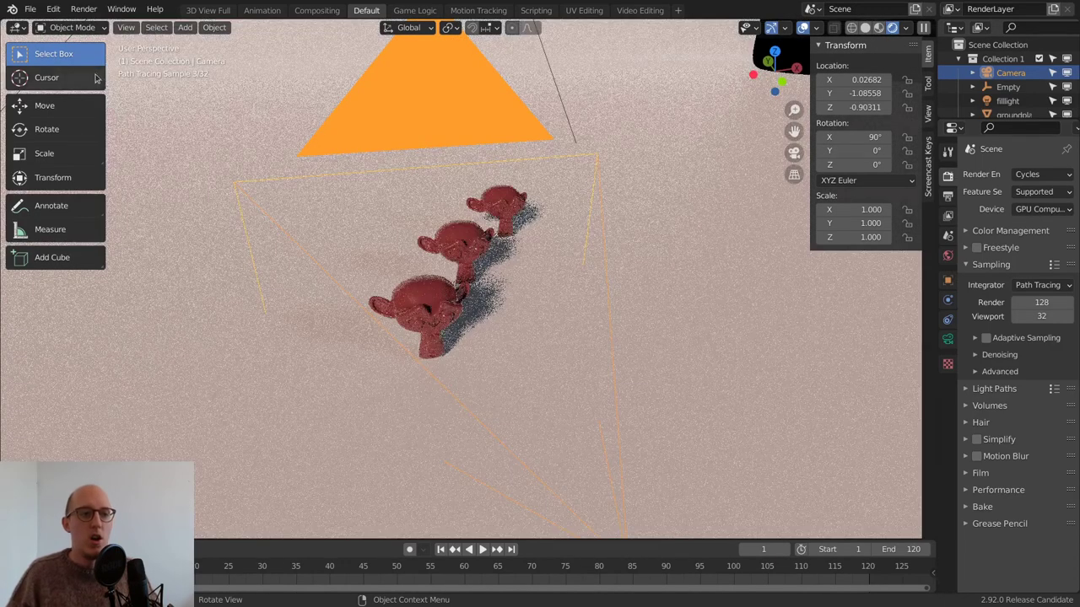
click(127, 28)
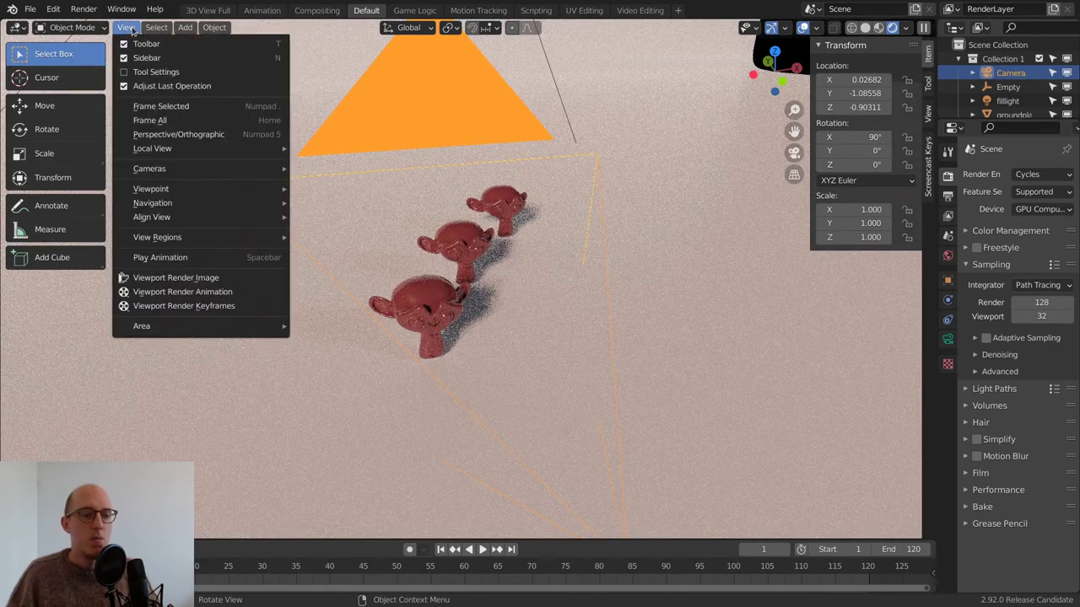
mouse_move(193, 193)
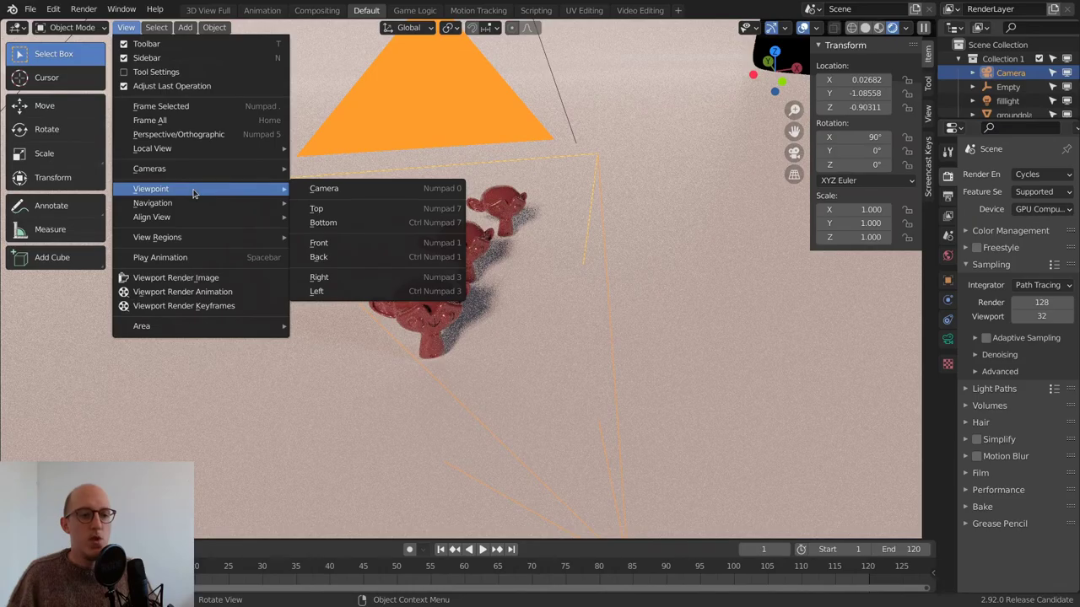
click(369, 193)
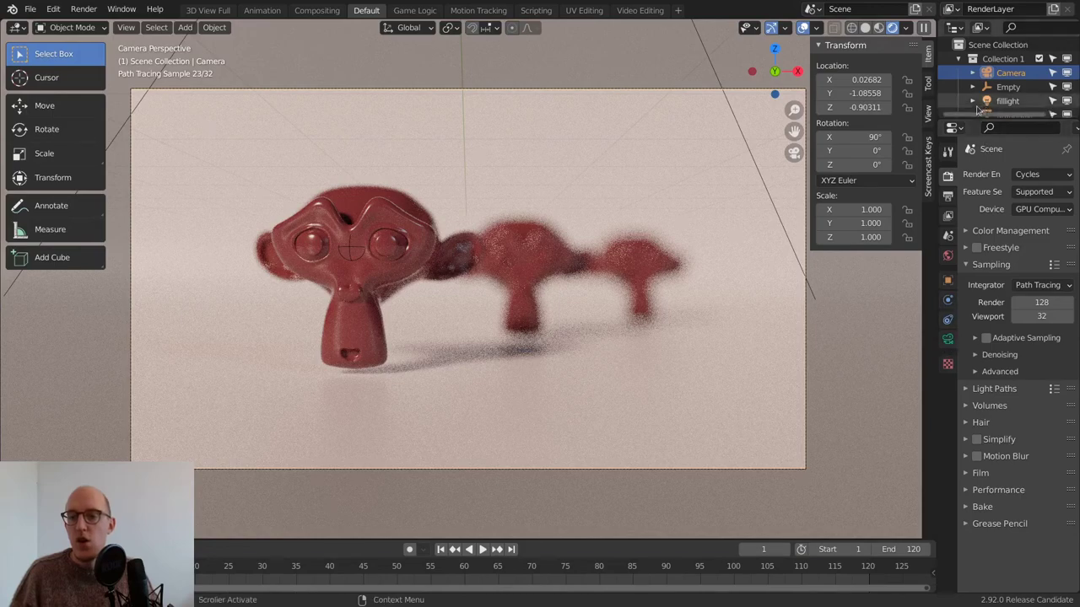
Step: Show the camera's object data properties and widen the properties area so the settings are fully readable
click(948, 341)
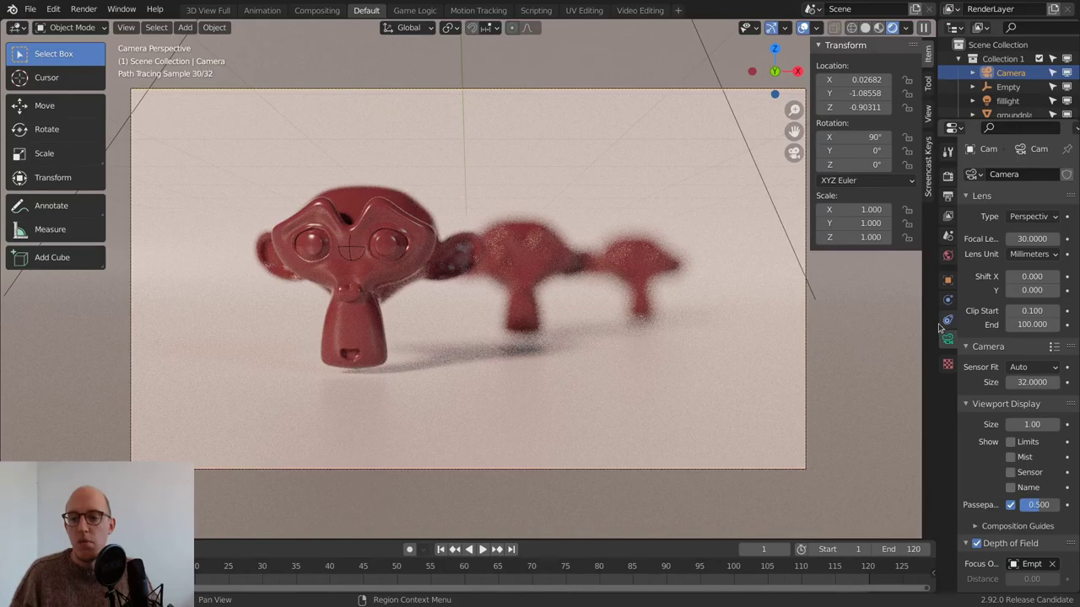
drag(937, 330, 830, 337)
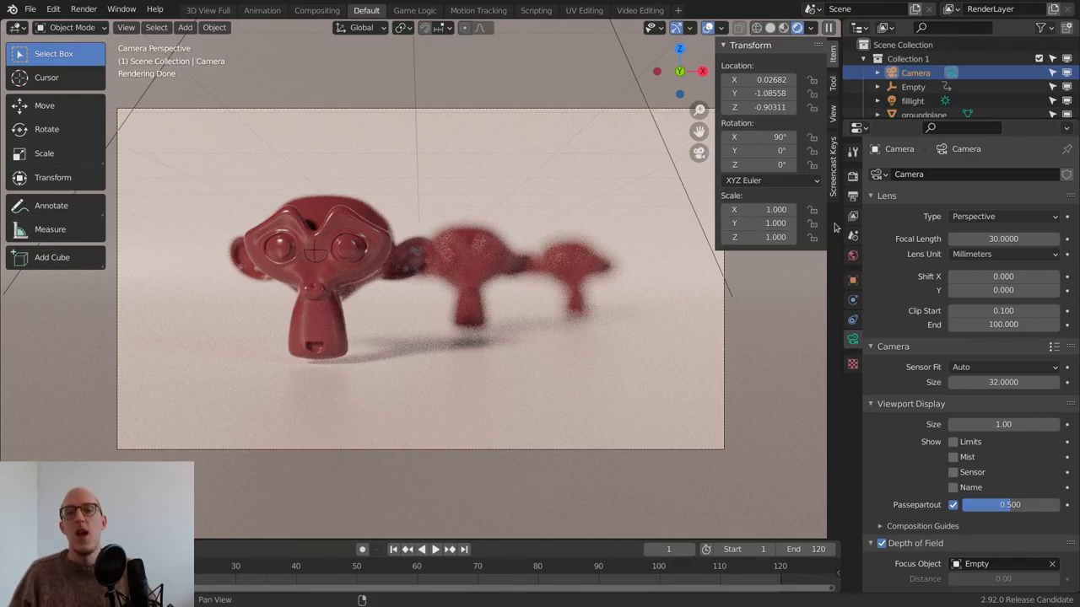
mouse_move(841, 218)
mouse_down()
mouse_move(854, 215)
mouse_move(844, 216)
mouse_up()
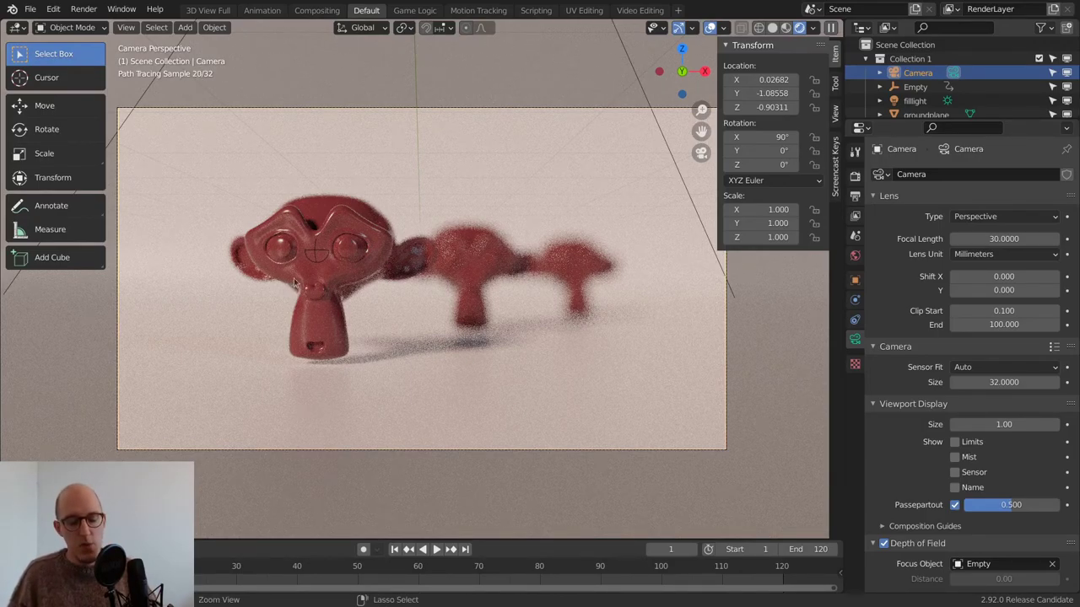
Step: Limit the viewport render to a rectangular region around the front monkey head, and clear that render region
key(ctrl+b)
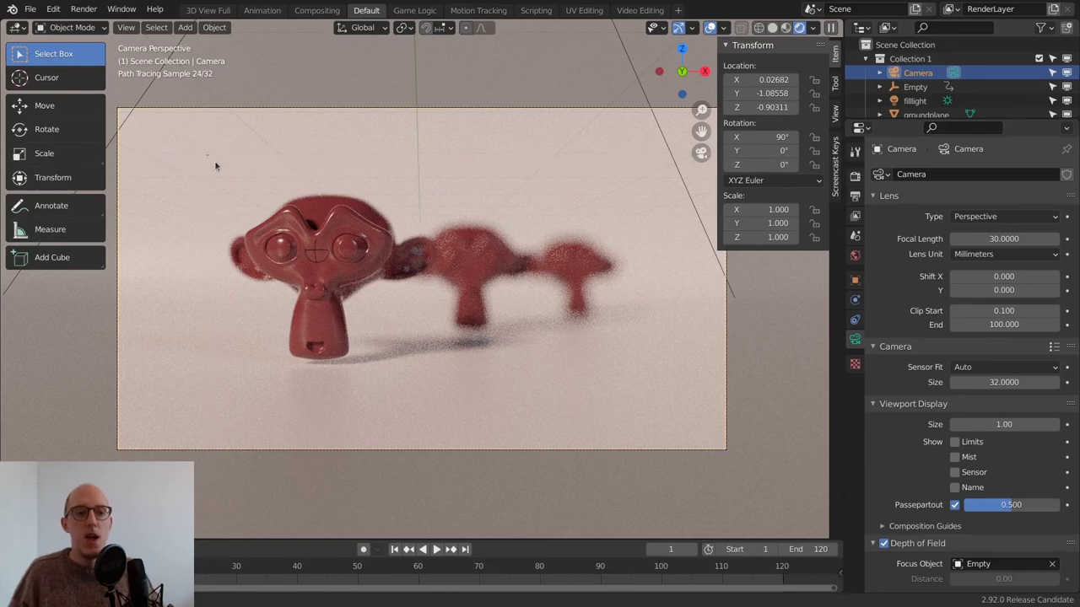
drag(206, 155, 440, 381)
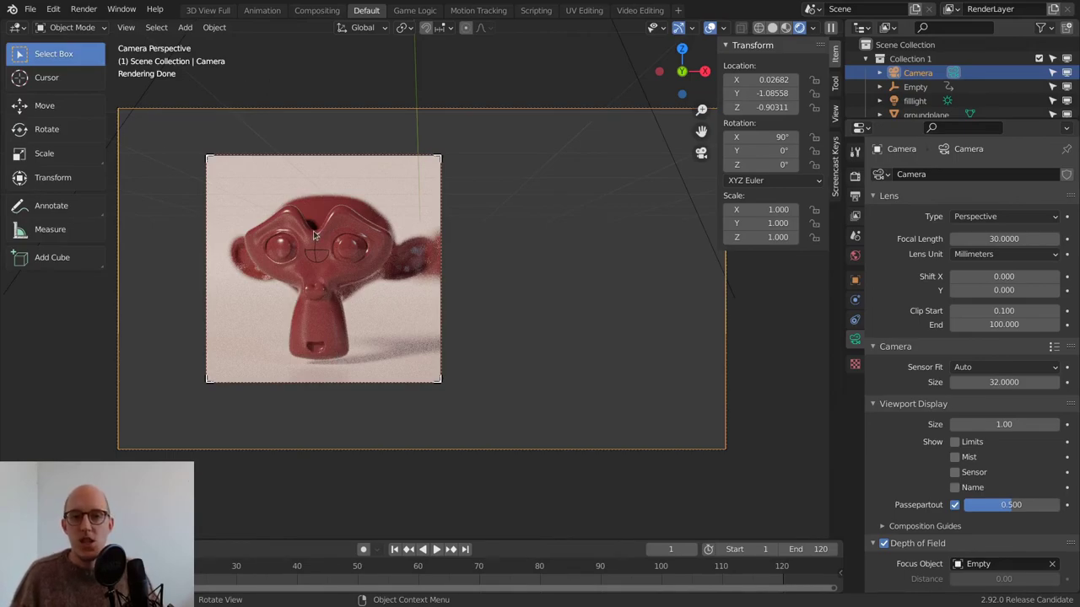
mouse_move(850, 213)
mouse_down()
mouse_move(774, 214)
mouse_move(850, 213)
mouse_up()
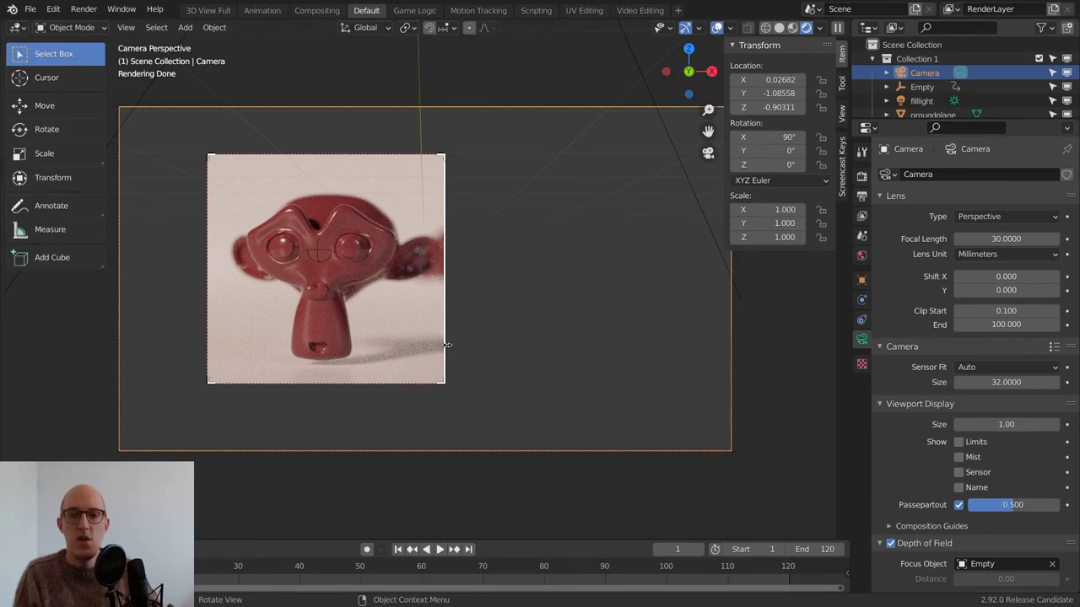
key(ctrl+alt+b)
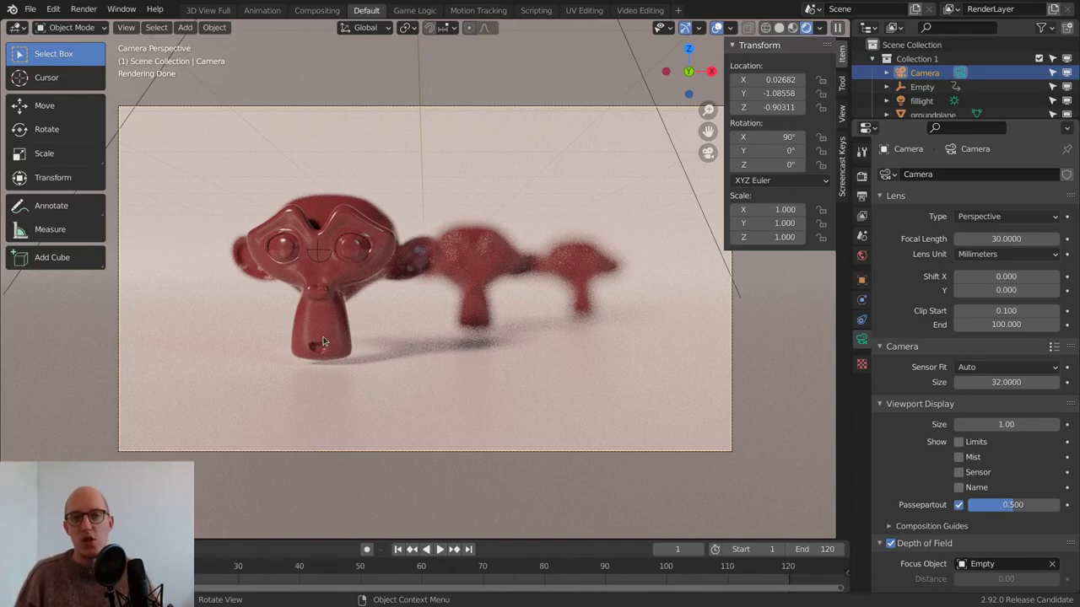
Step: Try camera focal lengths of 4, 77, 75 and 10 mm, and set the focal length to 53 mm
click(1005, 239)
text(4)
key(Return)
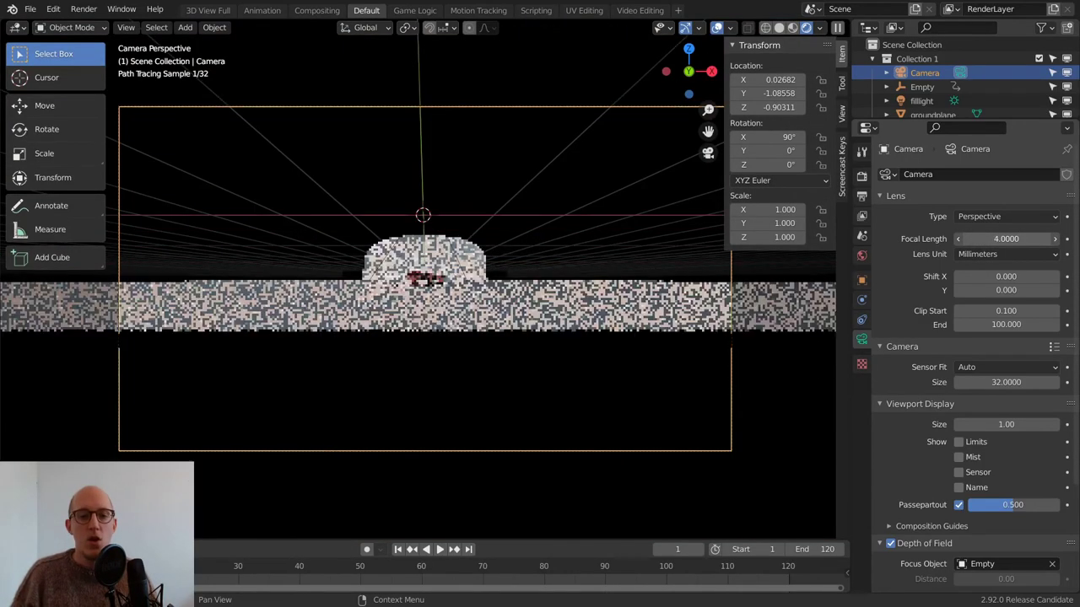
drag(1006, 239, 1067, 238)
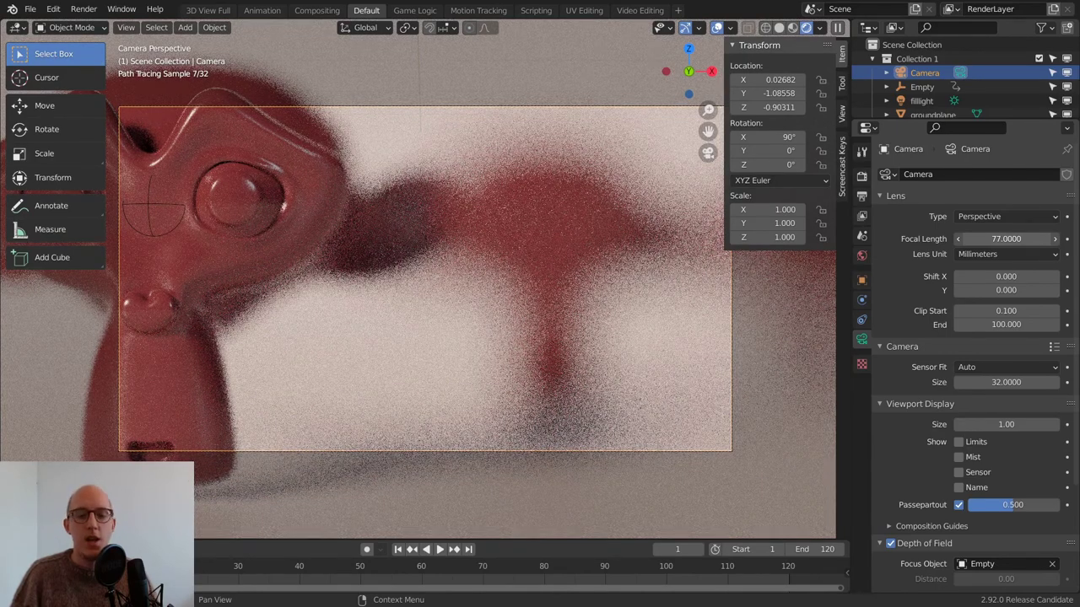
drag(1012, 238, 1004, 239)
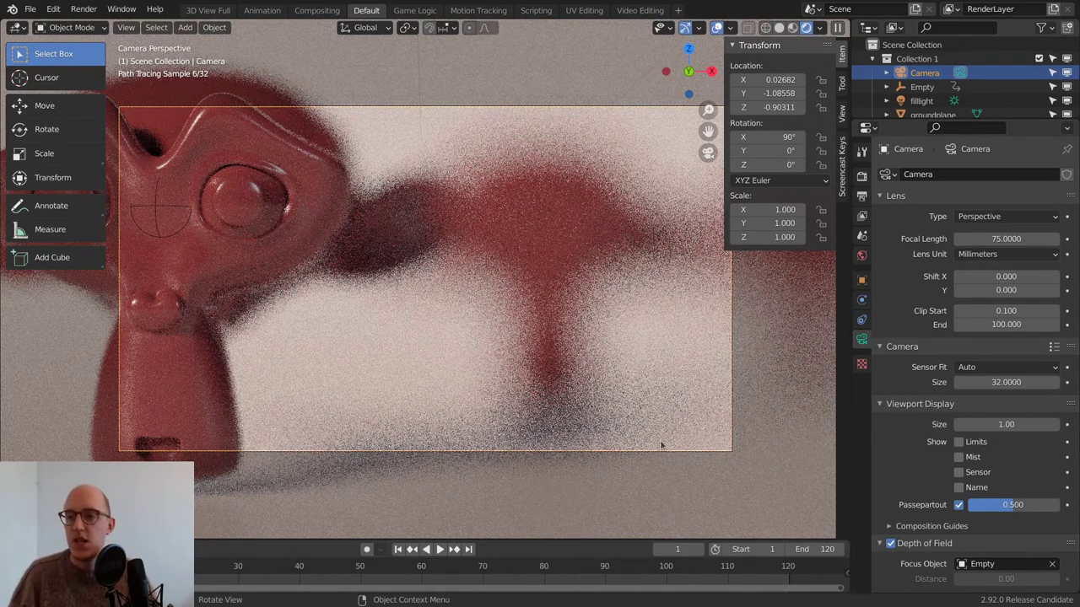
mouse_move(1012, 239)
mouse_down()
mouse_move(955, 239)
mouse_move(1056, 239)
mouse_move(907, 239)
mouse_up()
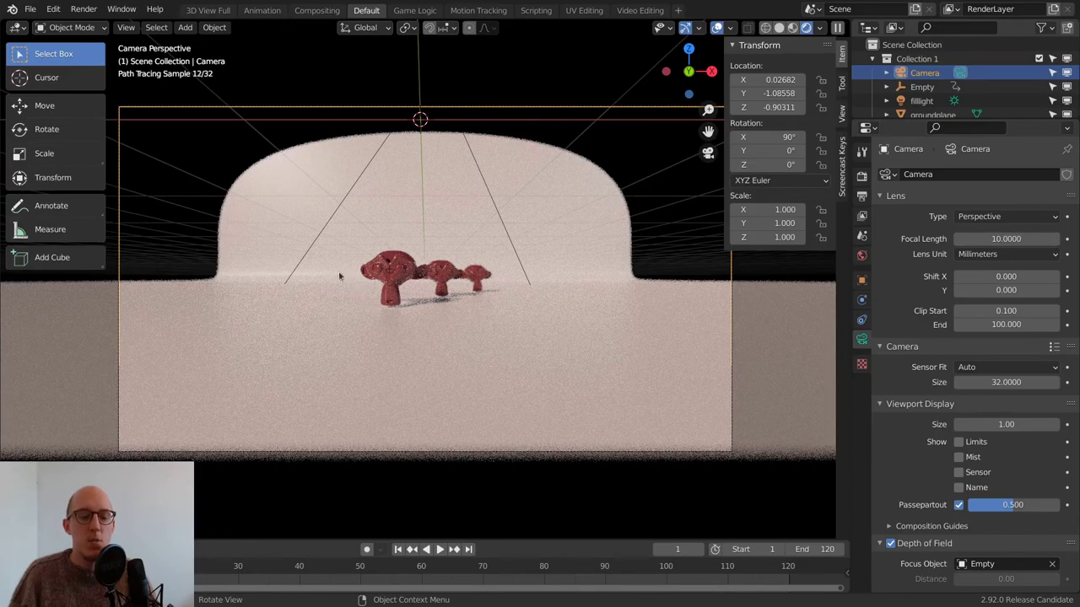
mouse_move(1005, 239)
mouse_down()
mouse_move(1075, 239)
mouse_move(1041, 238)
mouse_up()
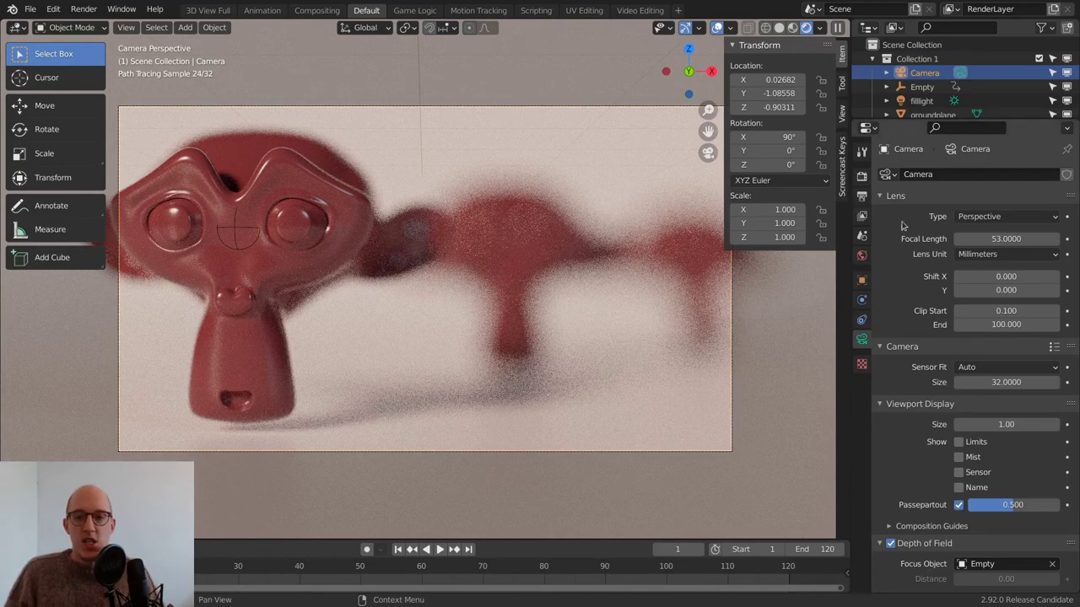
Step: Change the camera's lens type to Orthographic and turn off its depth of field
click(1004, 217)
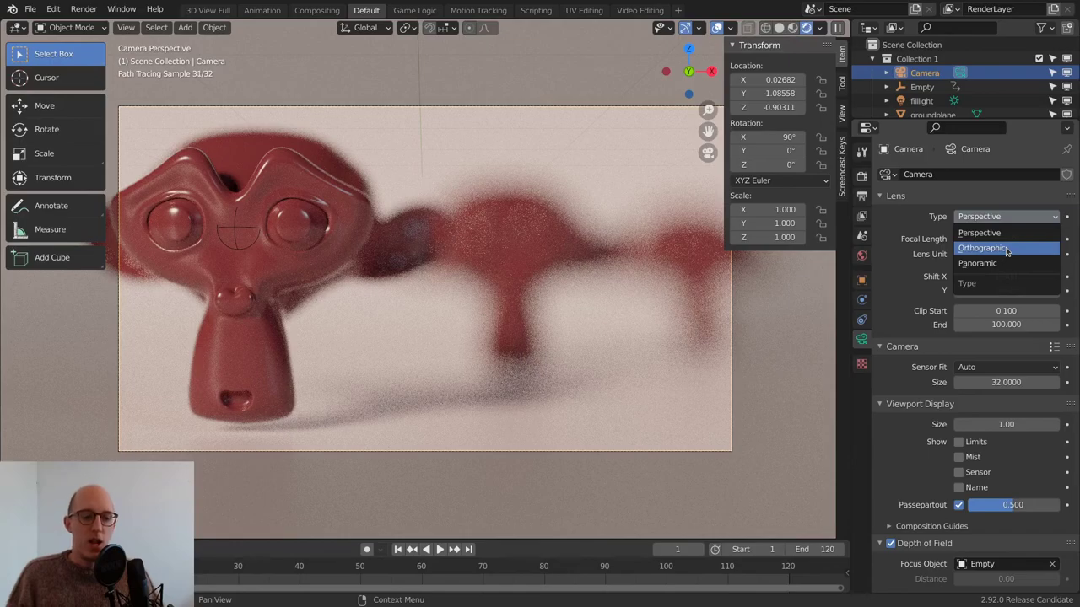
click(1007, 248)
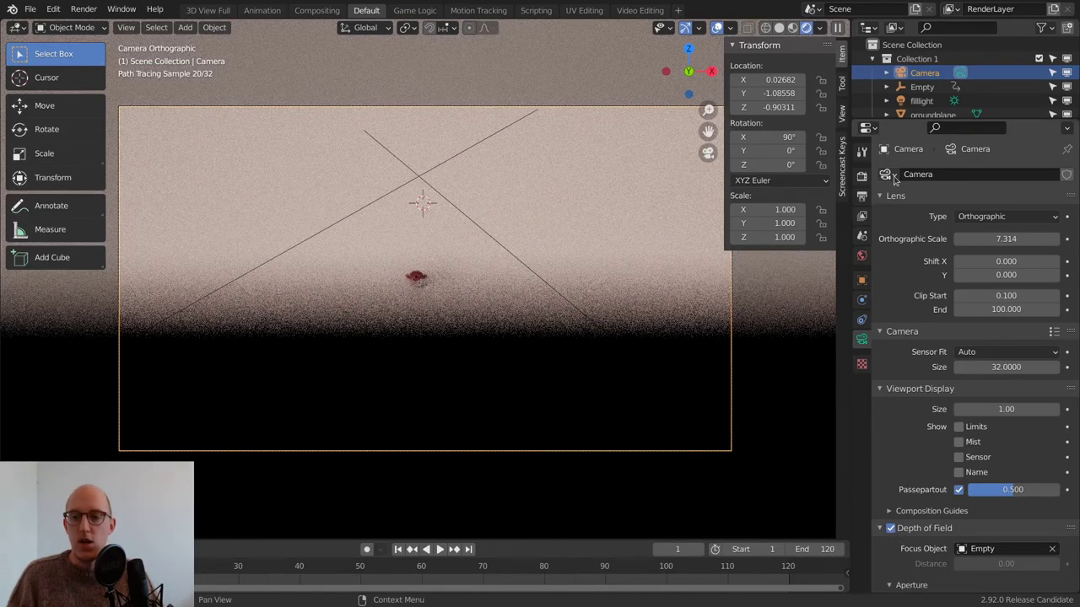
click(890, 528)
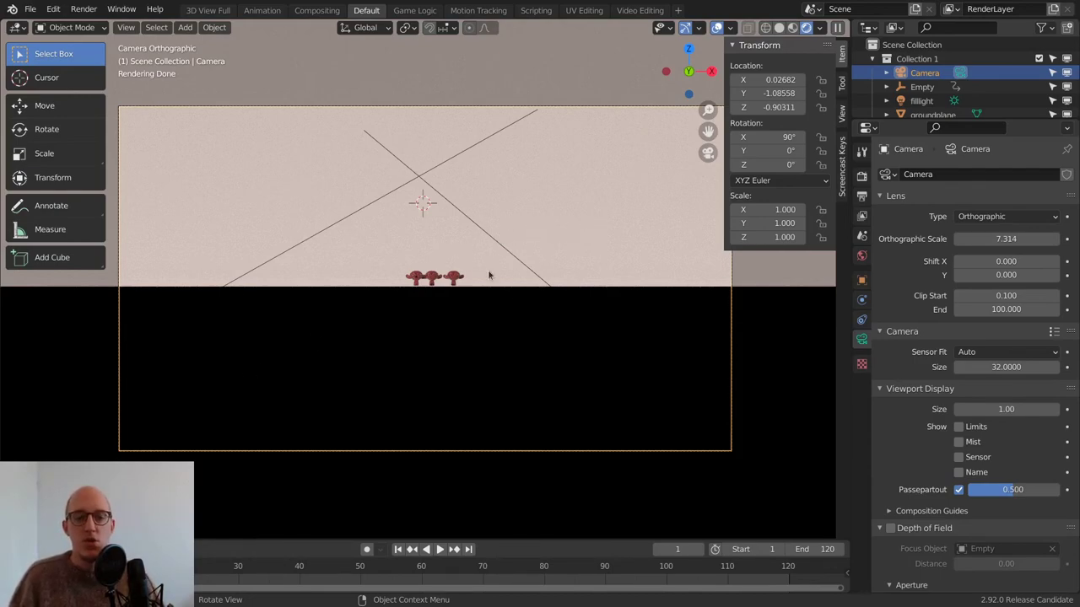
Step: Try the Panoramic lens type on the camera, and set the lens type to Perspective
click(1002, 217)
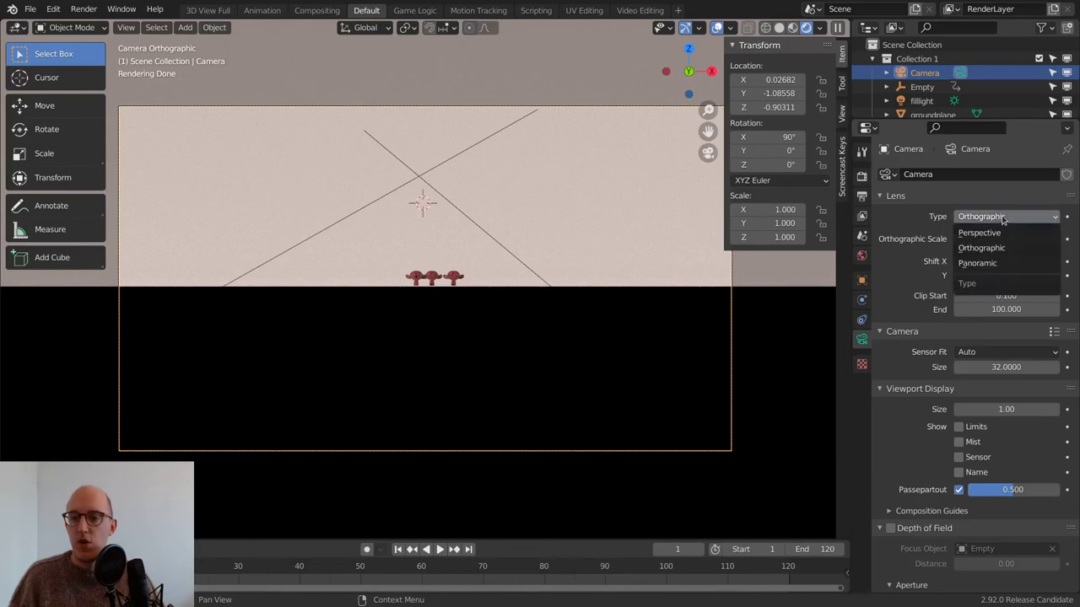
click(996, 265)
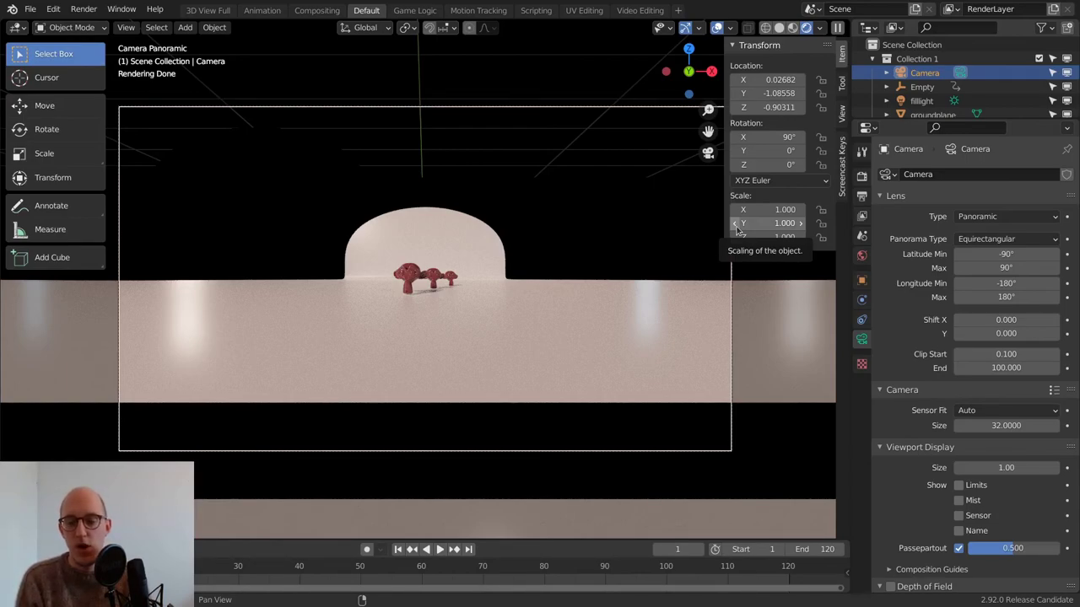
click(1006, 217)
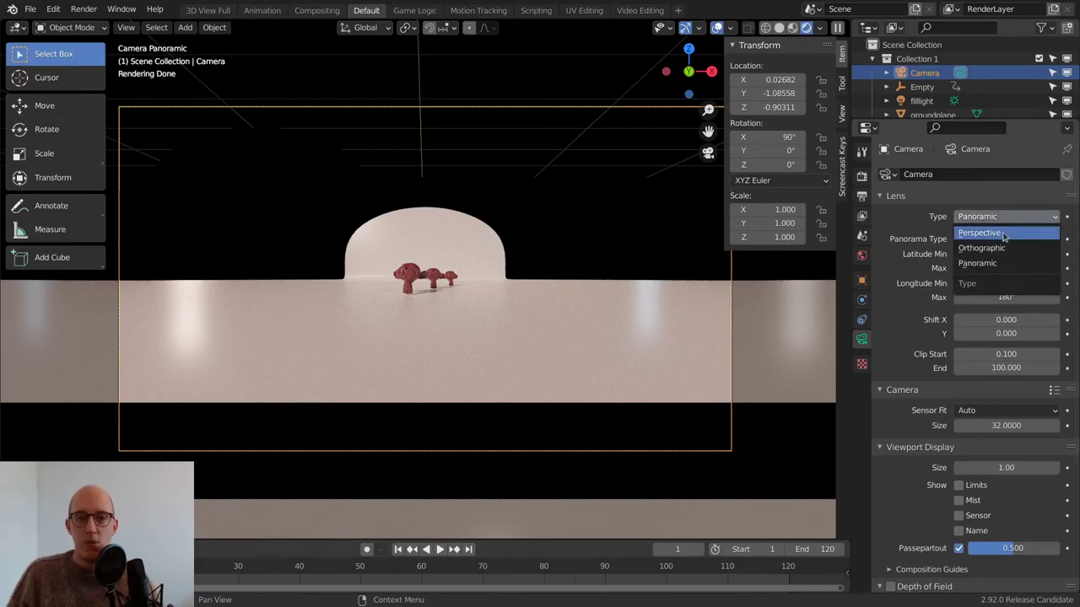
click(1003, 237)
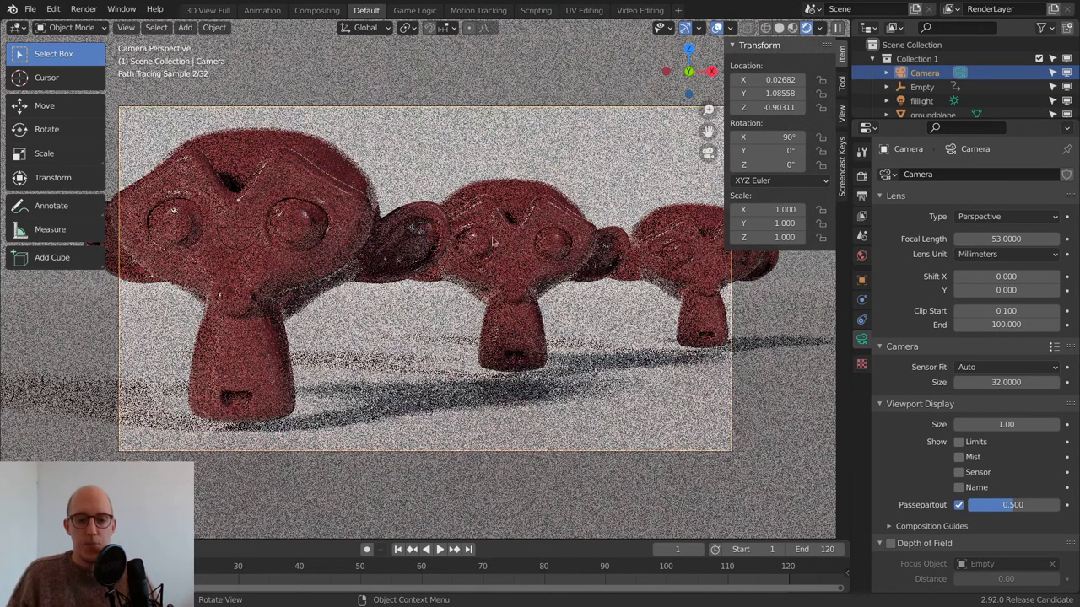
Step: Switch the viewport to Solid shading and view the camera frustum and three monkey heads from outside the camera
middle_drag(494, 239, 508, 299)
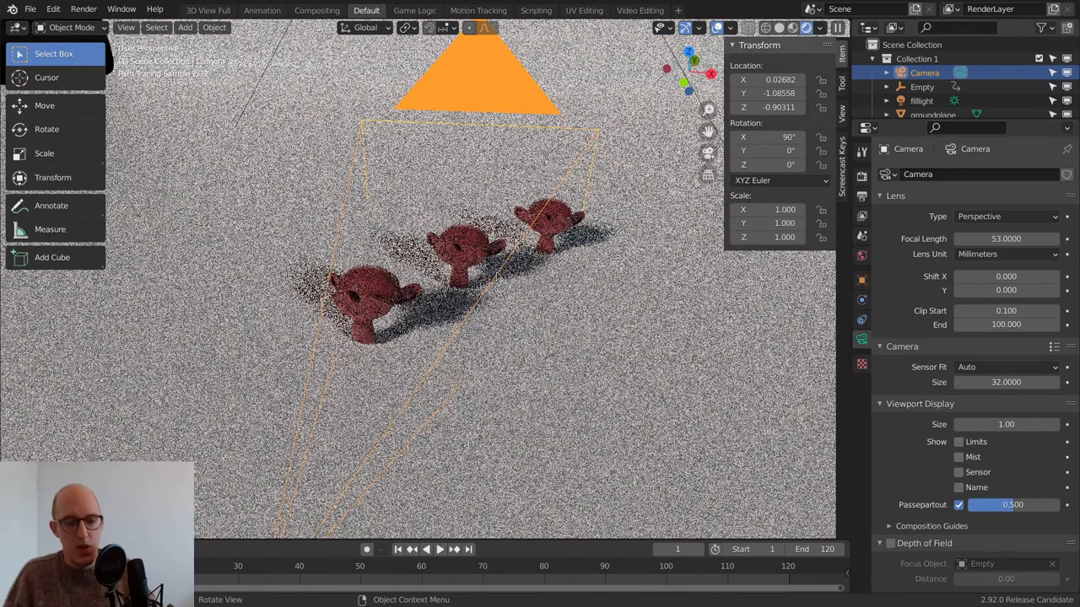
key(z)
click(616, 270)
middle_drag(592, 295, 398, 305)
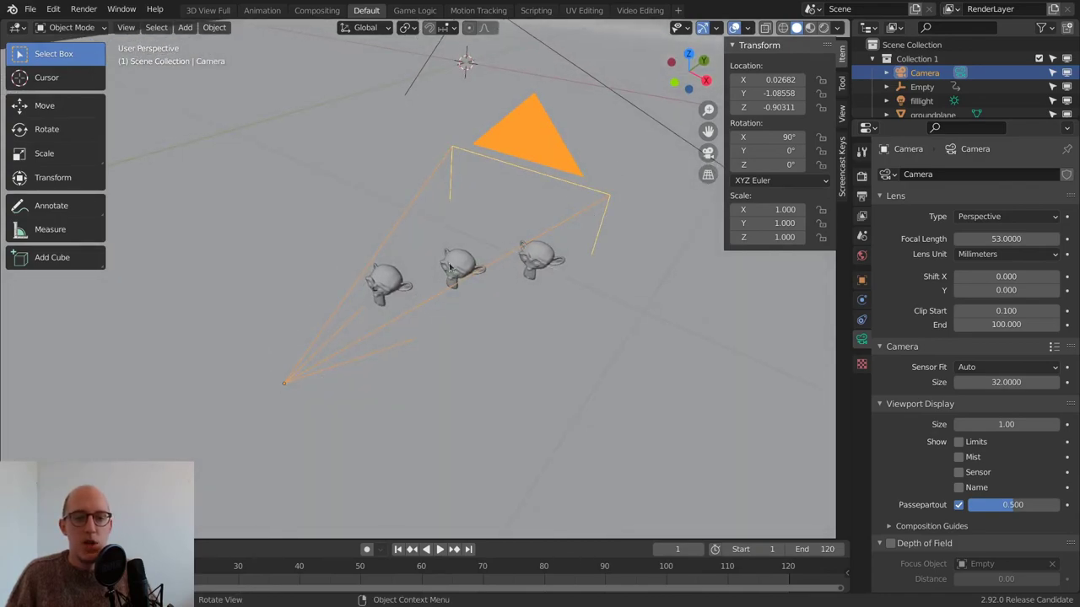
middle_drag(410, 357, 422, 413)
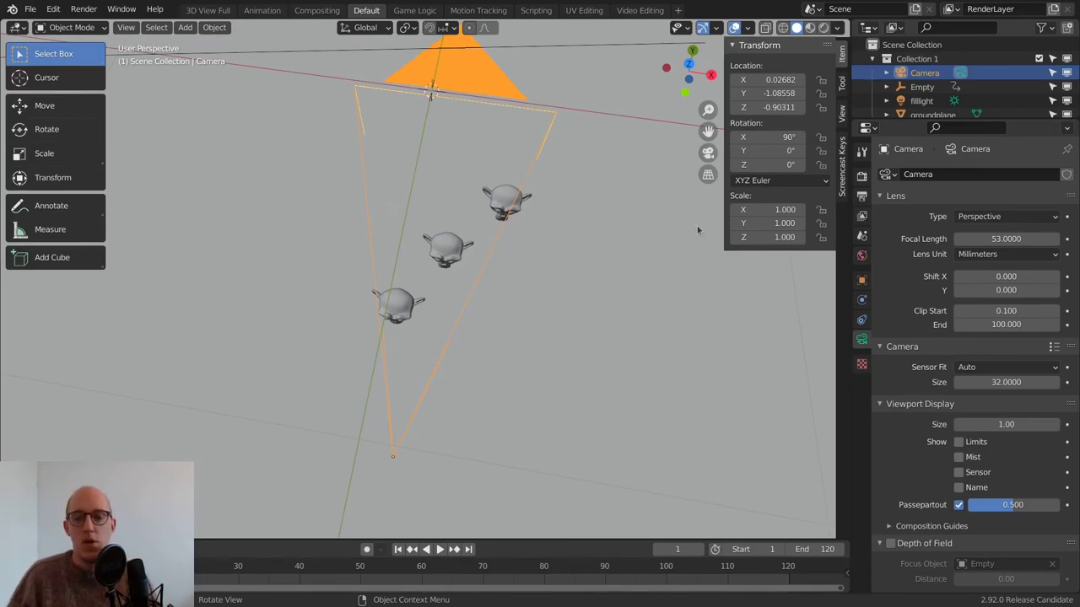
Step: Try a camera focal length of 47 mm, and set the focal length to 50 mm
mouse_move(1005, 239)
mouse_down()
mouse_move(928, 239)
mouse_move(1049, 239)
mouse_move(958, 238)
mouse_move(995, 239)
mouse_up()
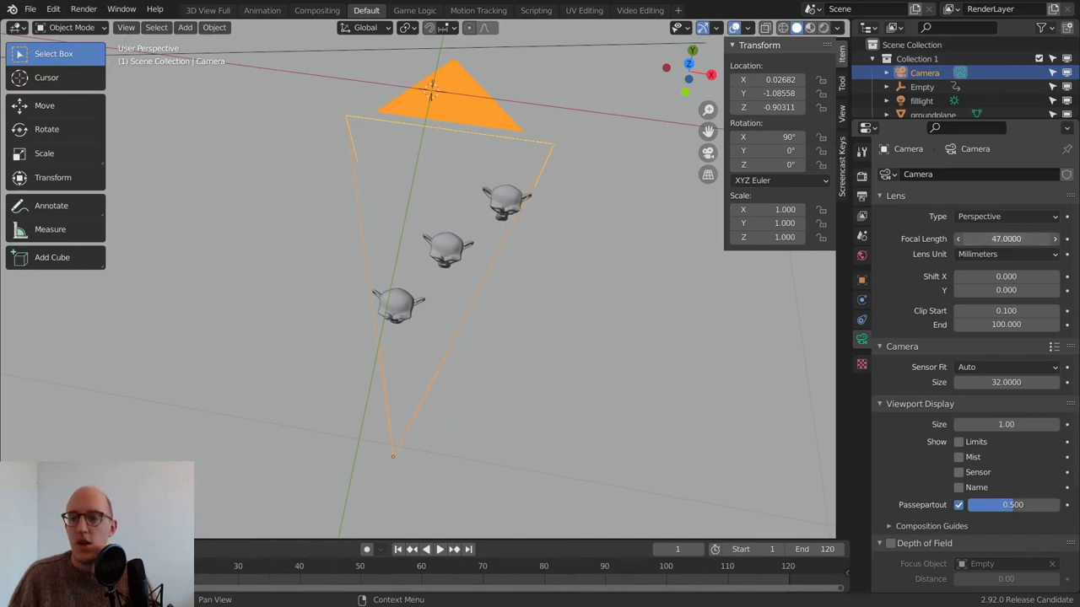
click(1006, 236)
text(50)
key(Return)
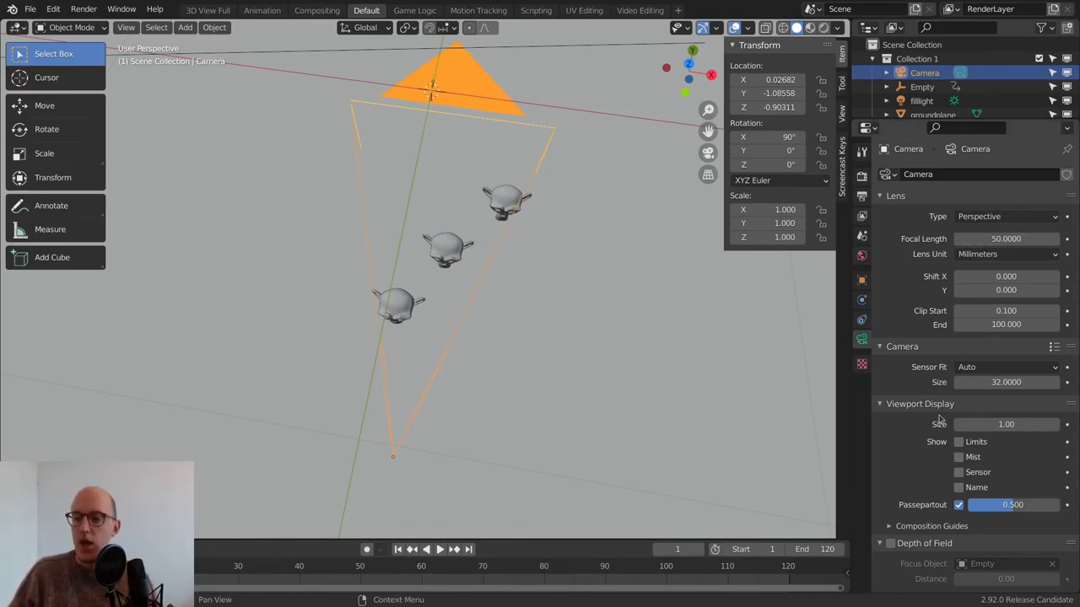
Step: Turn on the camera's depth of field and return to the camera view in Rendered shading
scroll(887, 389, down, 4)
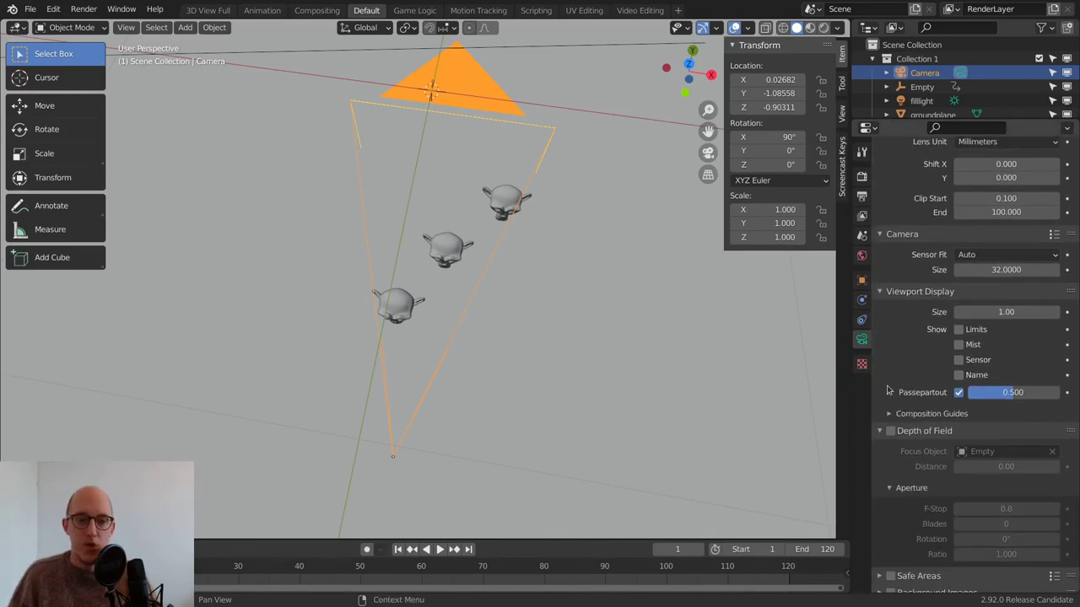
click(897, 434)
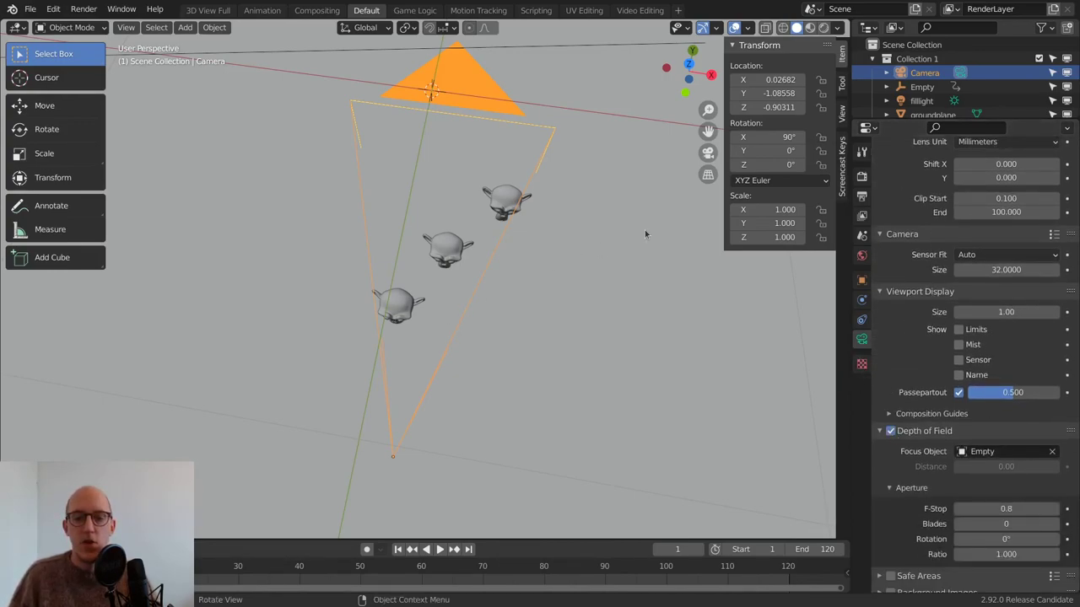
key(z)
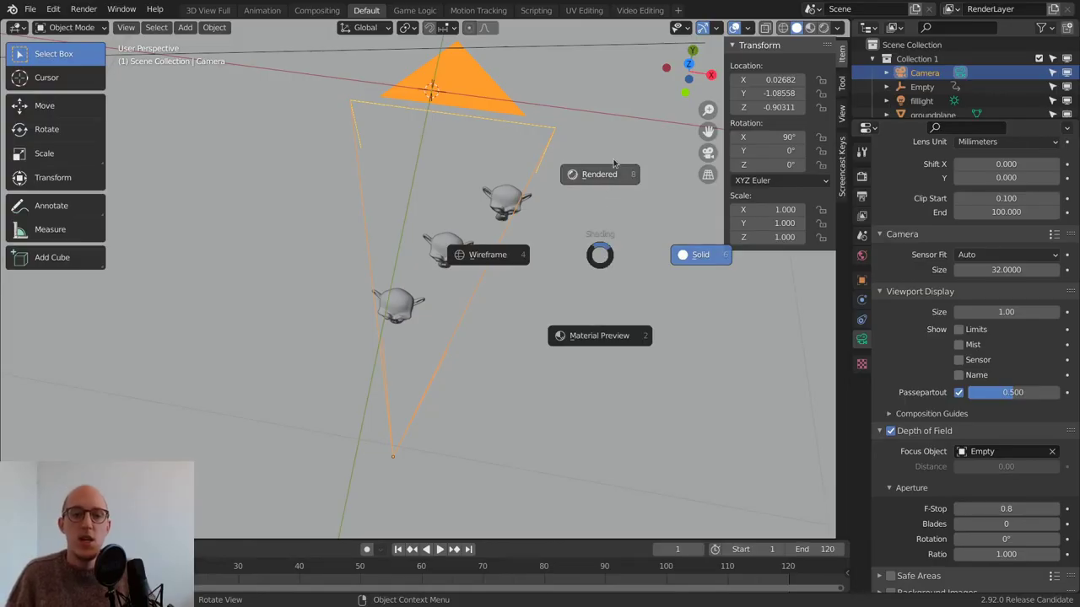
click(611, 177)
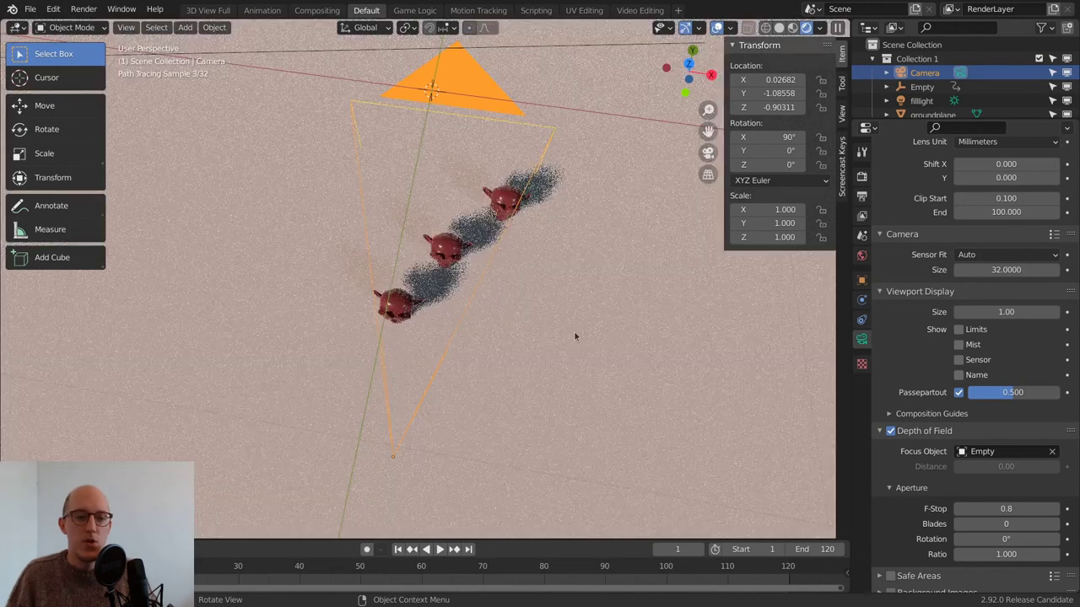
middle_drag(574, 330, 489, 300)
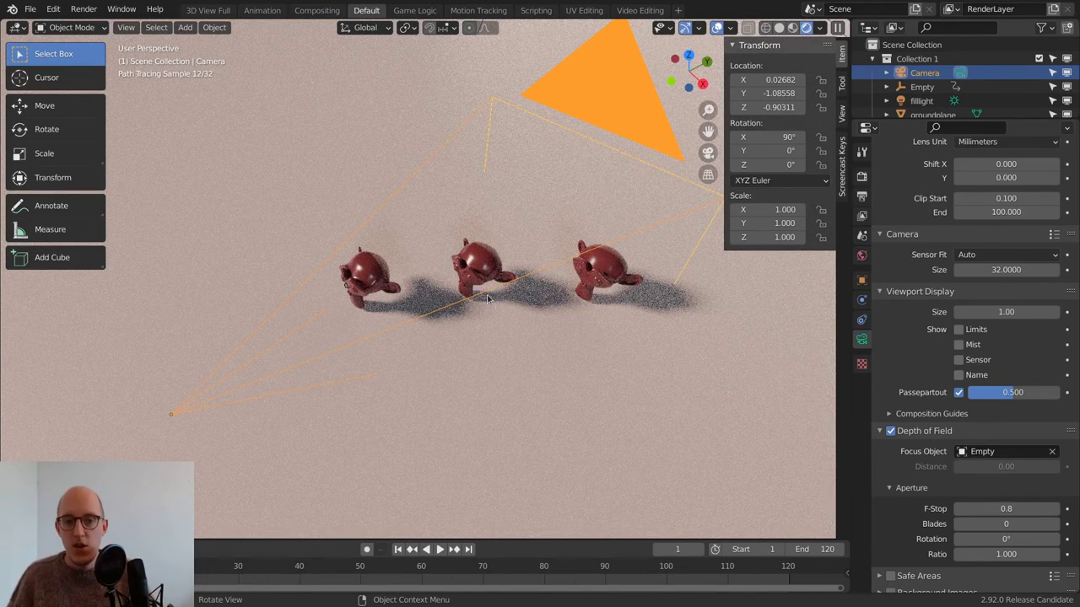
key(KP_0)
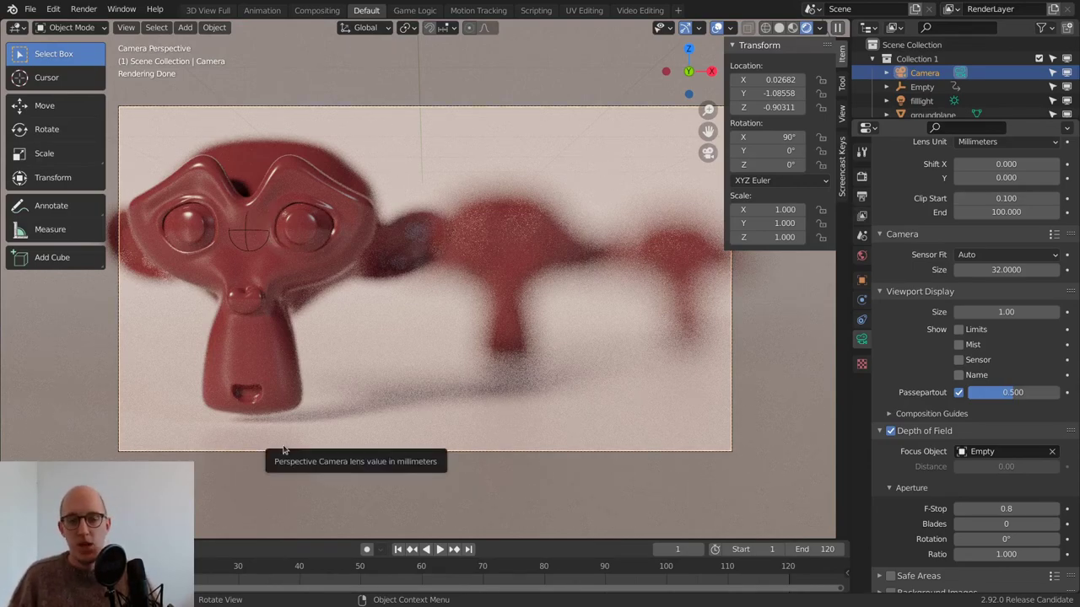
Step: Select the focus empty on the front monkey, compare the focus at frames 50 and 100, and return to frame 50
click(246, 238)
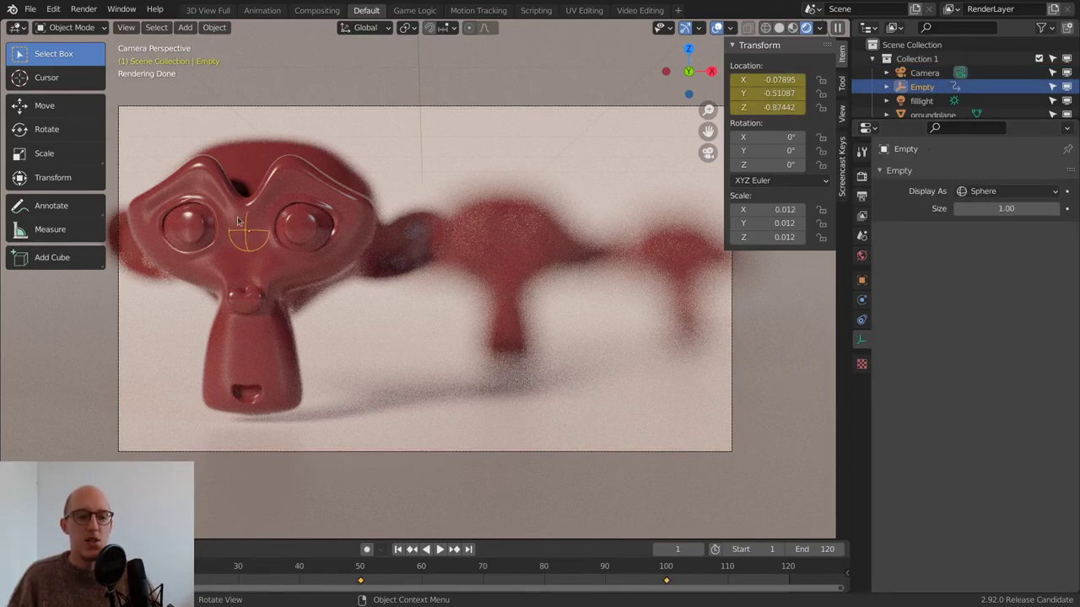
key(Up)
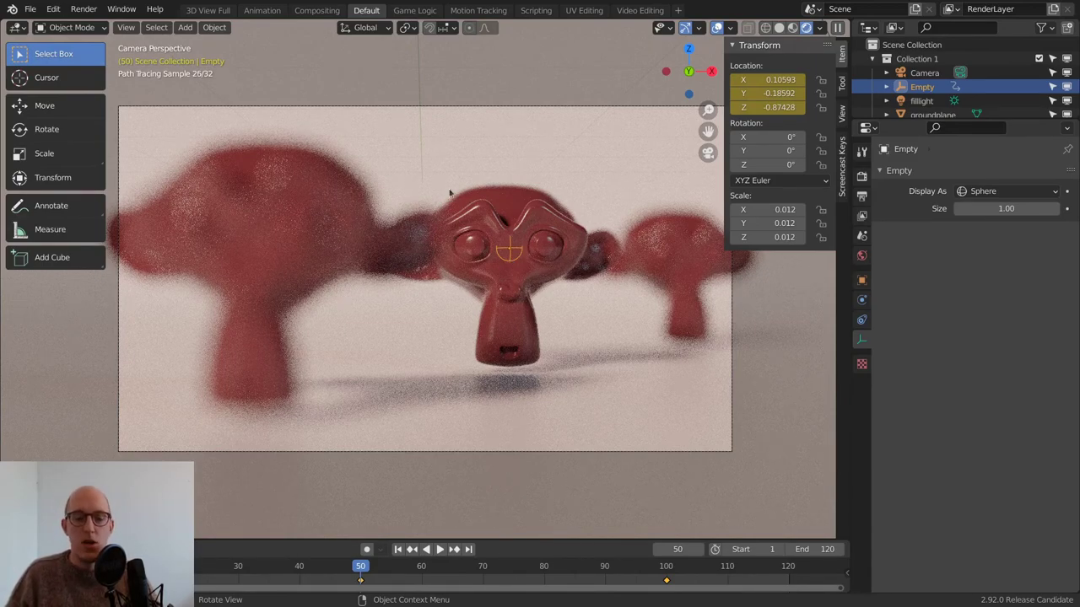
key(space)
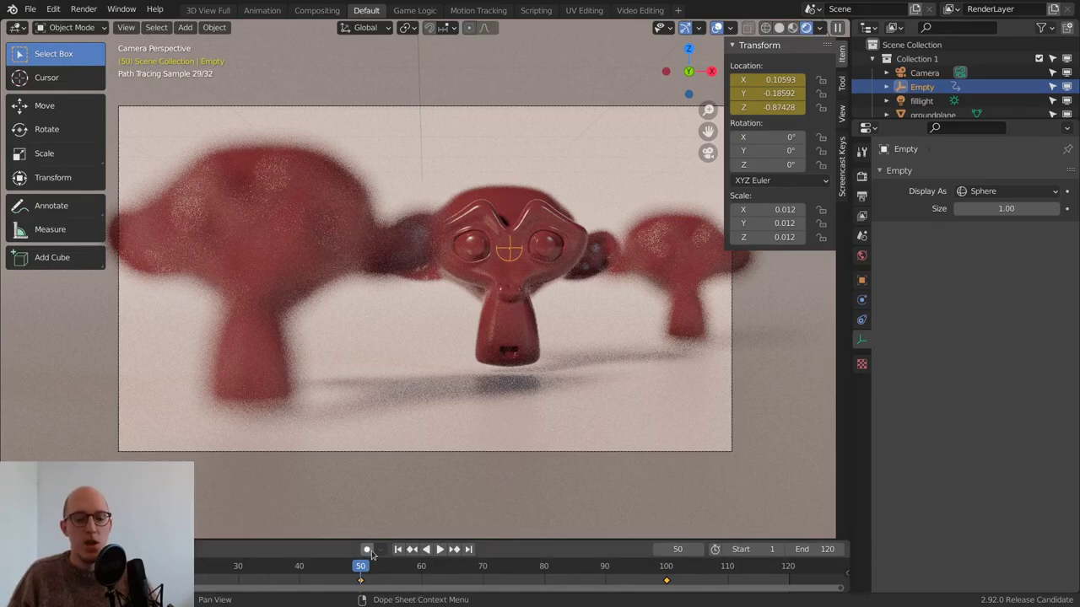
click(668, 572)
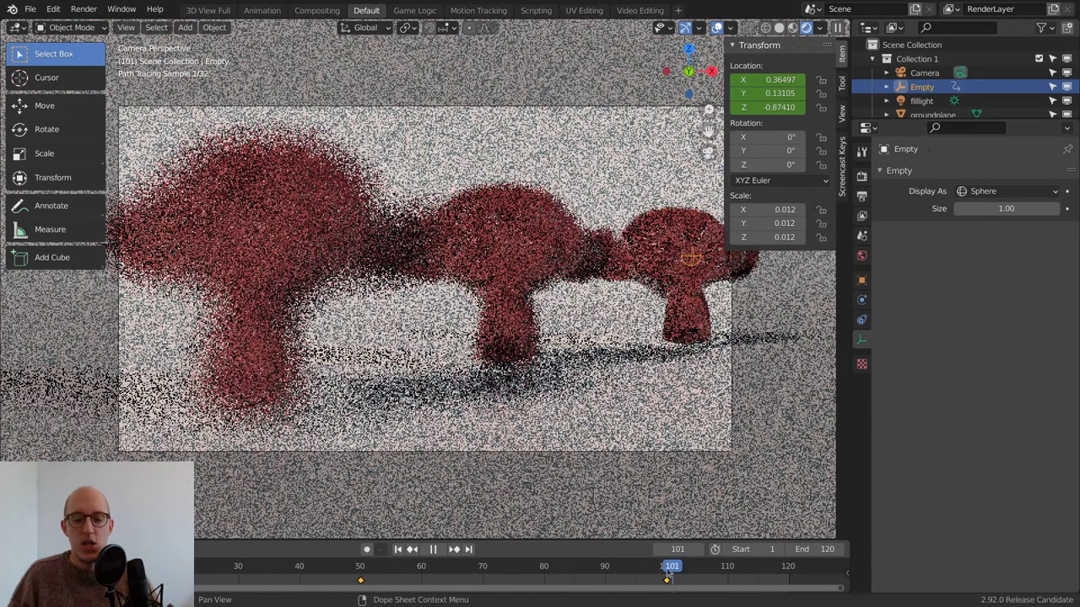
drag(666, 576, 665, 576)
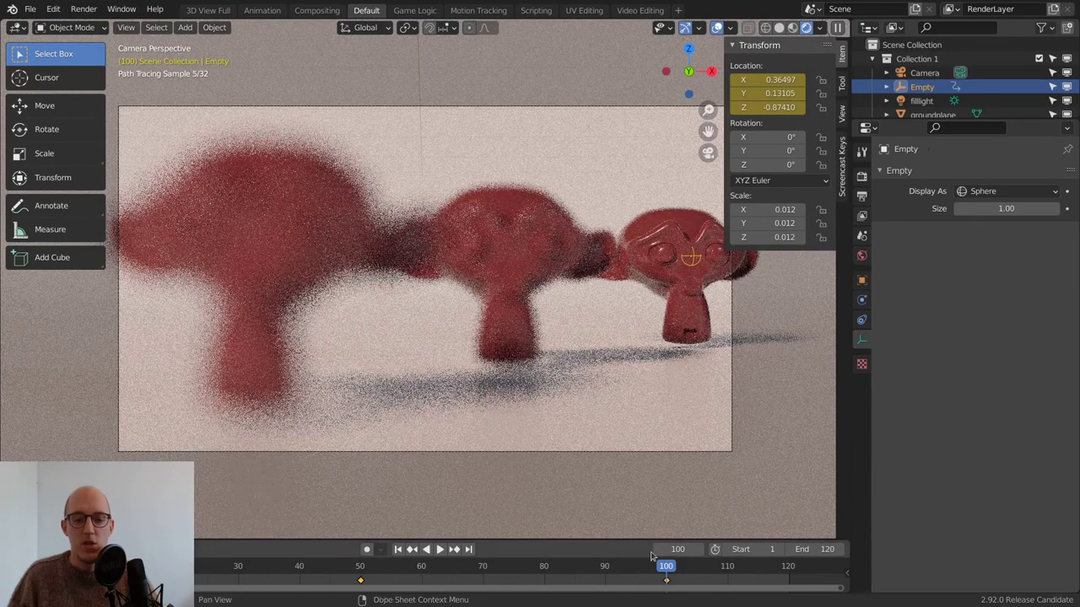
key(space)
click(360, 576)
key(space)
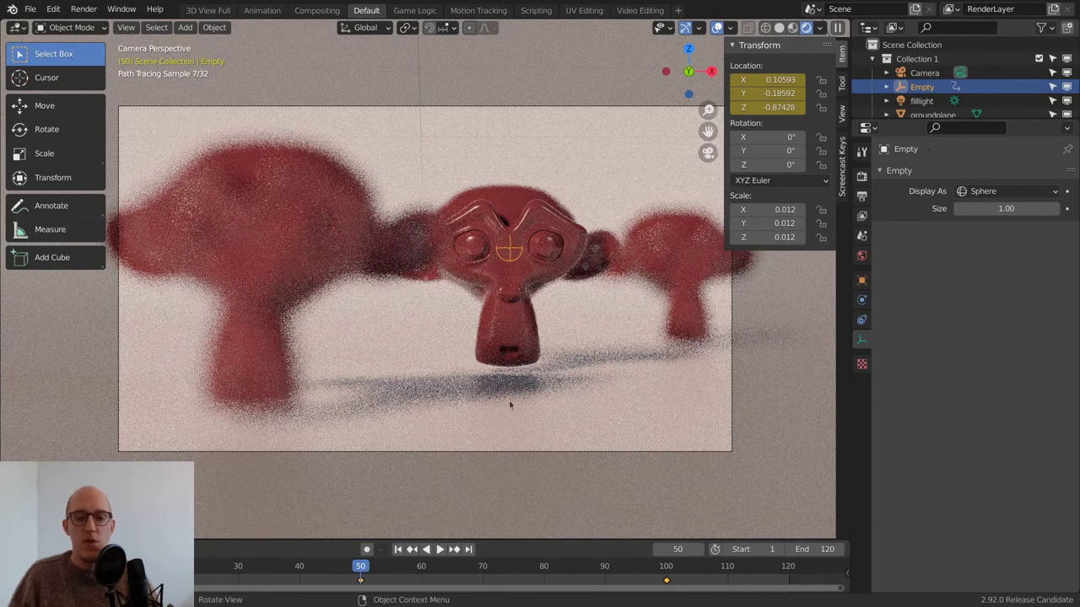
Step: Try depth of field F-Stop values of 0.1 and 20.1 on the camera, and set the F-Stop to 8.5
click(935, 73)
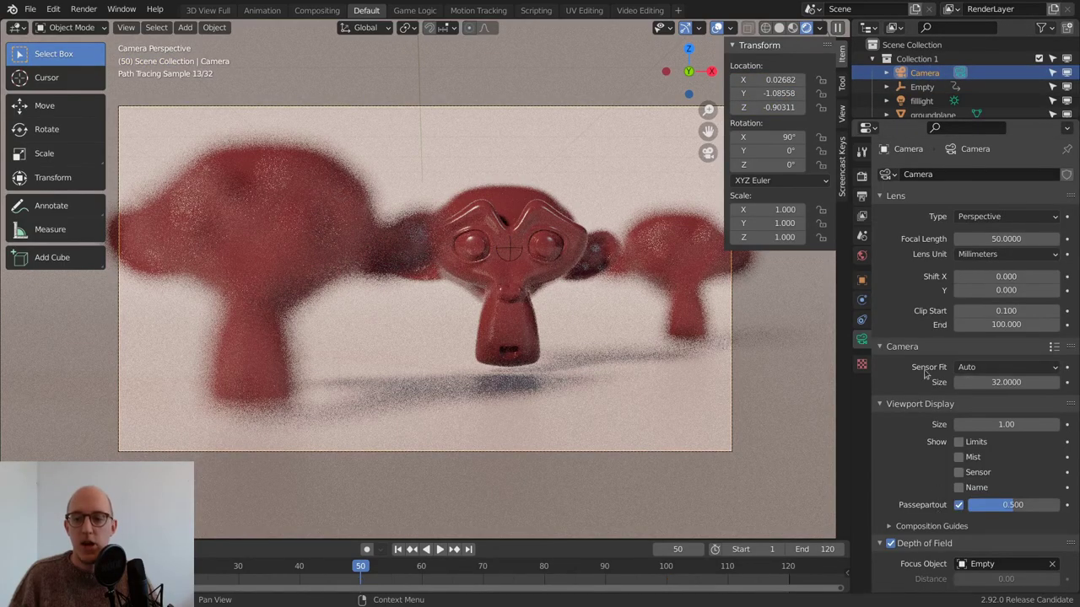
scroll(903, 316, down, 4)
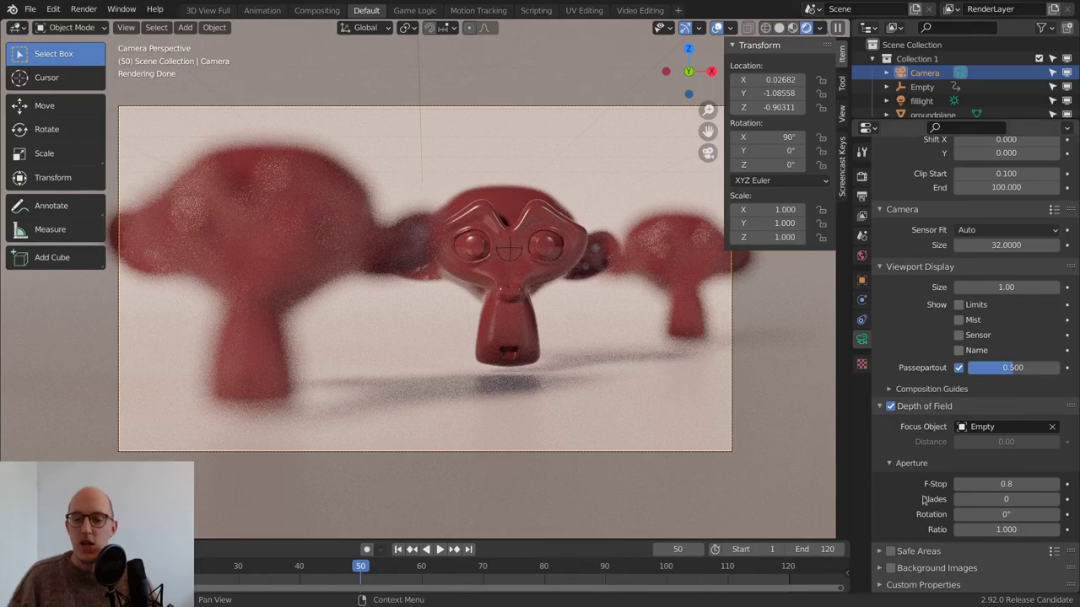
click(1008, 484)
text(0.1)
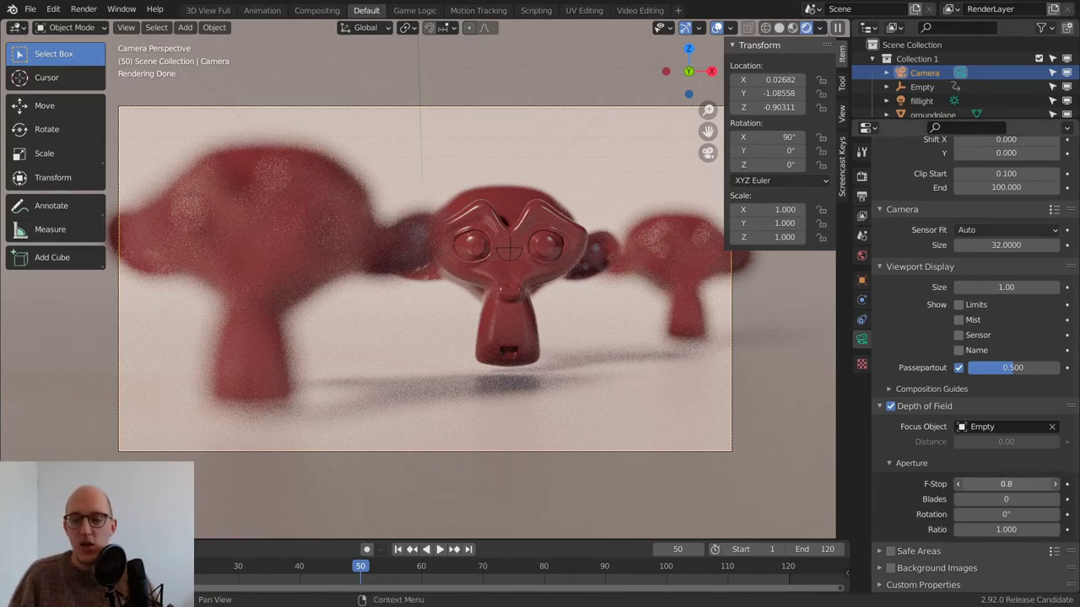
key(Return)
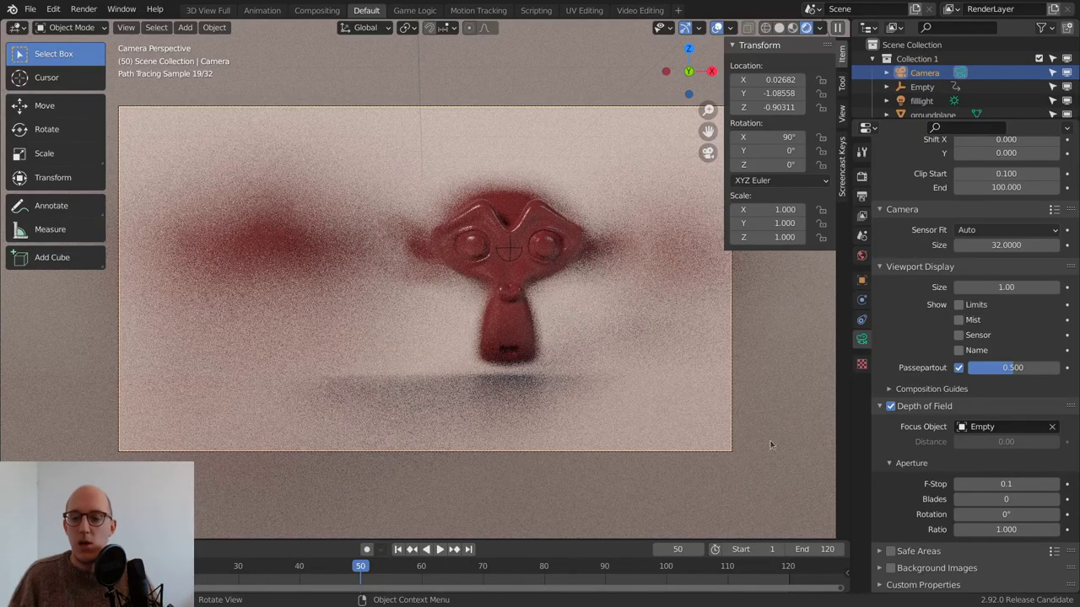
drag(1006, 483, 1073, 483)
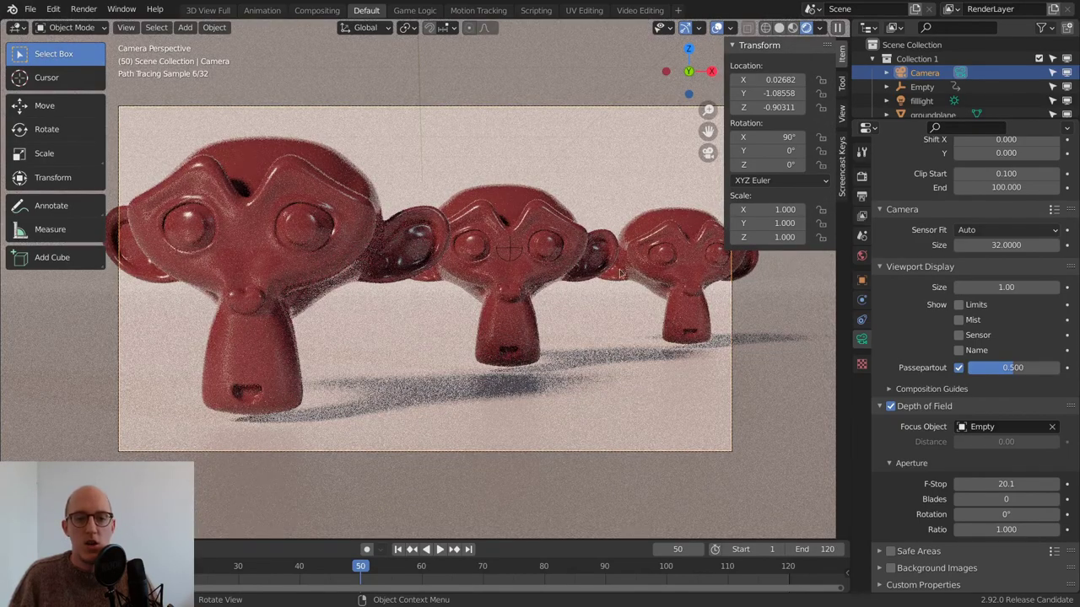
drag(1006, 483, 970, 483)
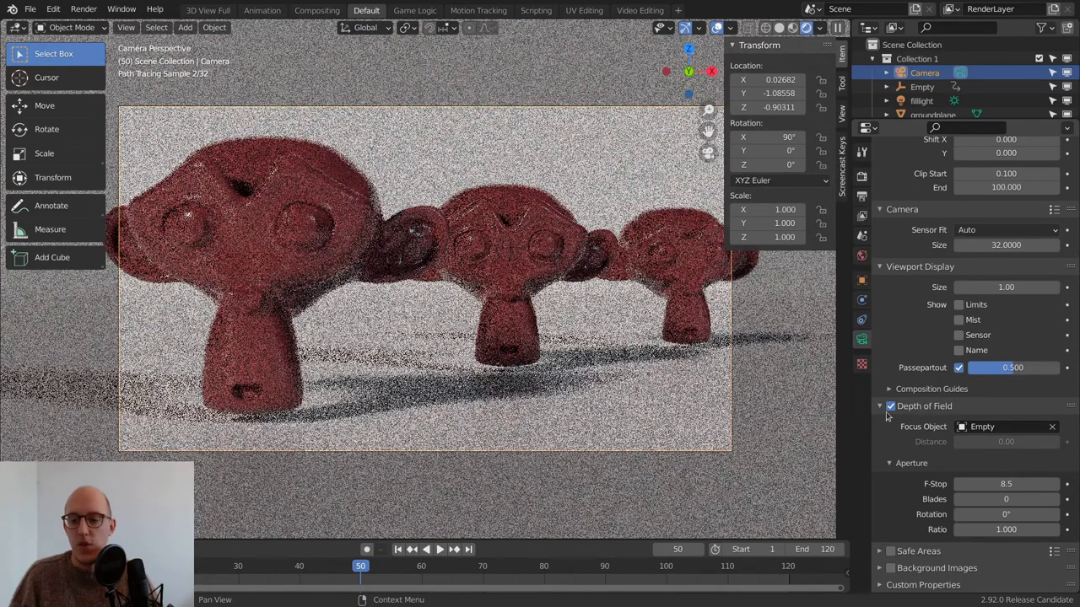
Step: Turn off the camera's depth of field and enable the Thirds composition guide
click(890, 406)
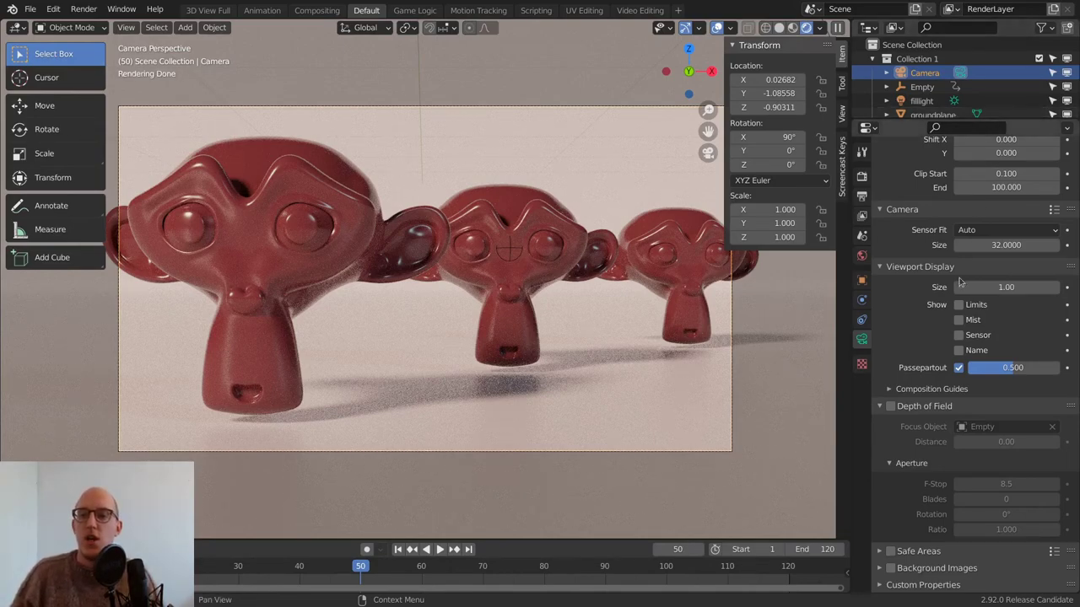
scroll(921, 341, up, 4)
scroll(928, 295, down, 3)
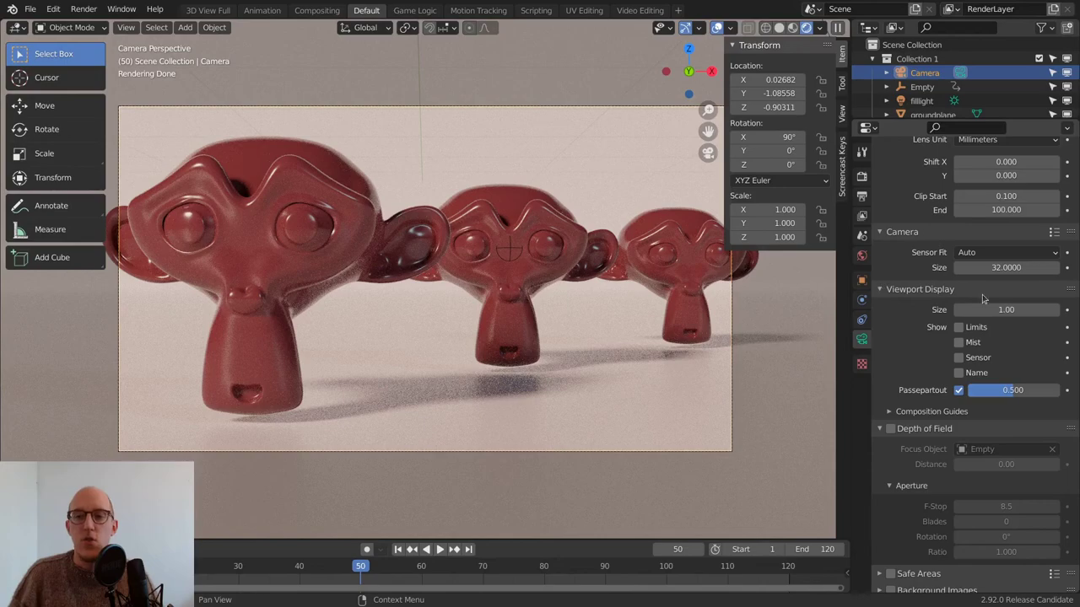
click(896, 413)
scroll(903, 346, down, 2)
scroll(903, 346, down, 1)
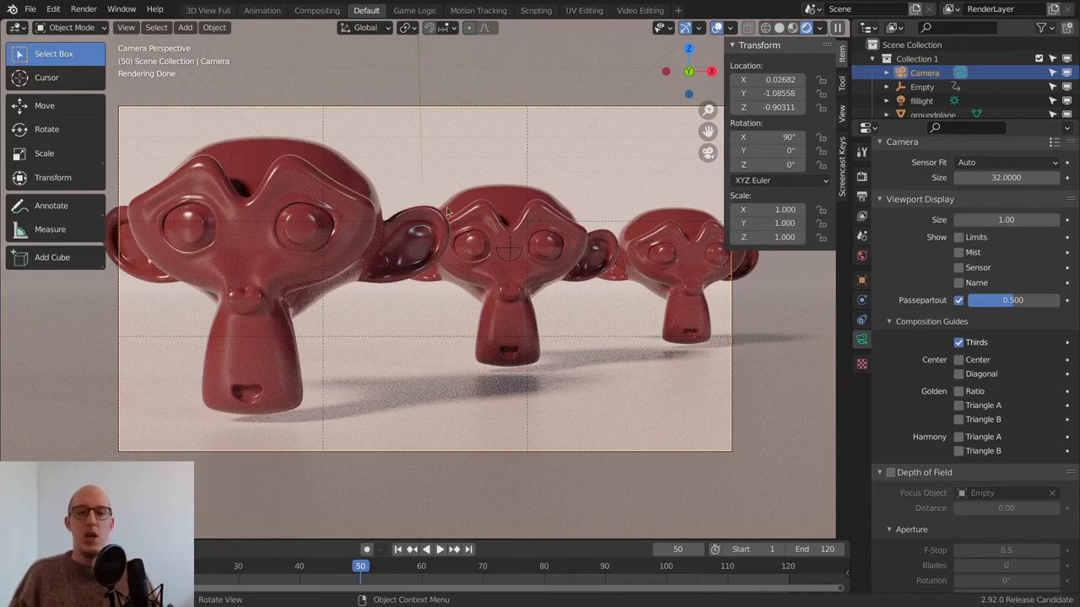
Step: Reduce the camera's focal length to 41 mm to fit all three monkey heads inside the frame
scroll(970, 188, up, 4)
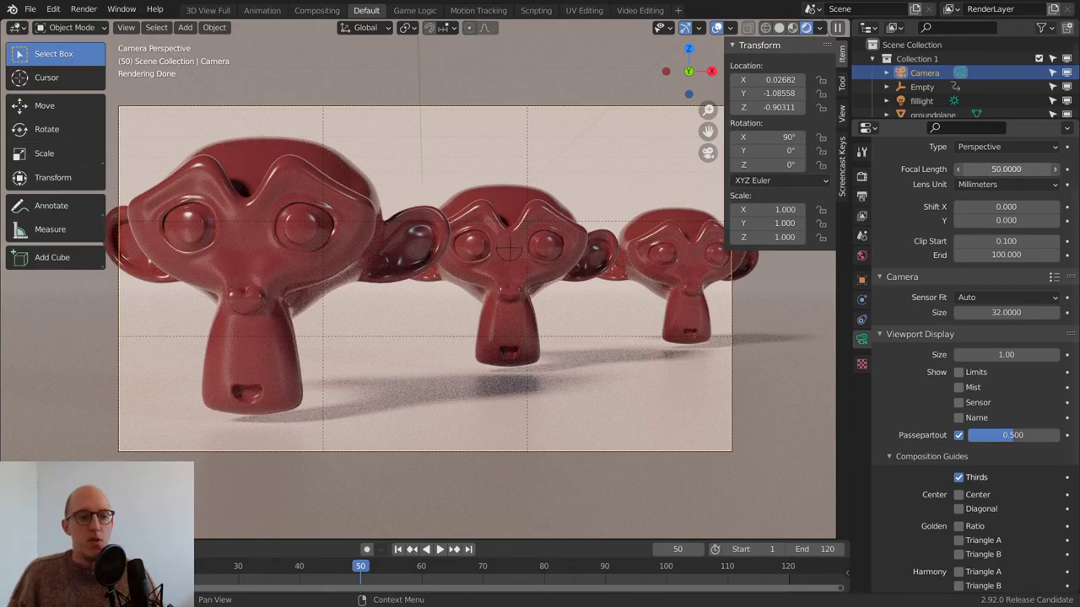
ctrl+scroll(1010, 169, down, 1)
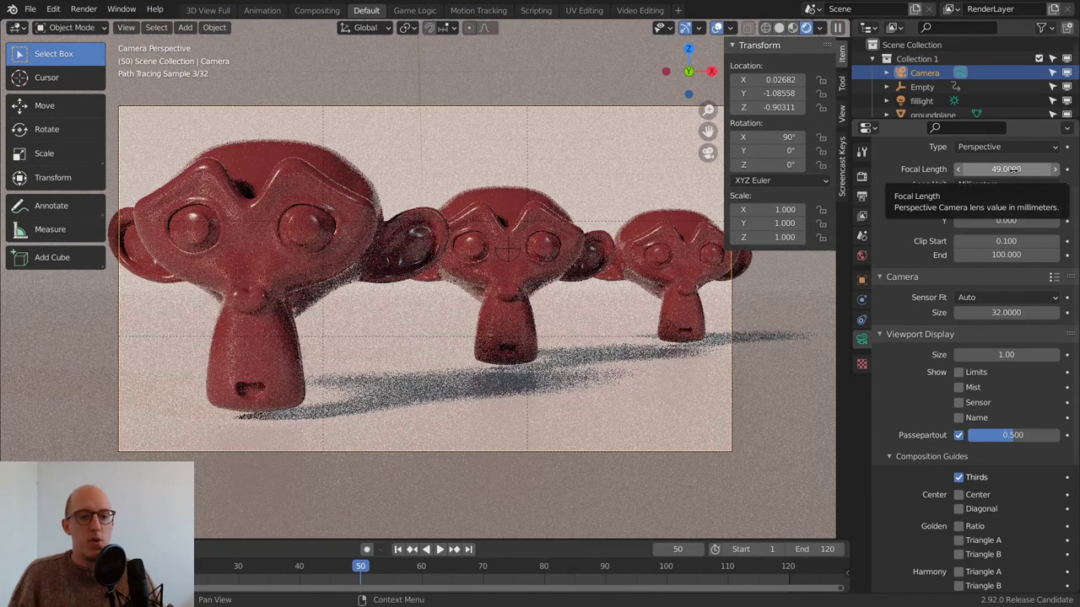
mouse_move(1011, 170)
mouse_down()
mouse_move(1054, 170)
mouse_move(993, 170)
mouse_move(1009, 169)
mouse_up()
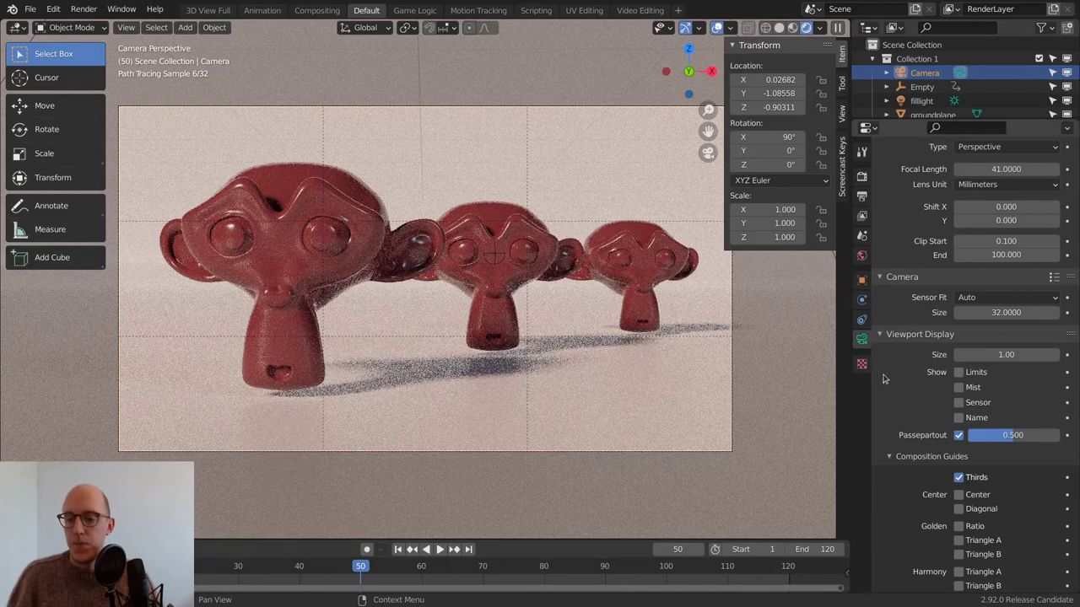
Step: Look over the camera's composition guide options and select the groundplane object
scroll(883, 379, down, 5)
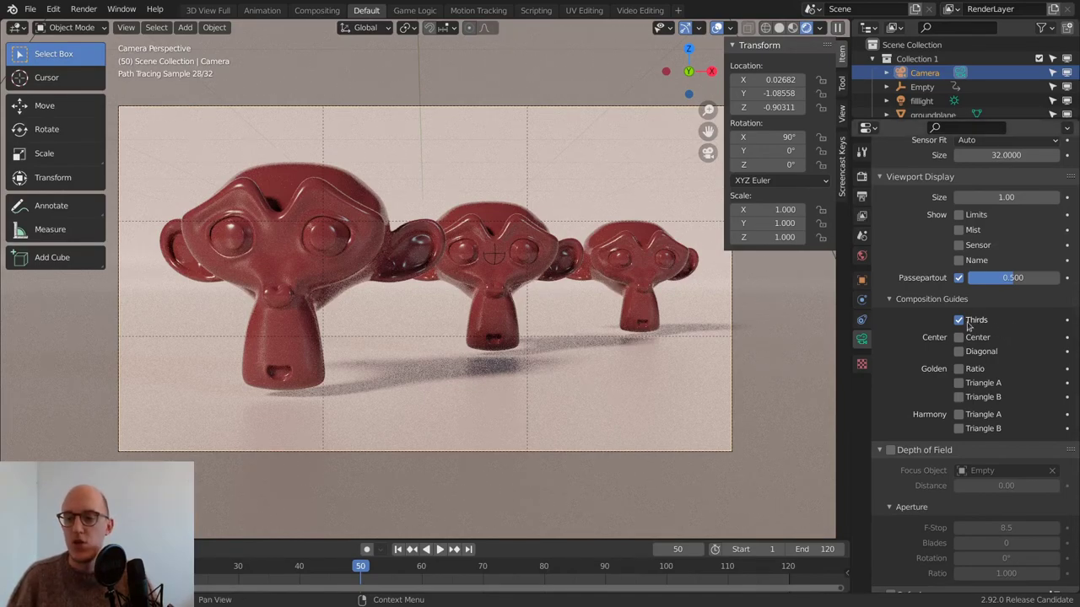
click(932, 115)
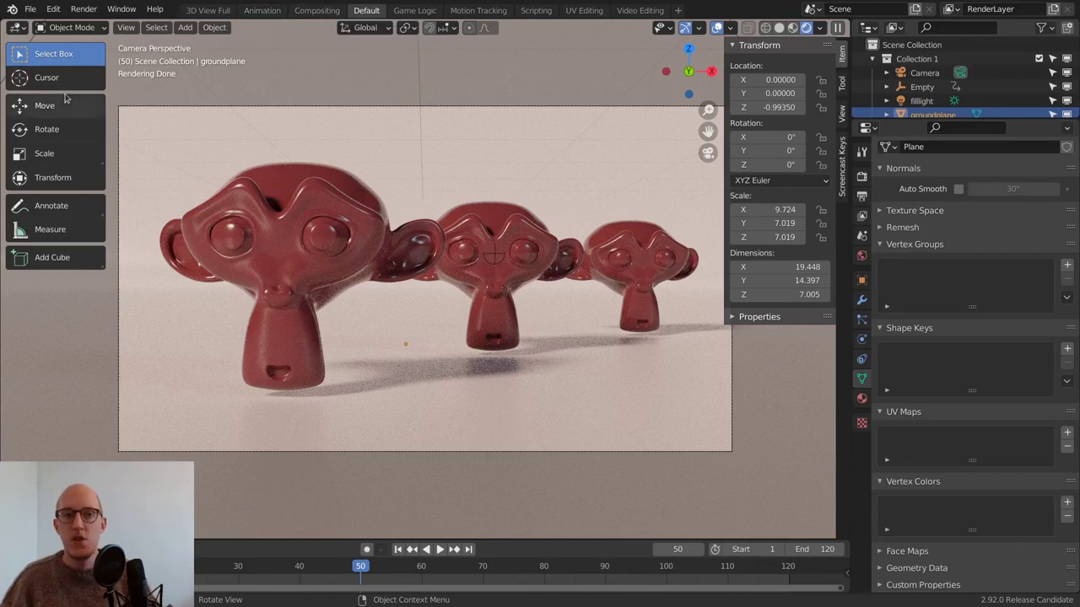
Step: Open the lighting.blend file without saving the changes to camera.blend
click(32, 10)
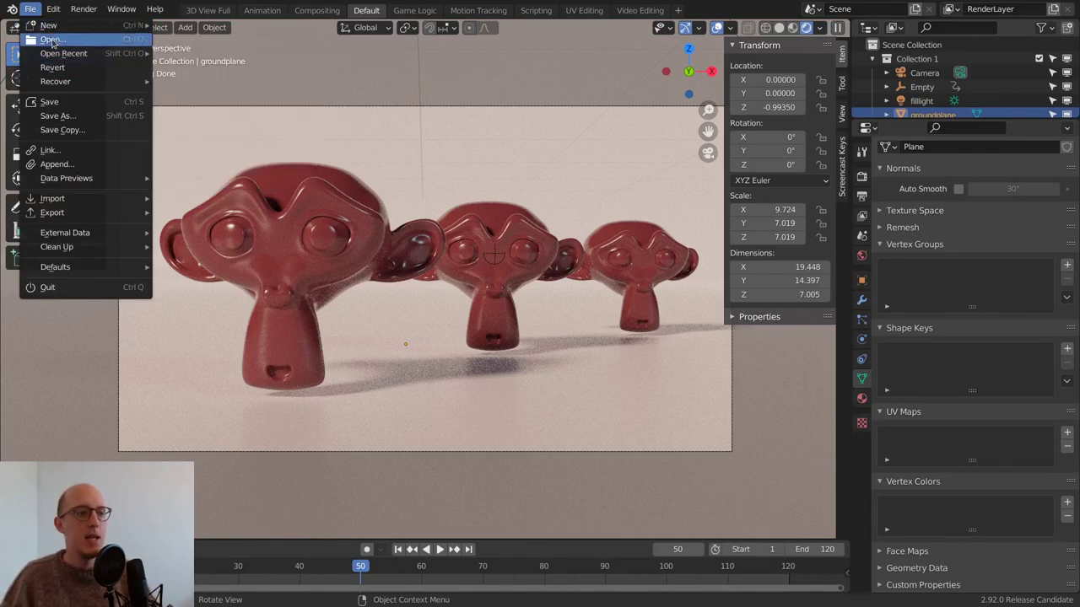
click(53, 41)
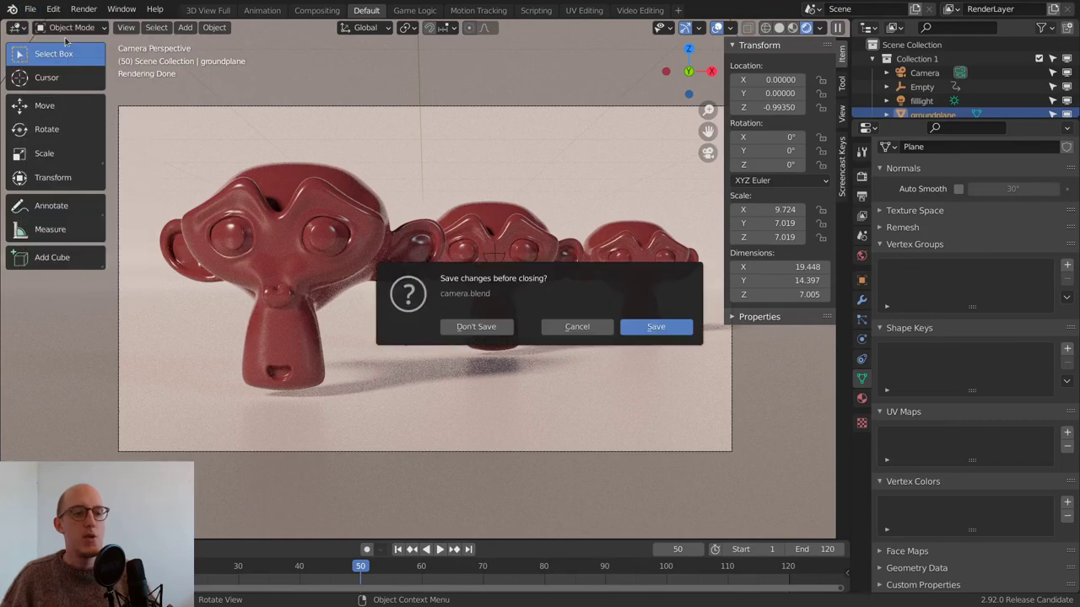
click(482, 326)
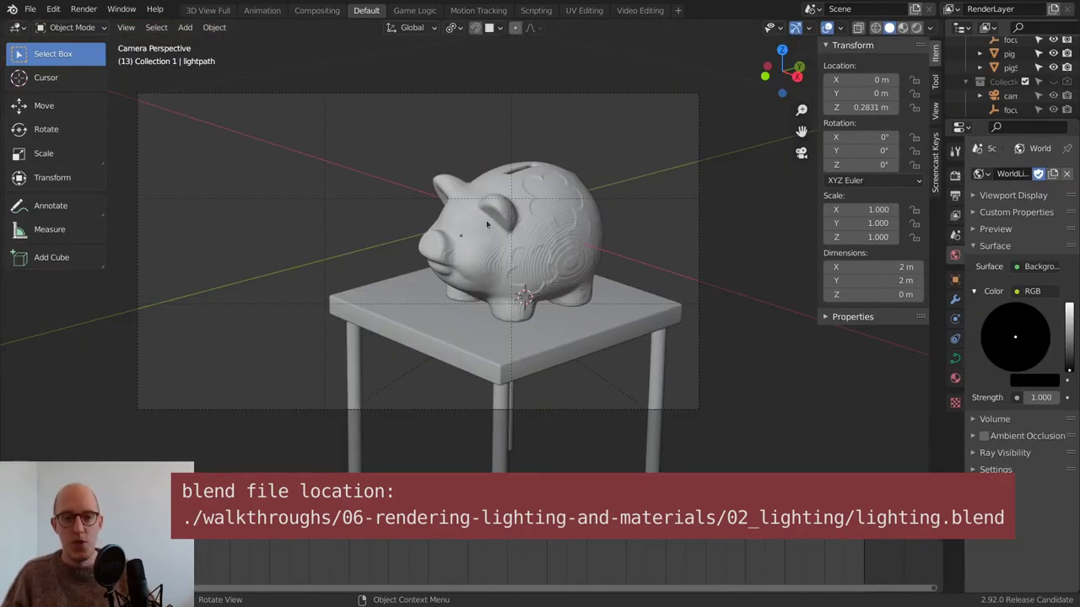
Step: Inspect the pig and its stand by selecting each, switch the viewport to Rendered shading, and deselect everything
click(509, 223)
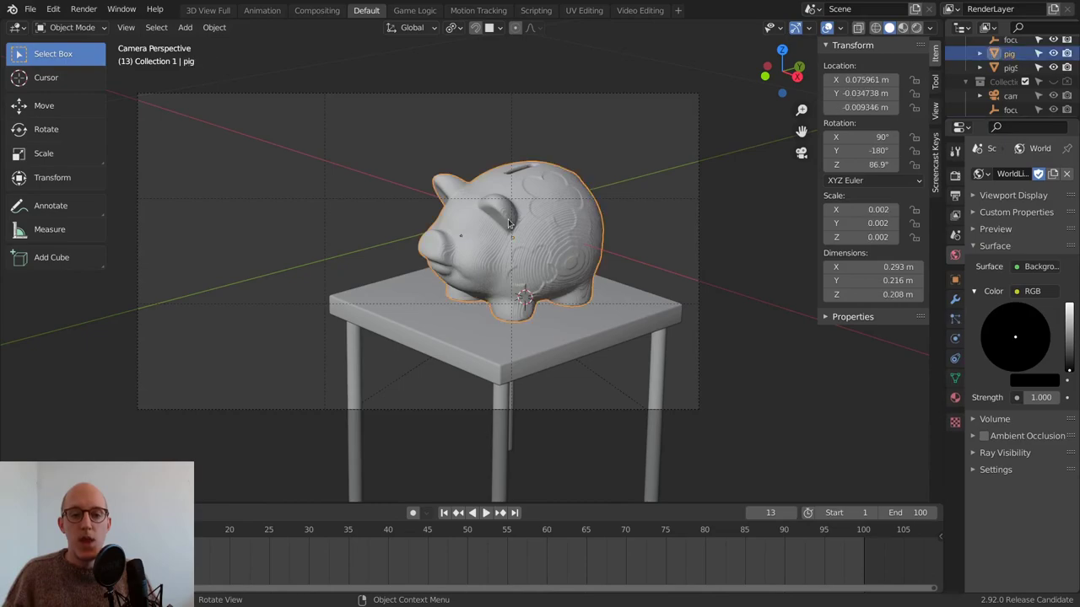
click(400, 305)
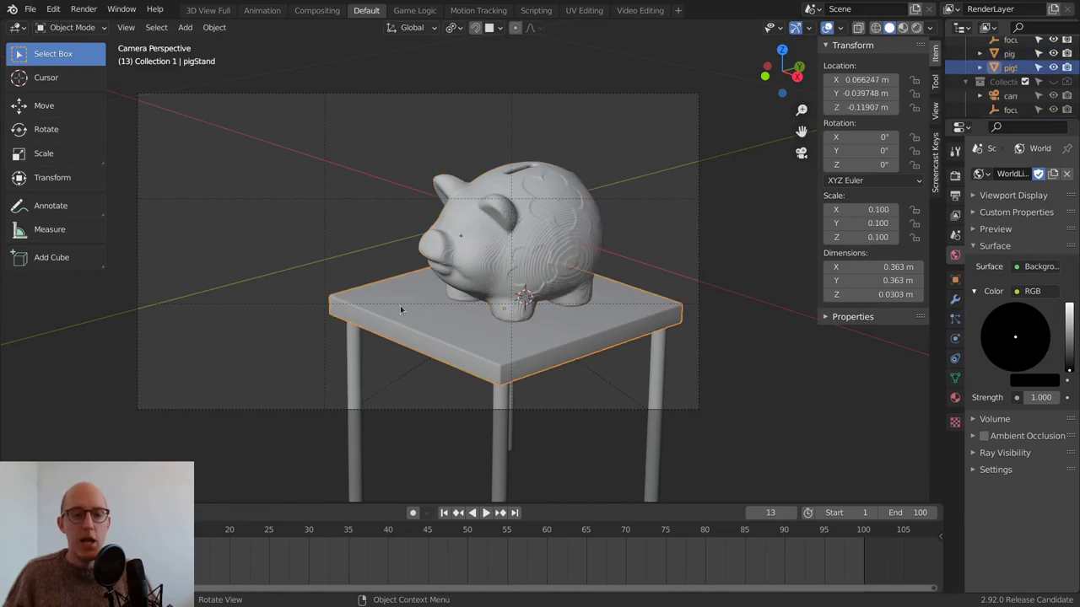
click(576, 204)
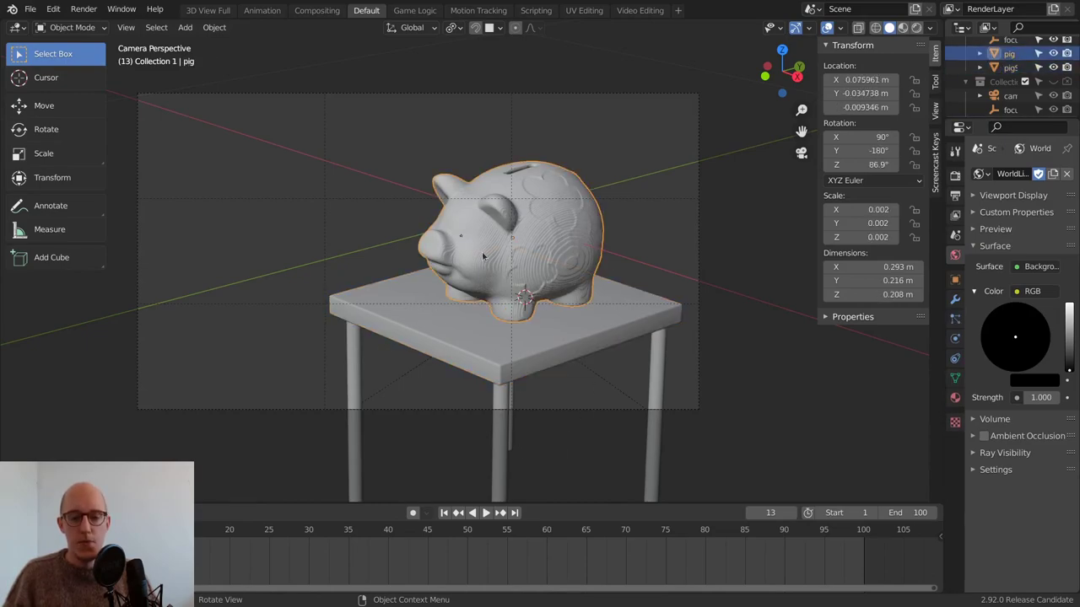
key(z)
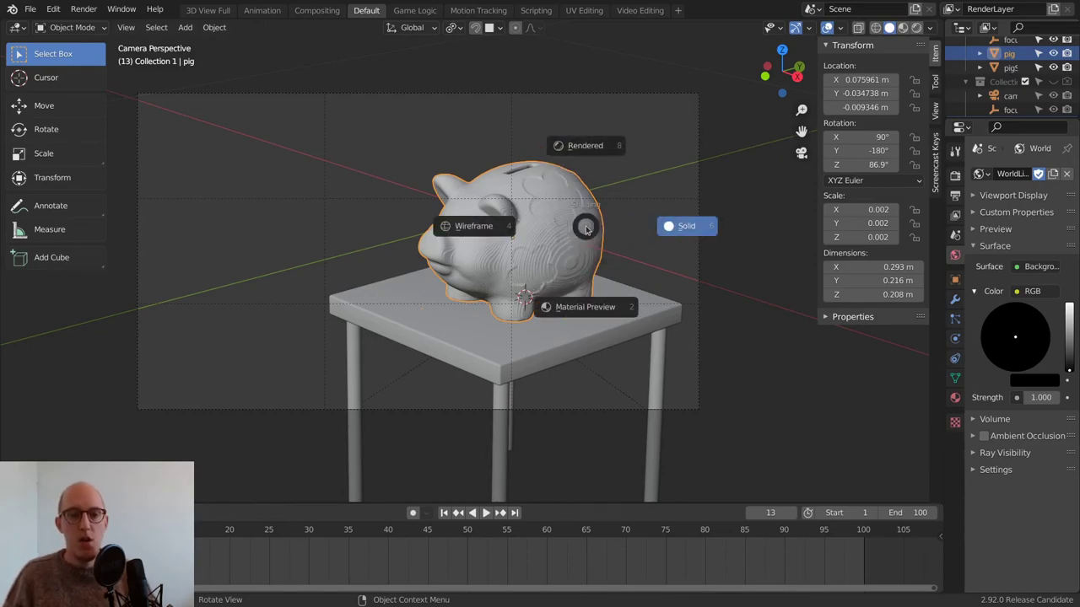
click(594, 146)
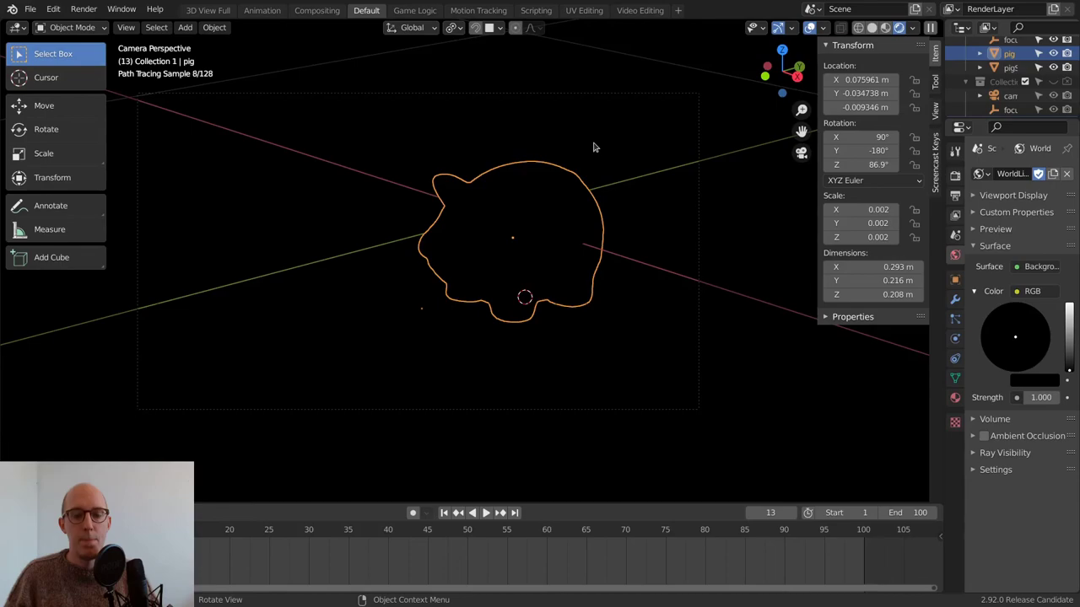
click(586, 155)
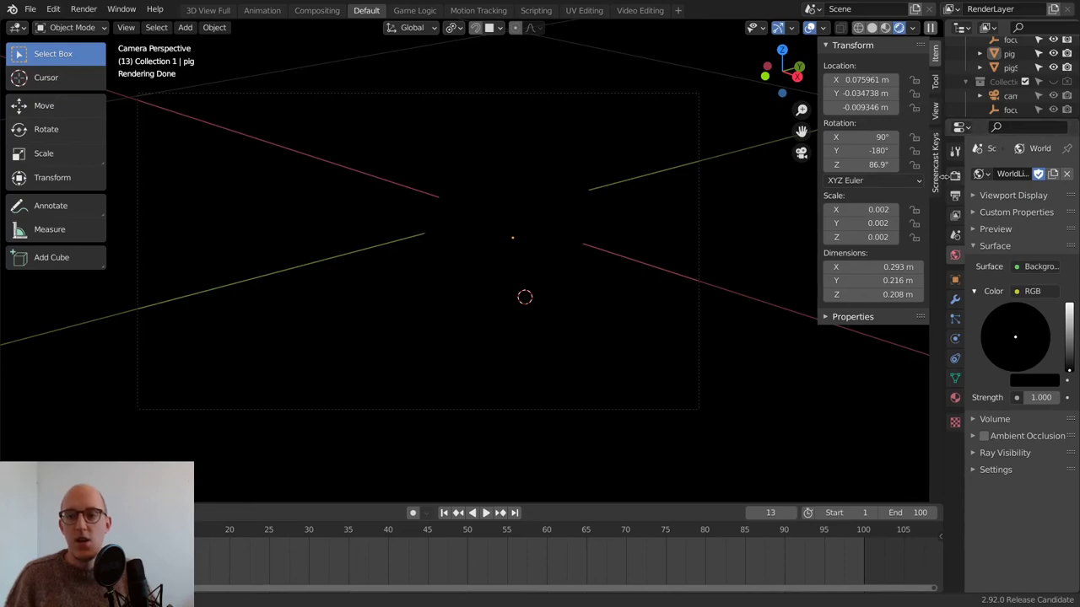
Step: Widen the properties editor, try a white WorldLighting background color, and set it to light grey
drag(943, 328, 791, 333)
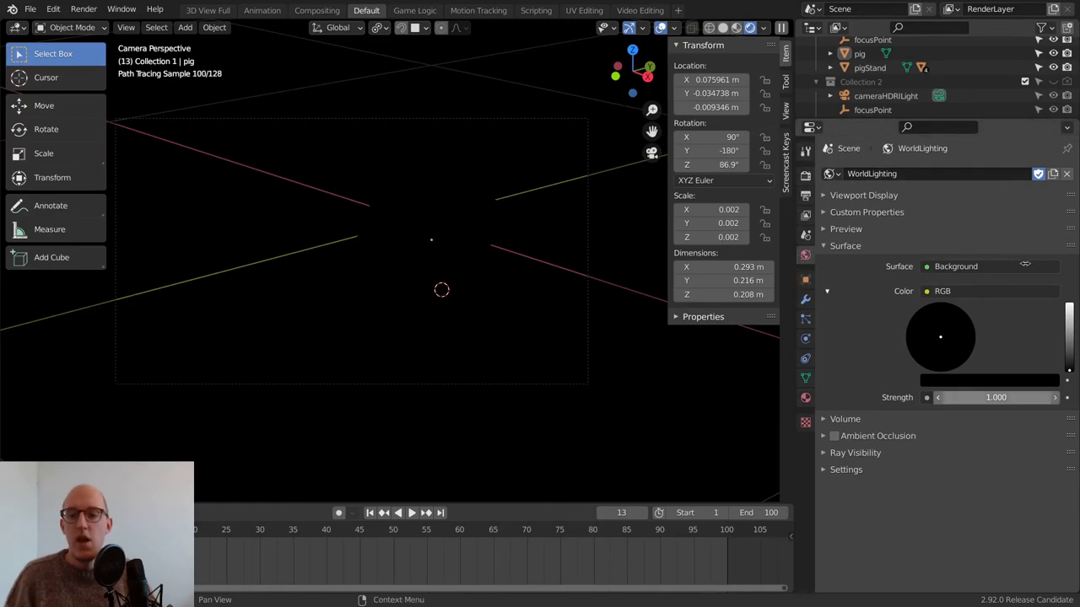
click(840, 246)
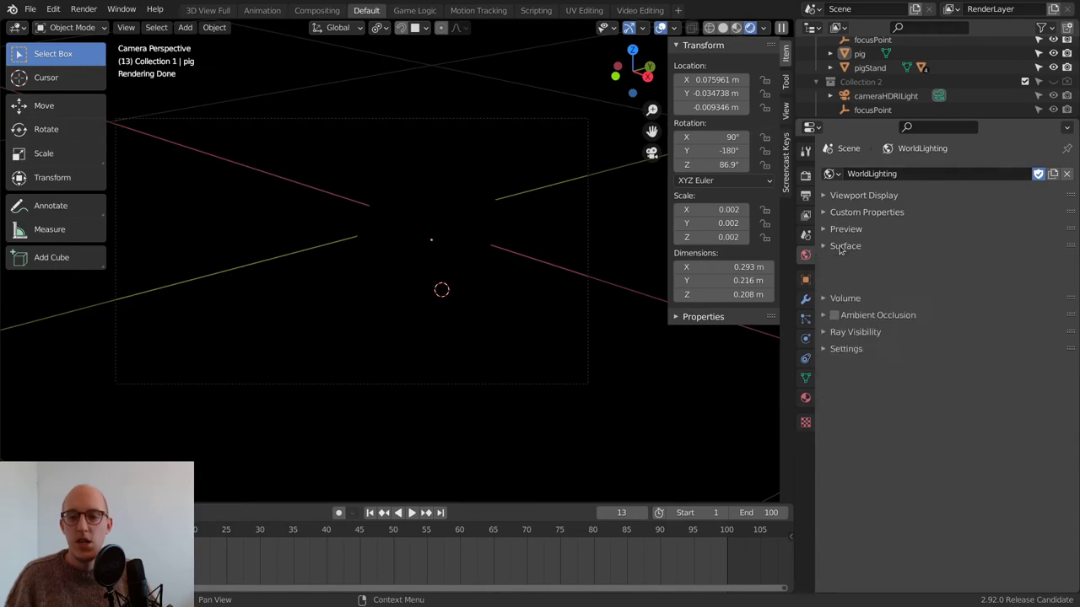
click(845, 246)
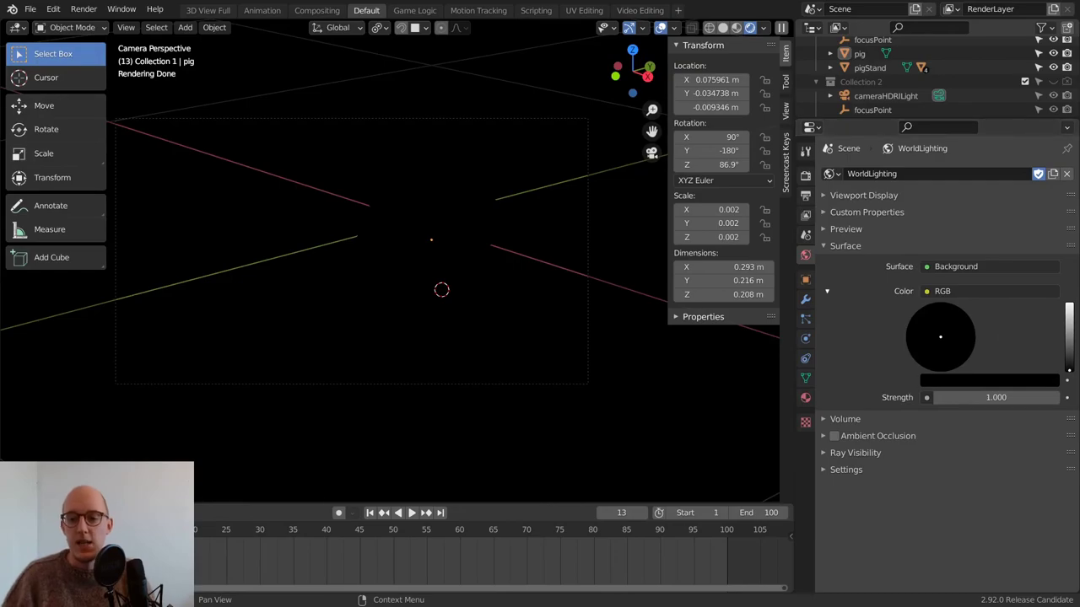
key(BackSpace)
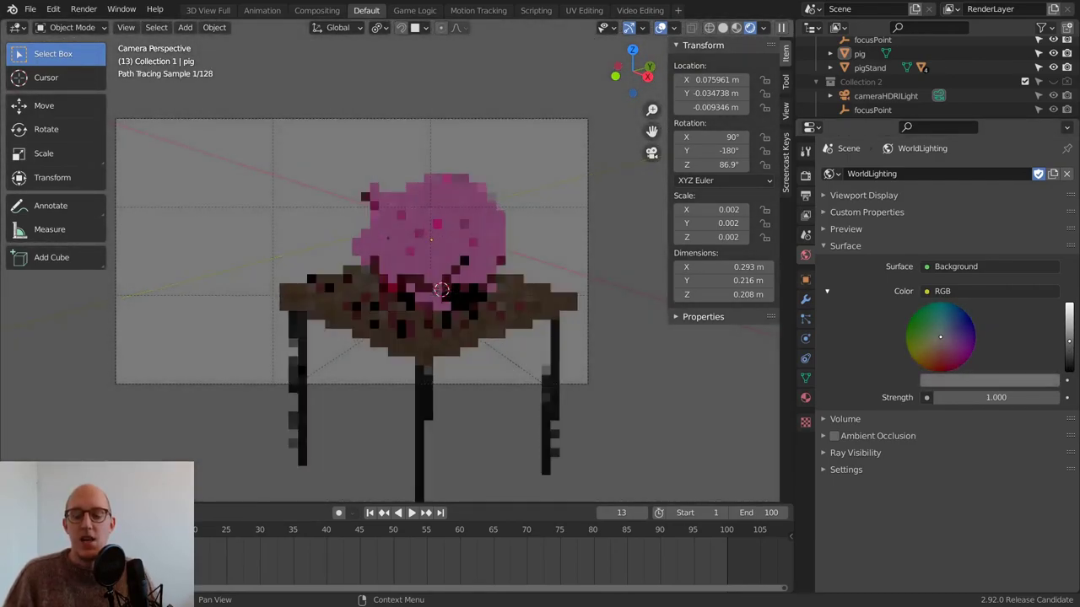
drag(970, 380, 1059, 380)
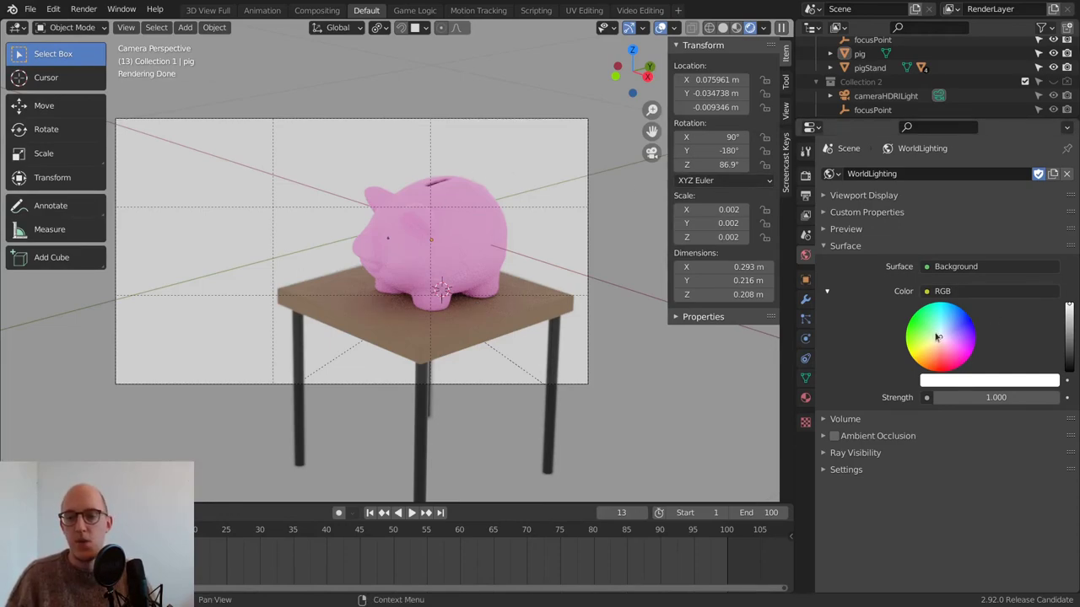
mouse_move(940, 337)
mouse_down()
mouse_move(911, 320)
mouse_move(970, 334)
mouse_move(960, 361)
mouse_move(939, 371)
mouse_move(941, 338)
mouse_up()
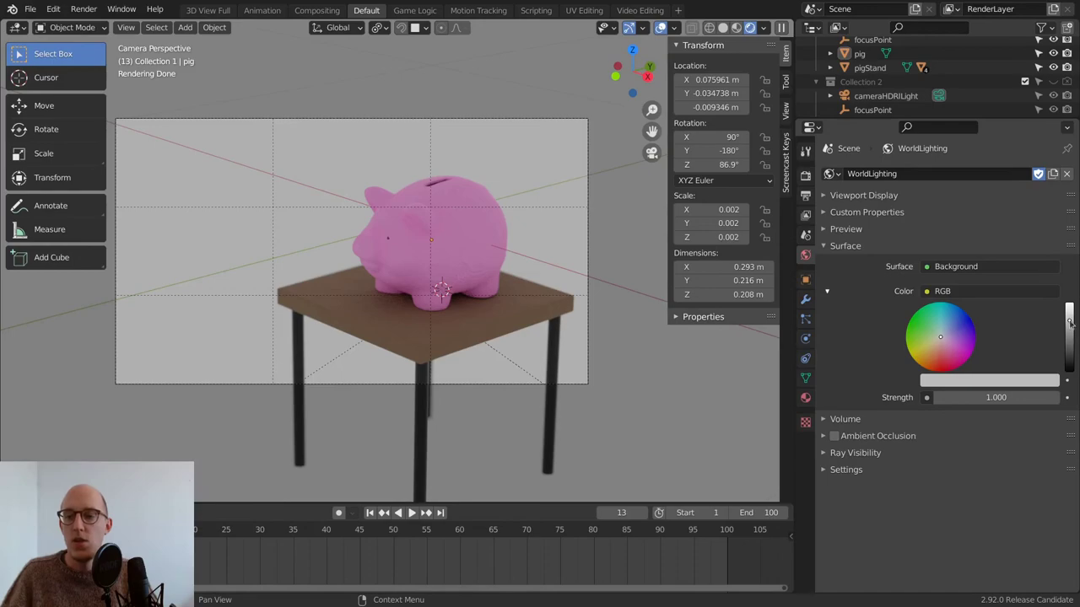
Step: Switch the scene's world to EnvironmentWorldLighting and examine how the HDR surroundings light the pig
click(832, 174)
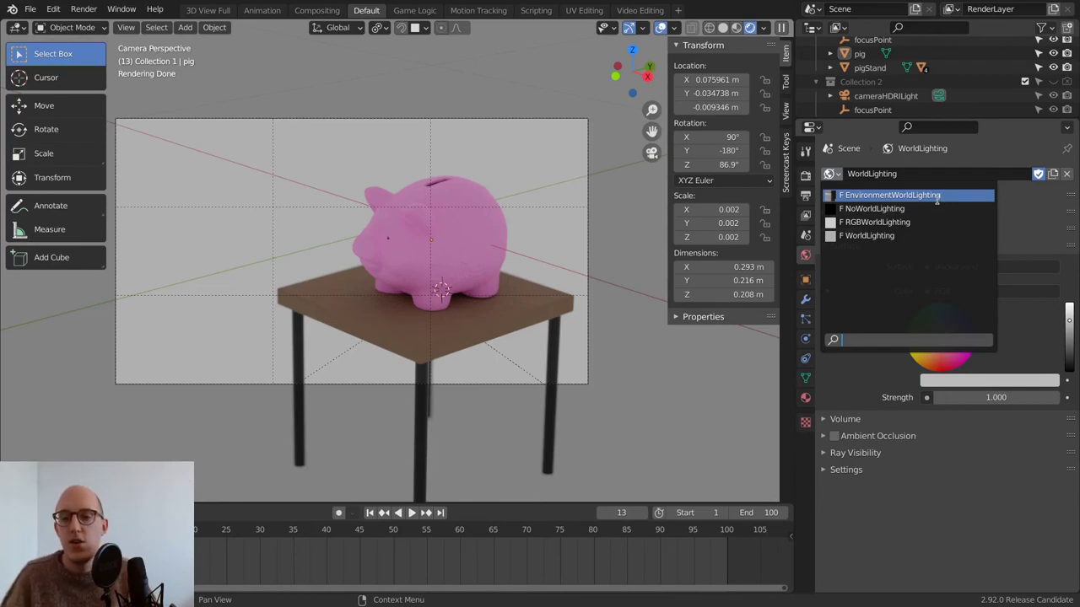
click(894, 195)
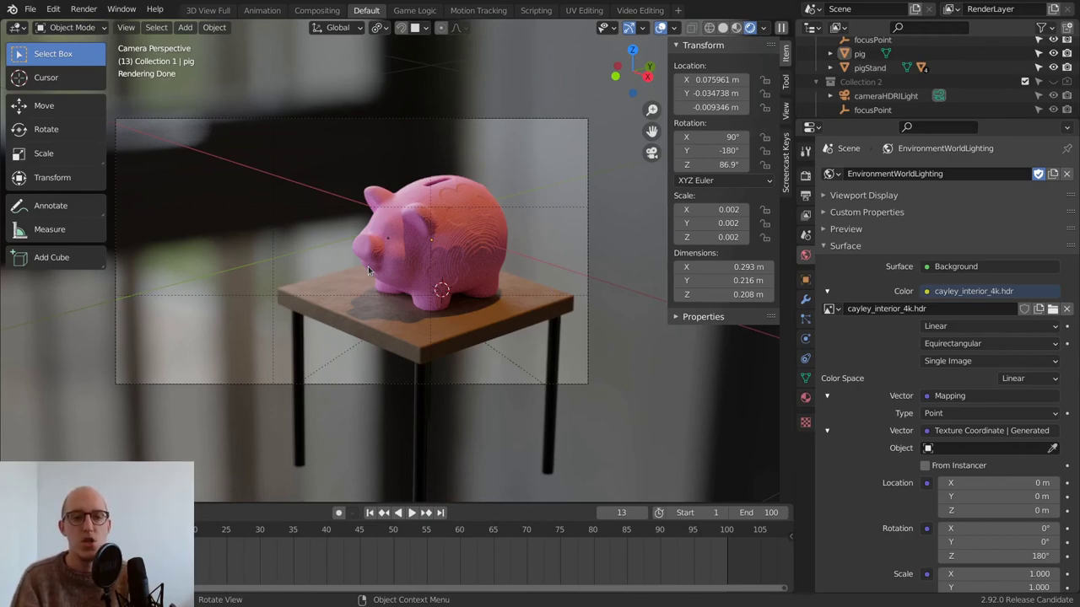
mouse_move(278, 220)
middle_down()
mouse_move(306, 187)
mouse_move(327, 225)
mouse_move(568, 186)
mouse_move(420, 173)
mouse_move(454, 202)
mouse_move(447, 145)
mouse_move(393, 133)
mouse_move(562, 174)
mouse_move(571, 210)
mouse_move(367, 197)
mouse_move(232, 150)
middle_up()
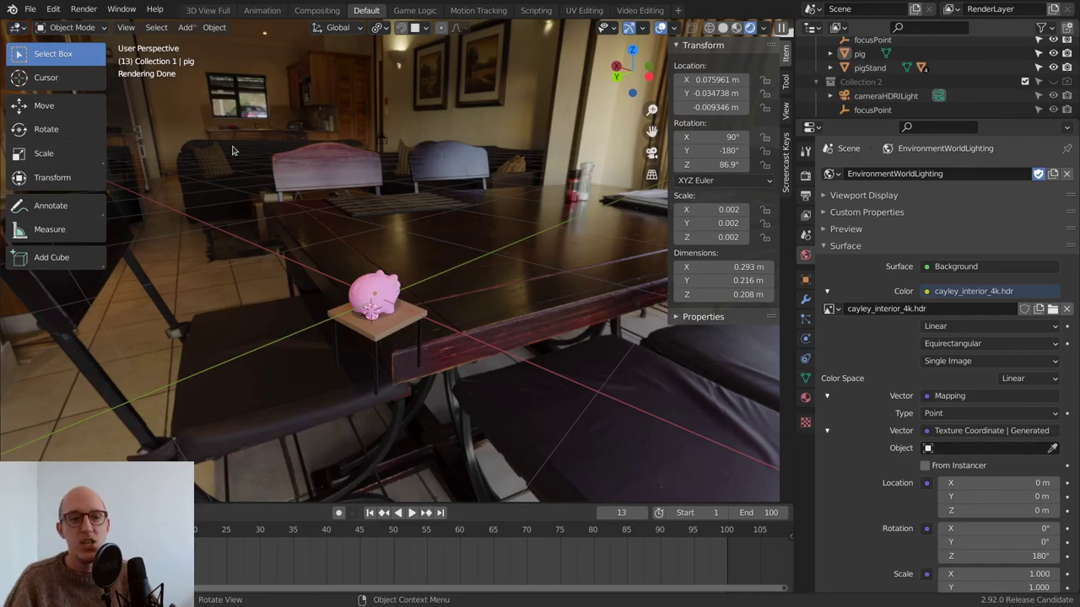
middle_drag(481, 228, 305, 221)
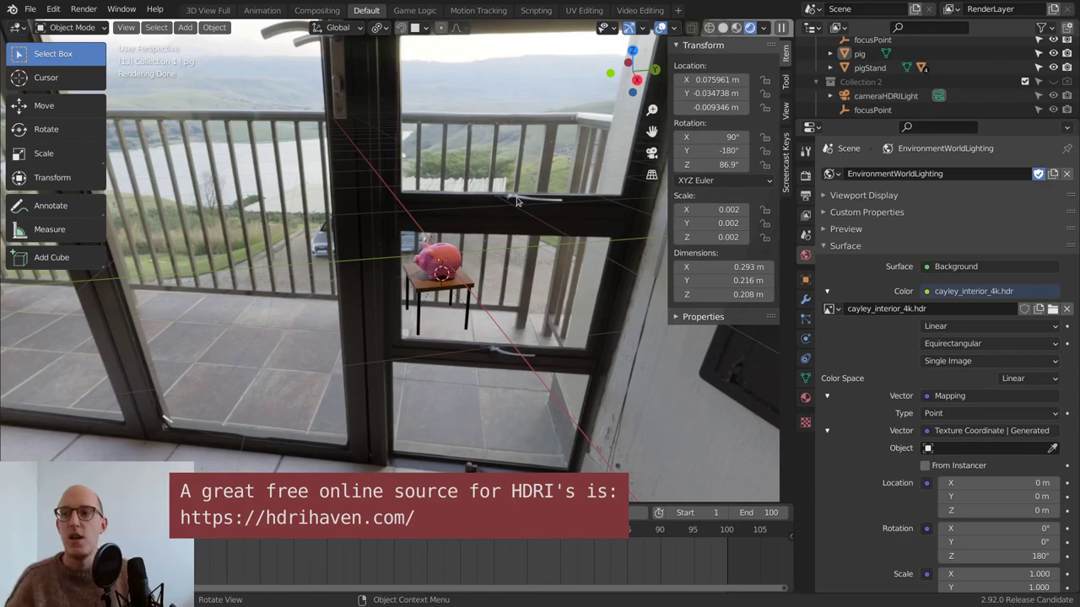
middle_drag(517, 200, 427, 291)
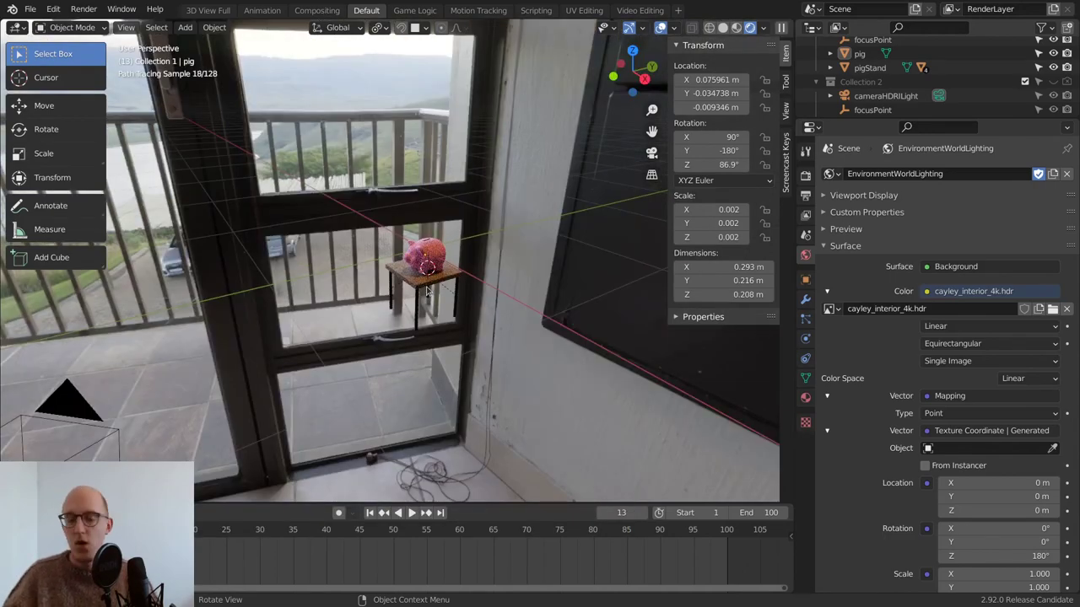
key(KP_0)
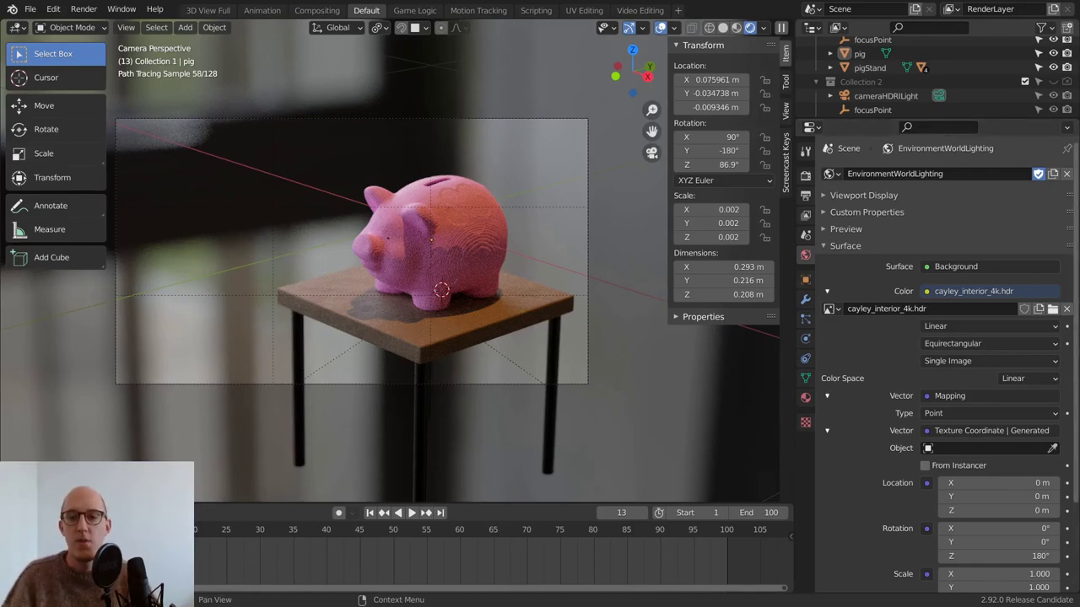
scroll(968, 82, up, 2)
scroll(968, 82, down, 2)
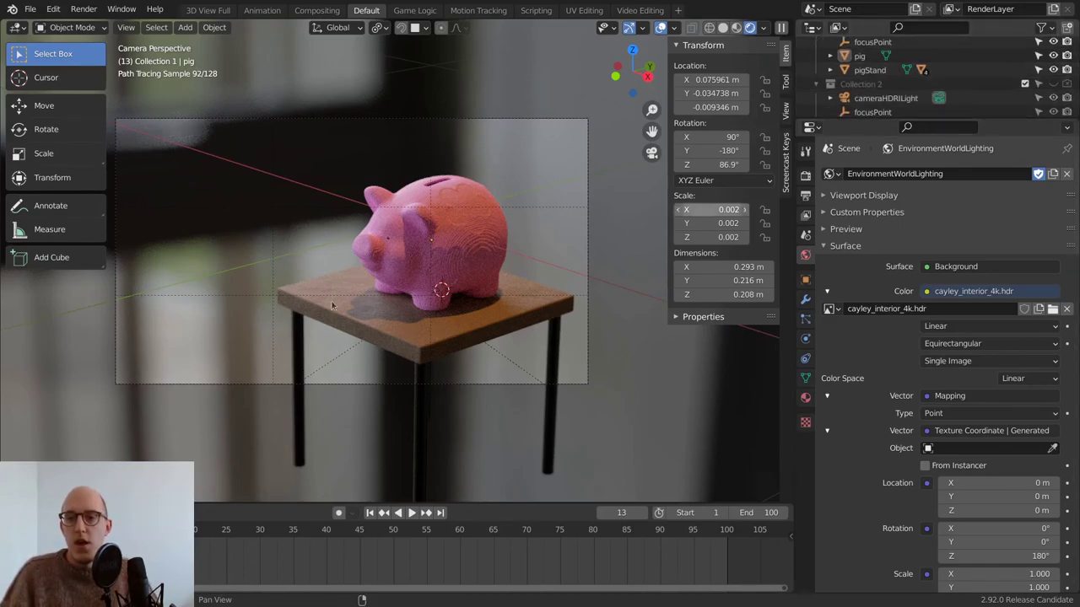
Step: Switch the scene's world to NoWorldLighting and show only Collection 2 in the viewport
click(835, 178)
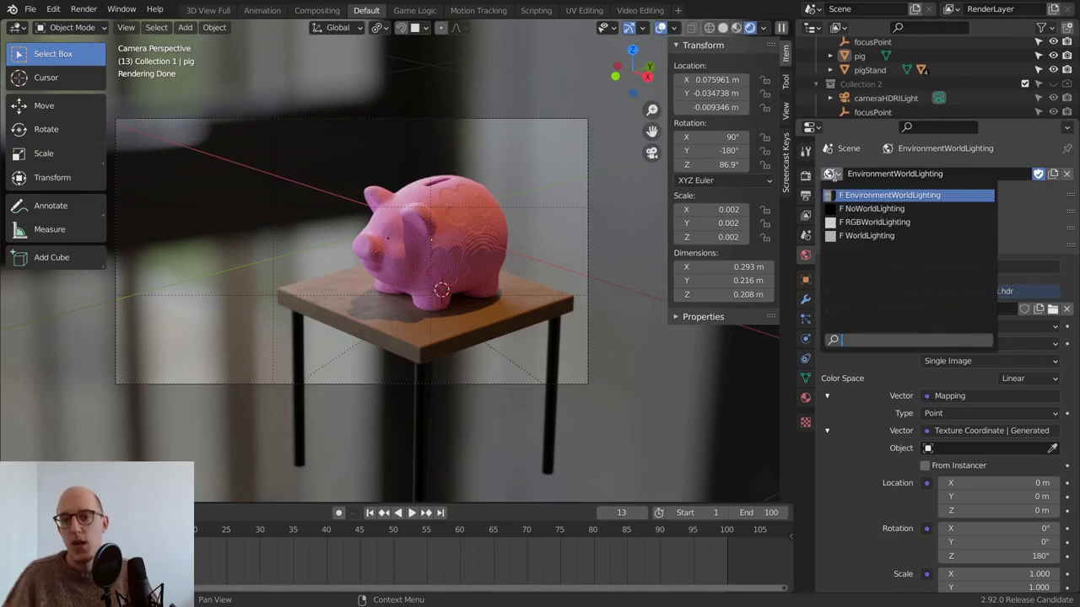
click(875, 209)
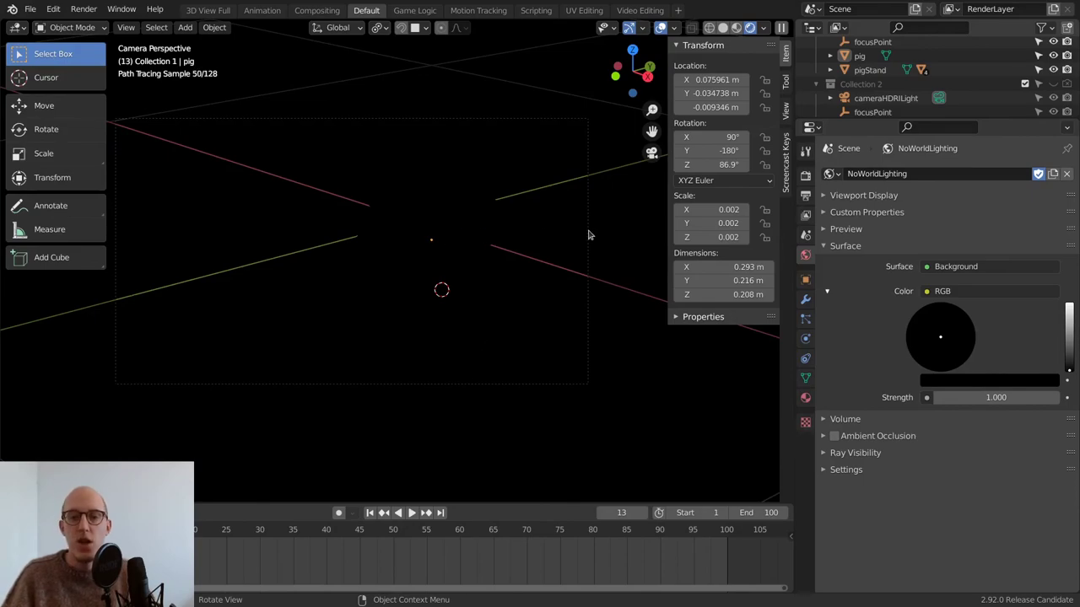
scroll(844, 84, down, 1)
key(2)
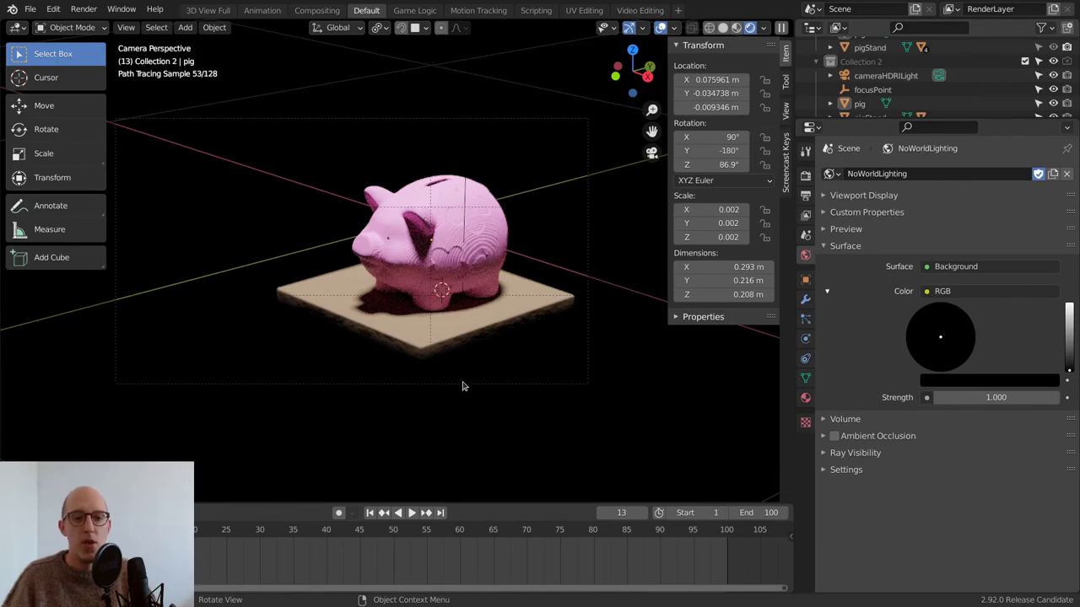
Step: Enlarge the outliner and select the Sun light in Collection 2
middle_drag(578, 314, 632, 294)
middle_drag(531, 216, 422, 216)
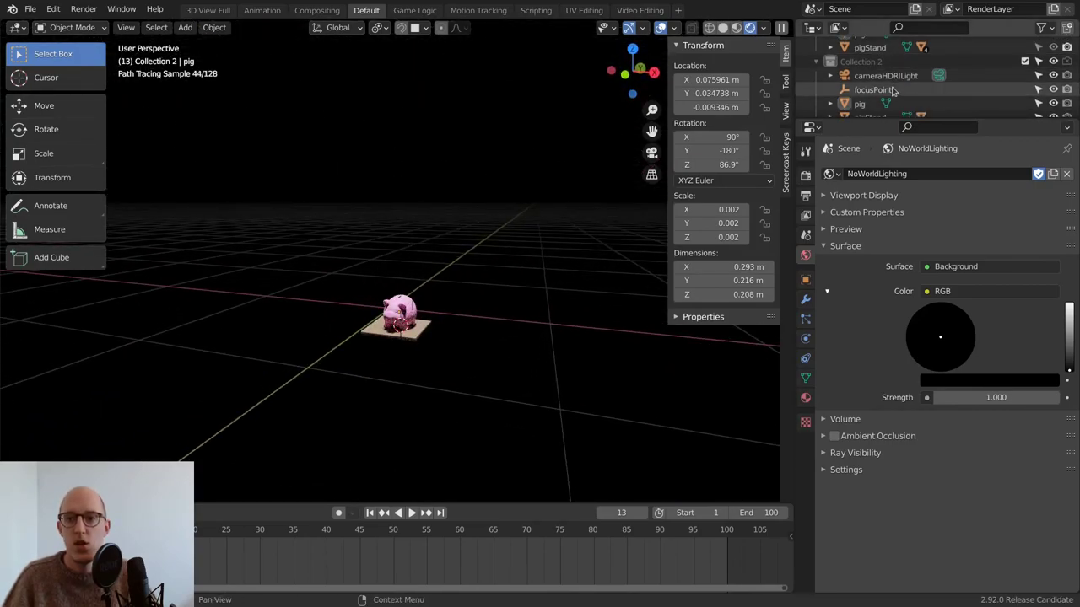
drag(882, 120, 882, 234)
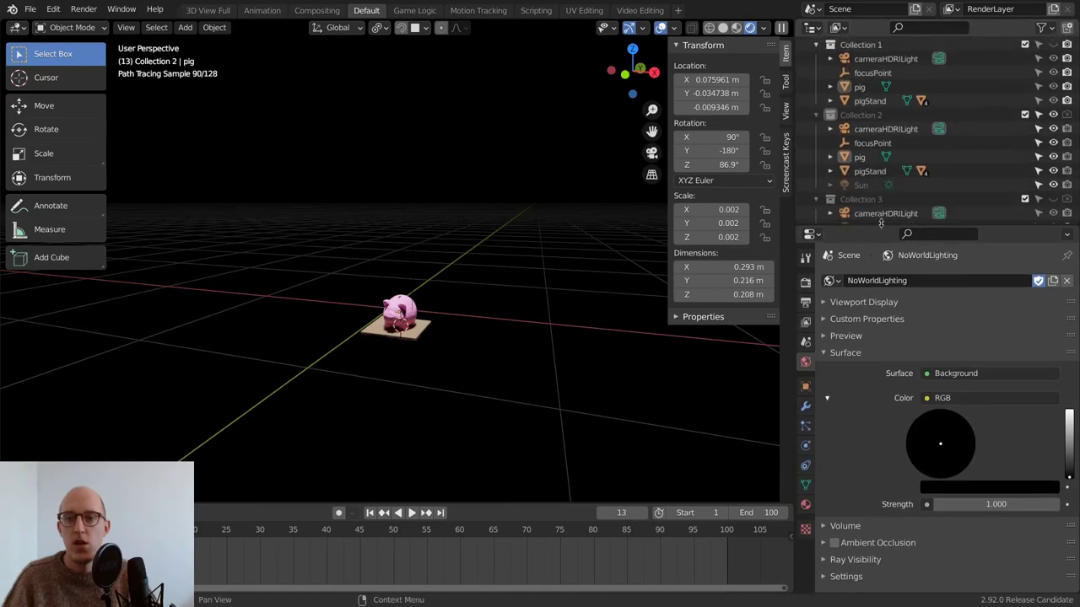
scroll(878, 126, up, 2)
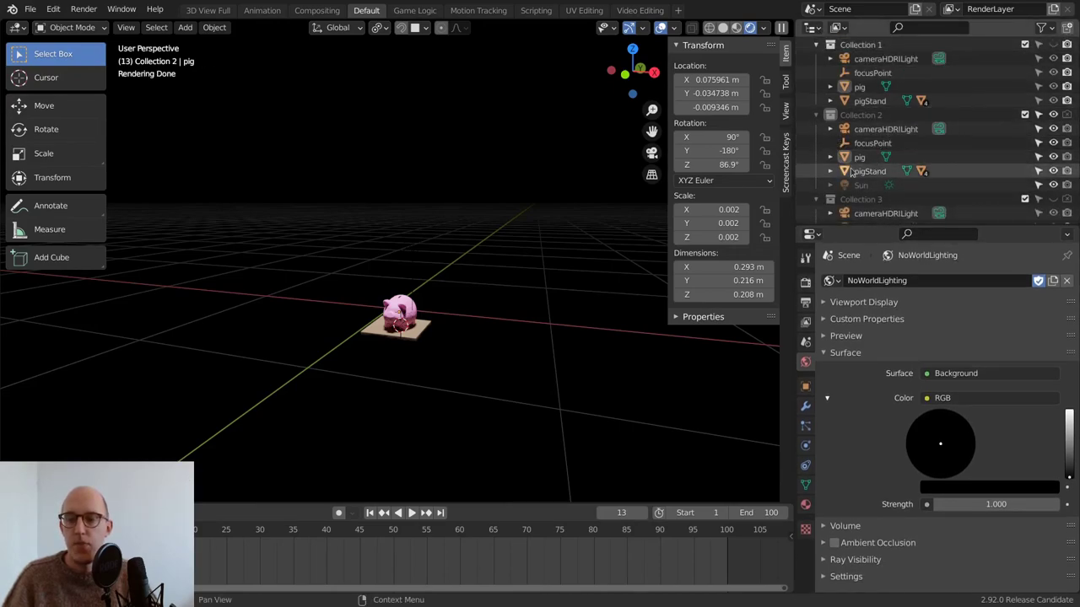
scroll(875, 186, up, 1)
click(872, 200)
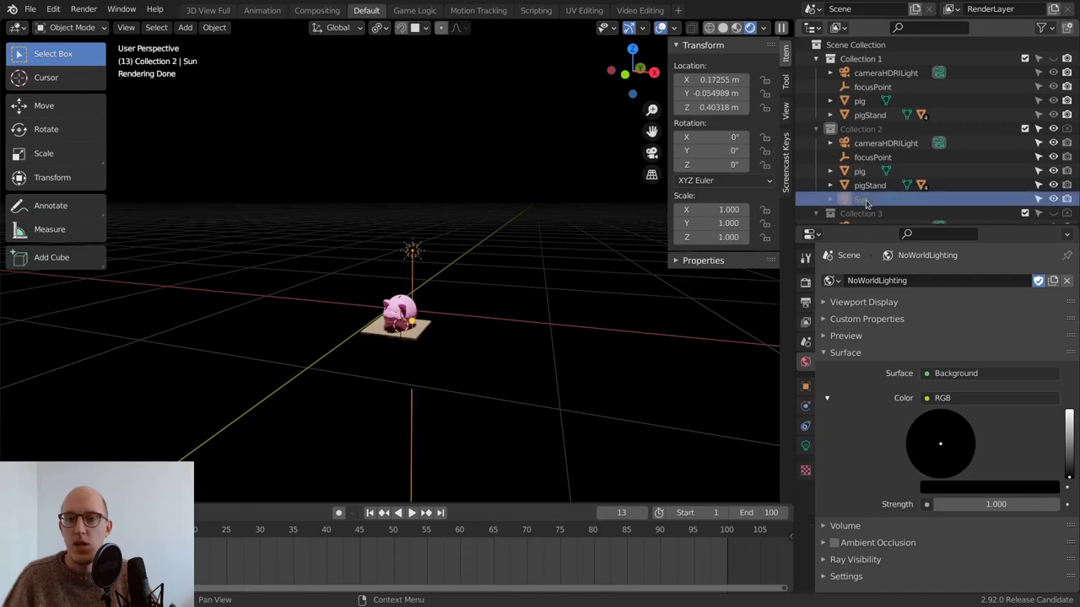
Step: Aim the Sun light at a lower angle, rotating it to about X -19.3°, Y 37°, Z -6.37°, and check the shadows
shift+middle_drag(453, 298, 420, 201)
scroll(388, 253, up, 3)
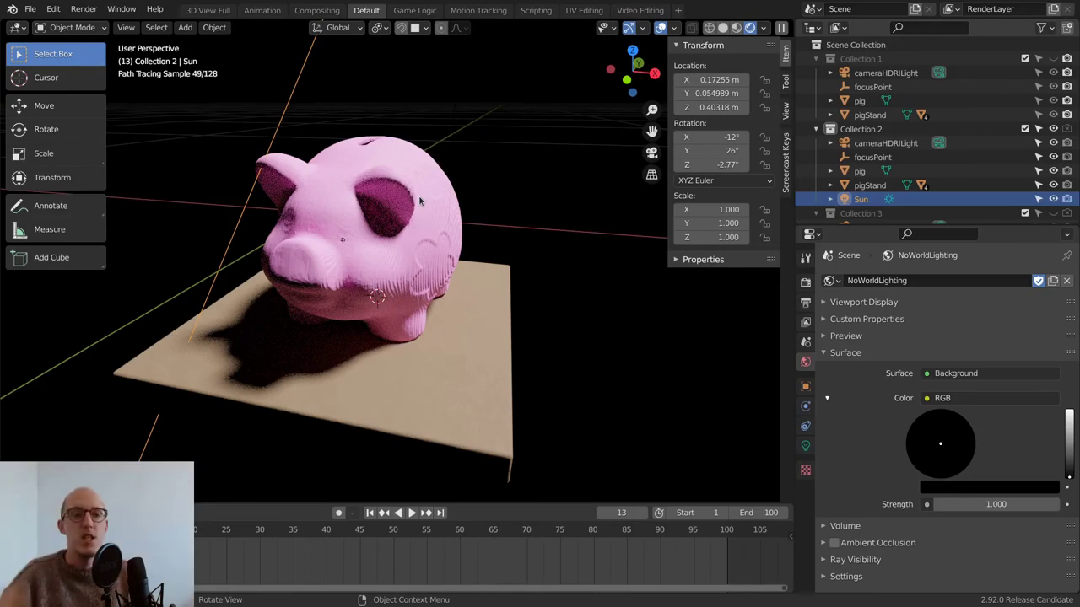
scroll(351, 174, down, 3)
middle_drag(354, 169, 366, 143)
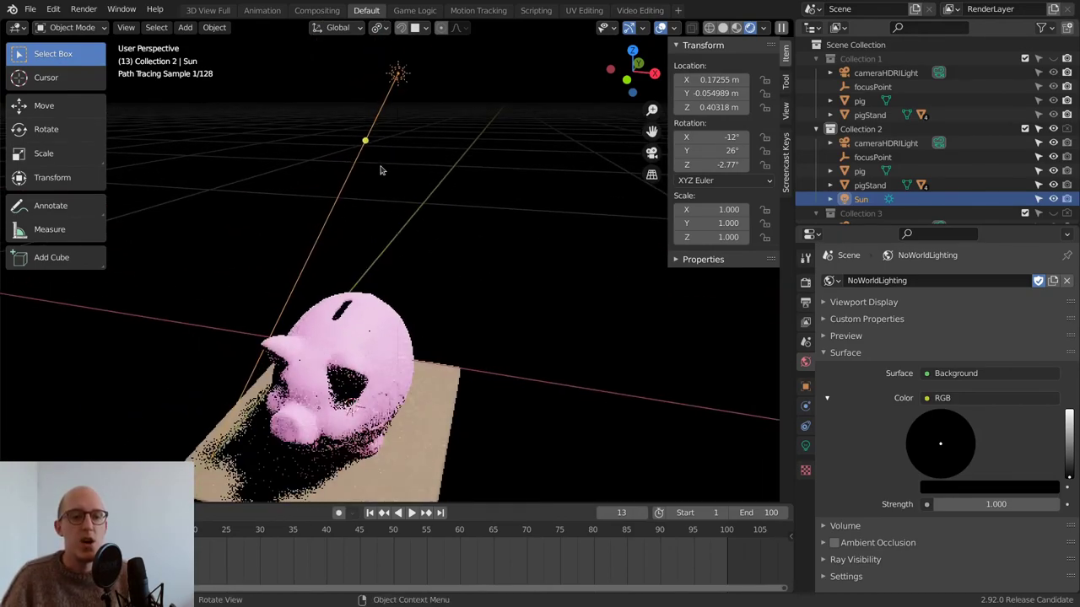
drag(361, 141, 327, 166)
middle_drag(327, 166, 414, 149)
scroll(473, 211, up, 6)
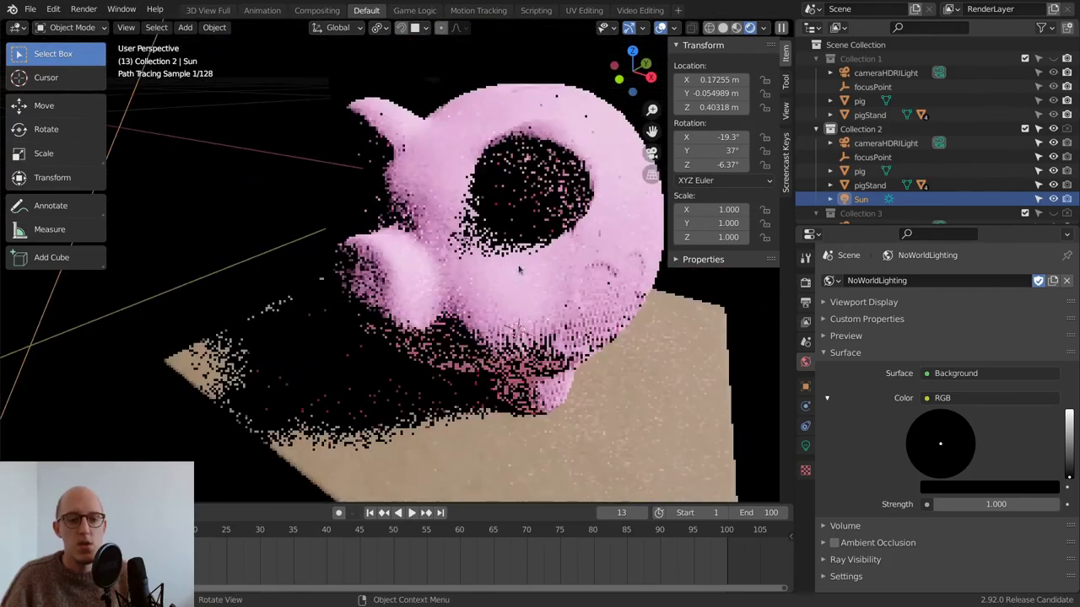
Step: Re-aim the Sun light to a rotation of about X -17.3°, Y 15.7°, Z 1.44° and check the pig's shadow
middle_drag(548, 275, 410, 137)
middle_drag(427, 199, 463, 244)
scroll(462, 244, down, 6)
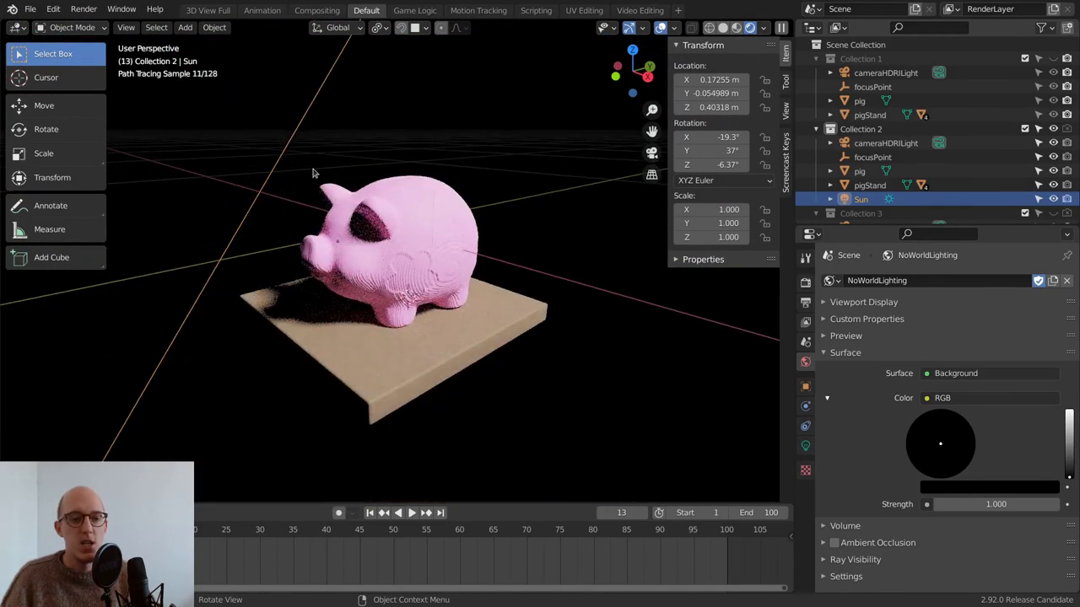
middle_drag(341, 150, 354, 160)
drag(363, 160, 375, 170)
scroll(435, 304, up, 5)
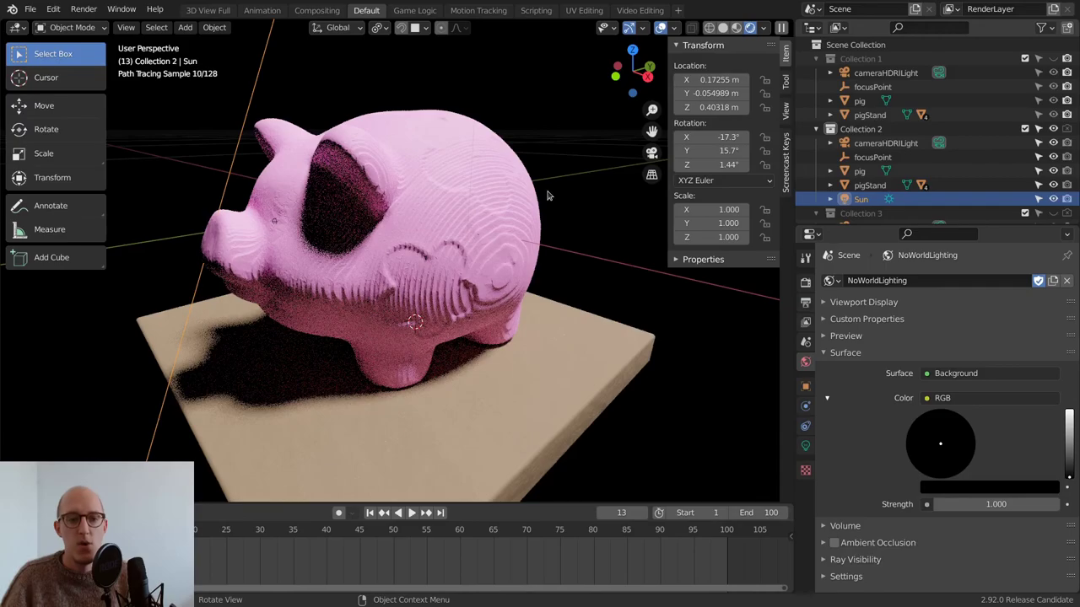
middle_drag(394, 205, 356, 212)
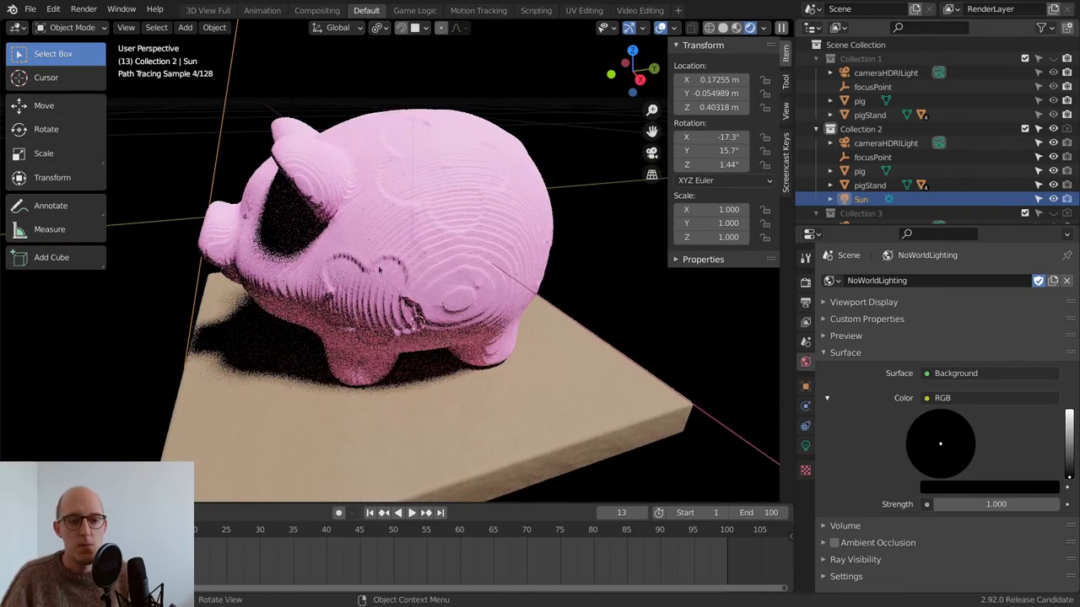
Step: Check the pig's shadow under the Sun light, and change the light's type to Point
middle_drag(512, 226, 476, 295)
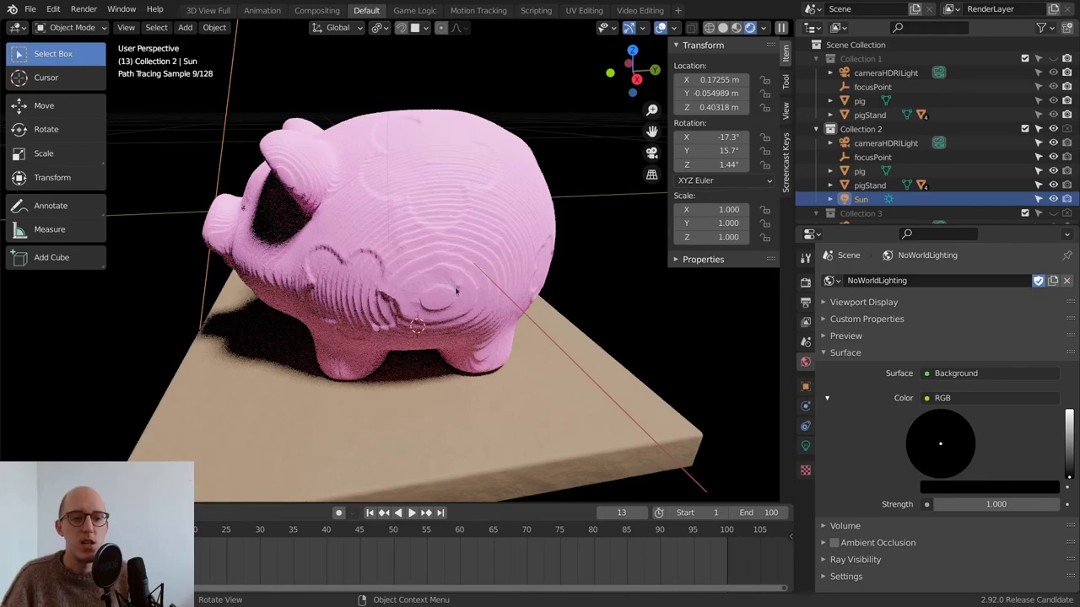
middle_drag(455, 287, 499, 263)
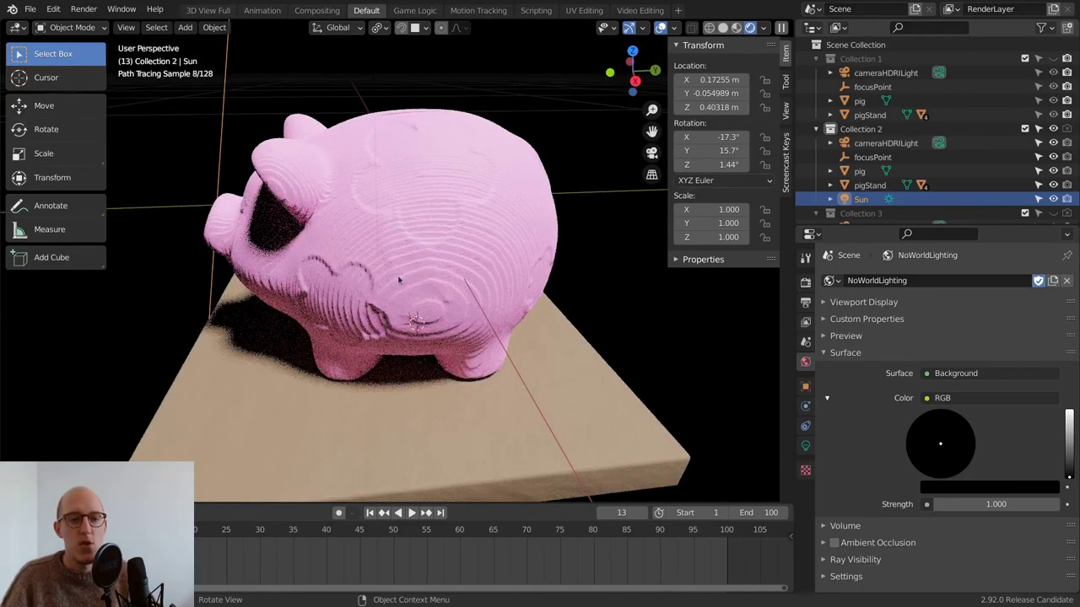
middle_drag(392, 329, 439, 312)
scroll(439, 312, down, 4)
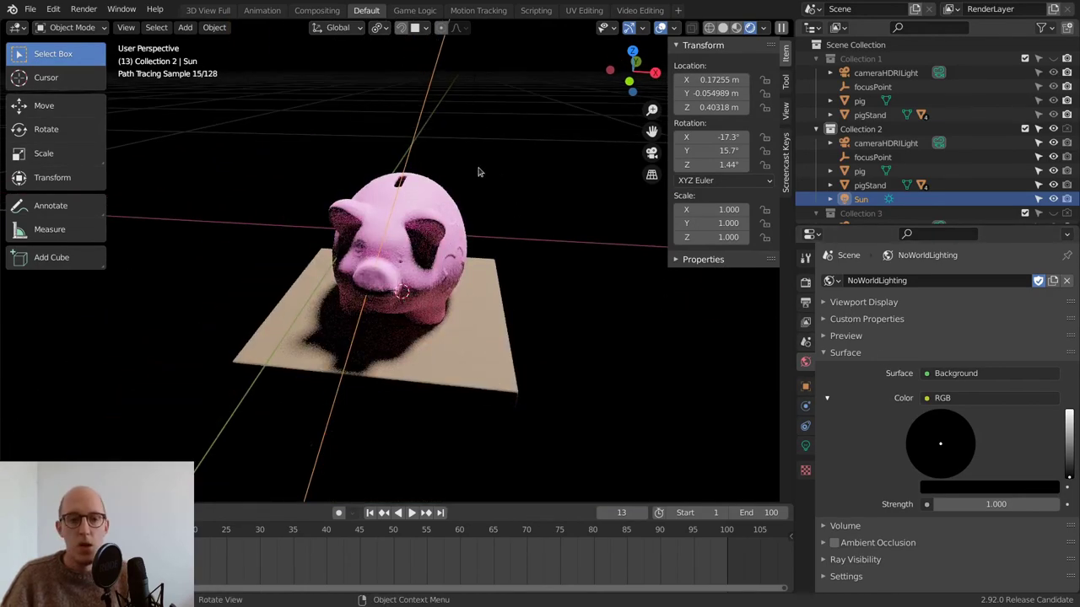
middle_drag(491, 218, 499, 222)
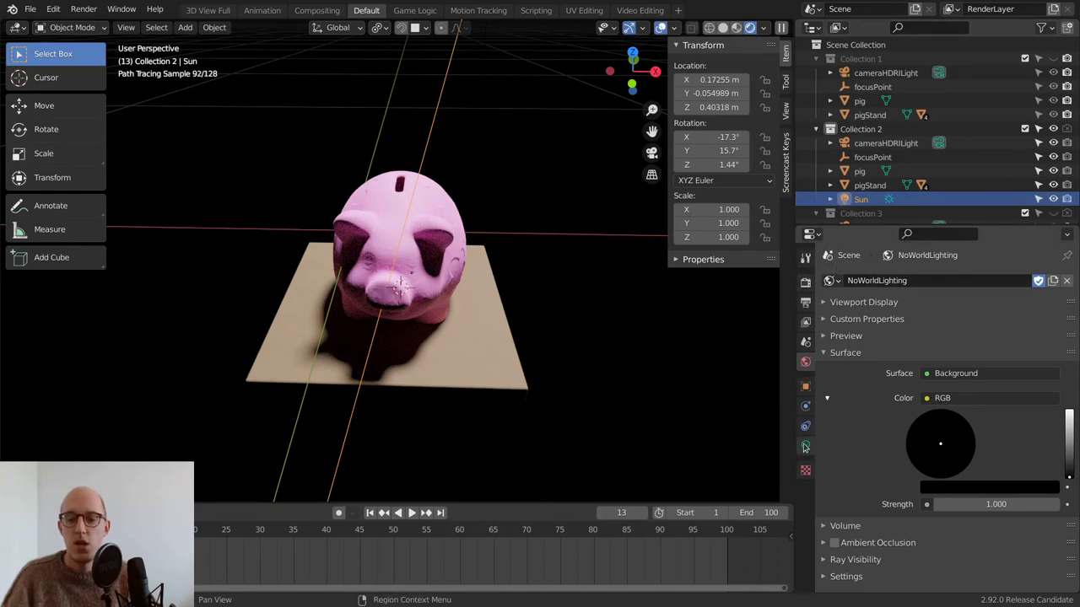
click(806, 448)
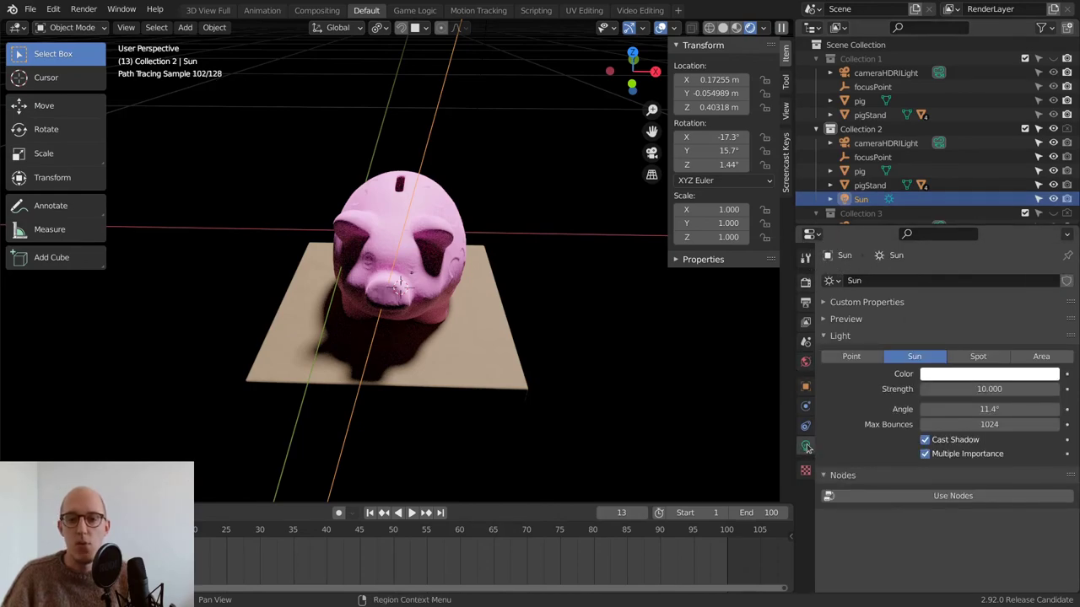
click(855, 356)
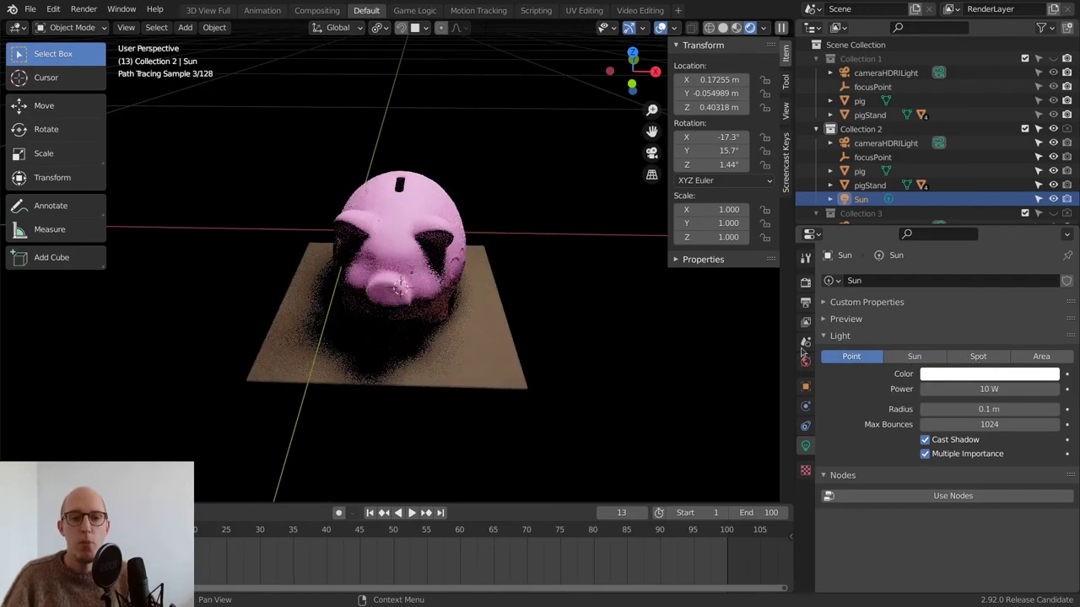
Step: Move the point light low in front of the pig, to about X 0.09 m, Y -0.3 m, Z 0.03 m
scroll(428, 154, down, 4)
key(g)
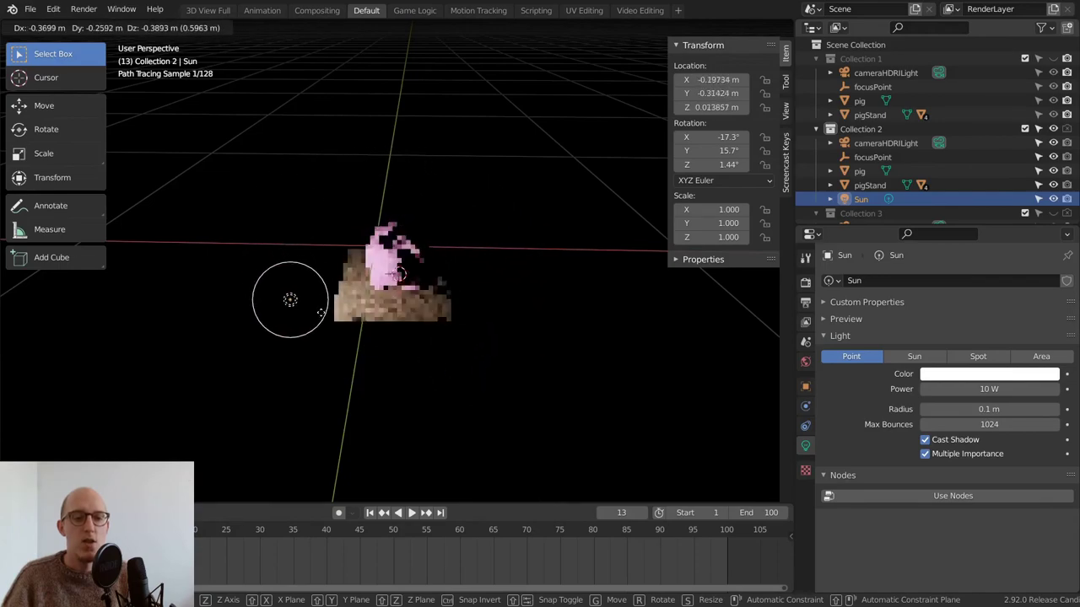
click(323, 310)
key(g)
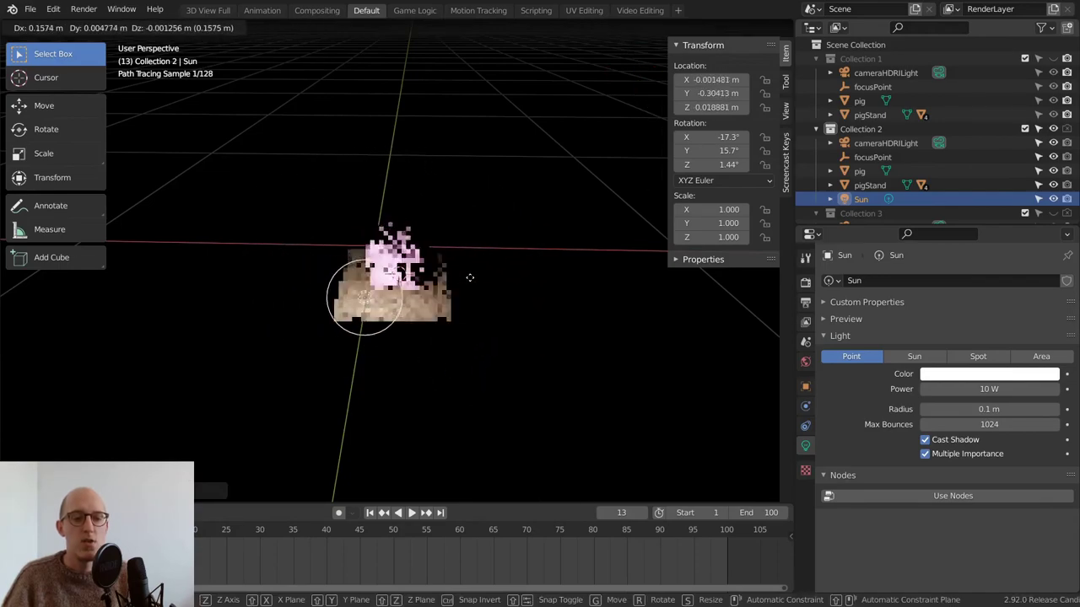
click(496, 278)
scroll(379, 337, up, 3)
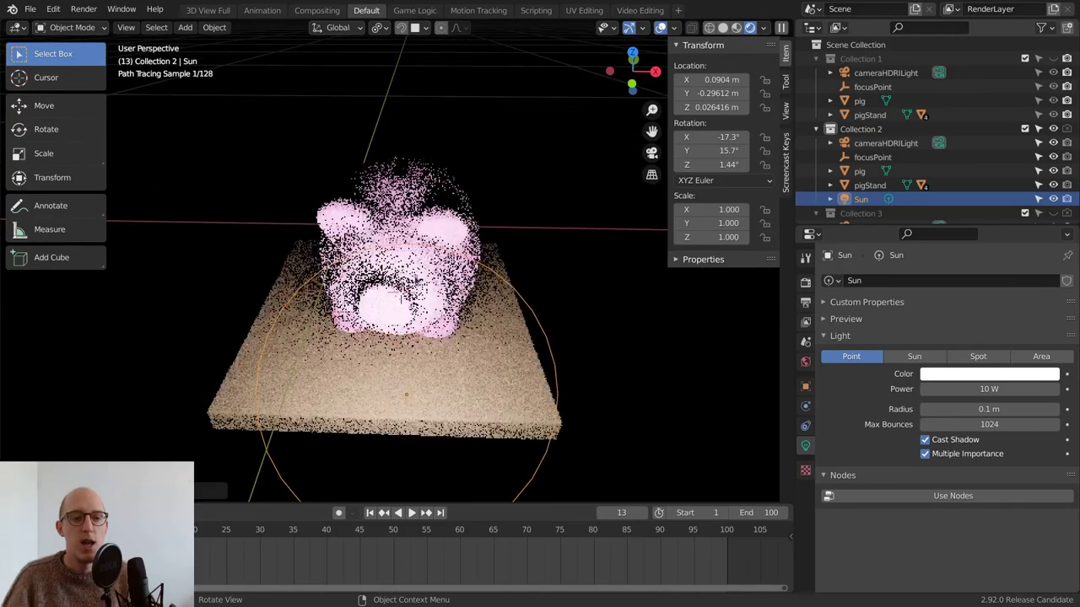
Step: Move the point light above the pig, to about X 0.05 m, Y -0.03 m, Z 0.2 m
middle_drag(380, 337, 523, 338)
key(g)
click(593, 349)
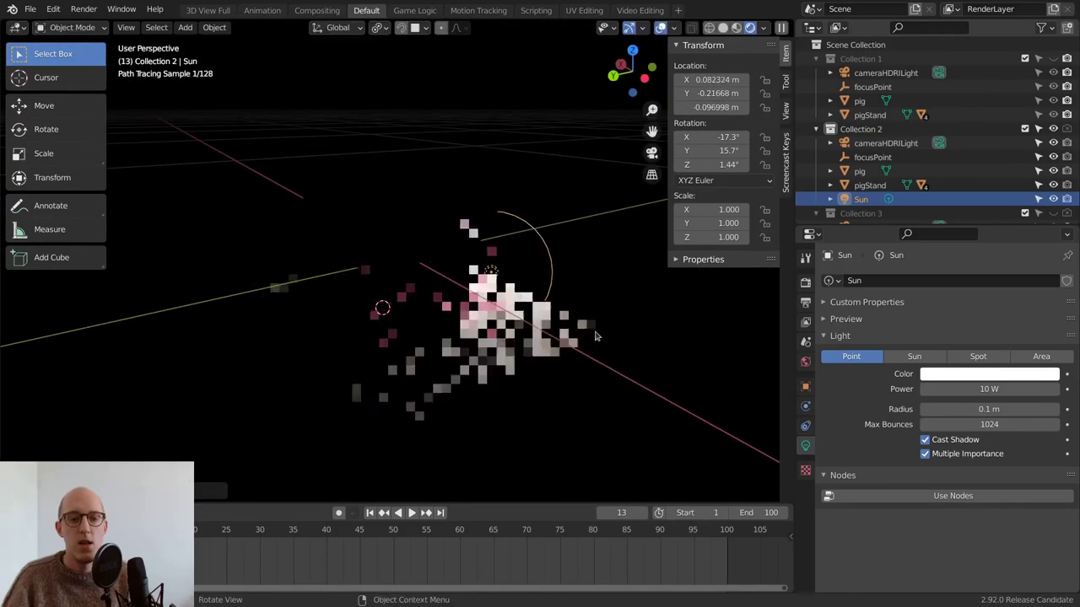
middle_drag(593, 349, 439, 194)
key(g)
click(408, 139)
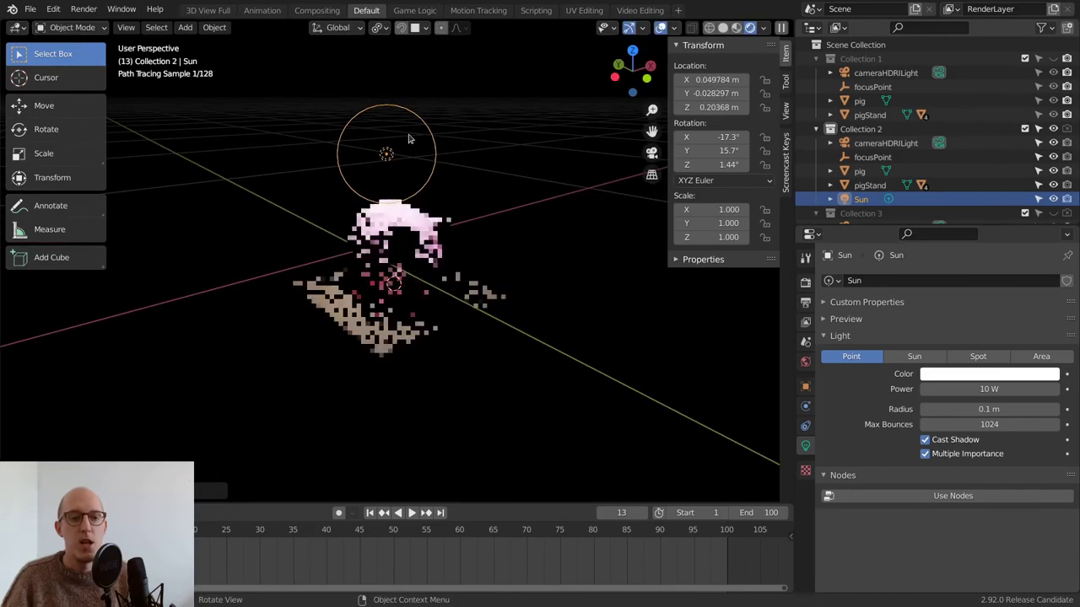
Step: Try the point light far from the pig, and place it near the head at about X 0.14 m, Y -0.13 m, Z 0.14 m
key(g)
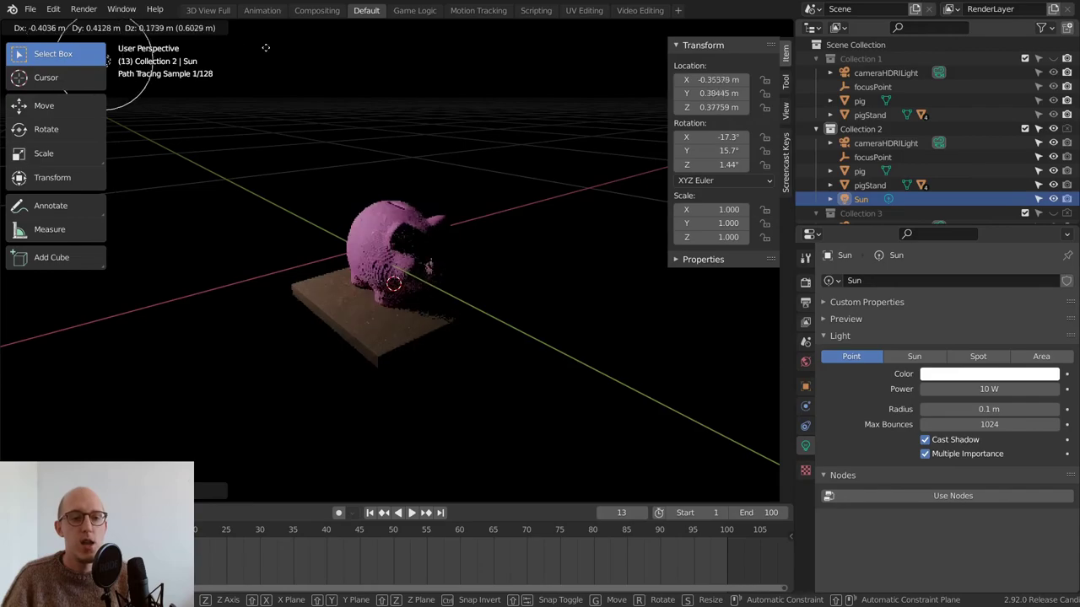
click(617, 128)
key(g)
click(528, 221)
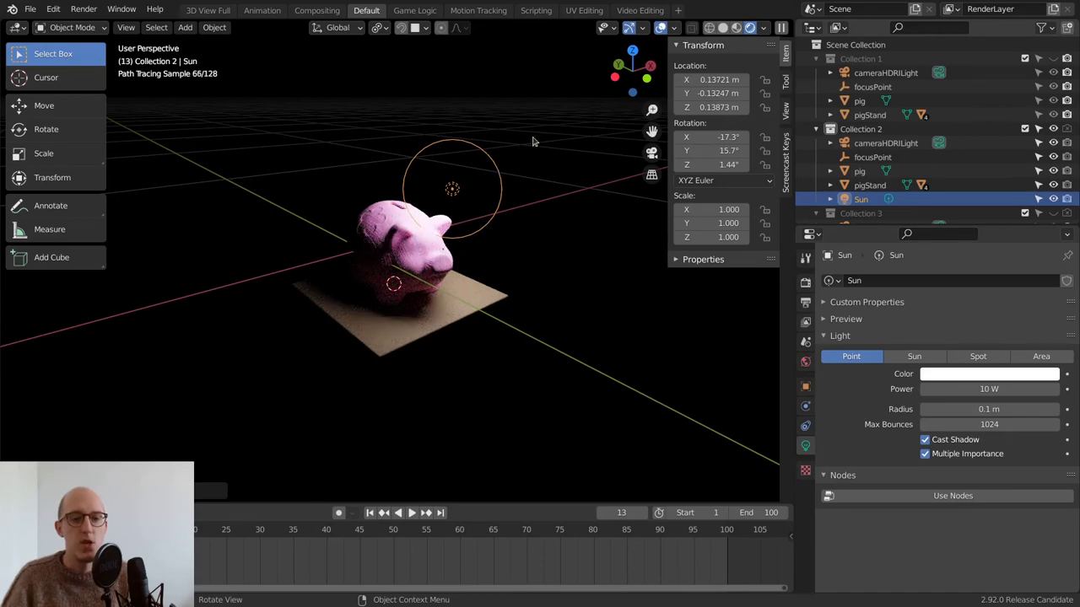
Step: Change the light's type to Spot, raise it above the pig to about Z 0.3 m and tilt it to about Y 35.3°
click(979, 357)
key(g)
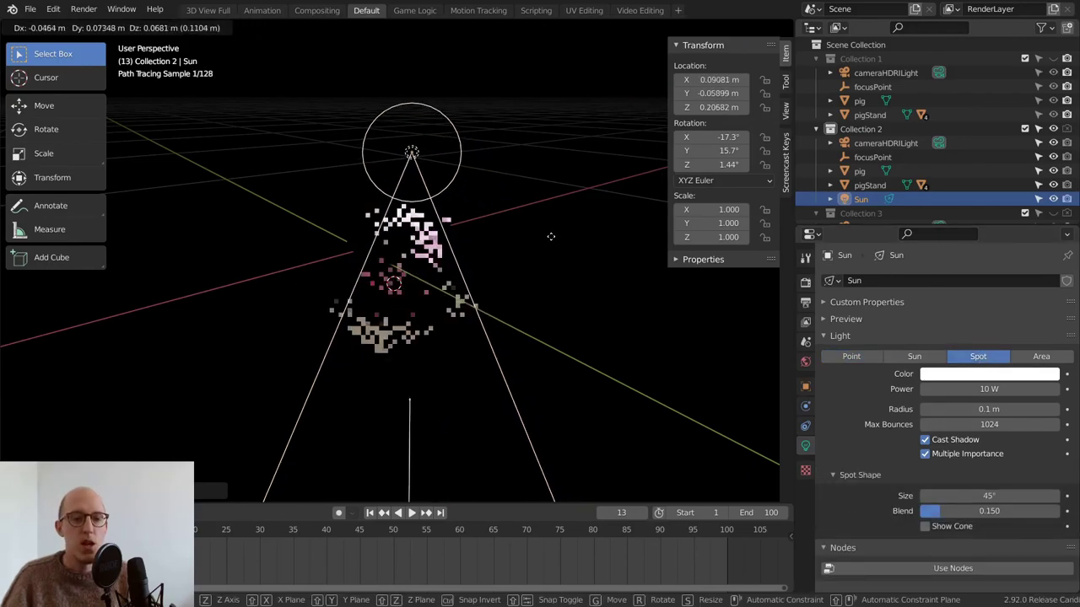
click(624, 390)
key(r)
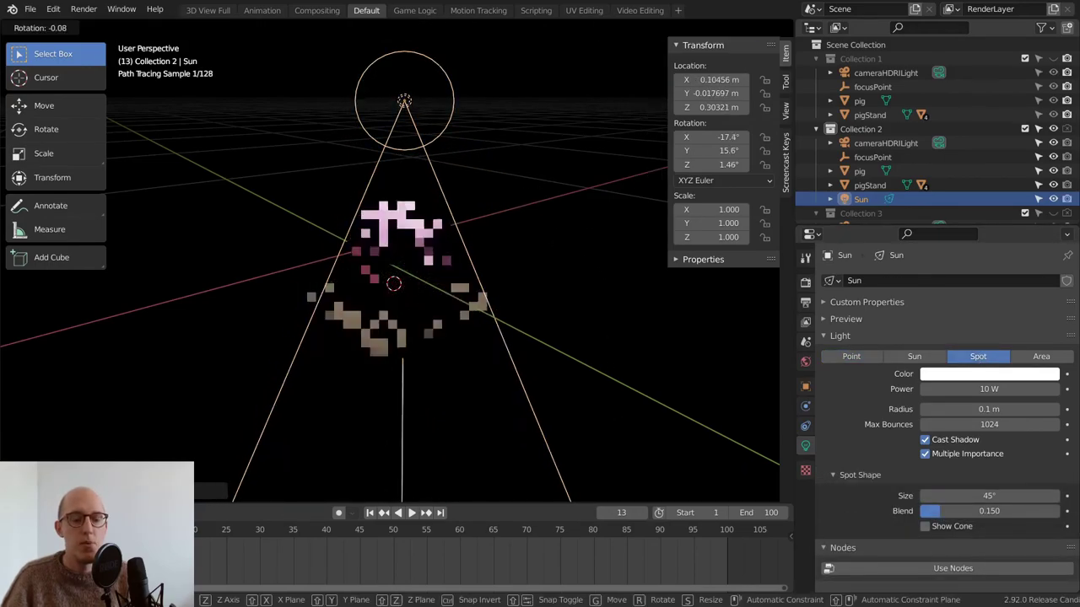
click(517, 201)
Step: Place the spot light at about X 0.33 m, Y -0.25 m, Z 0.21 m, aimed at the pig with rotation X 22.6°, Y 55.5°, Z 3.9°
key(g)
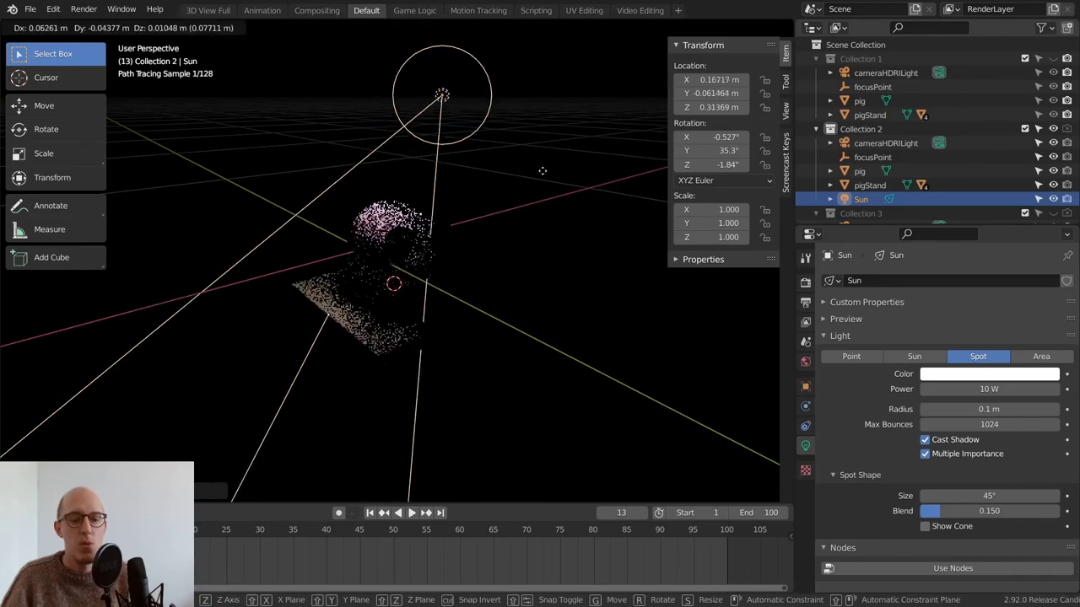
click(631, 289)
key(r)
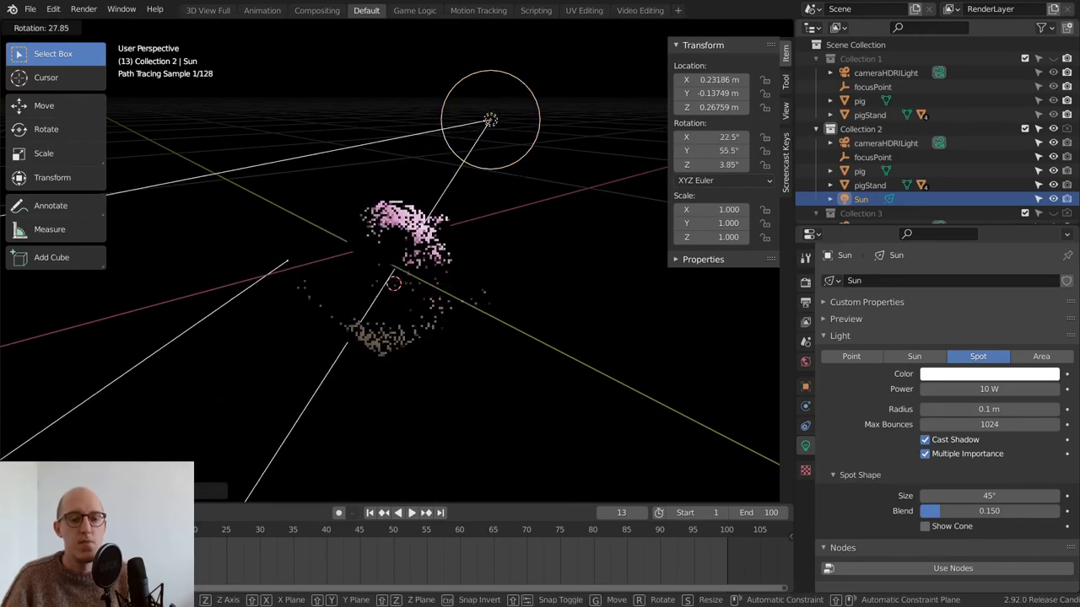
click(547, 200)
key(g)
click(613, 240)
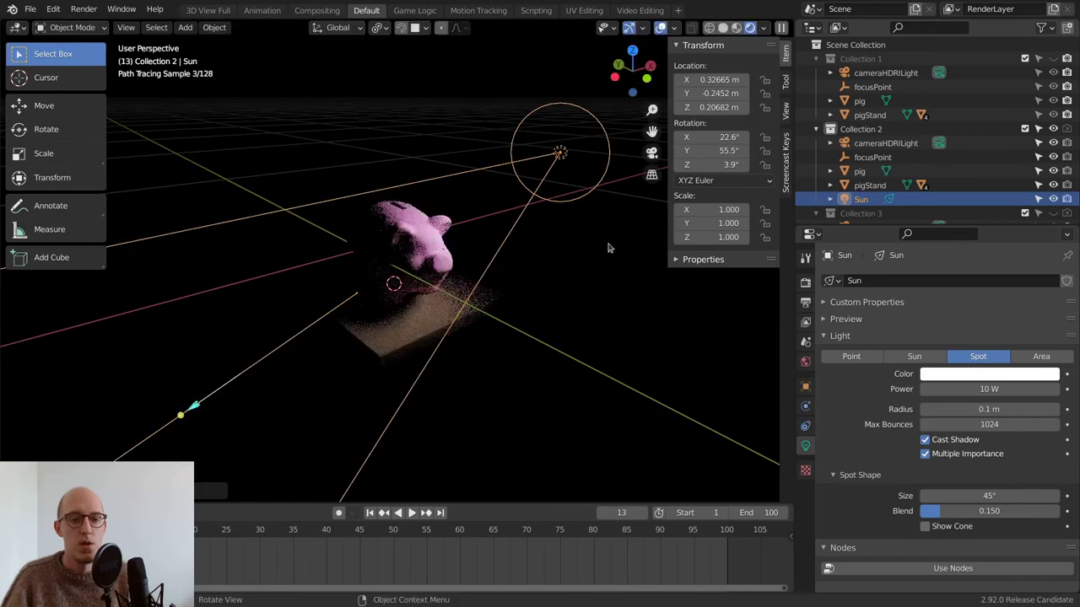
Step: Change the light's type to Area and check how it lights the pig from several angles
middle_drag(538, 215, 523, 187)
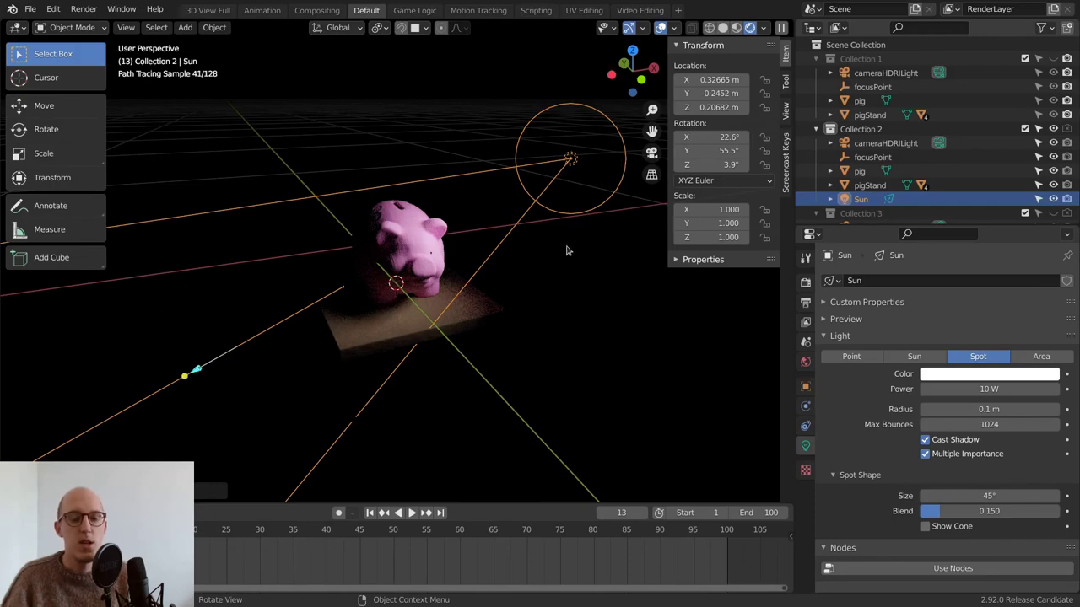
click(1040, 356)
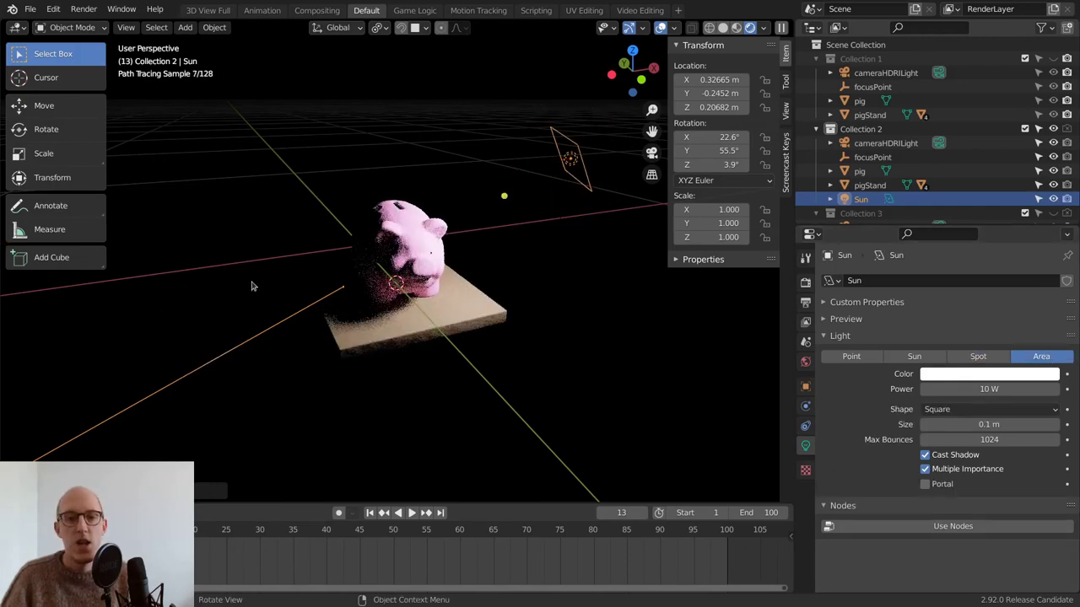
middle_drag(251, 286, 574, 236)
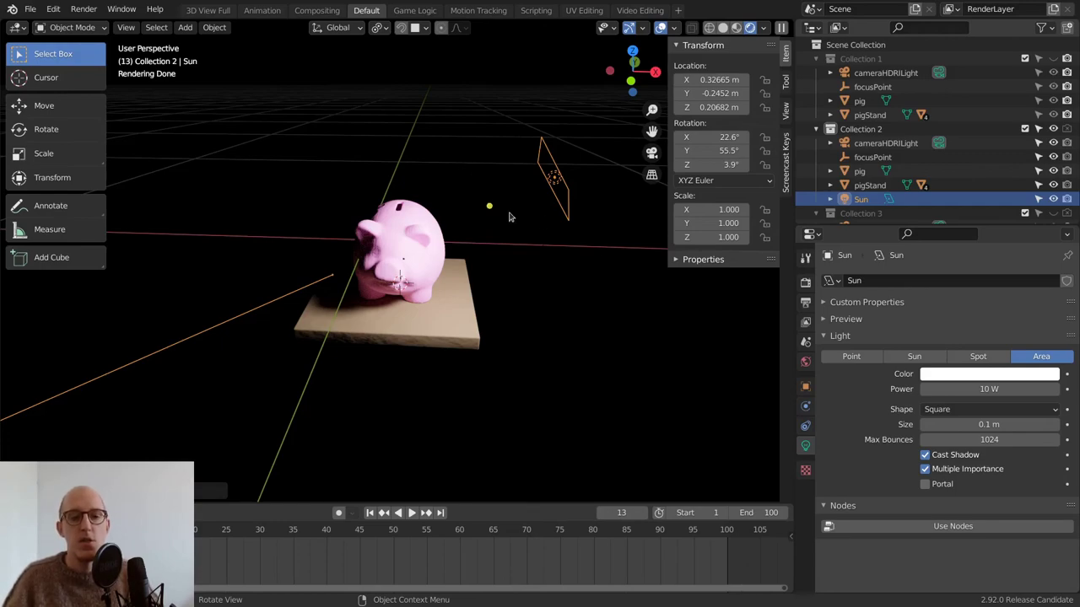
middle_drag(508, 236, 405, 266)
mouse_move(591, 287)
middle_down()
mouse_move(641, 291)
mouse_move(589, 288)
middle_up()
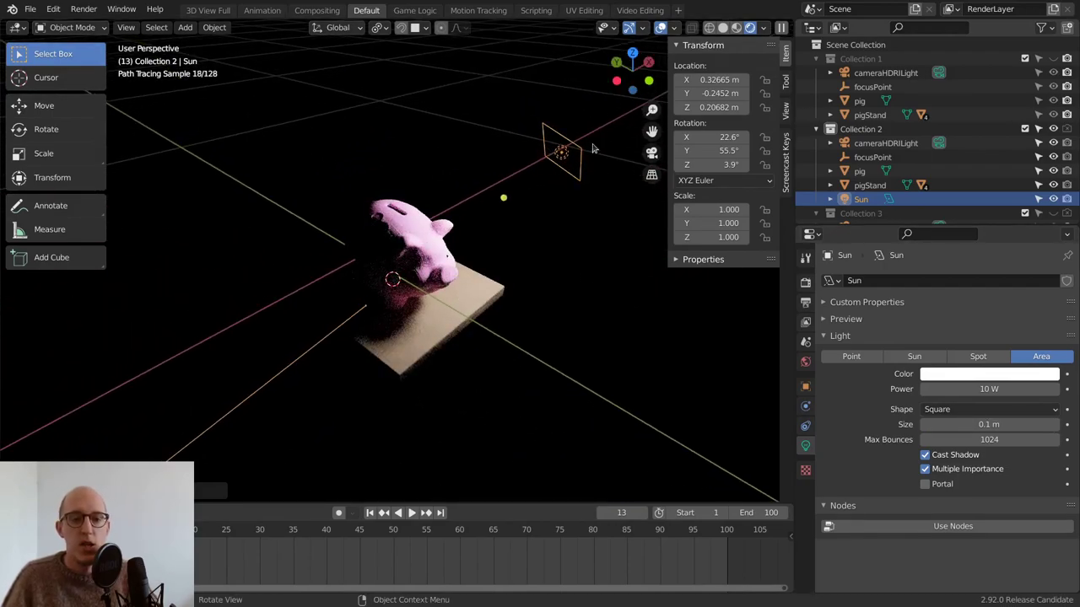
Step: Place the area light above the pig at about X 0.19 m, Y -0.14 m, Z 0.32 m, rotated to about X 5.88°, Y 12.8°, Z 36.5°
middle_drag(592, 149, 566, 301)
key(r)
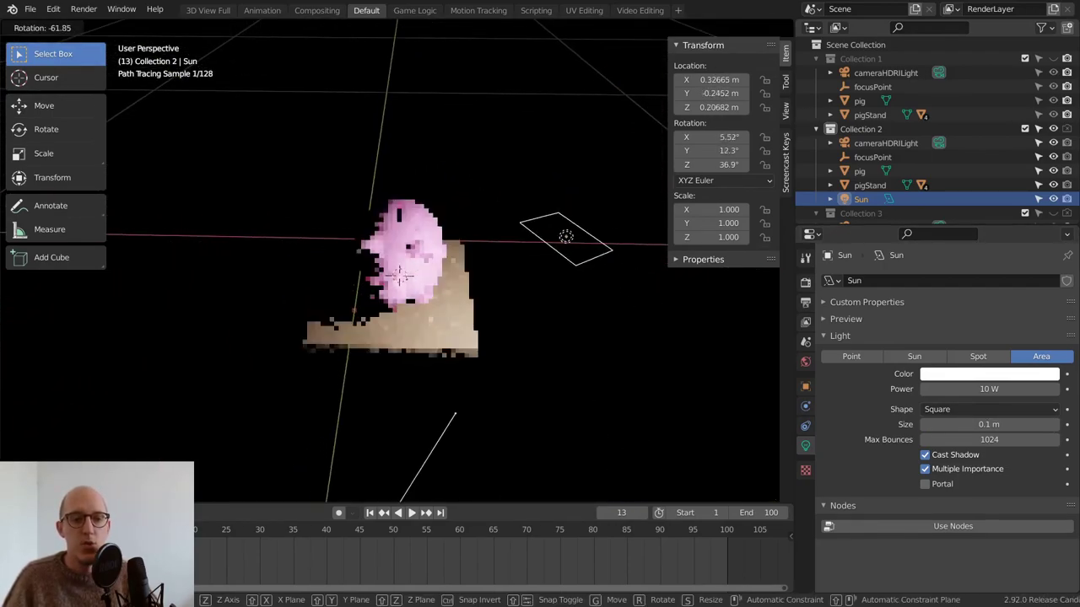
click(629, 278)
key(g)
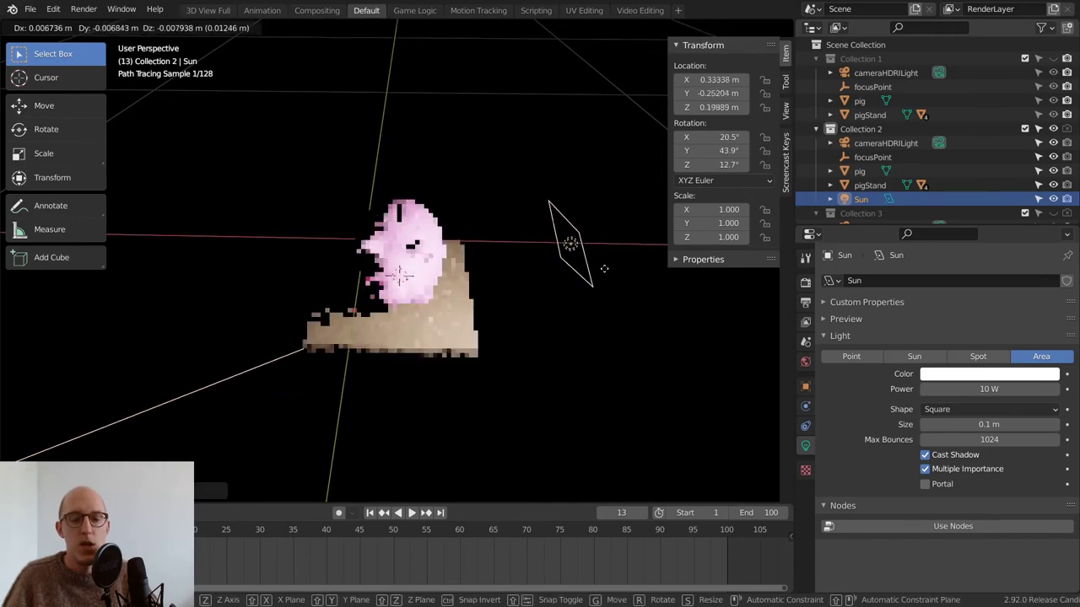
click(506, 145)
key(r)
click(414, 317)
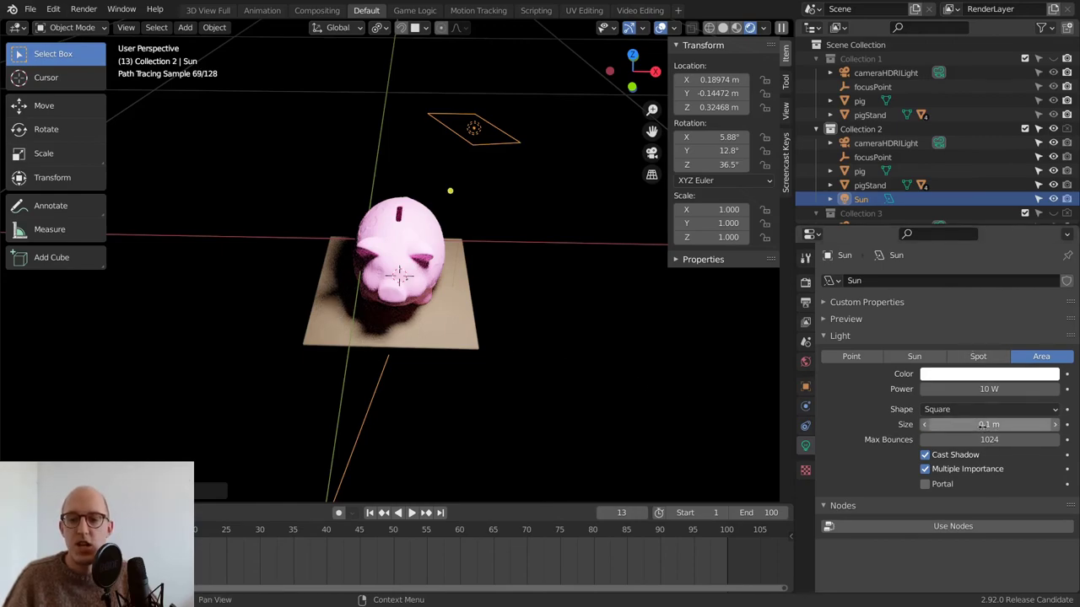
Step: Try the area light at sizes 0.01 m and 0.53 m to compare shadow softness, and settle on 0.03 m
mouse_move(983, 424)
mouse_down()
mouse_move(953, 424)
mouse_move(966, 424)
mouse_up()
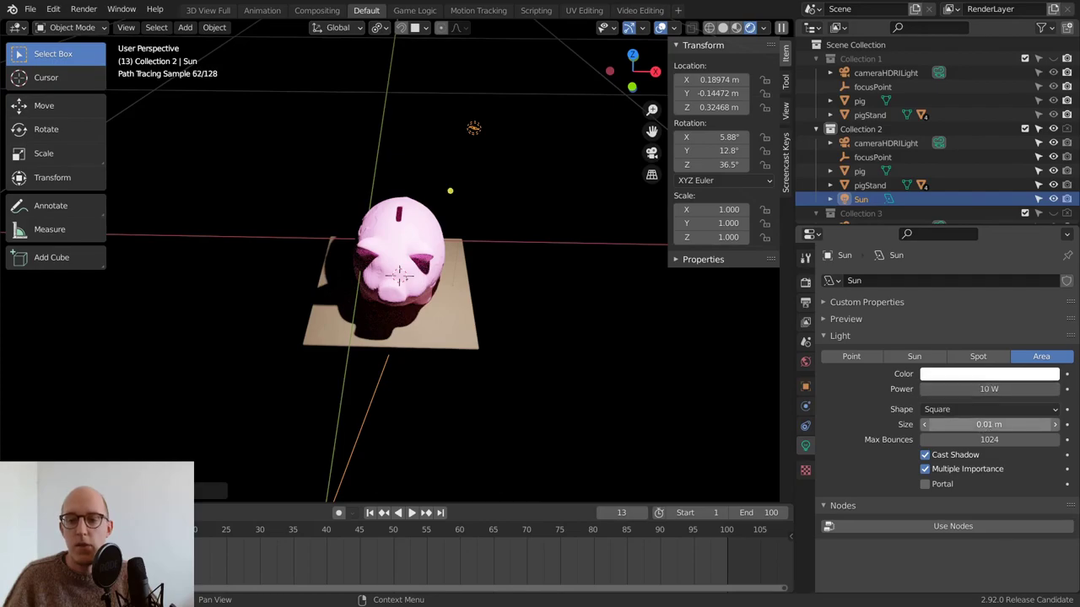
mouse_move(988, 425)
mouse_down()
mouse_move(1065, 424)
mouse_move(1012, 425)
mouse_move(1054, 424)
mouse_move(1031, 424)
mouse_up()
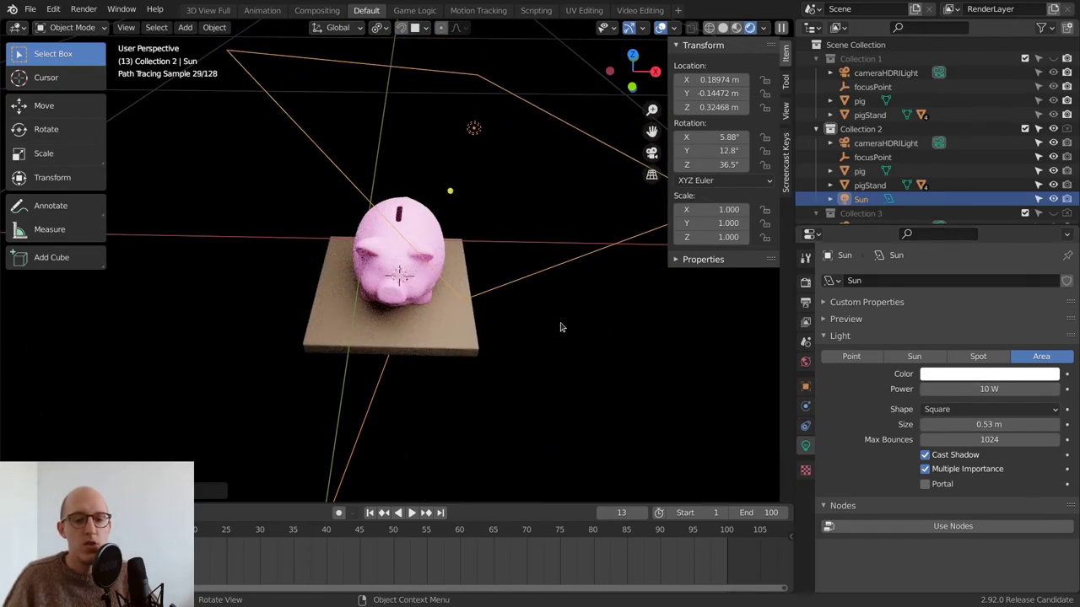
middle_drag(539, 295, 509, 278)
middle_drag(413, 219, 641, 253)
drag(1003, 424, 928, 424)
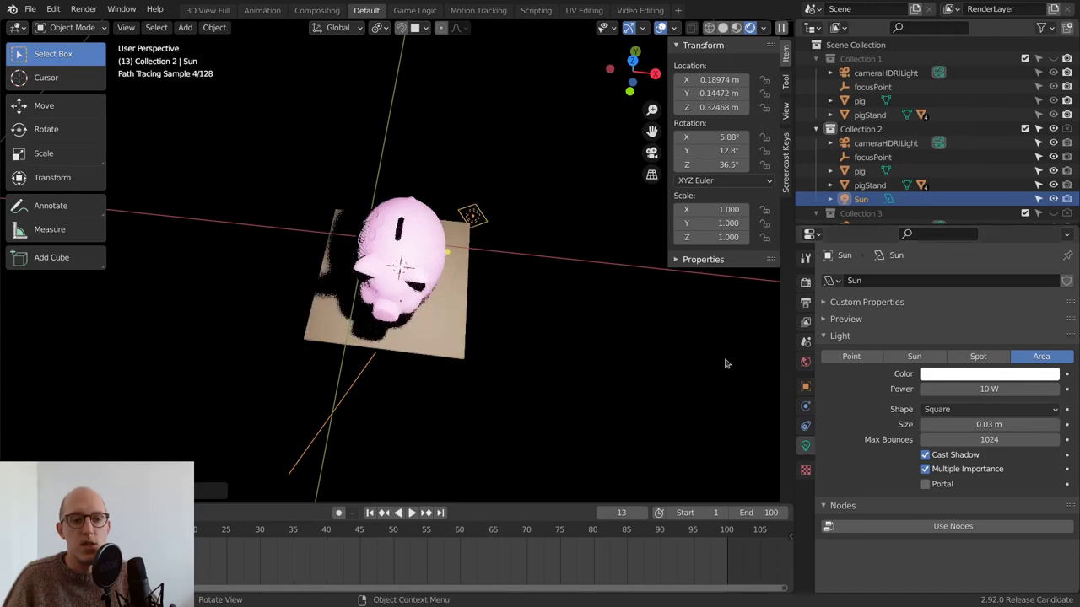
Step: Move the area light to about X -0.08 m, Y -0.25 m, Z 0.28 m and aim it at the pig, rotated to about Y -36.7°
key(g)
click(354, 303)
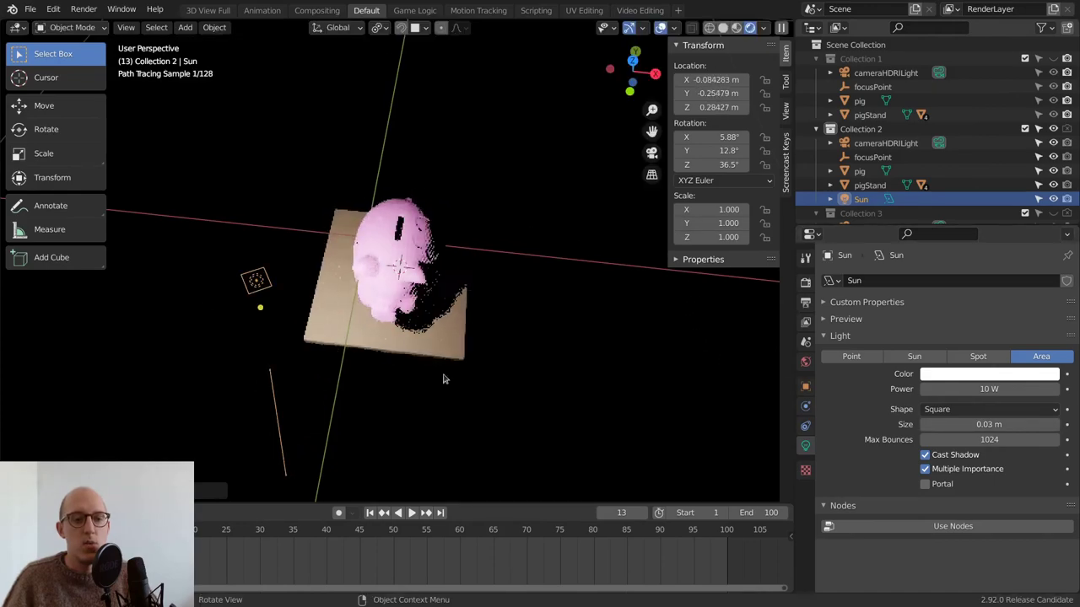
middle_drag(444, 376, 285, 149)
drag(285, 149, 345, 293)
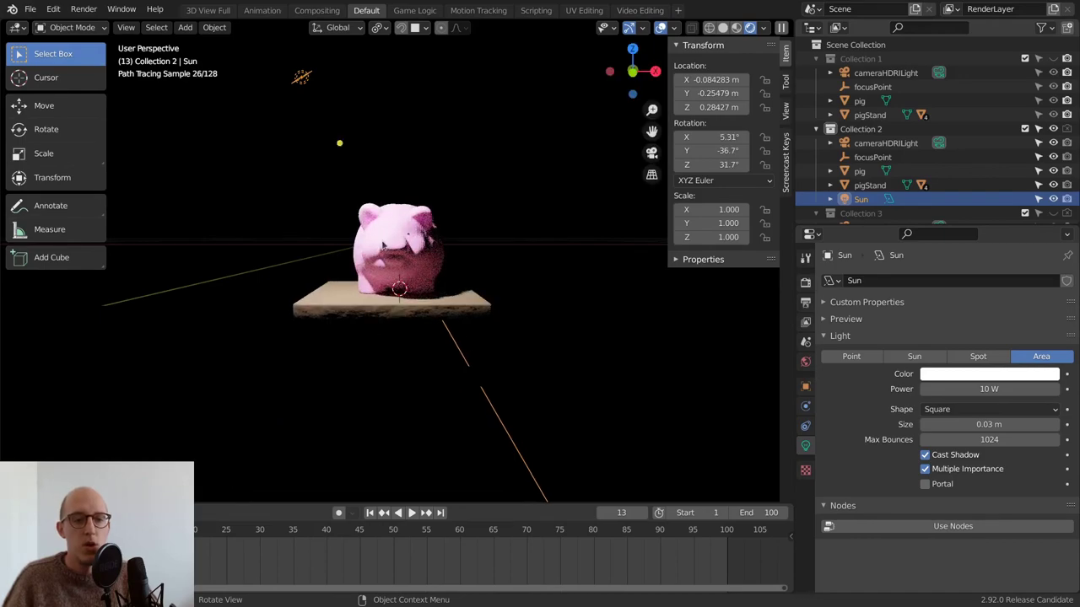
Step: Try the area light's power at 1 W and settle on 5 W
middle_drag(395, 211, 382, 295)
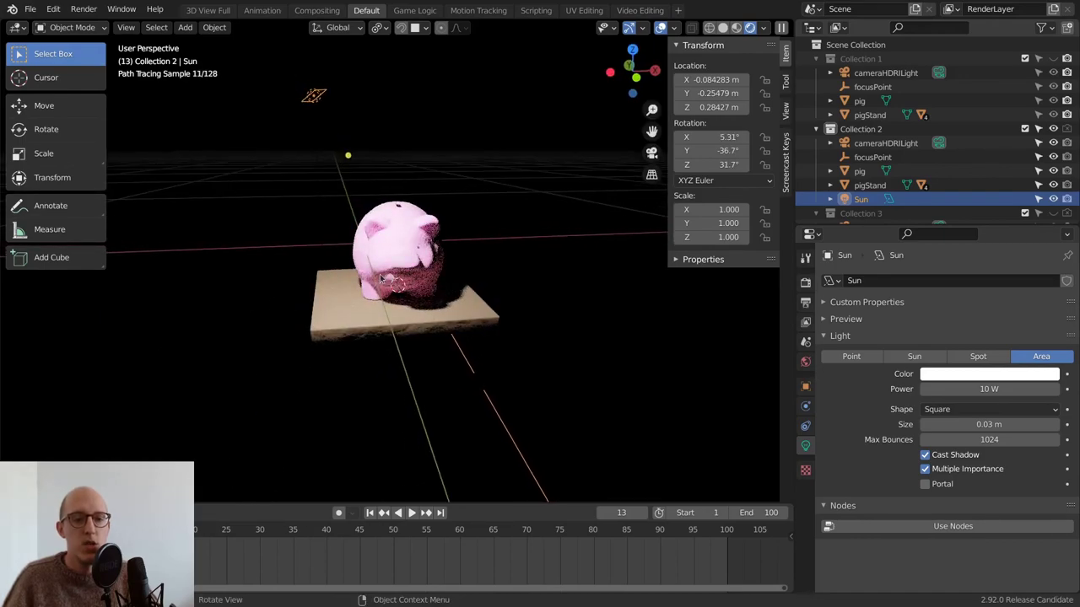
click(992, 386)
text(1)
key(Return)
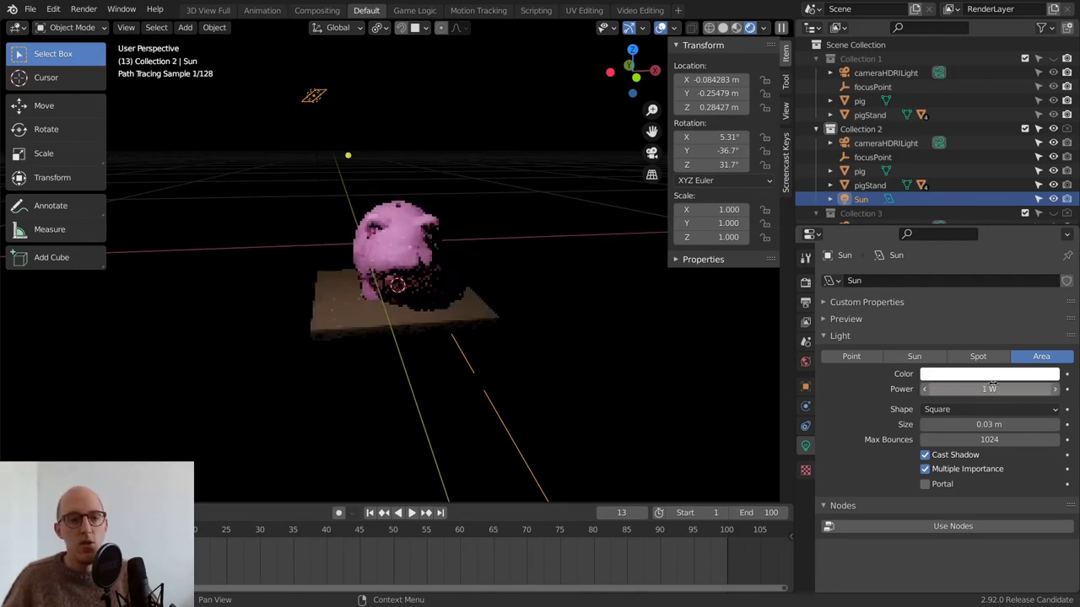
click(992, 385)
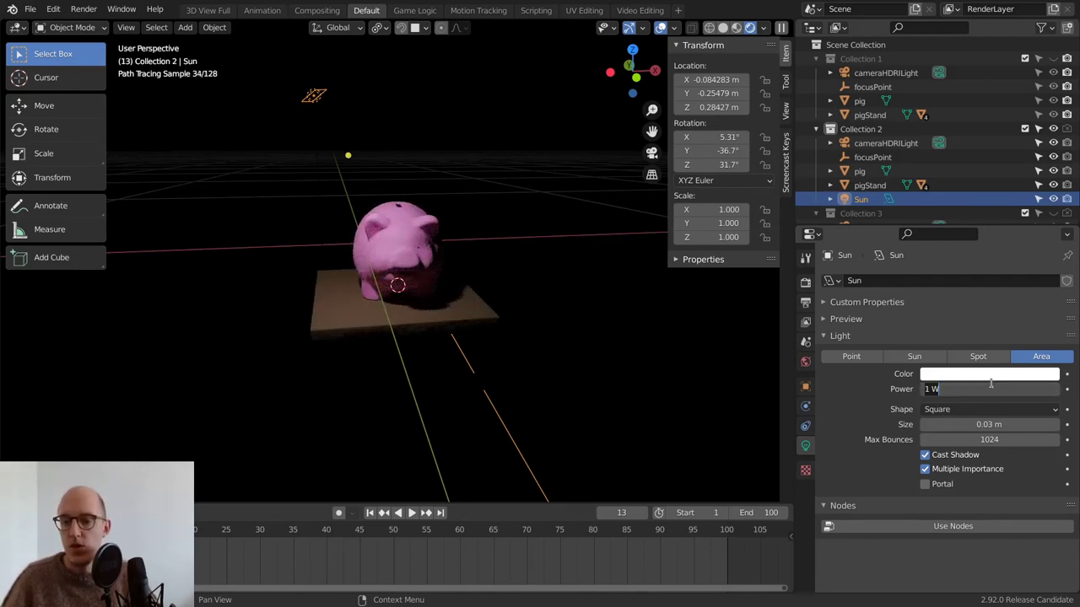
text(5)
key(Return)
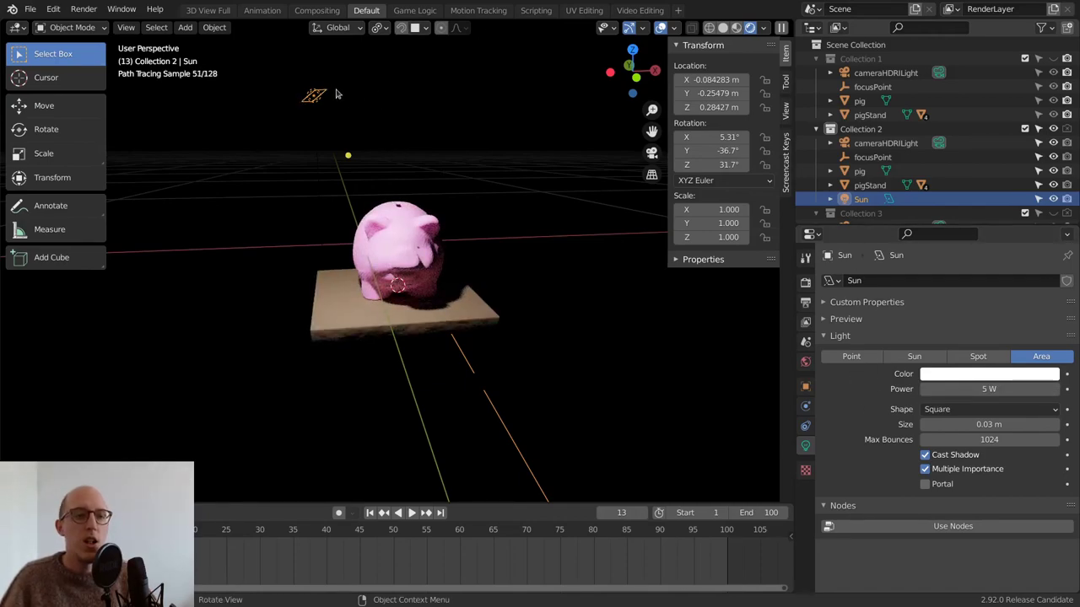
Step: Duplicate the area light, placing the copy at about X 0.27 m, Y -0.32 m, Z 0.24 m, rotated to about X 37.7°, Y 37.4°, Z 6.94°
key(shift+d)
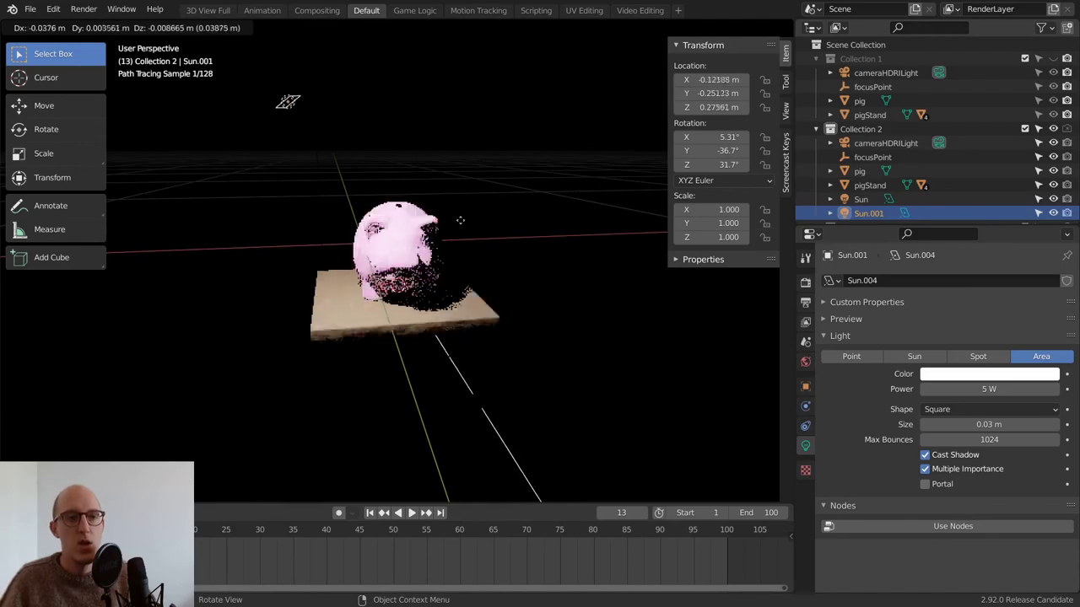
click(559, 121)
key(r)
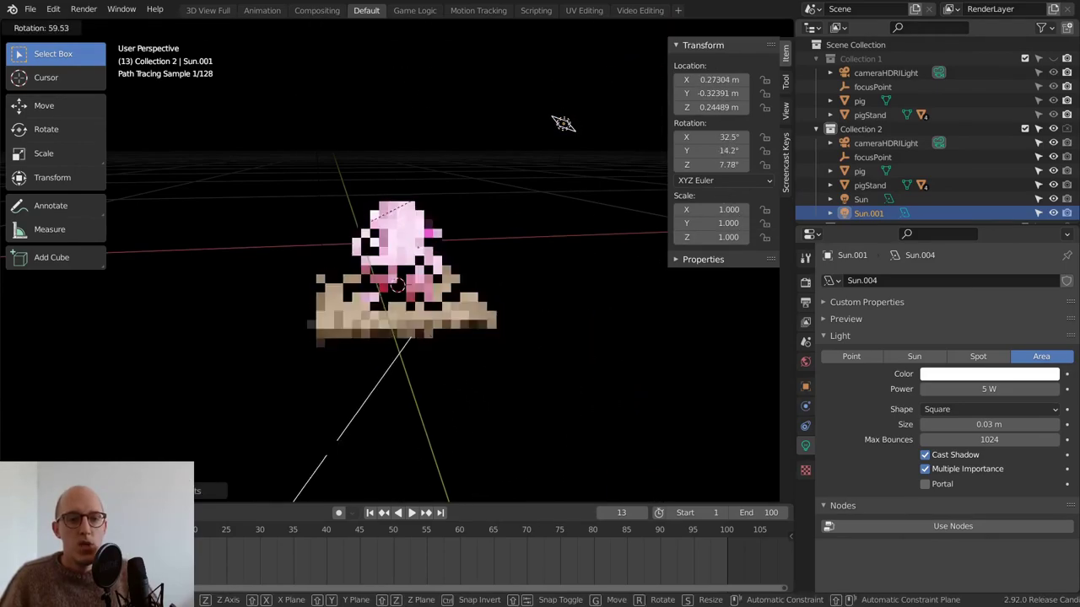
click(278, 12)
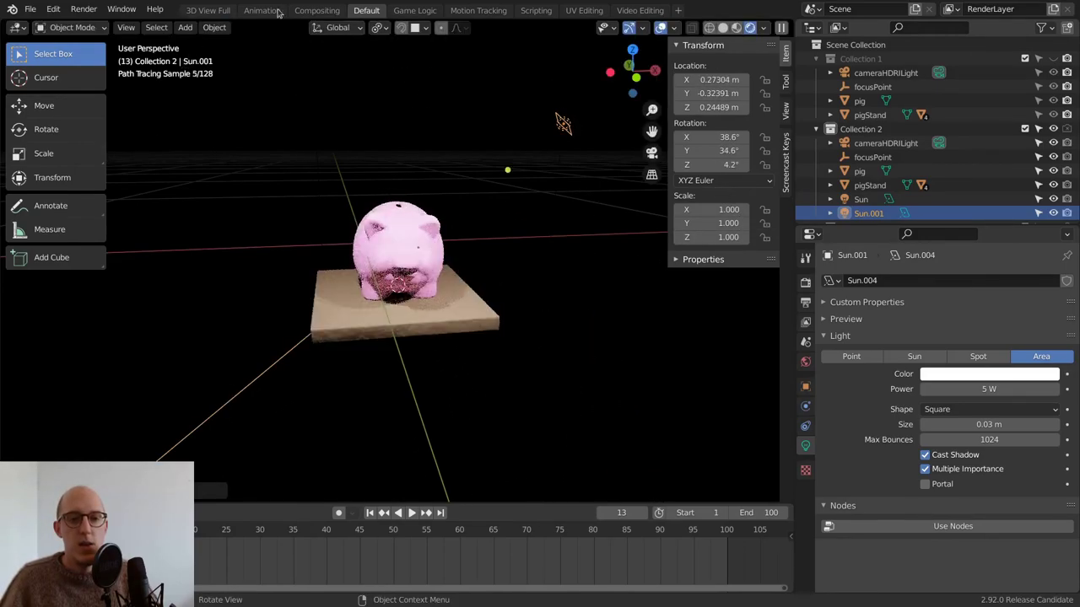
drag(501, 174, 504, 169)
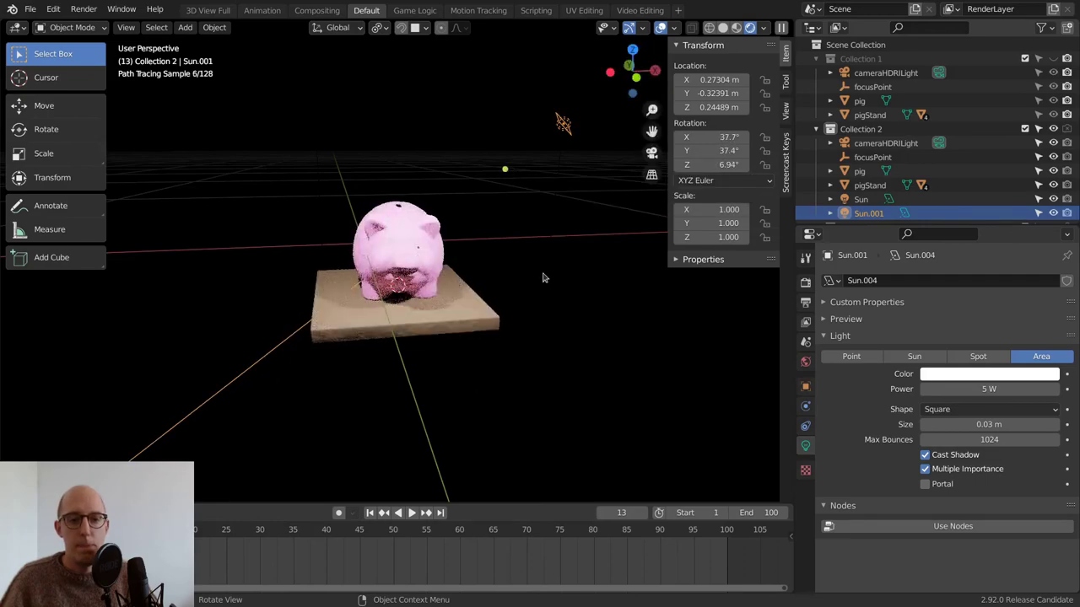
Step: Set the duplicated area light's power to 1 W and its size to 0.75 m
click(1007, 387)
text(1)
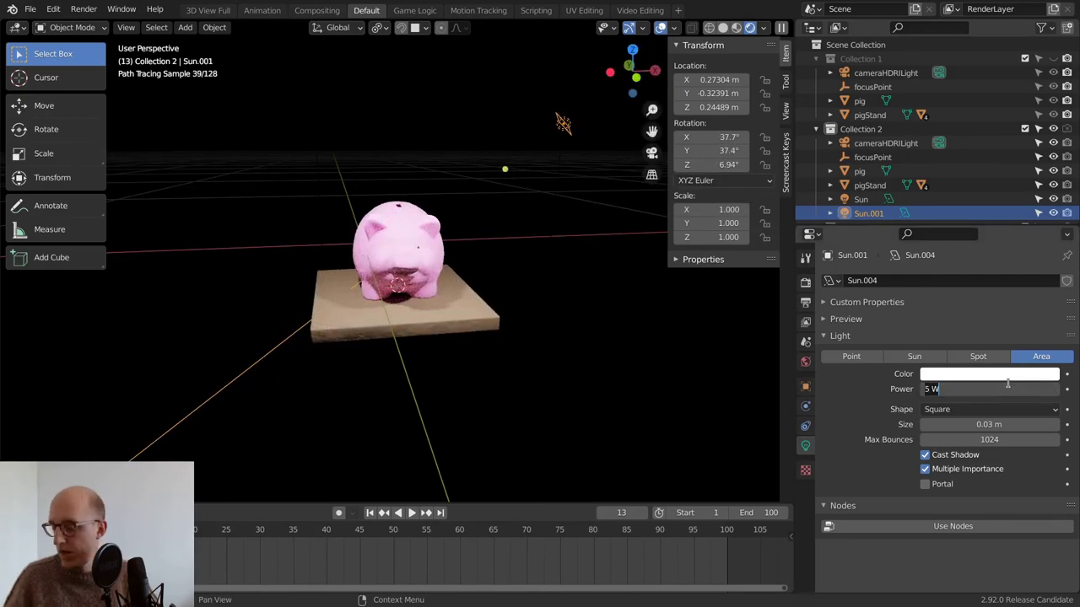
key(Return)
drag(1004, 424, 1062, 424)
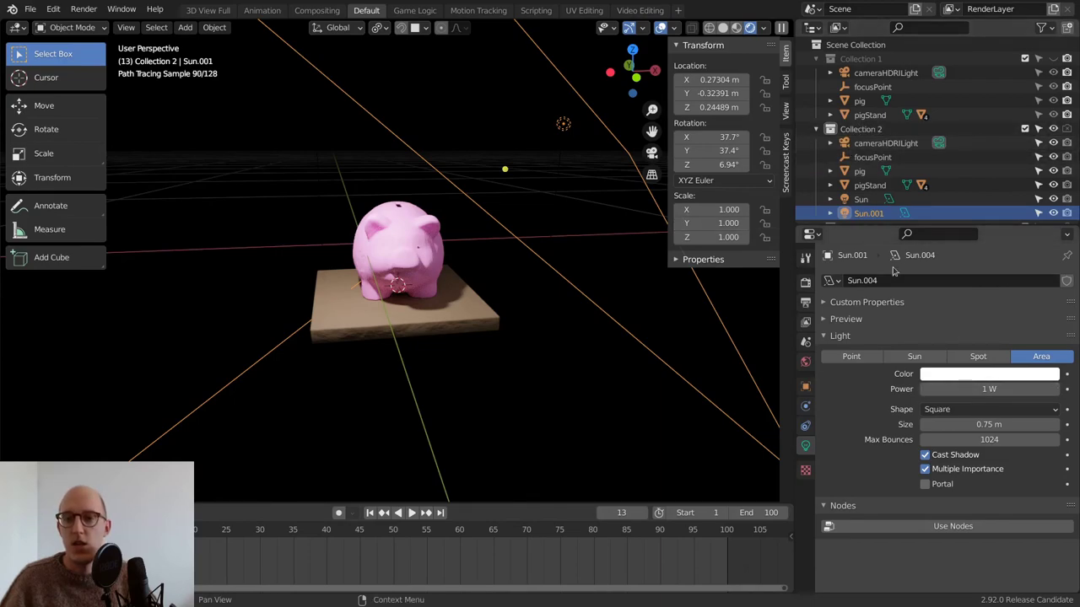
Step: Hide and reshow the duplicated area light to compare its effect, and try it with a pure red colour
click(1053, 213)
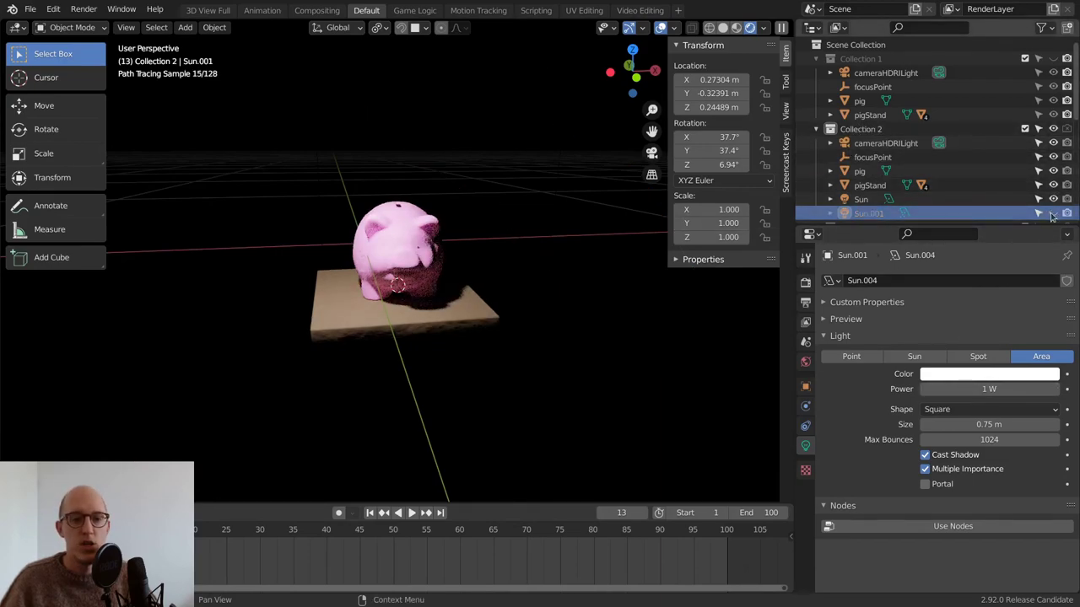
click(1052, 213)
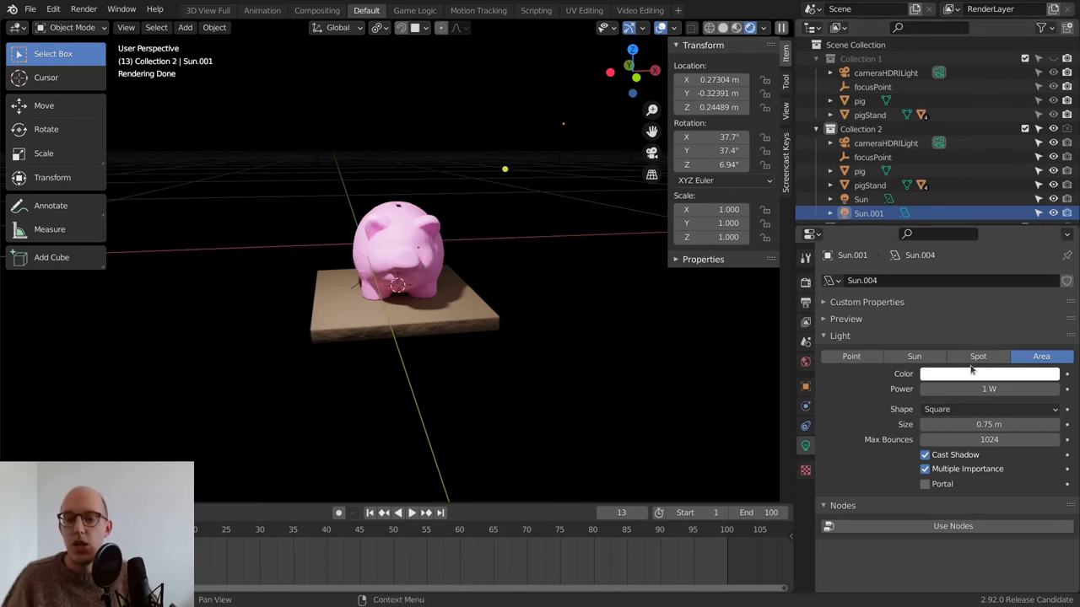
click(976, 374)
click(1044, 258)
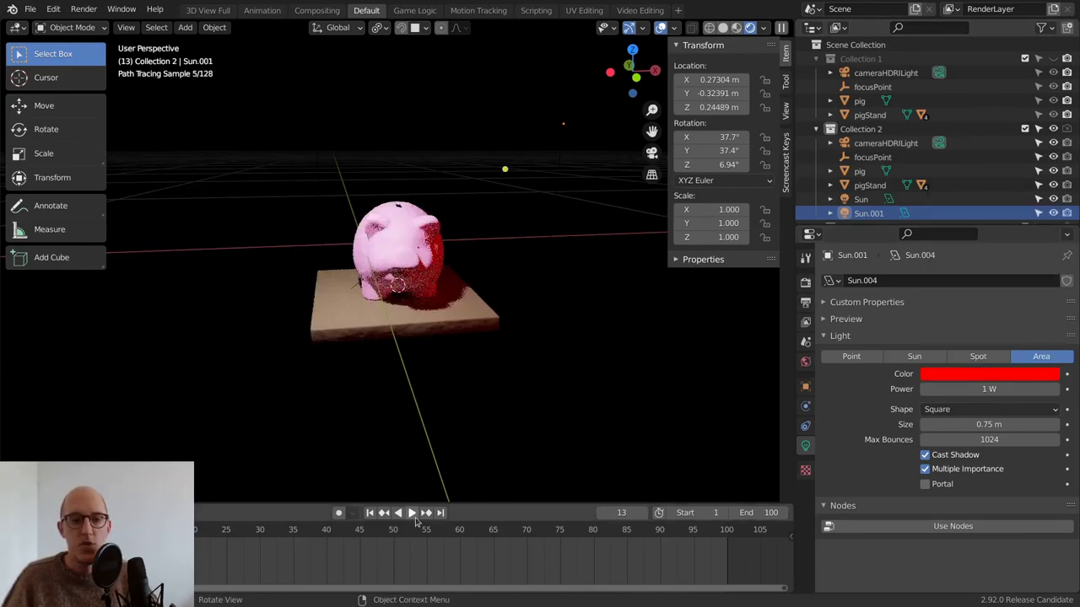
Step: Give the original area light, Sun, a pale orange colour
click(860, 199)
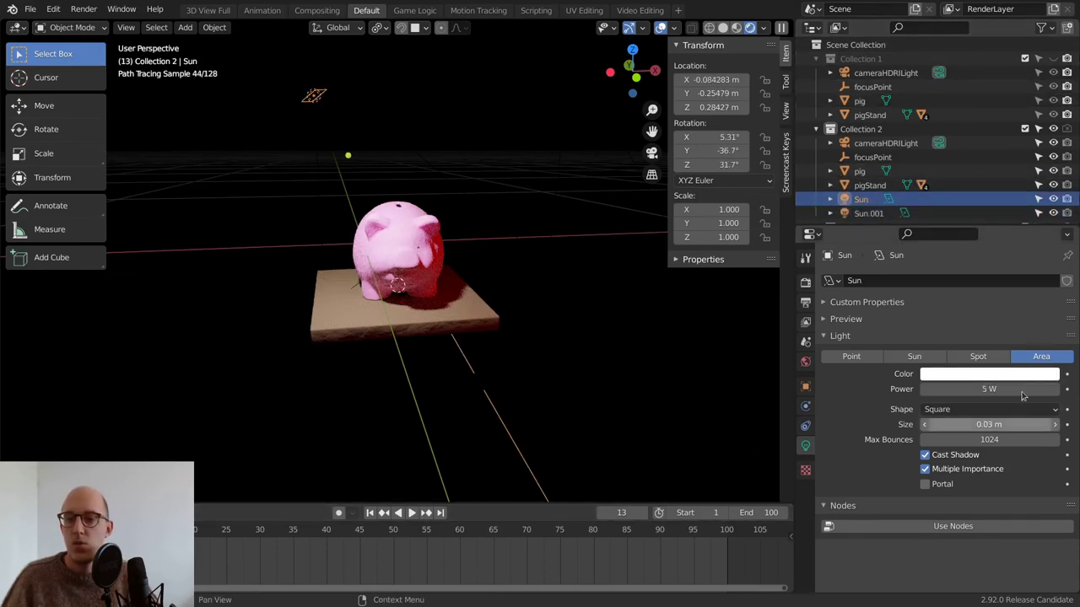
click(964, 375)
click(986, 251)
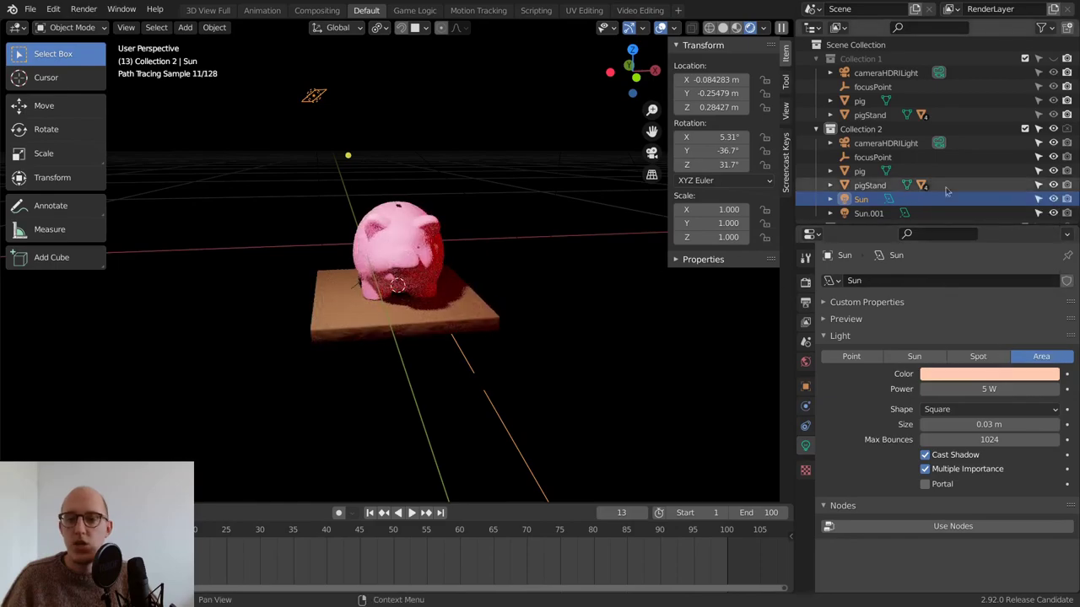
Step: Change the duplicated area light, Sun.001, to a pale blue colour
click(866, 212)
click(1014, 374)
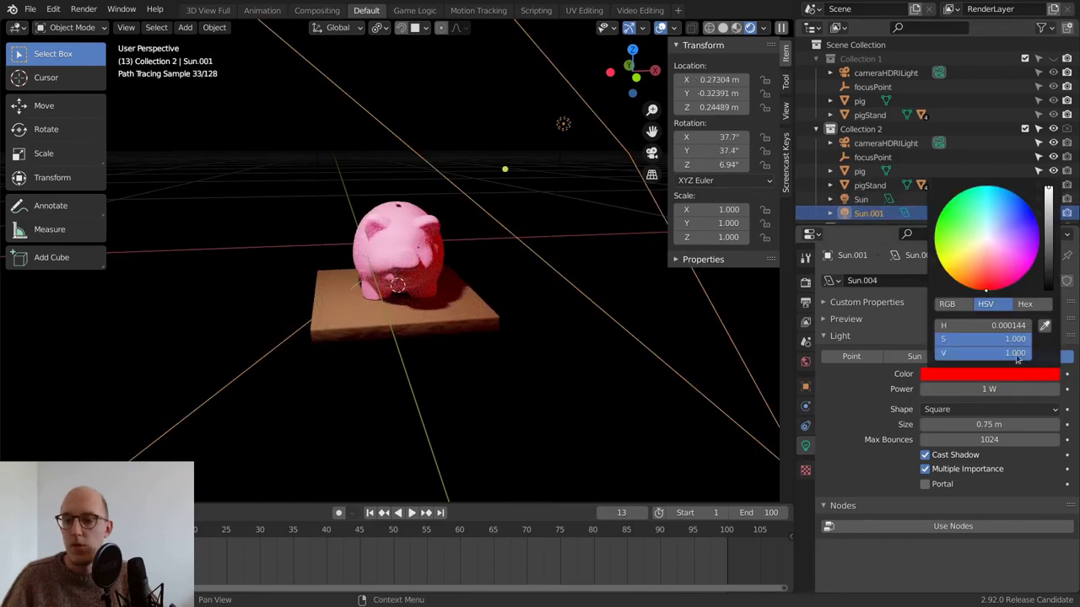
click(995, 244)
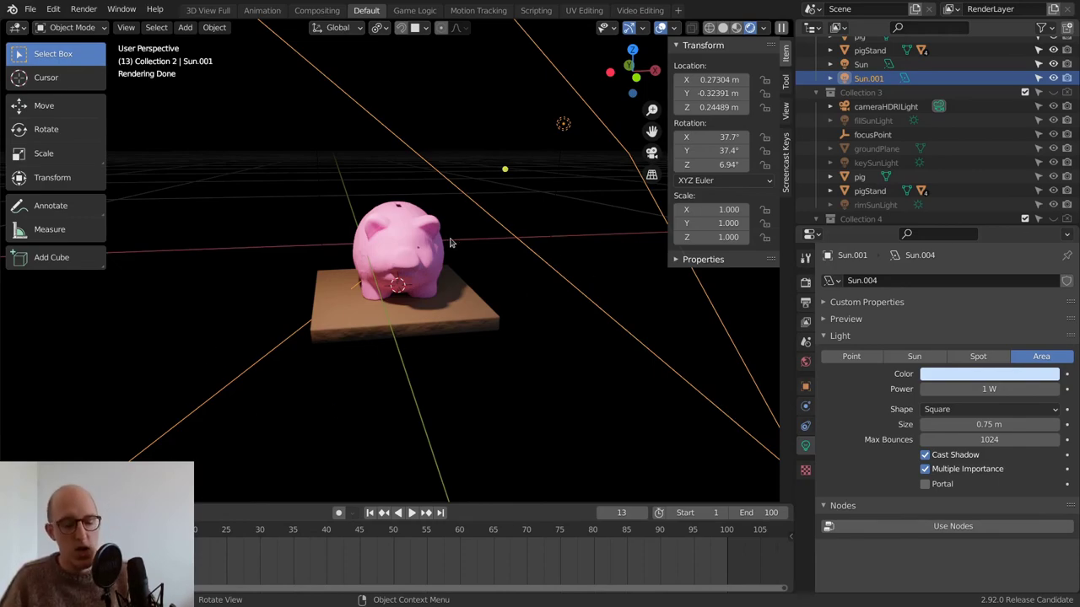
Step: Show only Collection 3 and look at its lit pig through the camera
key(3)
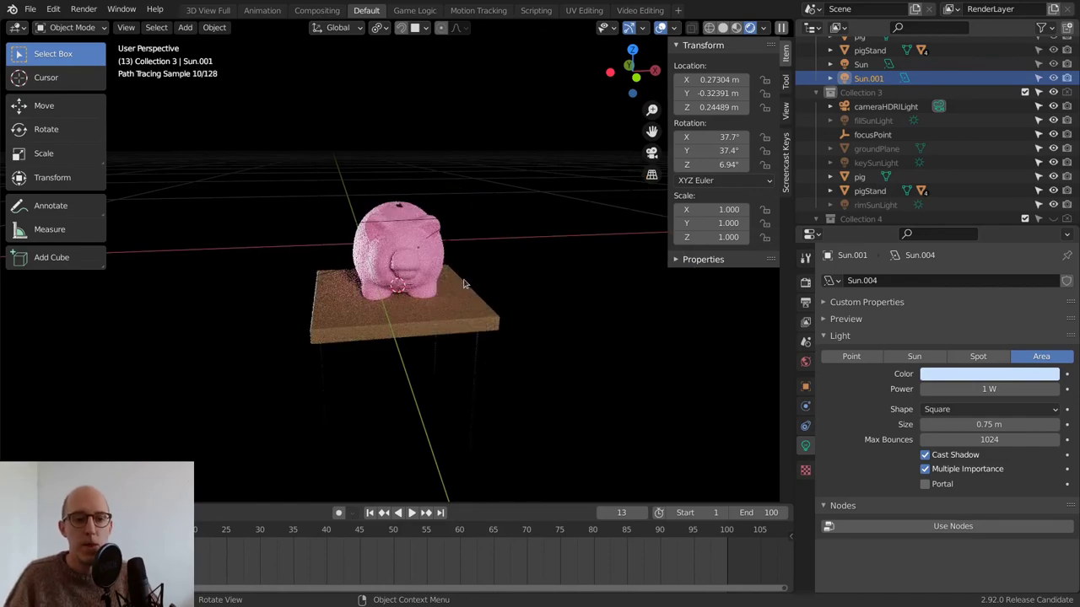
key(KP_0)
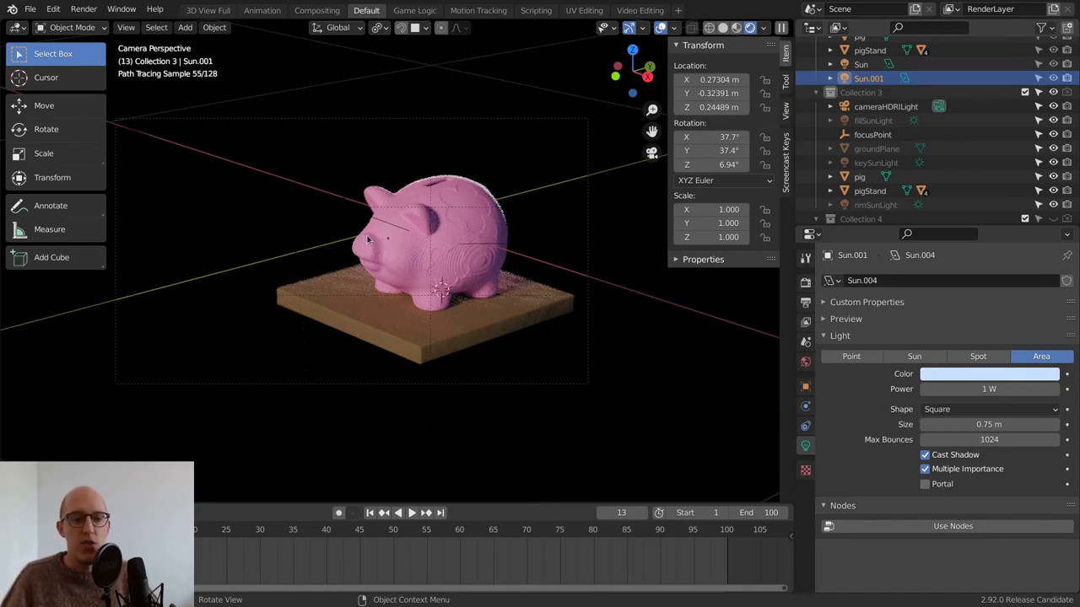
scroll(879, 77, down, 1)
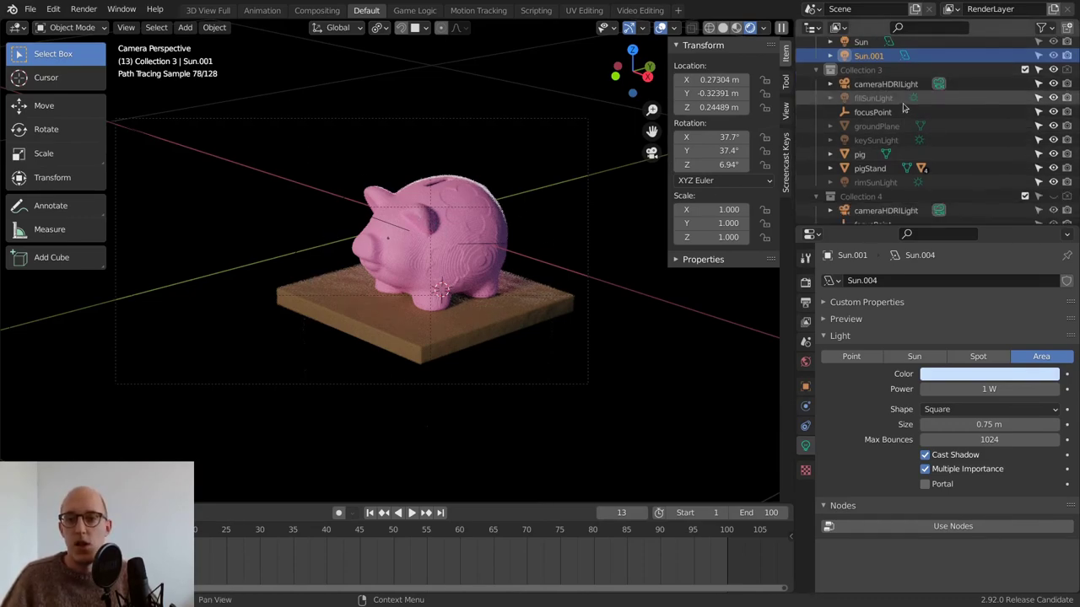
click(875, 71)
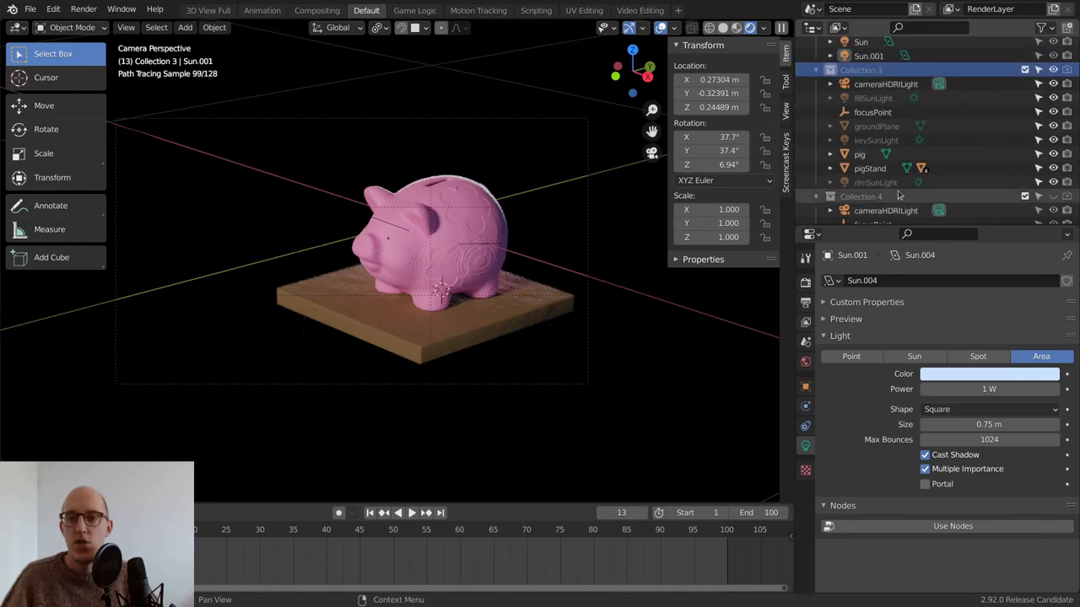
Step: Inspect the settings of keySunLight and fillSunLight, and toggle the fill light's visibility to compare its effect
click(875, 140)
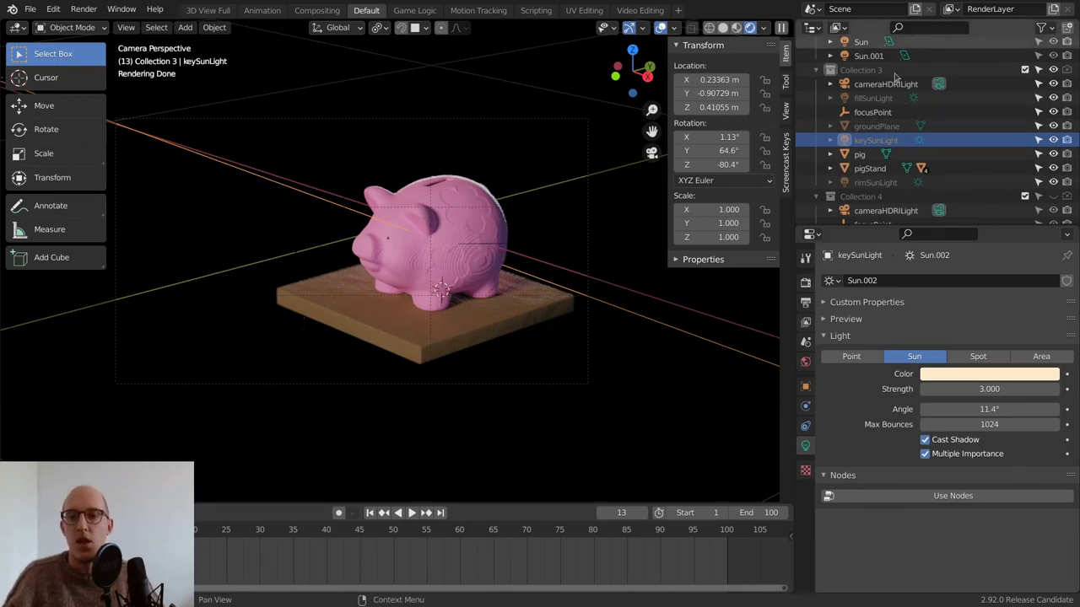
click(874, 98)
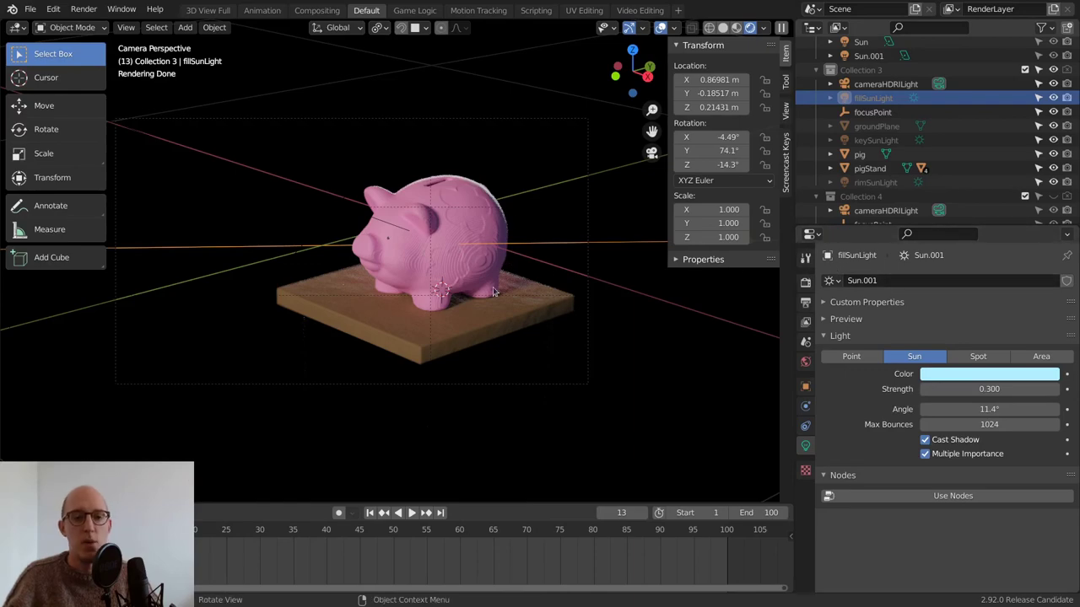
click(1050, 98)
click(1051, 98)
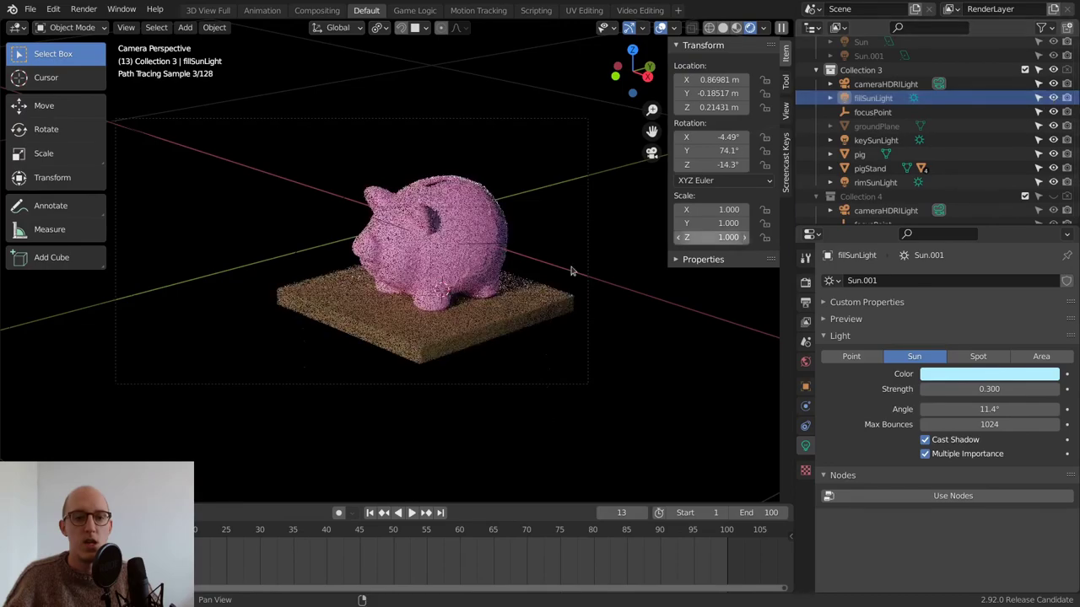
click(1054, 99)
click(1053, 98)
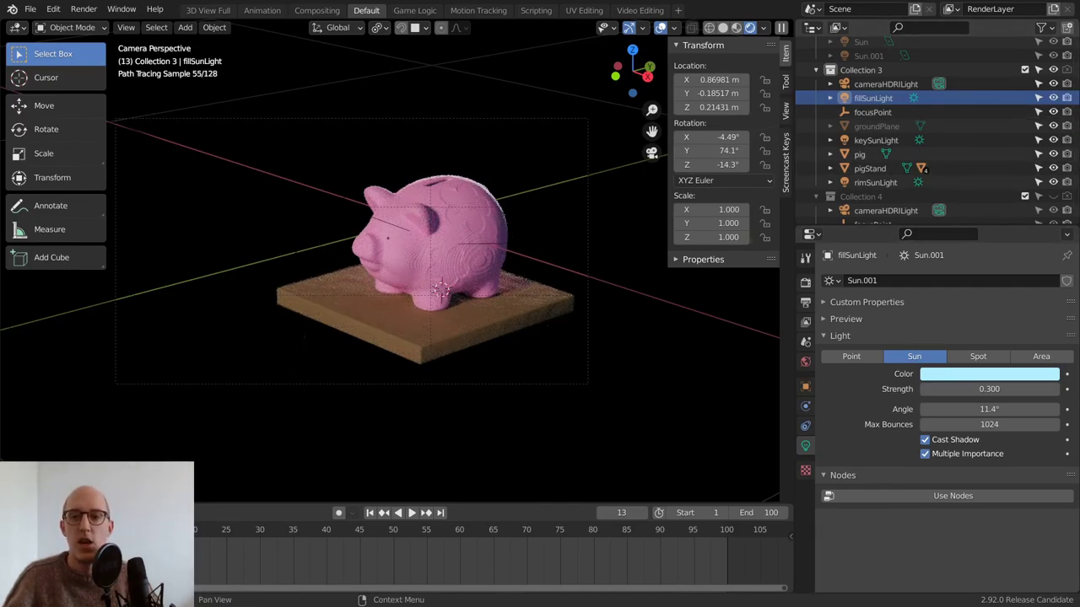
Step: Inspect rimSunLight's settings, and hide and reshow it to compare the highlight on the pig's back
click(869, 183)
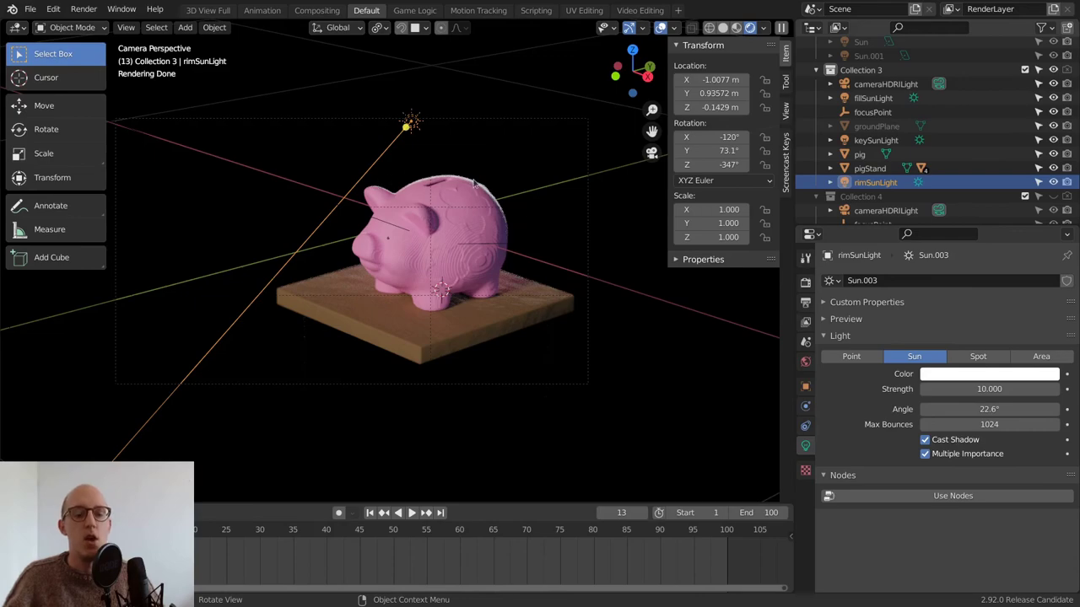
click(1053, 182)
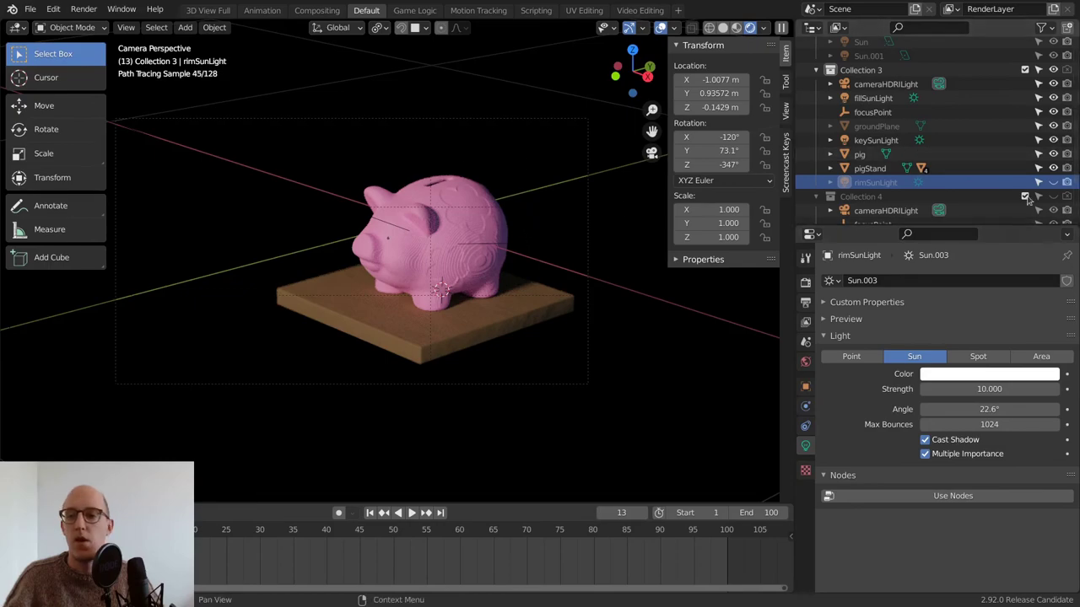
click(1053, 183)
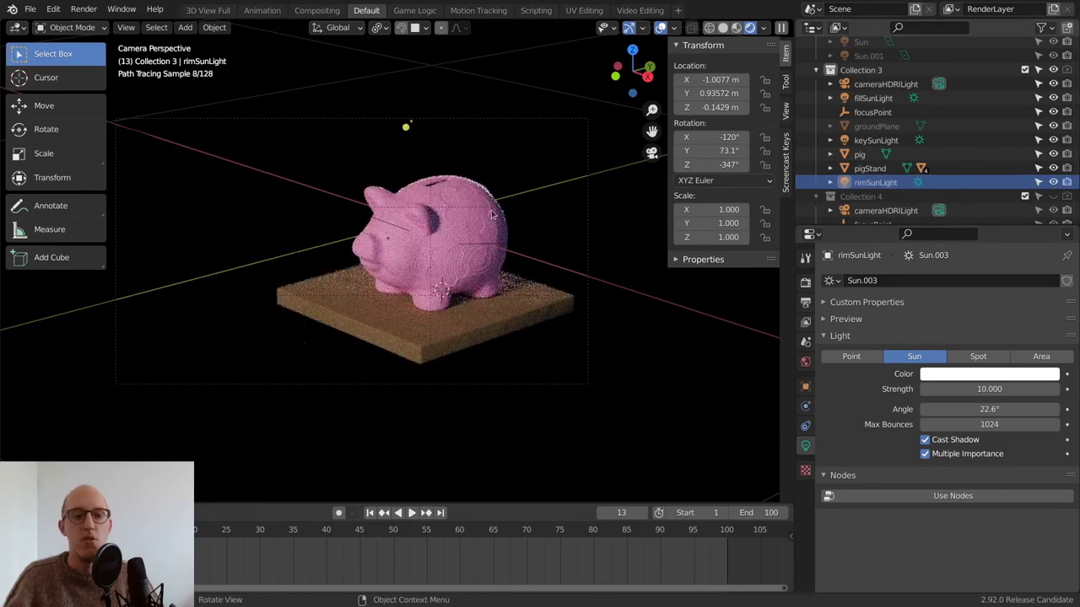
Step: Try a bright green colour on rimSunLight and reset it to the default colour
click(970, 375)
drag(983, 247, 942, 237)
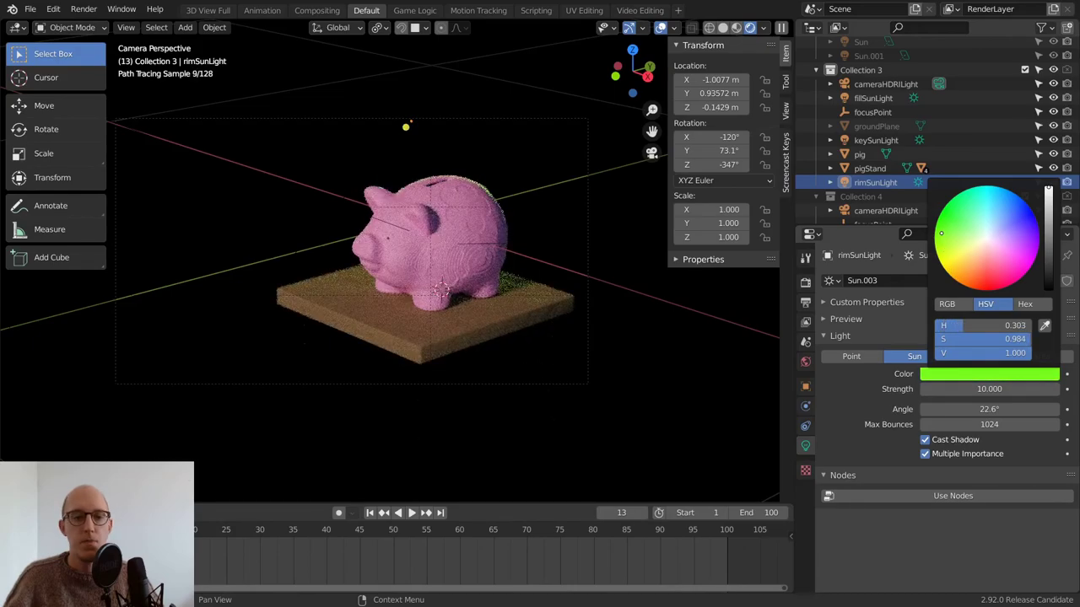
key(BackSpace)
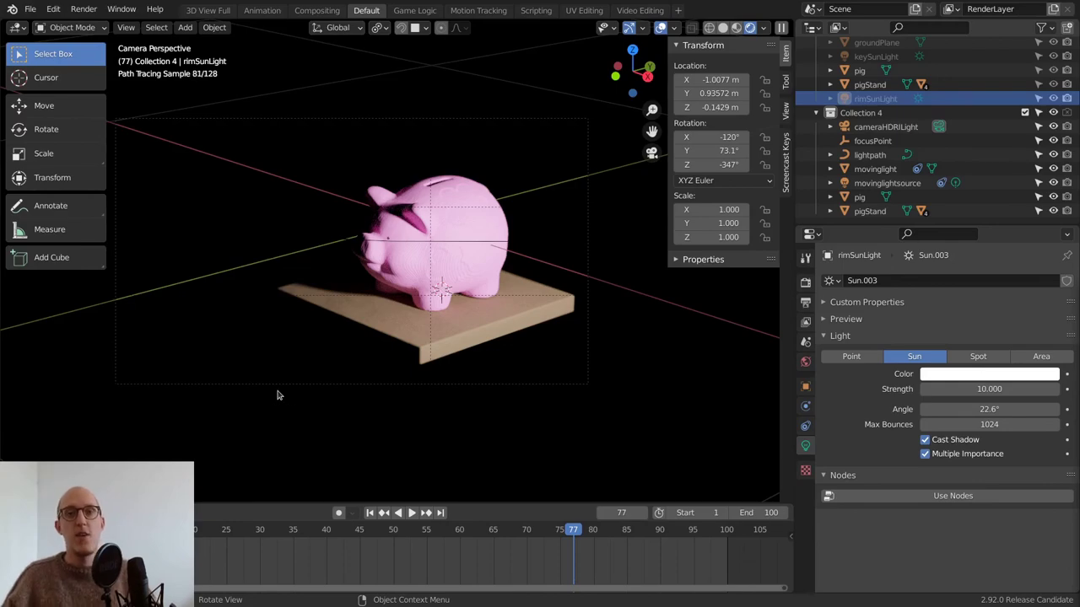
Step: Open materials.blend from the 03_materials folder, discarding the changes to lighting.blend
scroll(895, 145, up, 10)
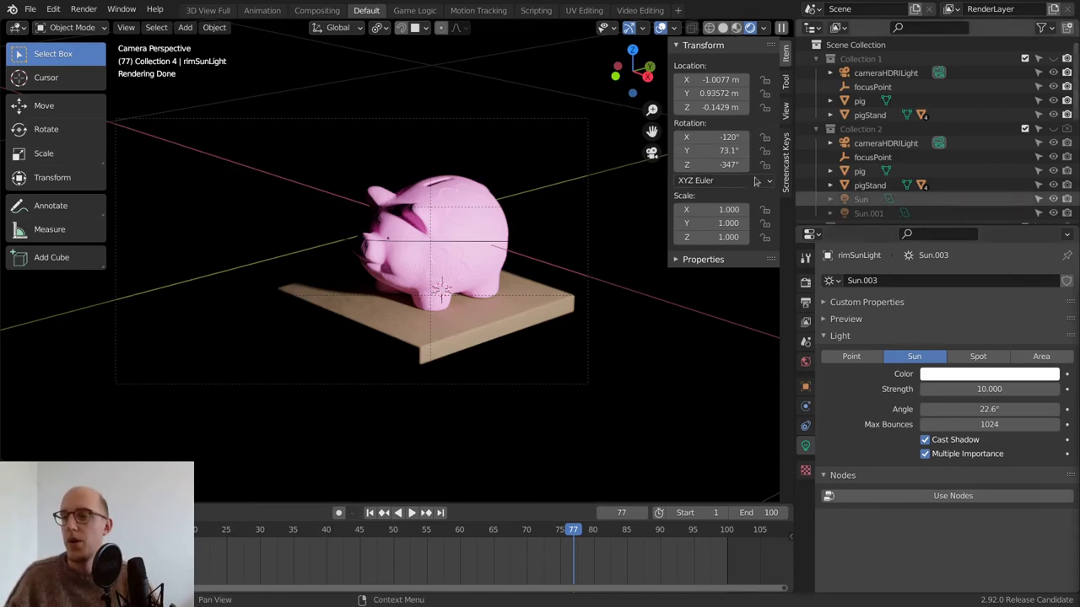
click(29, 8)
click(70, 43)
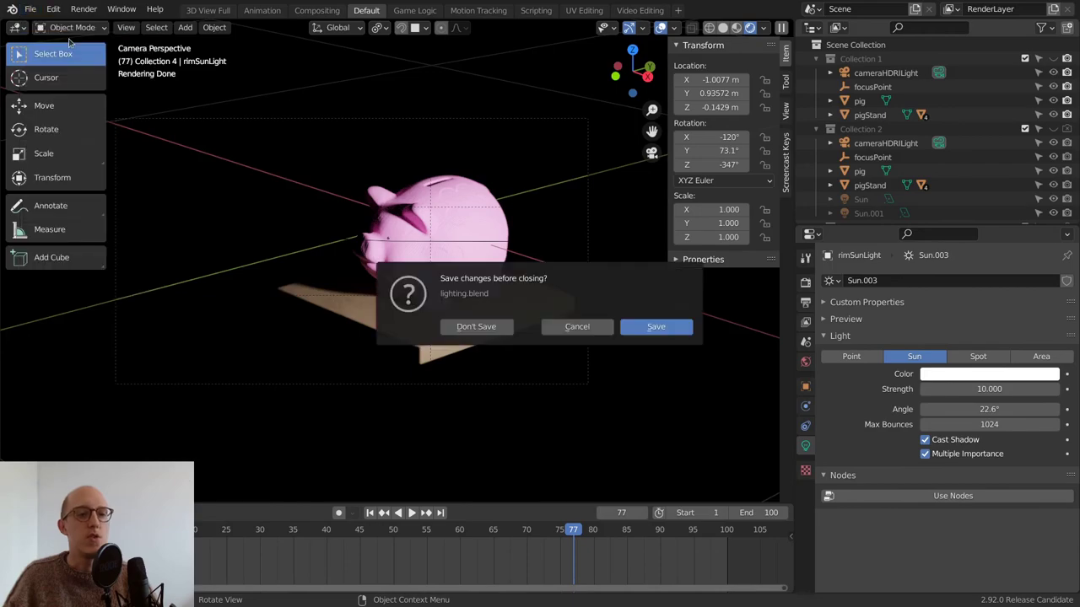
click(476, 327)
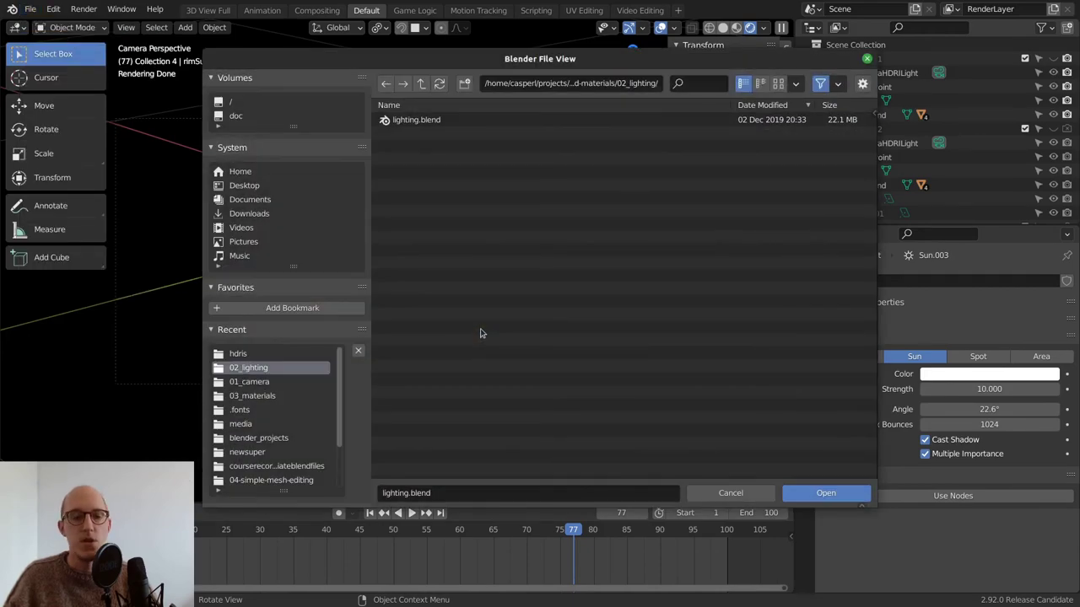
click(420, 84)
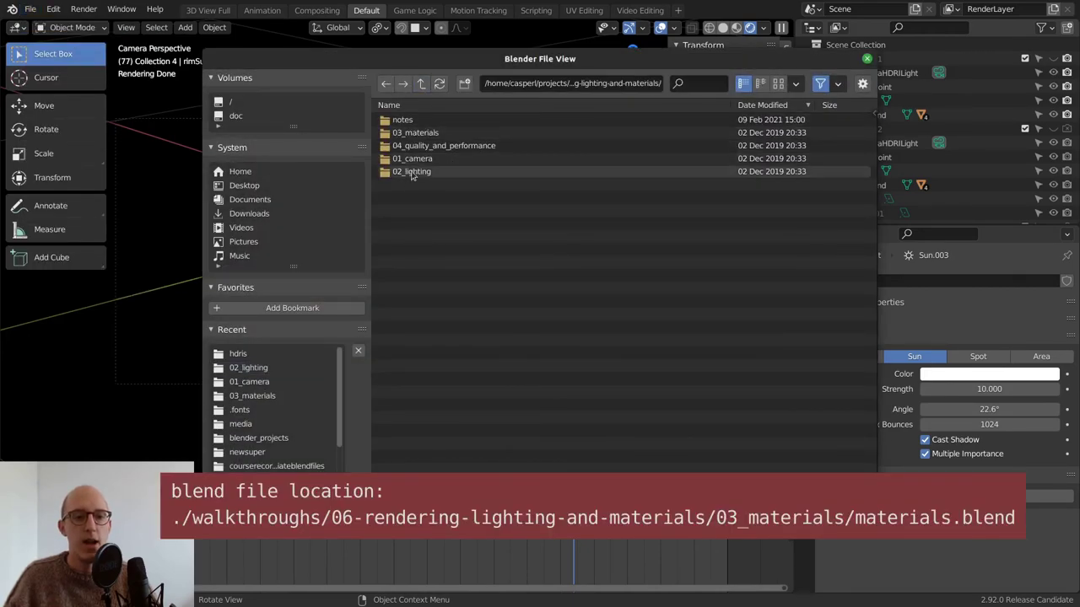
click(430, 134)
double_click(424, 123)
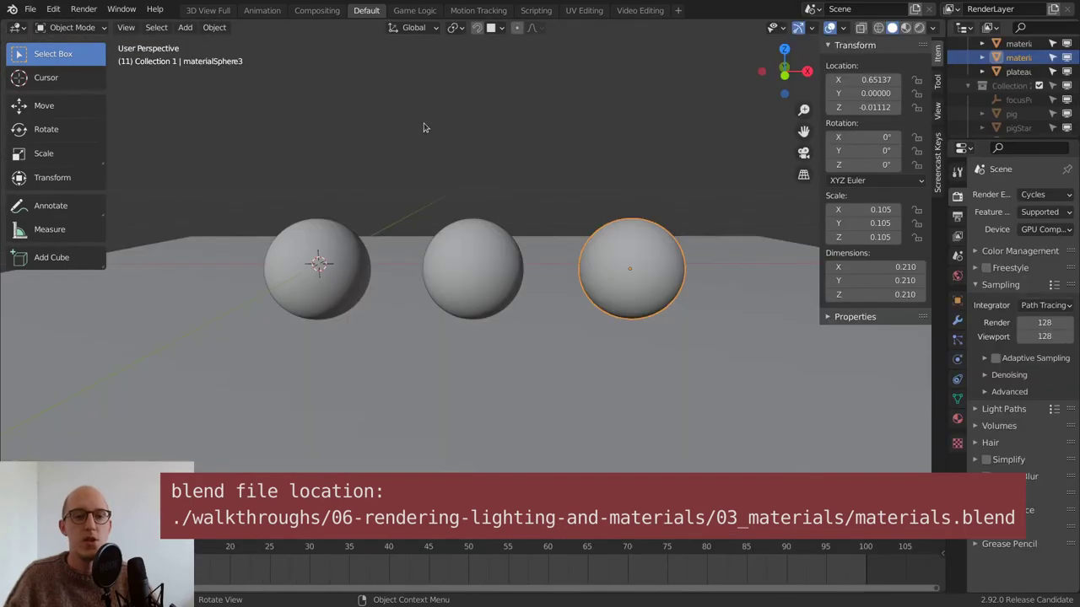
Step: Examine the materials scene by selecting the plateau and each of the three material spheres in turn
click(434, 287)
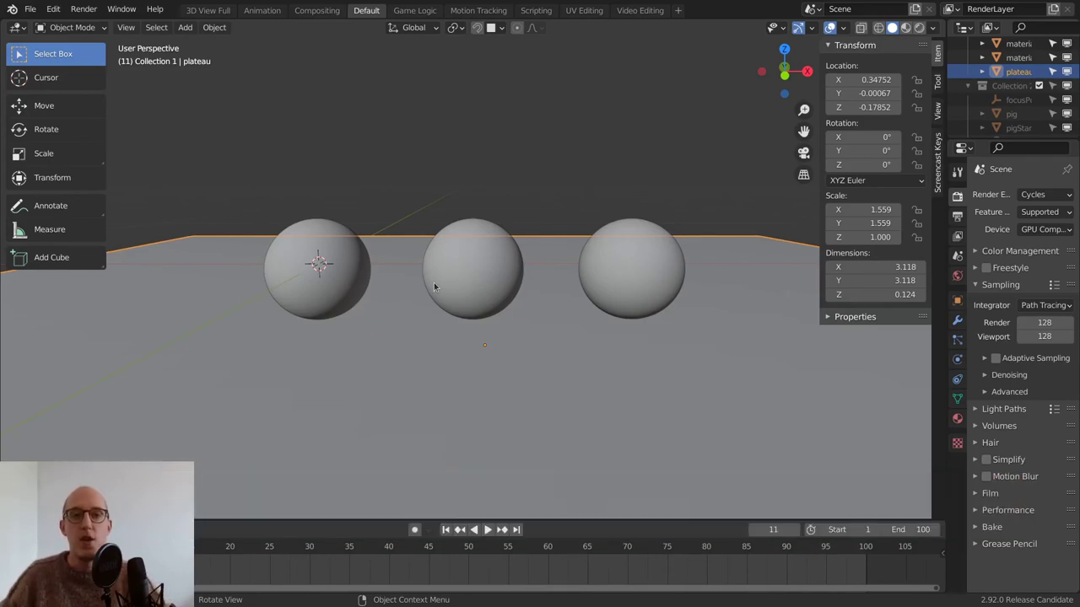
click(313, 257)
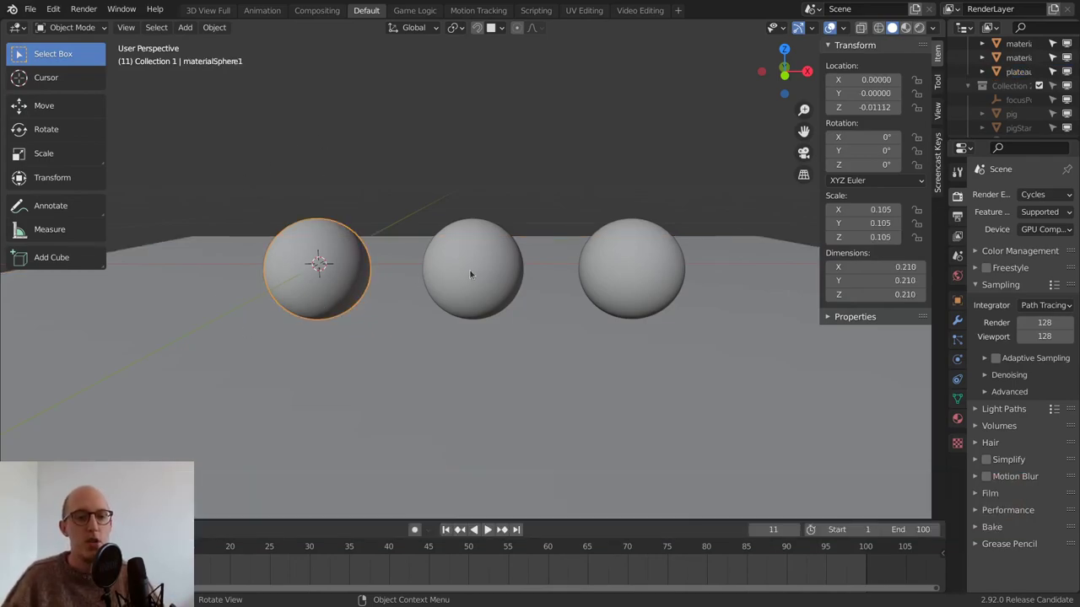
click(498, 279)
click(639, 276)
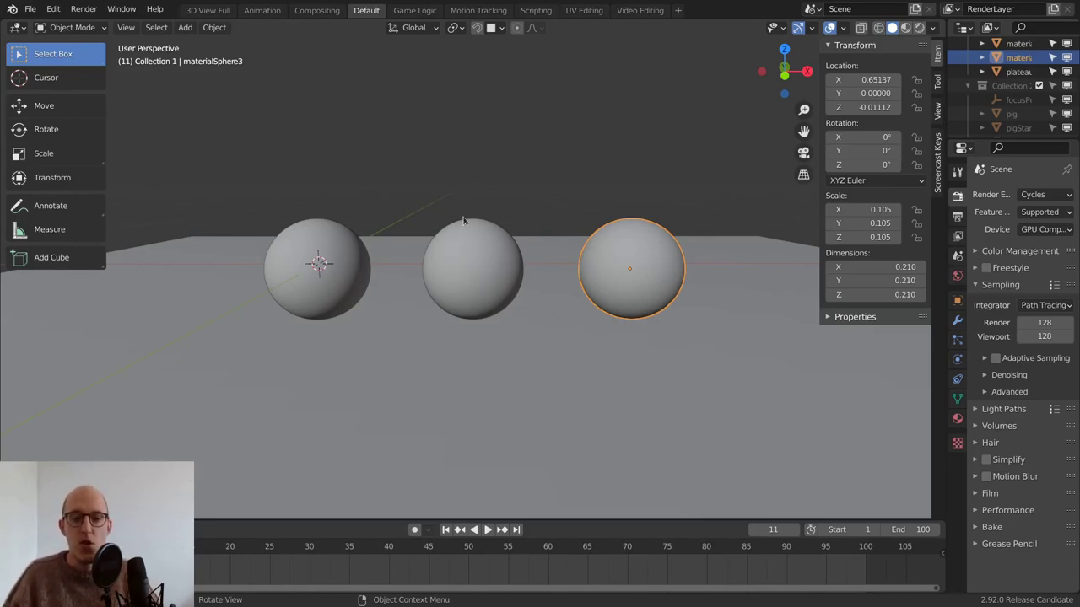
middle_drag(548, 219, 568, 246)
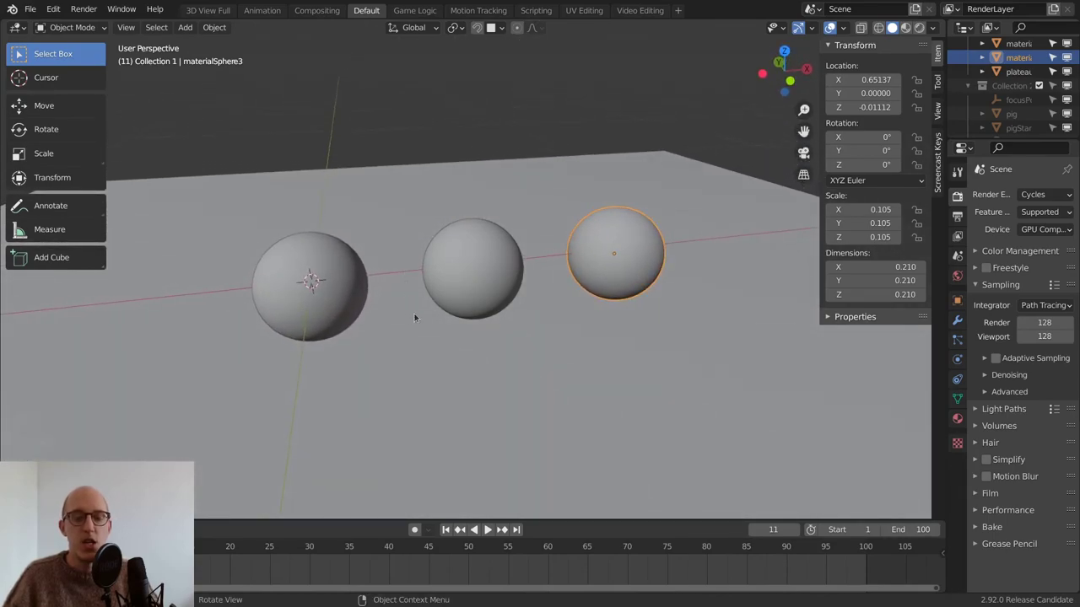
Step: Switch the viewport to rendered shading and select the material spheres one after another
key(z)
click(639, 267)
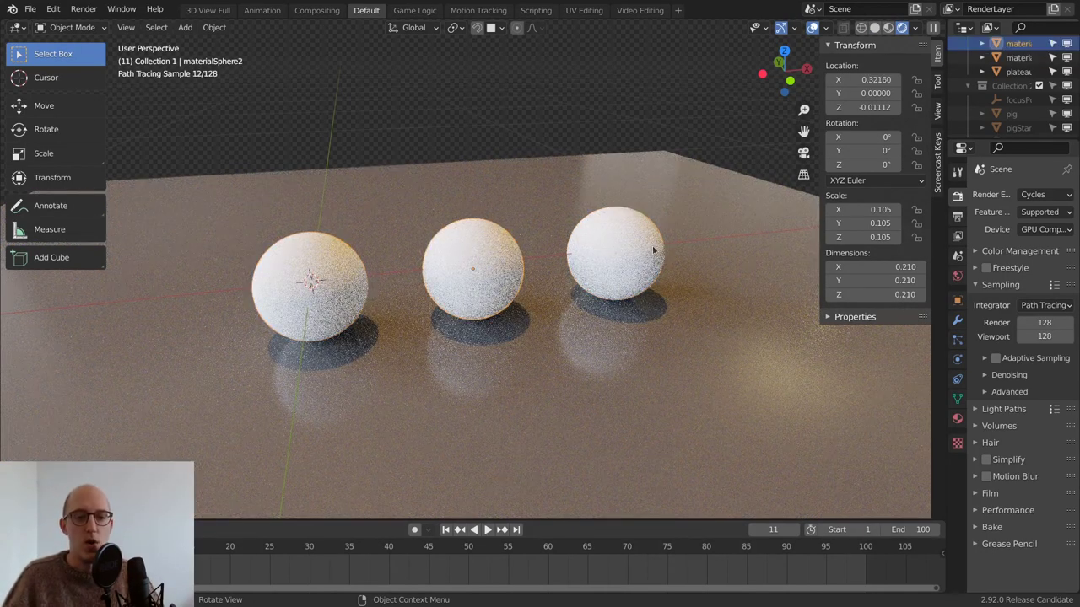
click(461, 259)
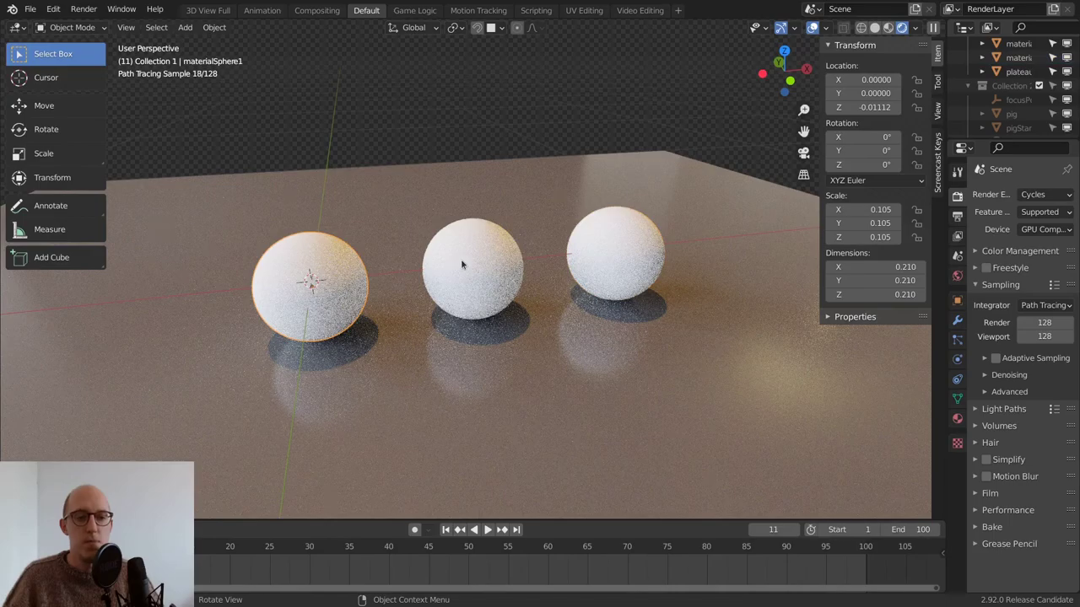
click(657, 244)
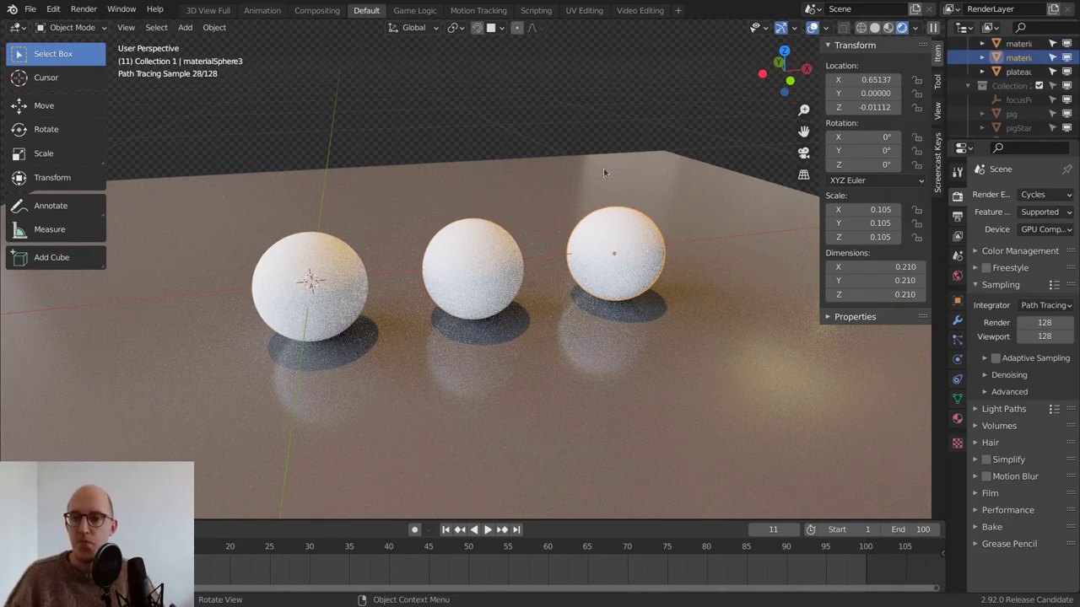
Step: Widen the properties area and show the material settings of materialSphere1
drag(947, 158, 832, 159)
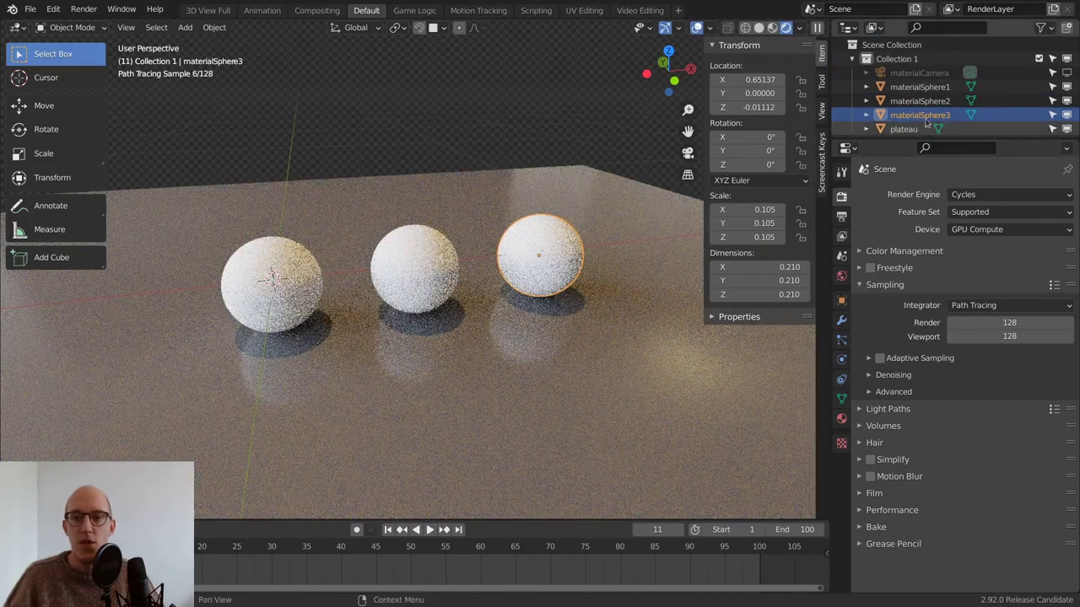
click(293, 287)
scroll(472, 291, up, 4)
mouse_move(294, 286)
shift+middle_down()
mouse_move(472, 291)
mouse_move(577, 109)
shift+middle_up()
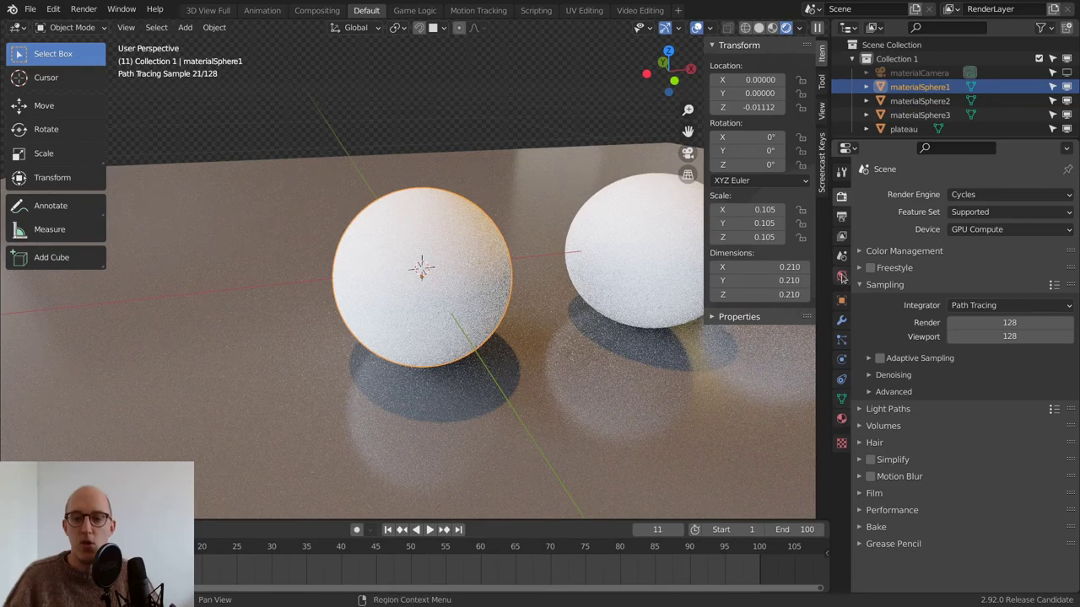
click(842, 420)
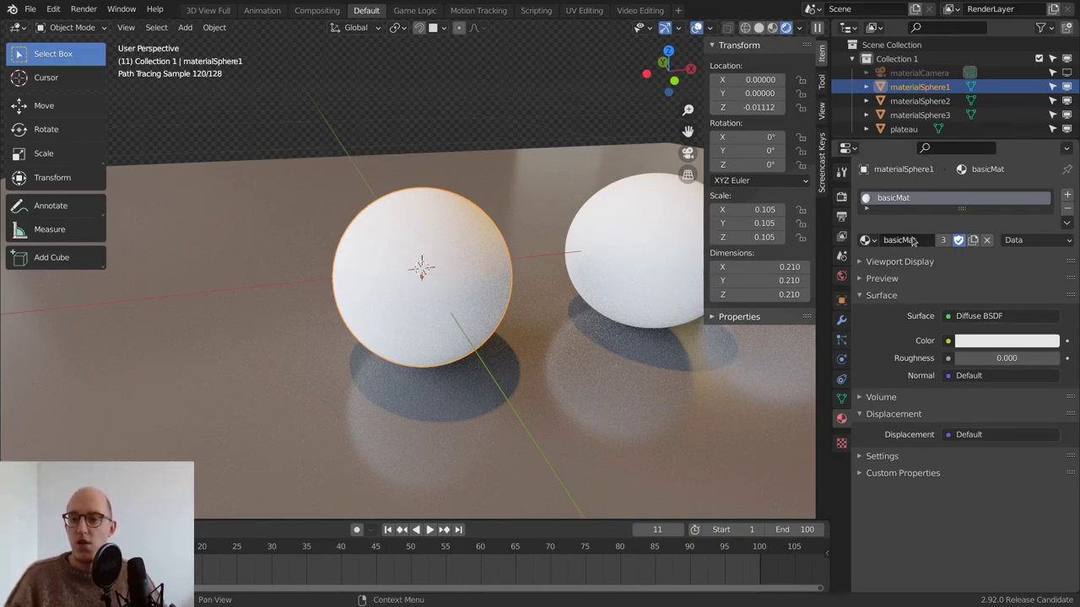
Step: Examine basicMat's Viewport Display, Preview and Volume settings, and collapse the Displacement section
click(866, 263)
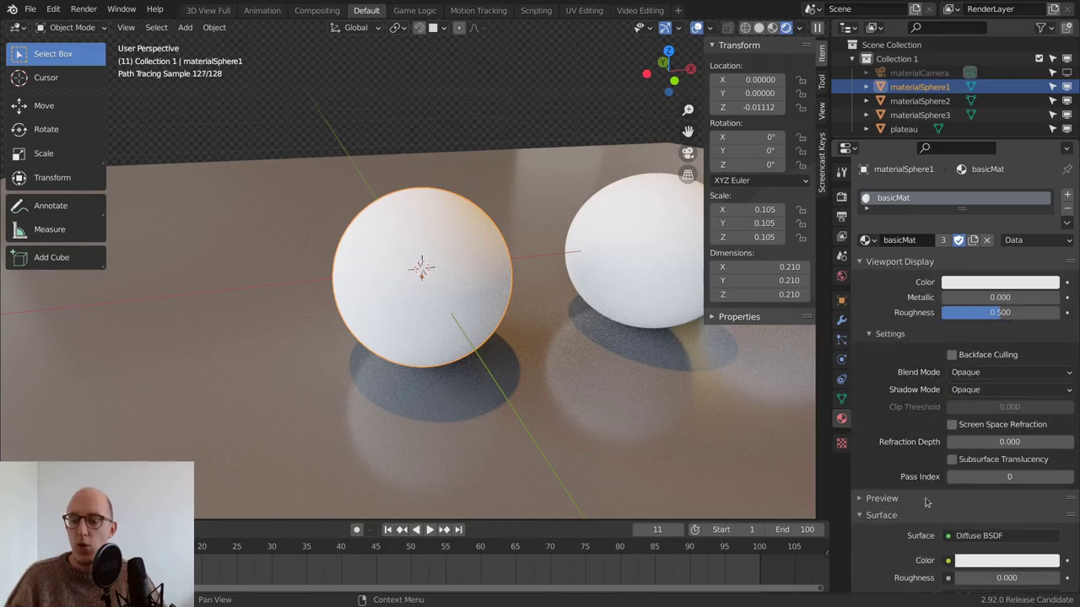
click(869, 261)
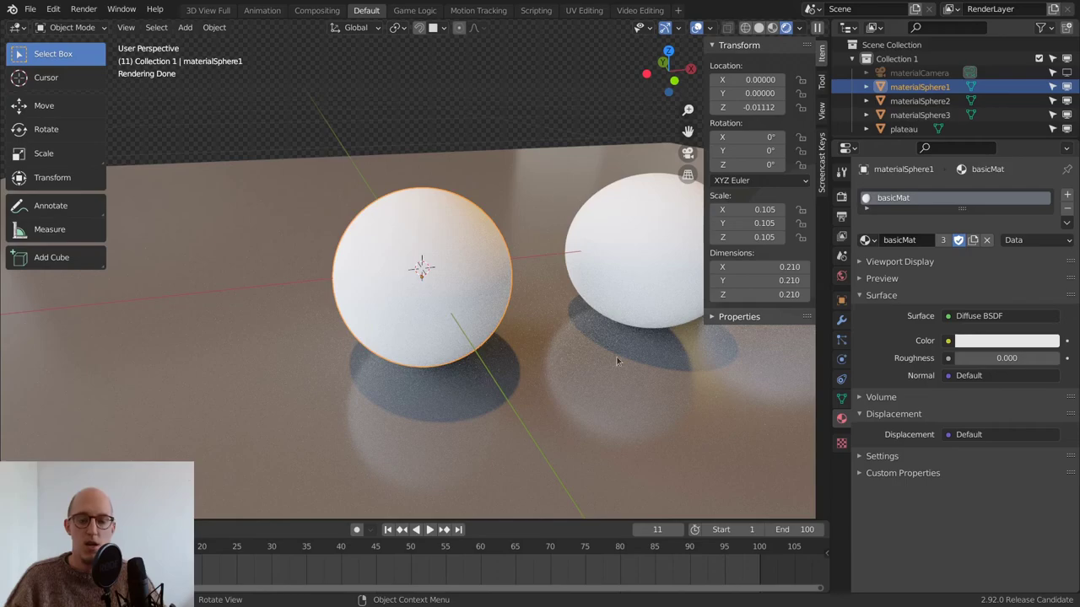
click(867, 279)
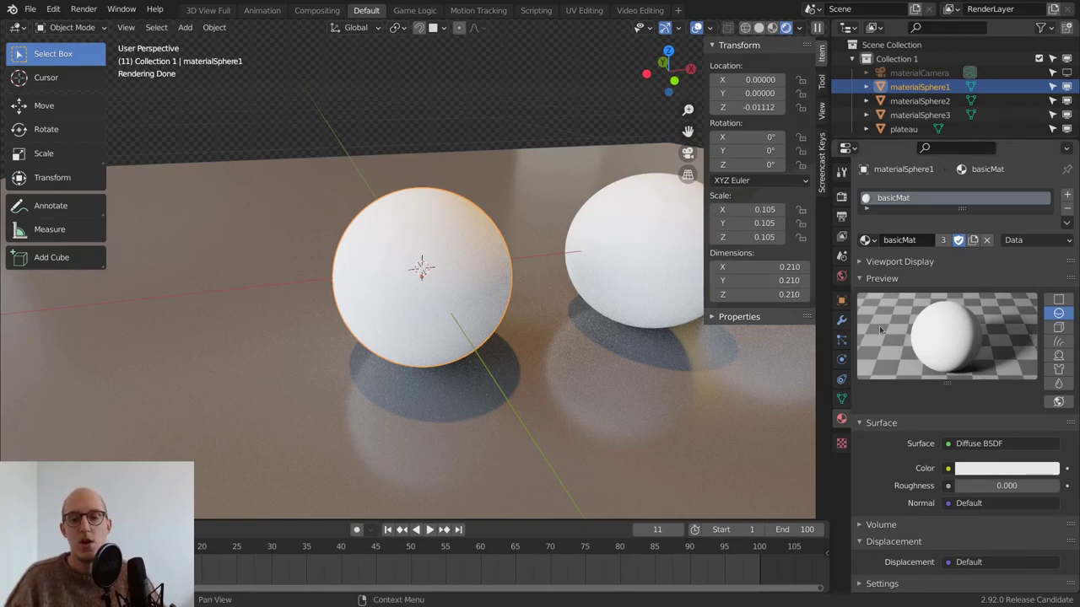
click(863, 280)
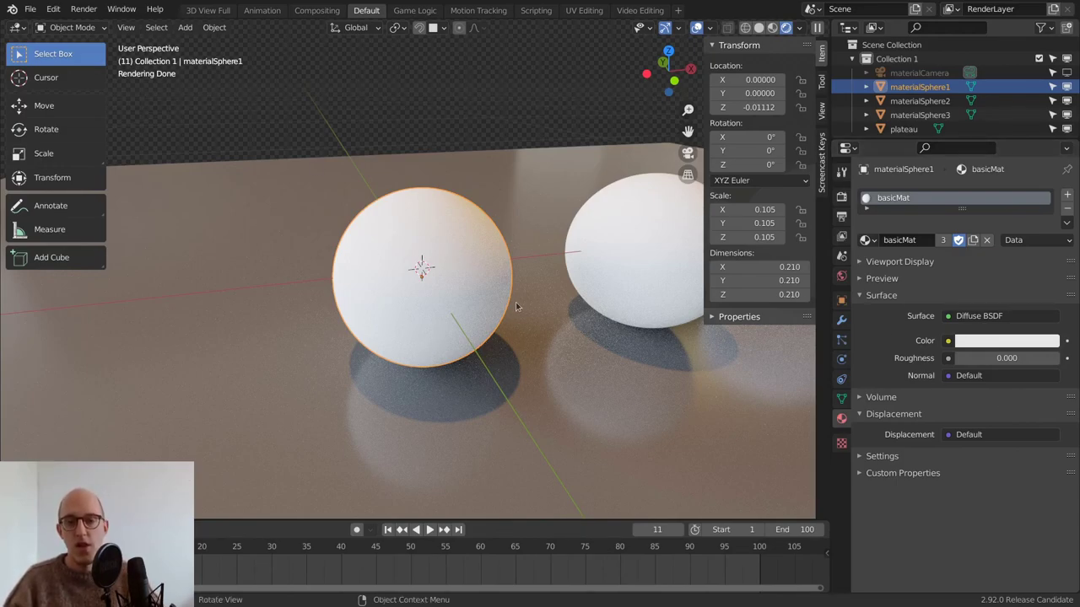
click(866, 400)
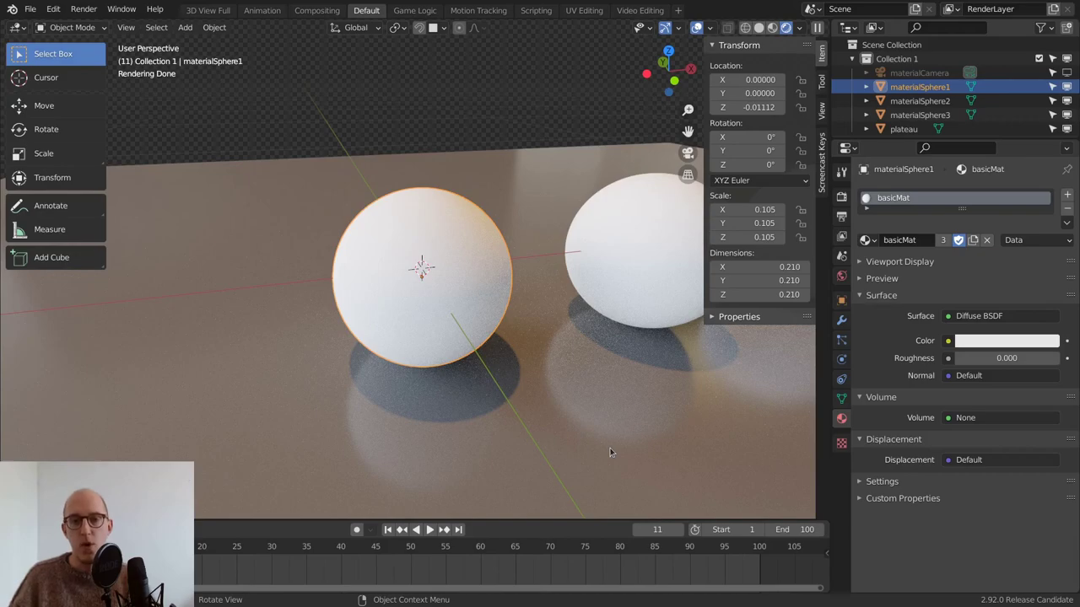
click(877, 398)
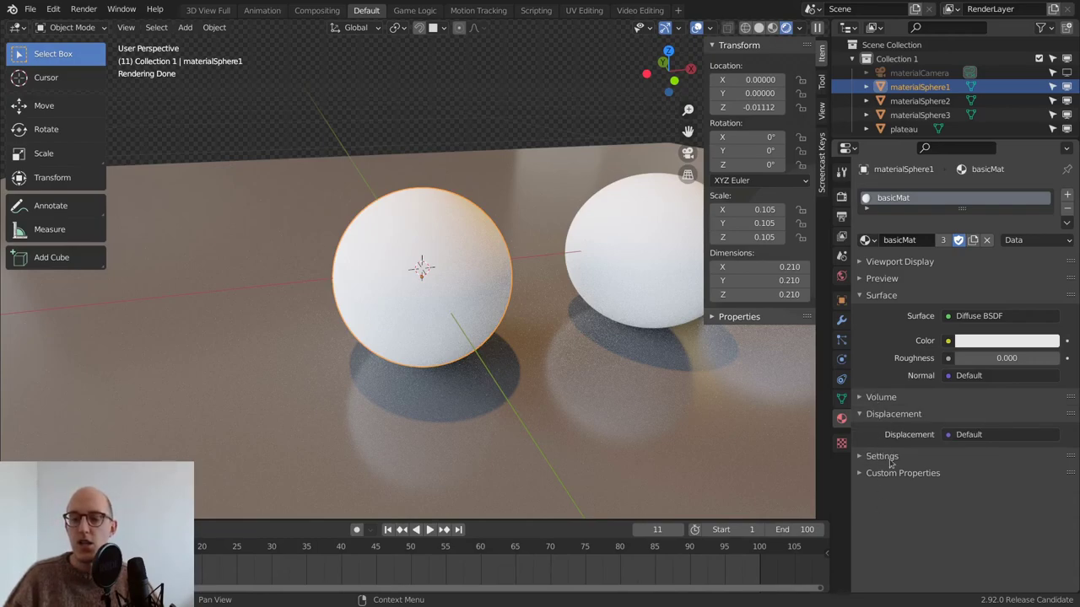
click(878, 415)
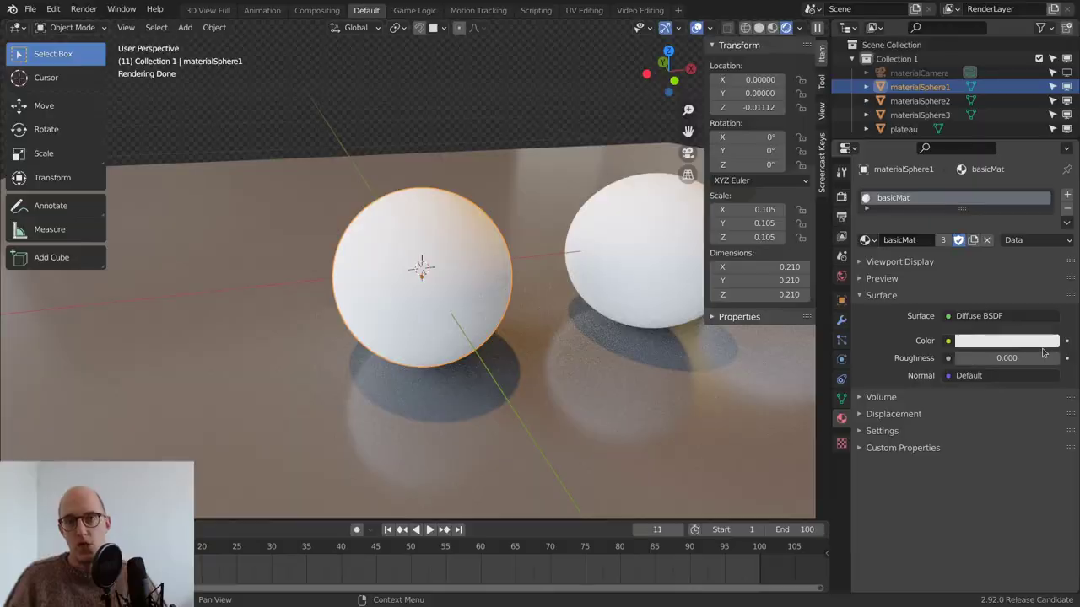
Step: Set basicMat's diffuse colour to bright green and view the spheres from another angle
click(992, 343)
mouse_move(990, 228)
mouse_down()
mouse_move(989, 239)
mouse_move(945, 165)
mouse_move(989, 229)
mouse_up()
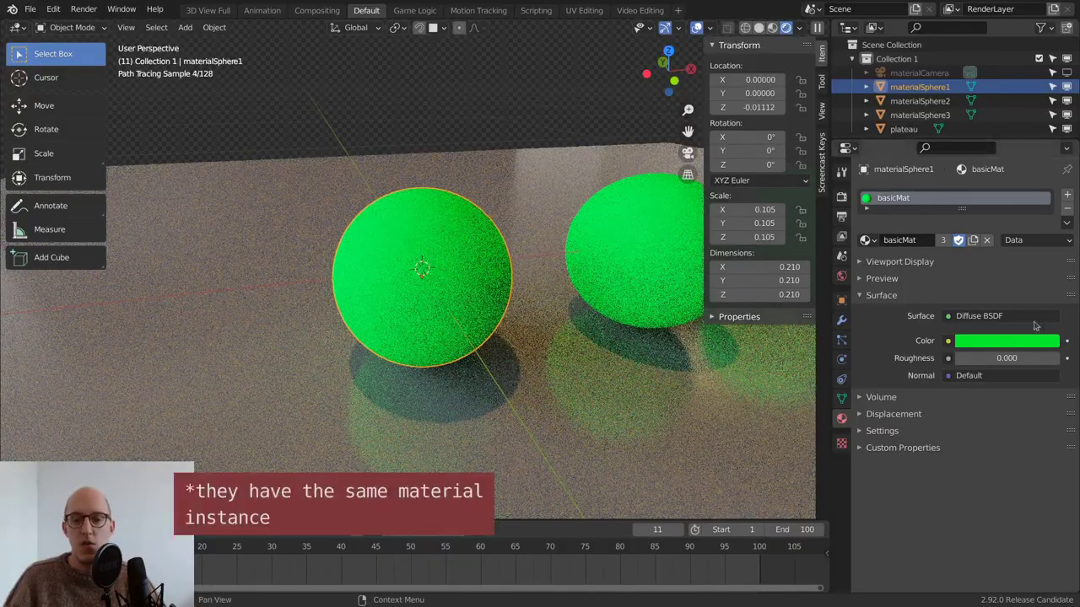
mouse_move(502, 311)
middle_down()
mouse_move(572, 335)
mouse_move(531, 341)
middle_up()
scroll(435, 281, down, 2)
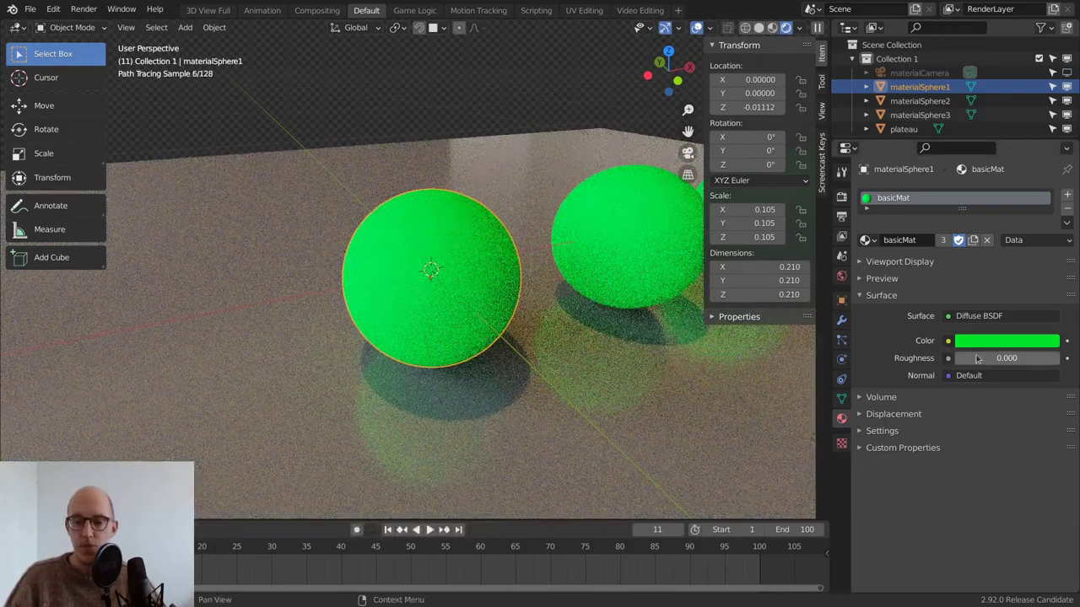
Step: Try a roughness of 1 on basicMat's Diffuse BSDF and reset it to the default
drag(993, 361, 1045, 361)
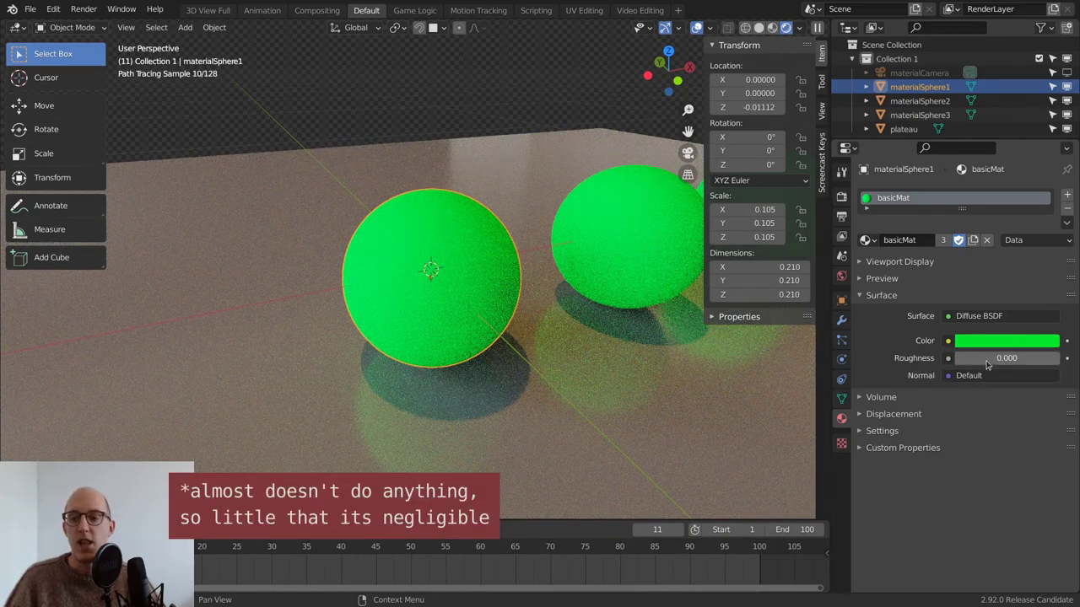
click(980, 359)
text(1)
key(Return)
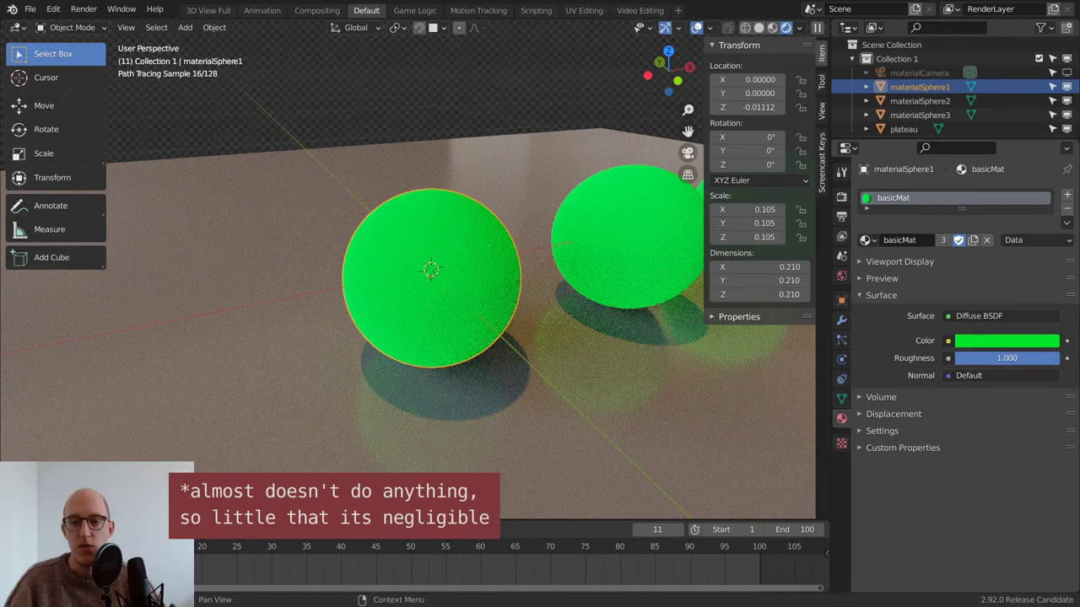
key(BackSpace)
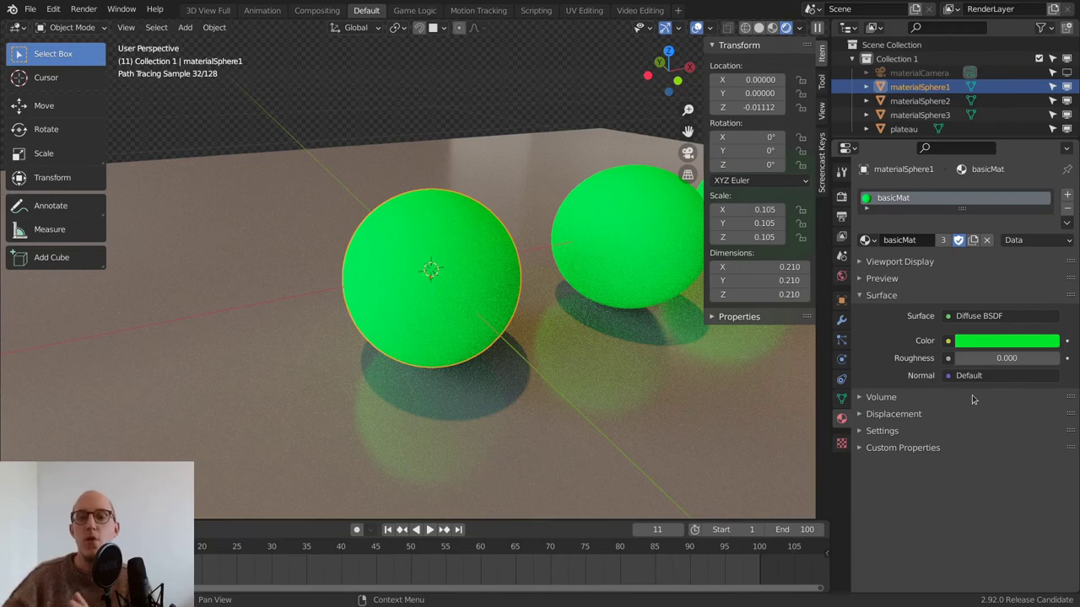
Step: Change basicMat's surface shader from Diffuse BSDF to Glossy BSDF and look at the reflections
click(991, 319)
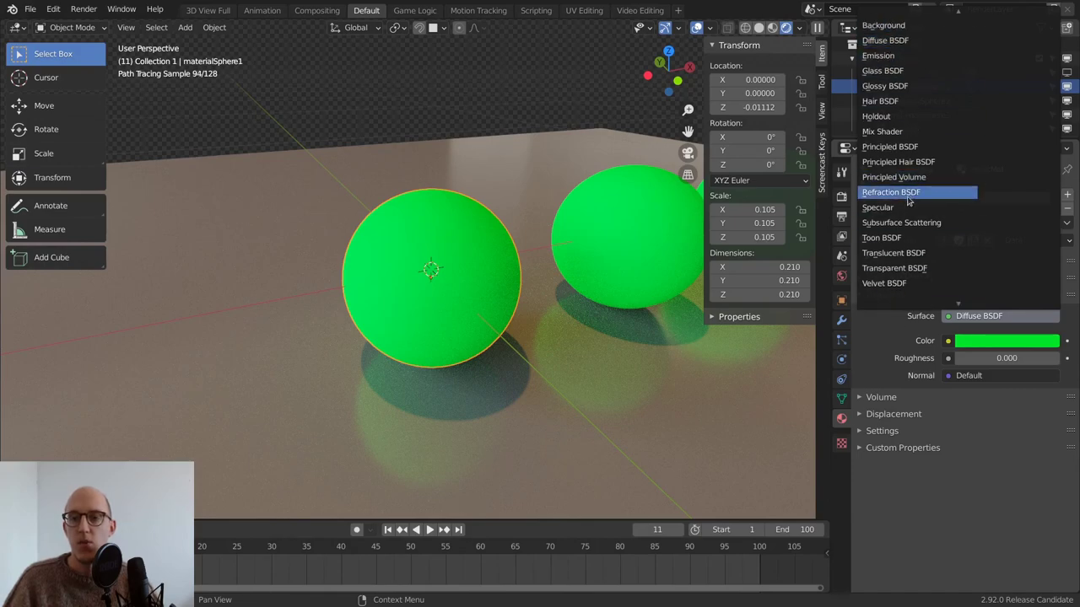
scroll(884, 31, up, 1)
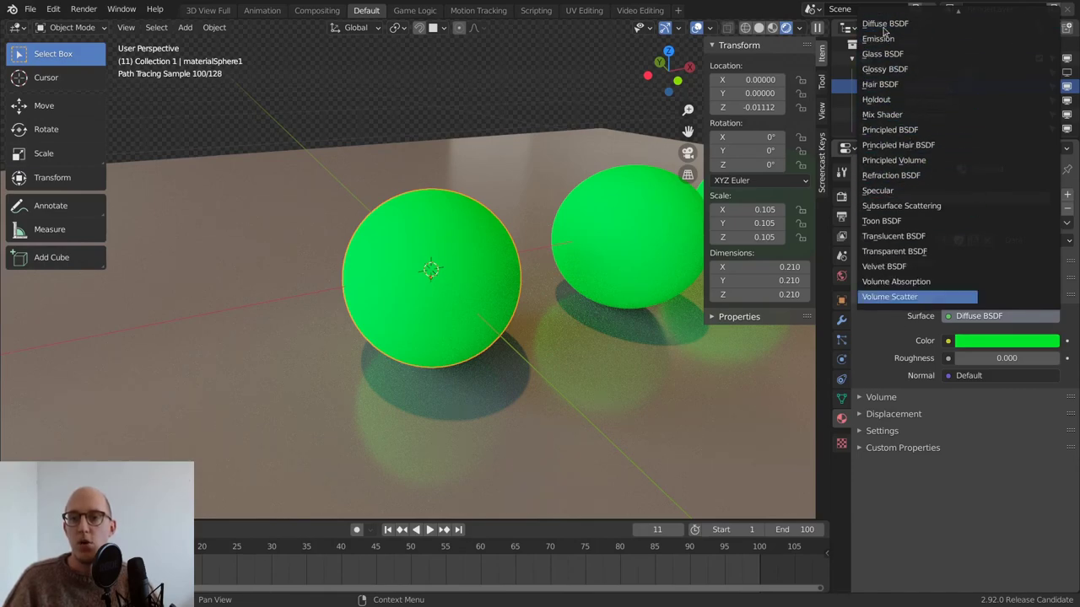
click(893, 73)
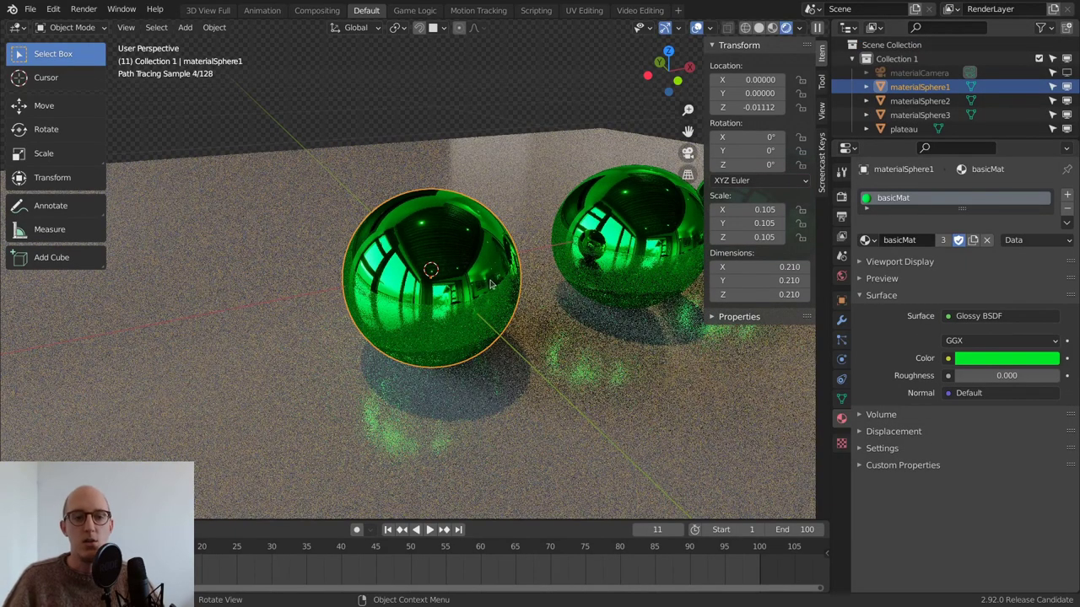
mouse_move(482, 278)
middle_down()
mouse_move(540, 282)
mouse_move(456, 276)
mouse_move(486, 312)
mouse_move(550, 306)
mouse_move(494, 284)
middle_up()
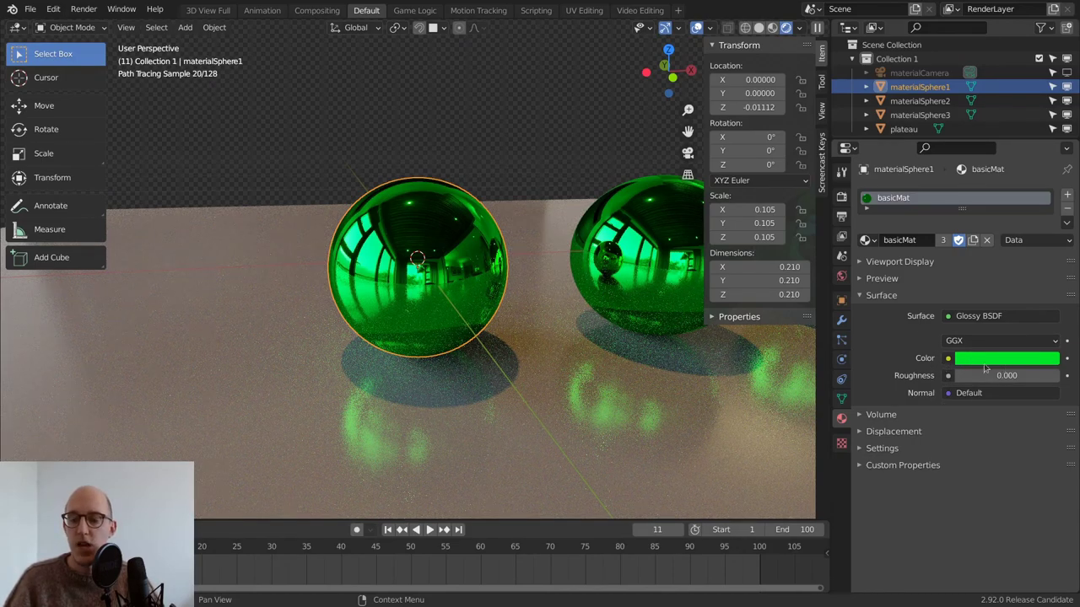
Step: Review the glossy distribution options, keep GGX, and try roughness values of 0.316 and 1.000
click(1027, 341)
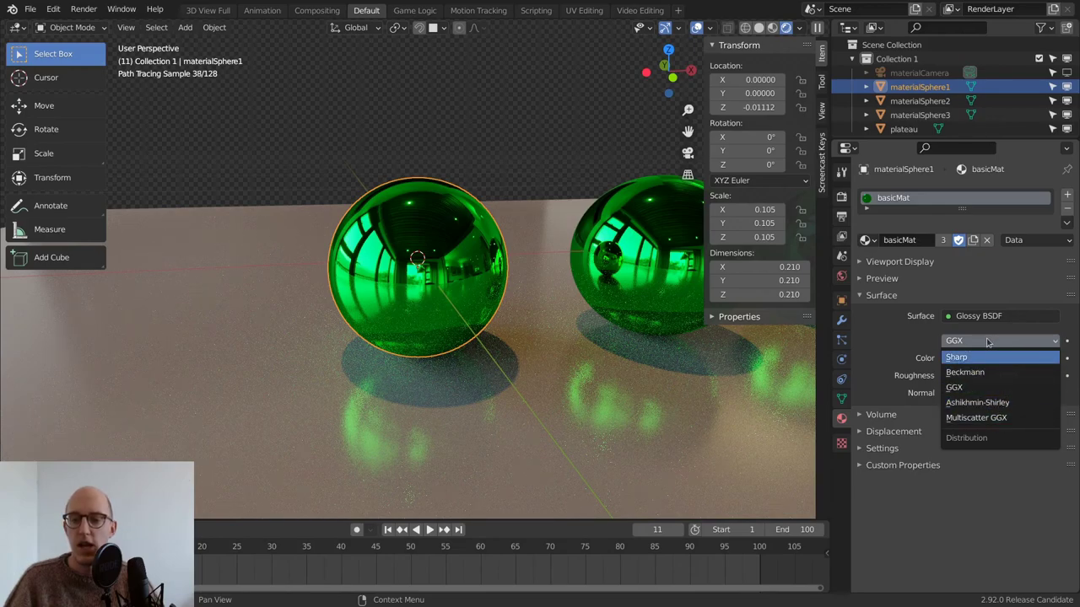
click(988, 341)
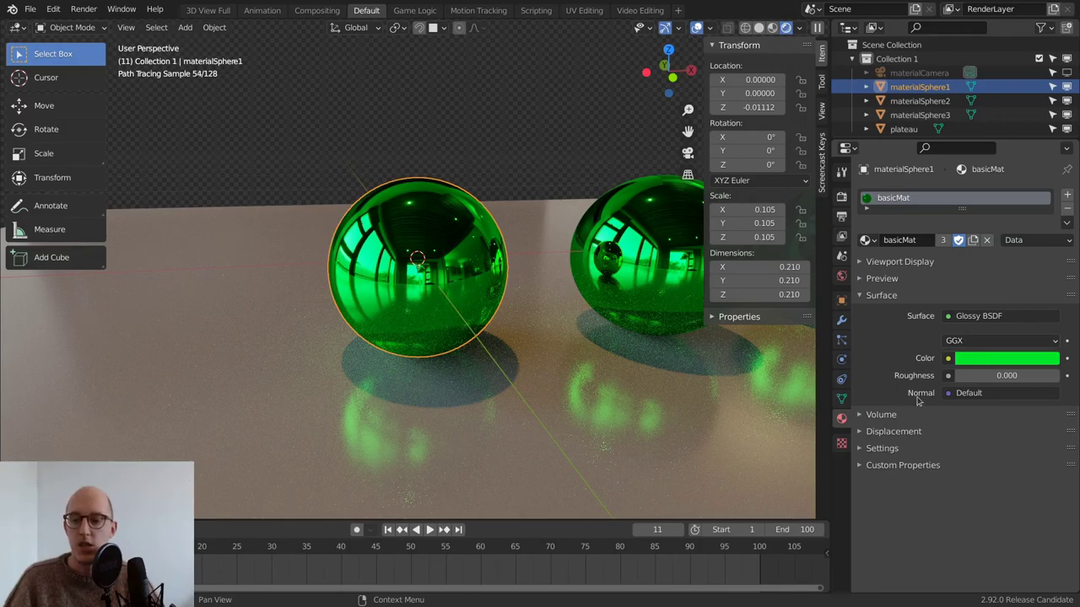
drag(971, 378, 987, 378)
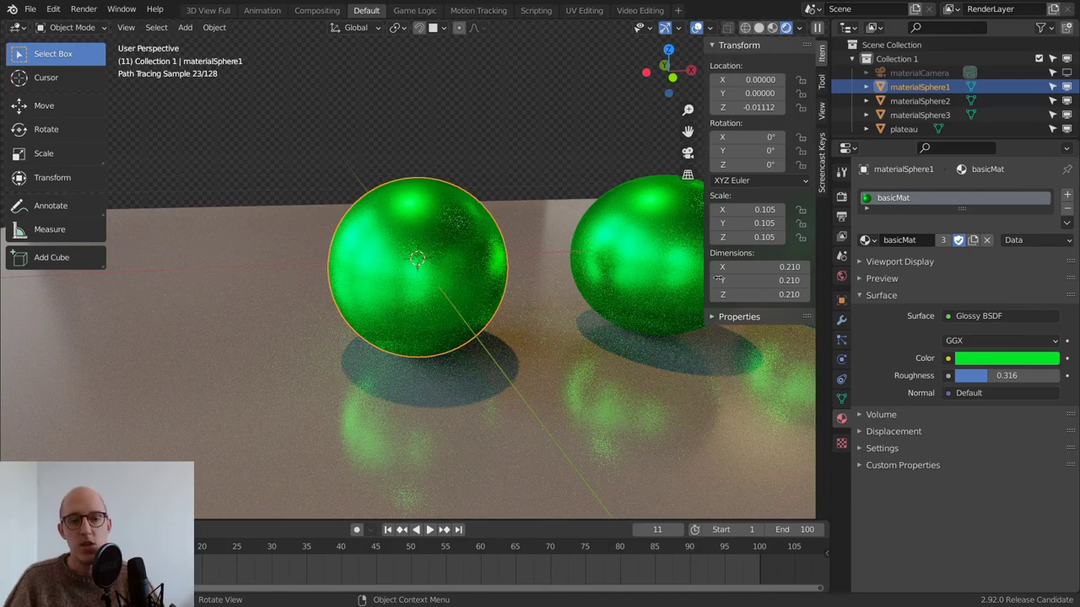
drag(989, 379, 1065, 378)
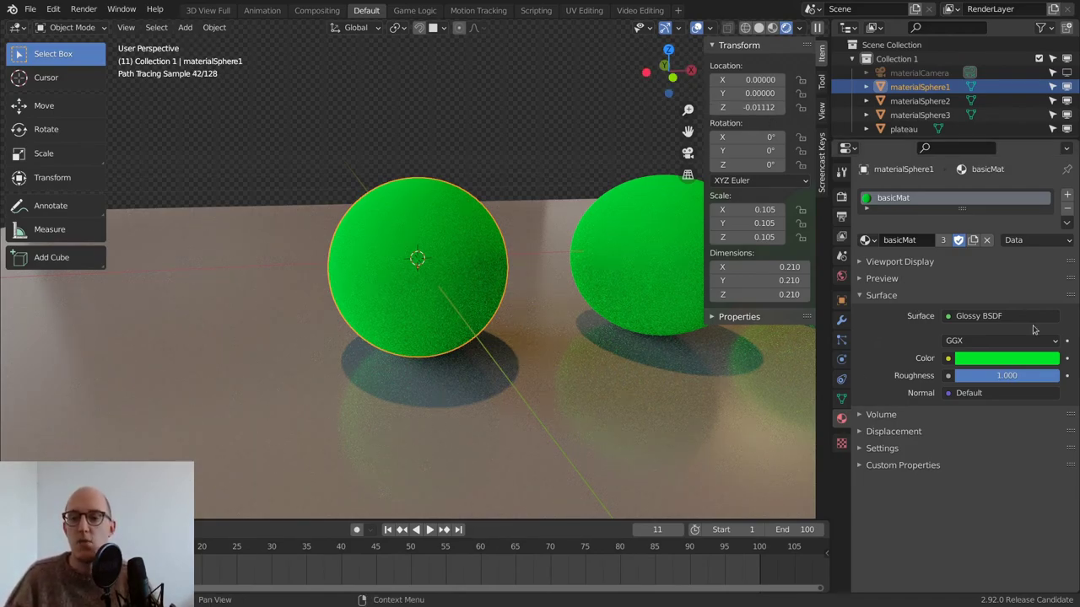
Step: Change basicMat's surface shader to Glass BSDF and set its roughness to 0
click(1002, 317)
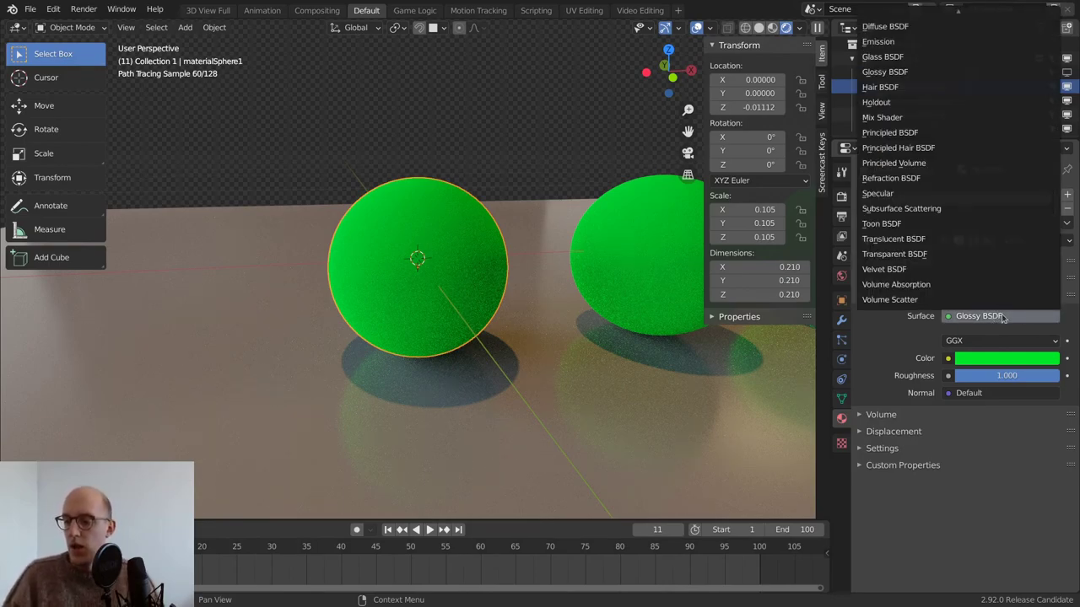
click(897, 58)
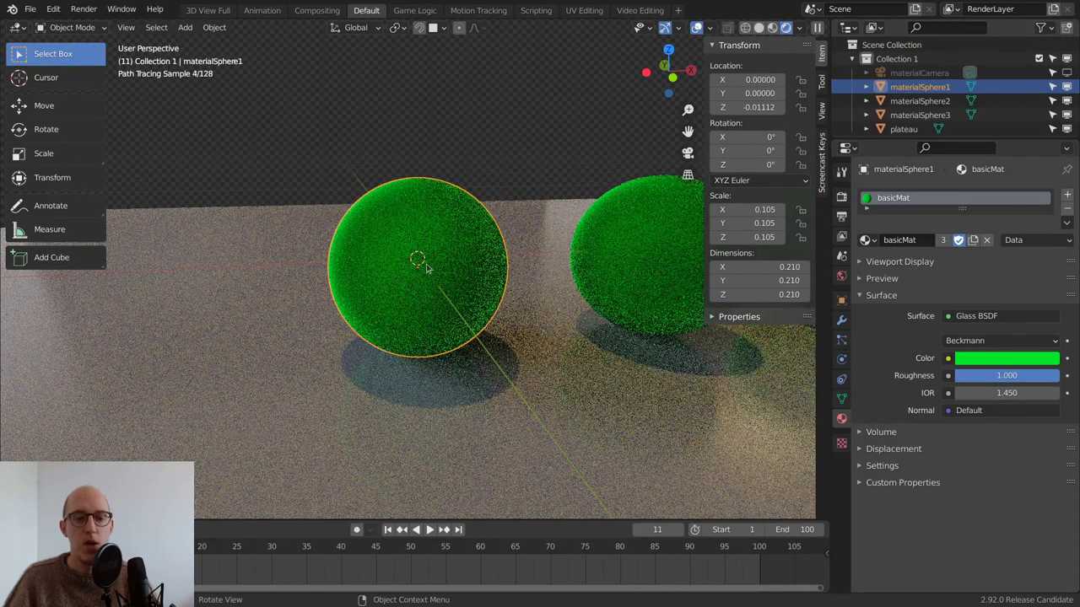
middle_drag(438, 319, 540, 296)
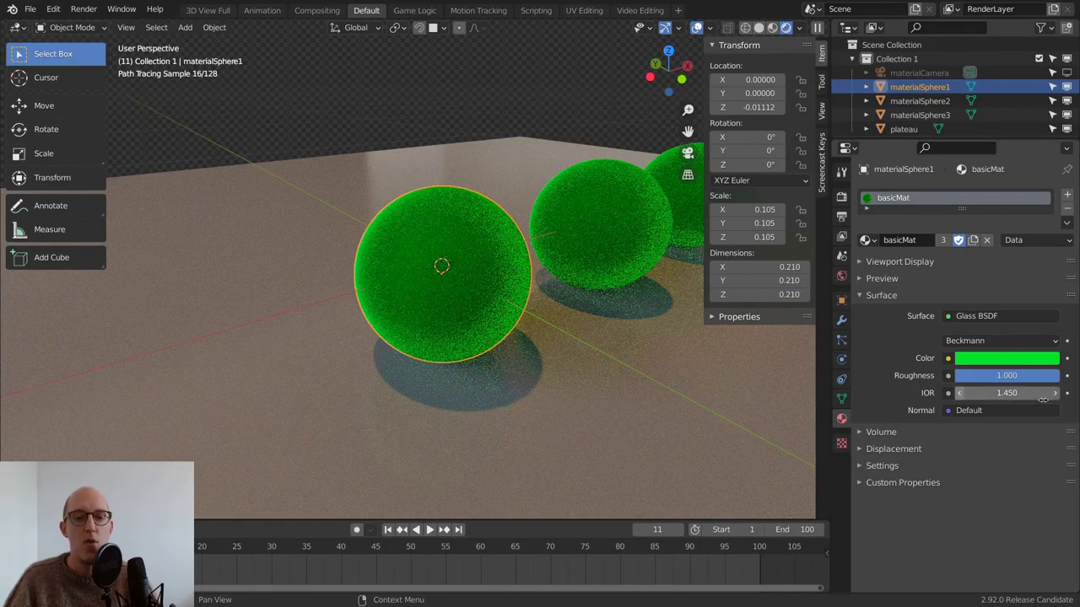
drag(1004, 376, 952, 380)
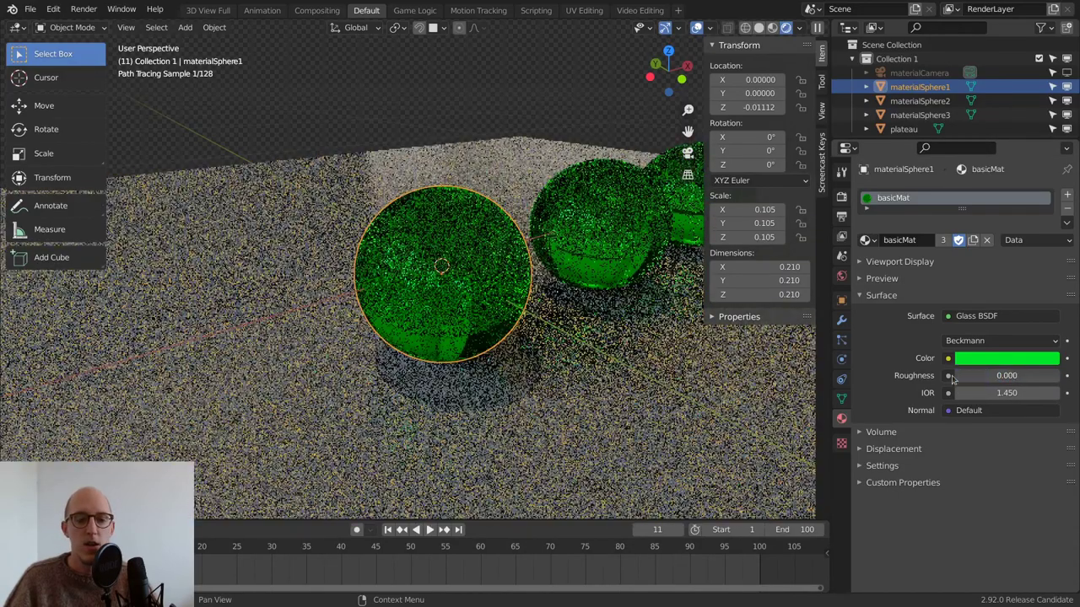
Step: Inspect the glass spheres from several angles, and try IOR values of 0.850 and 3.250 on basicMat
middle_drag(447, 312, 391, 244)
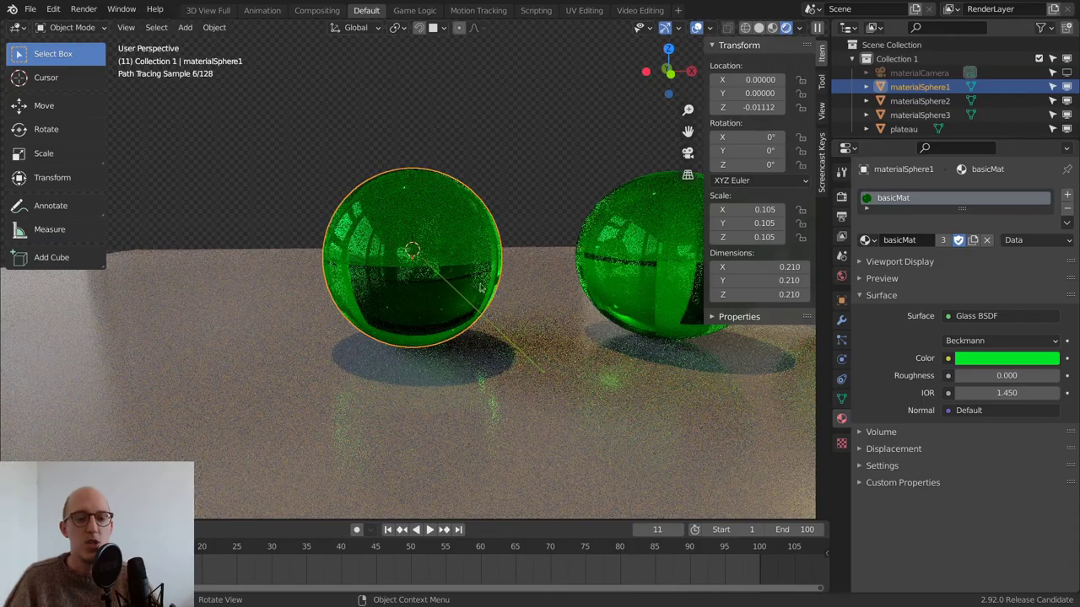
middle_drag(325, 278, 436, 200)
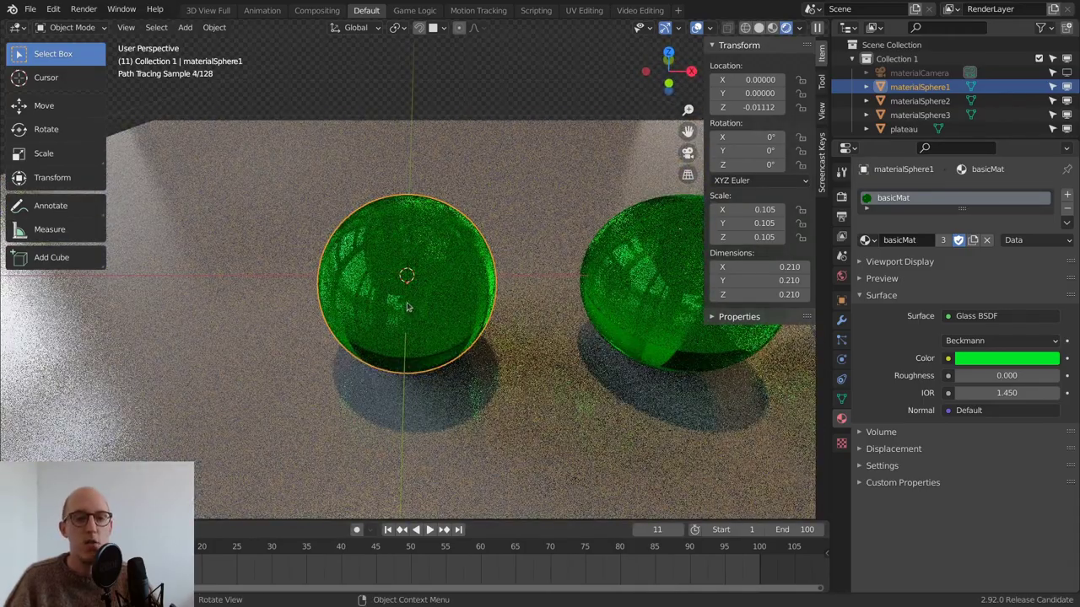
middle_drag(567, 328, 376, 289)
middle_drag(381, 225, 387, 250)
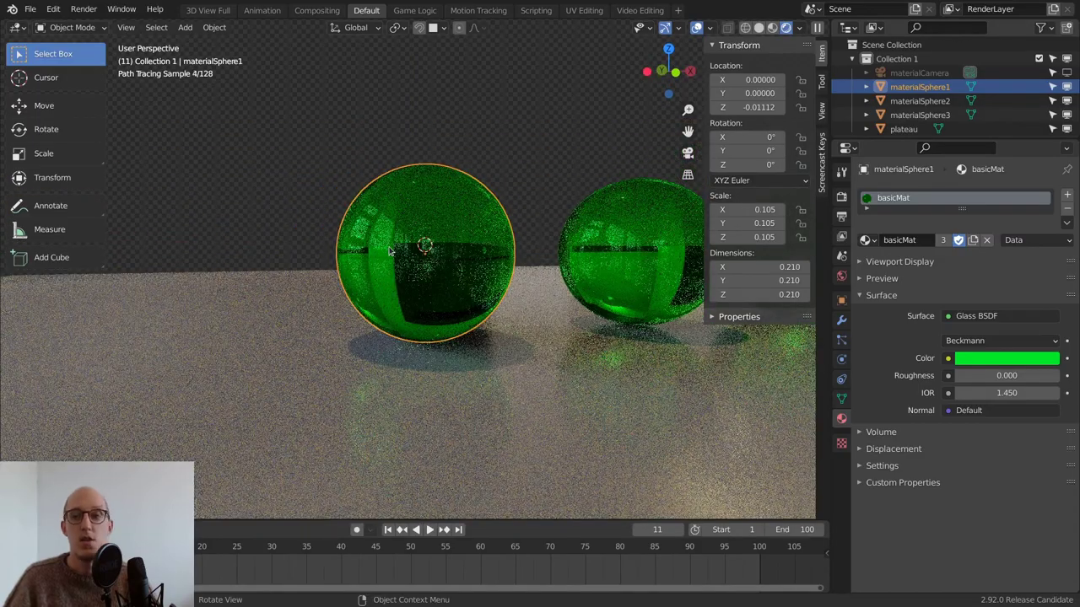
middle_drag(461, 269, 451, 243)
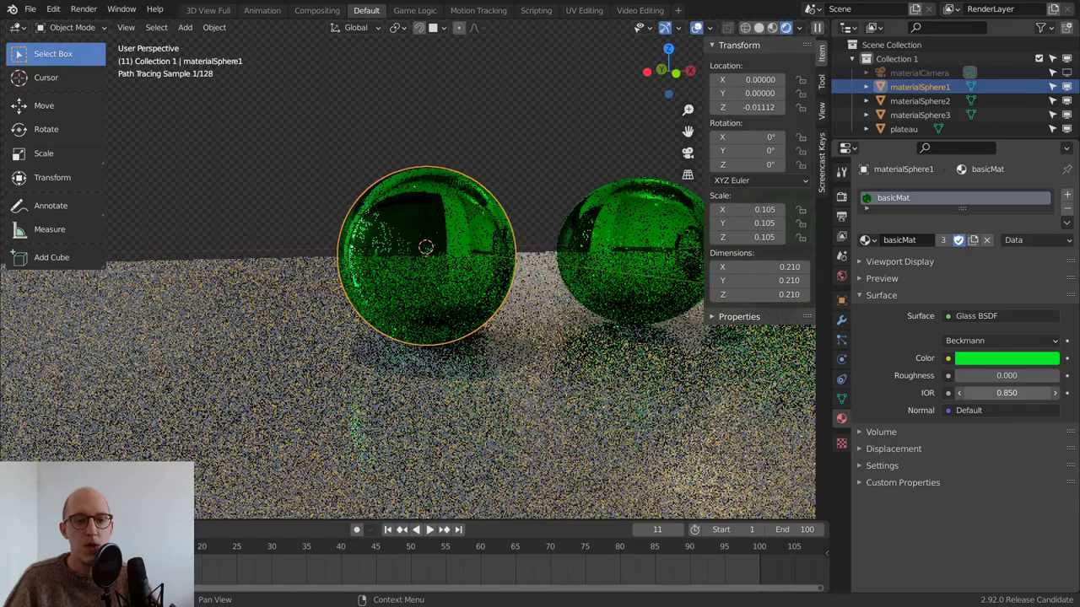
drag(1006, 392, 975, 406)
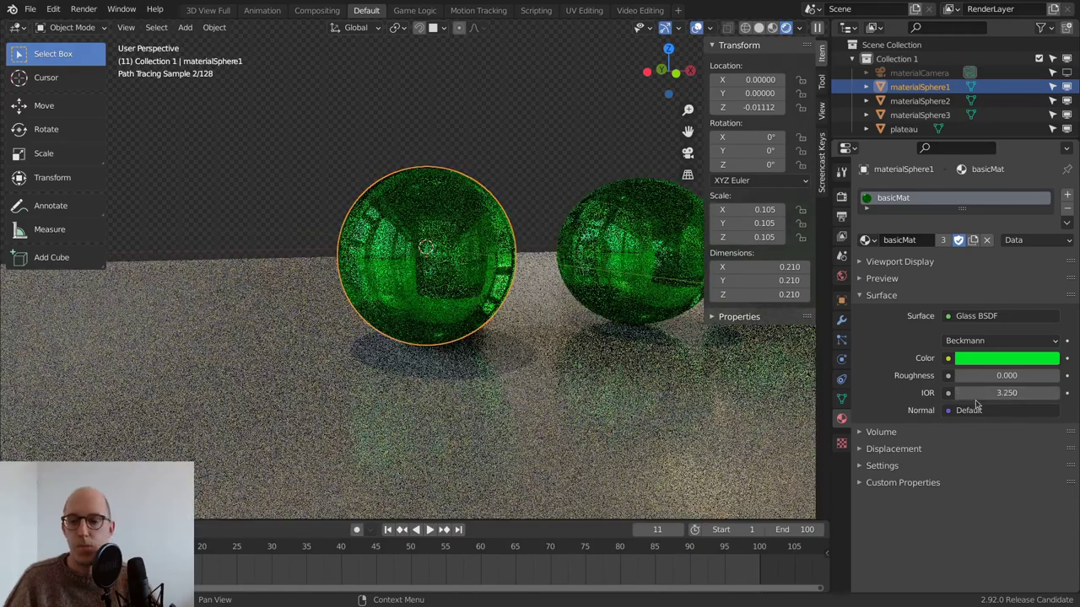
Step: Set the IOR of basicMat's Glass BSDF to 1.4
double_click(1040, 397)
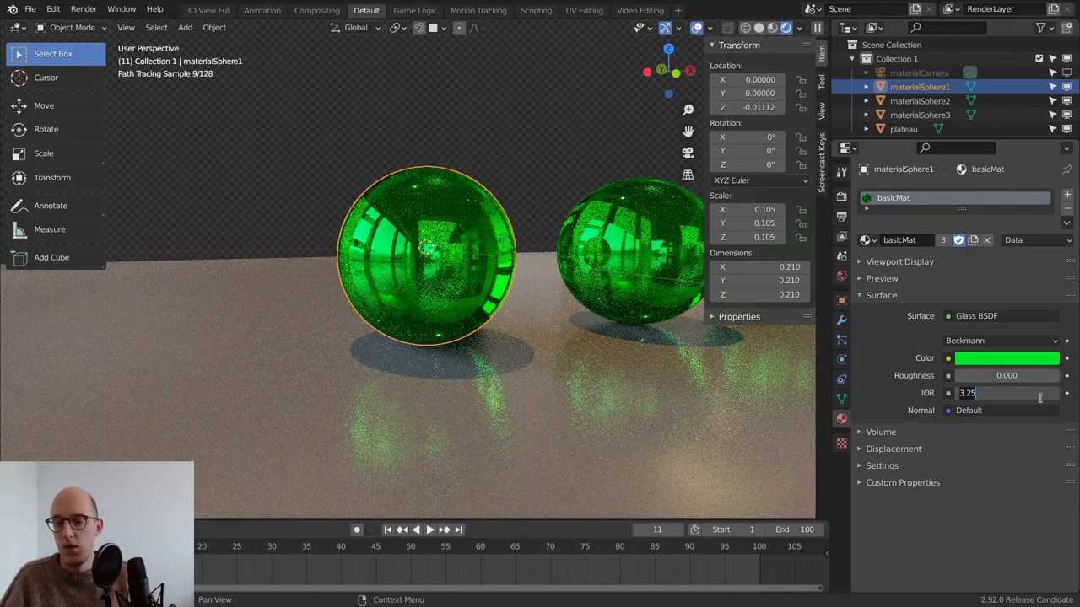
text(1.4)
key(Return)
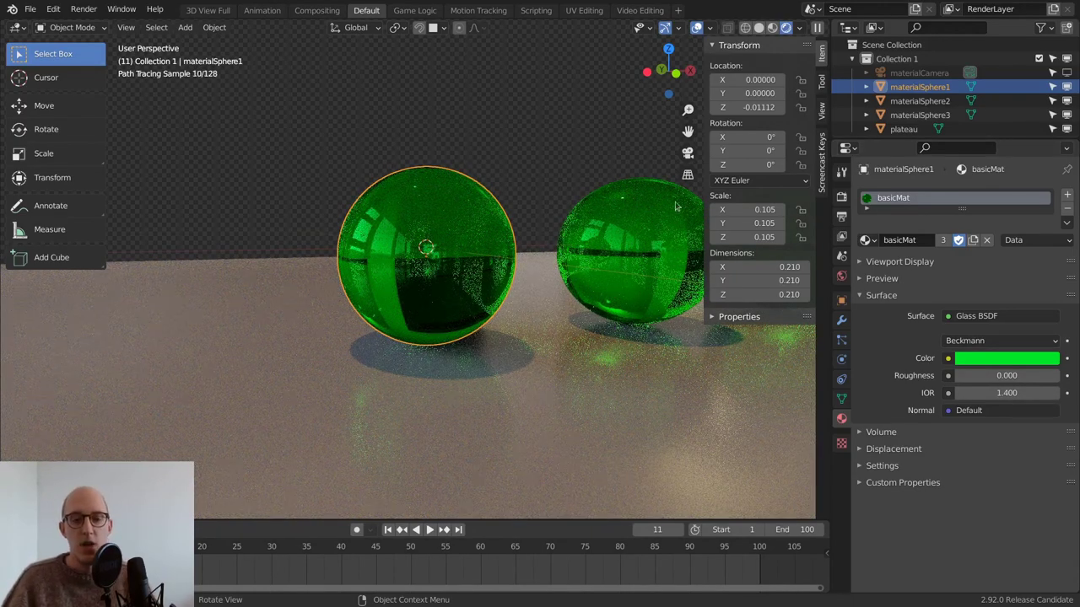
Step: Change basicMat's surface shader from Glass BSDF to Principled BSDF and look through its parameters
click(1000, 316)
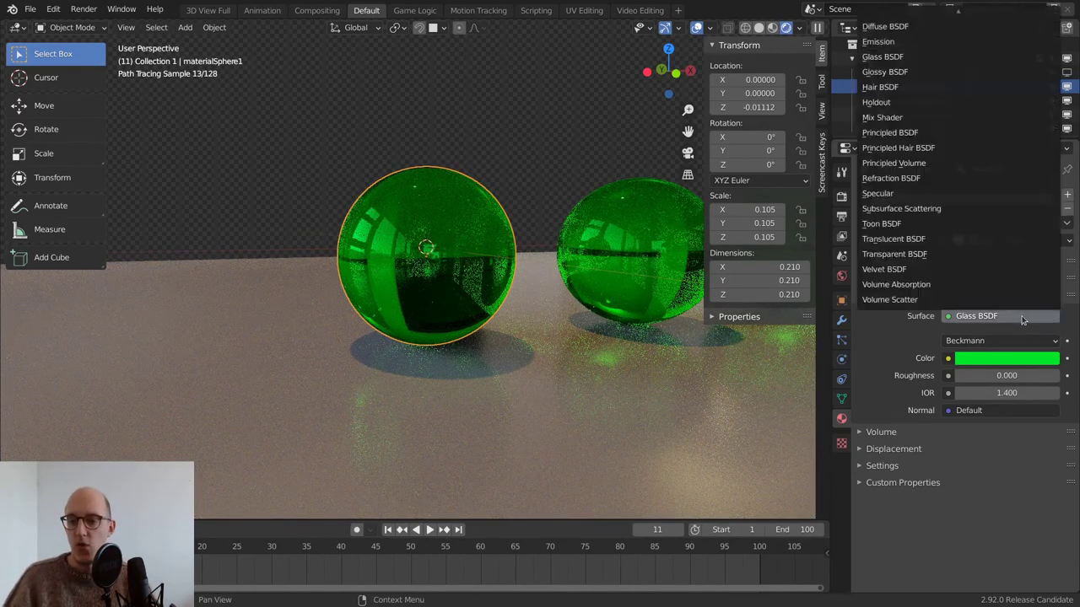
click(908, 134)
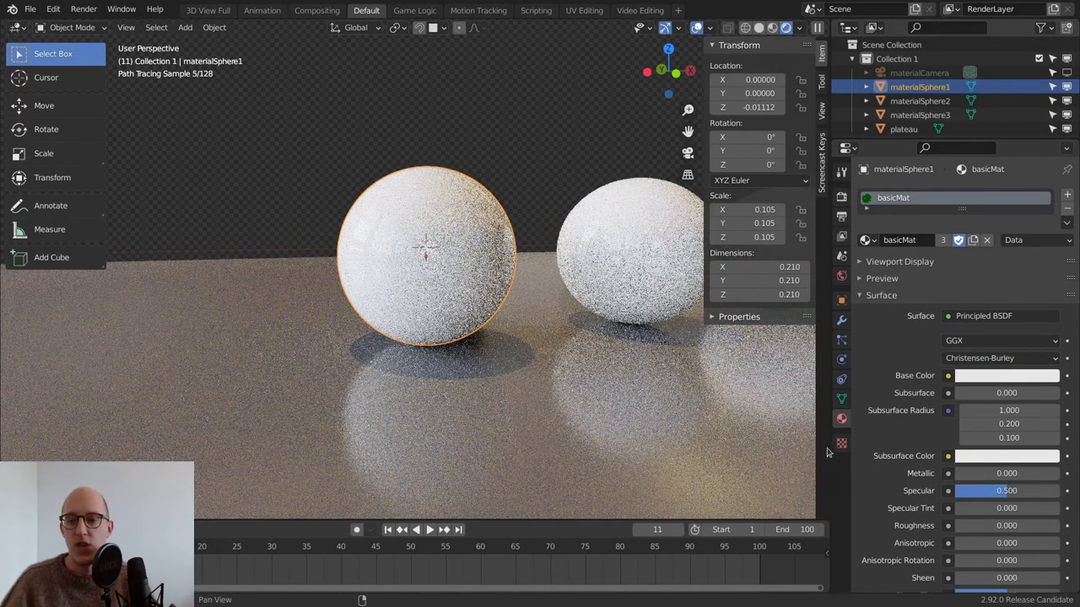
scroll(911, 361, down, 5)
scroll(909, 363, down, 2)
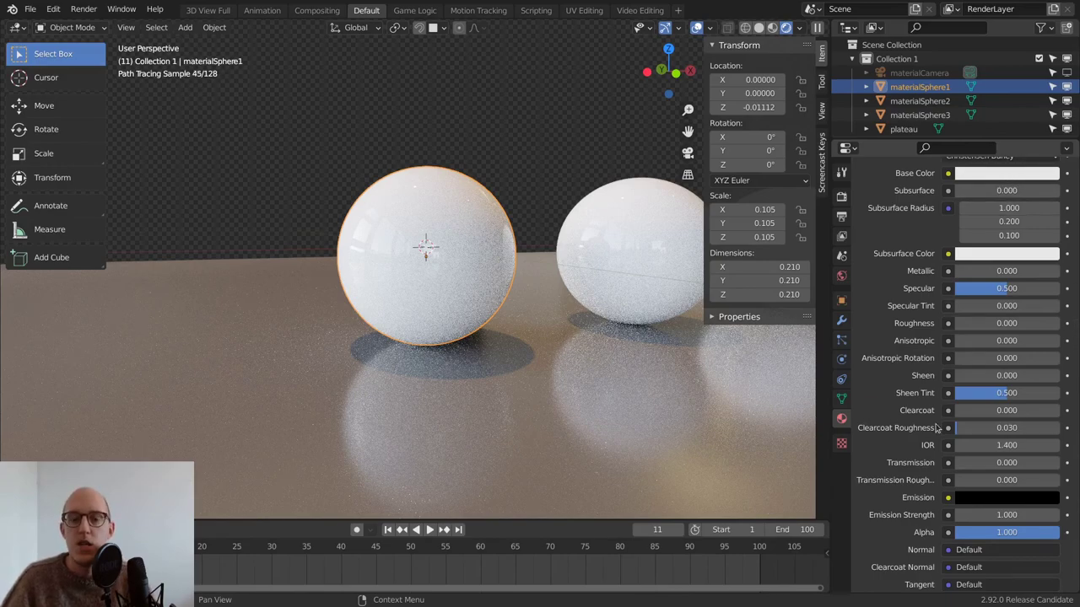
Step: Change the base colour of basicMat's Principled BSDF to a saturated yellow
scroll(938, 429, up, 4)
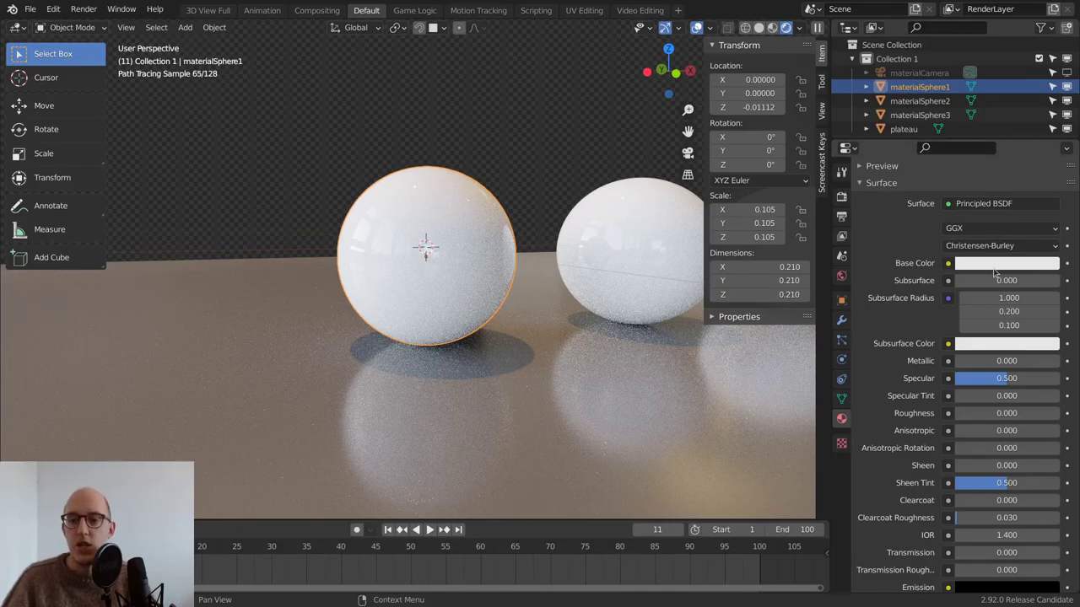
click(995, 263)
drag(1025, 109, 954, 145)
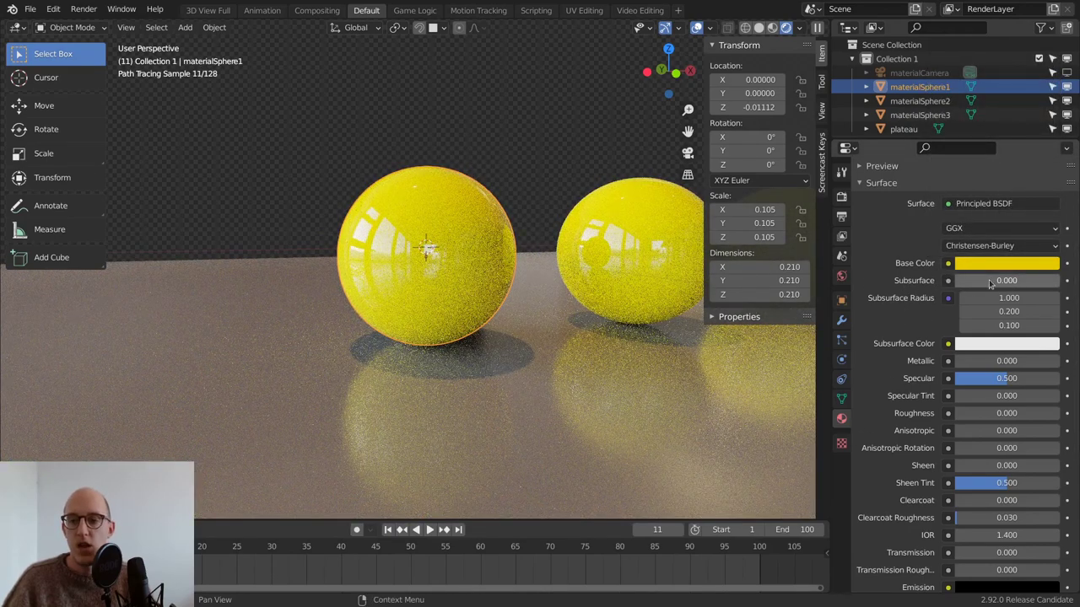
Step: Raise Subsurface to 1.000, lower the first Subsurface Radius value to 0.600, and view the spheres from other angles
drag(980, 284, 1058, 284)
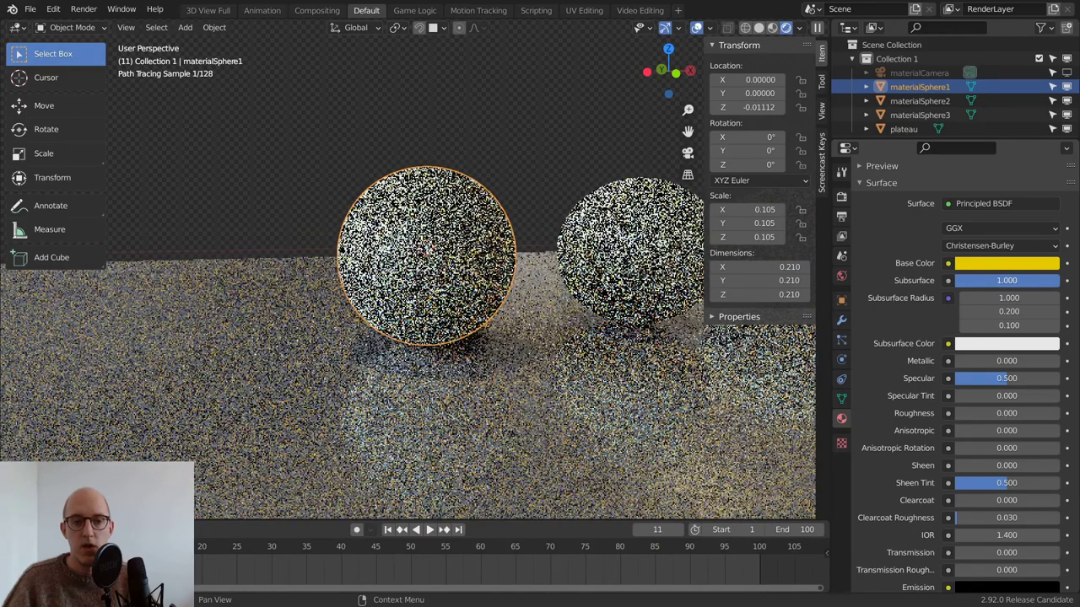
middle_drag(349, 287, 407, 278)
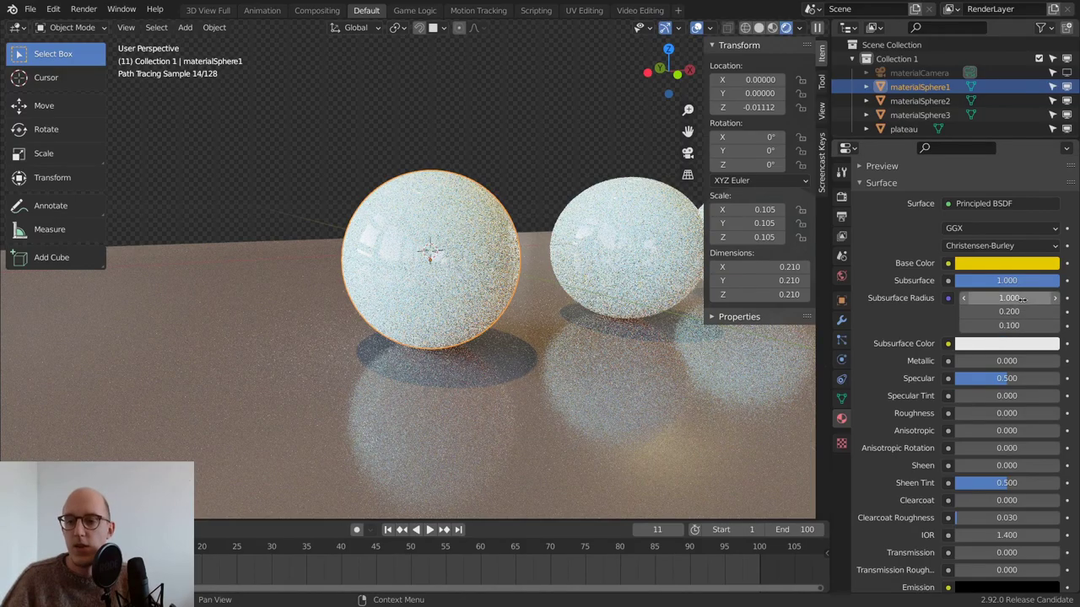
mouse_move(1021, 298)
mouse_down()
mouse_move(987, 298)
mouse_move(1021, 298)
mouse_up()
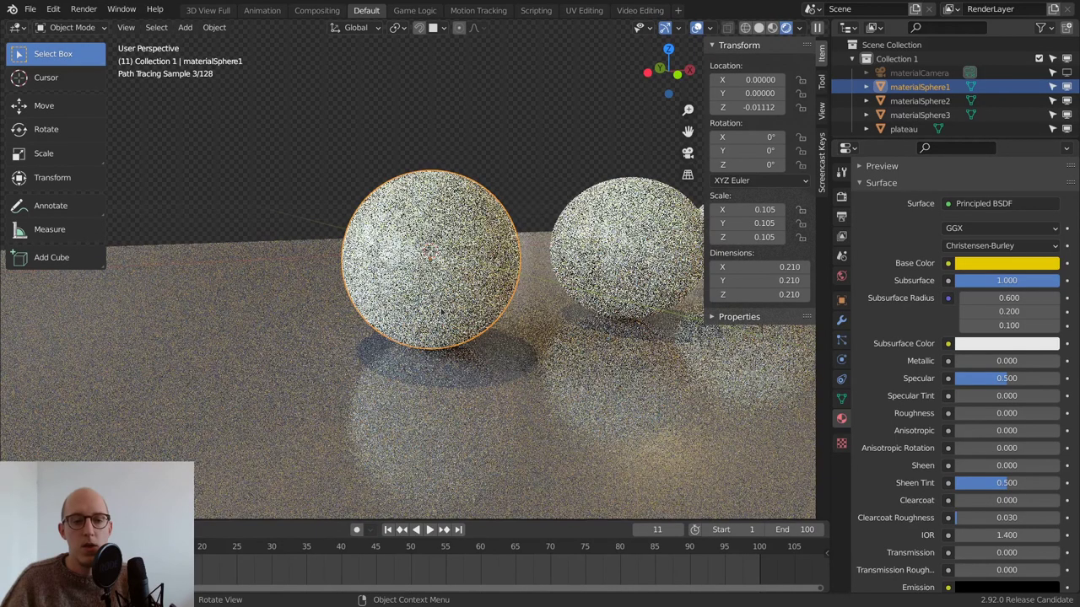
middle_drag(422, 337, 574, 320)
middle_drag(550, 227, 485, 223)
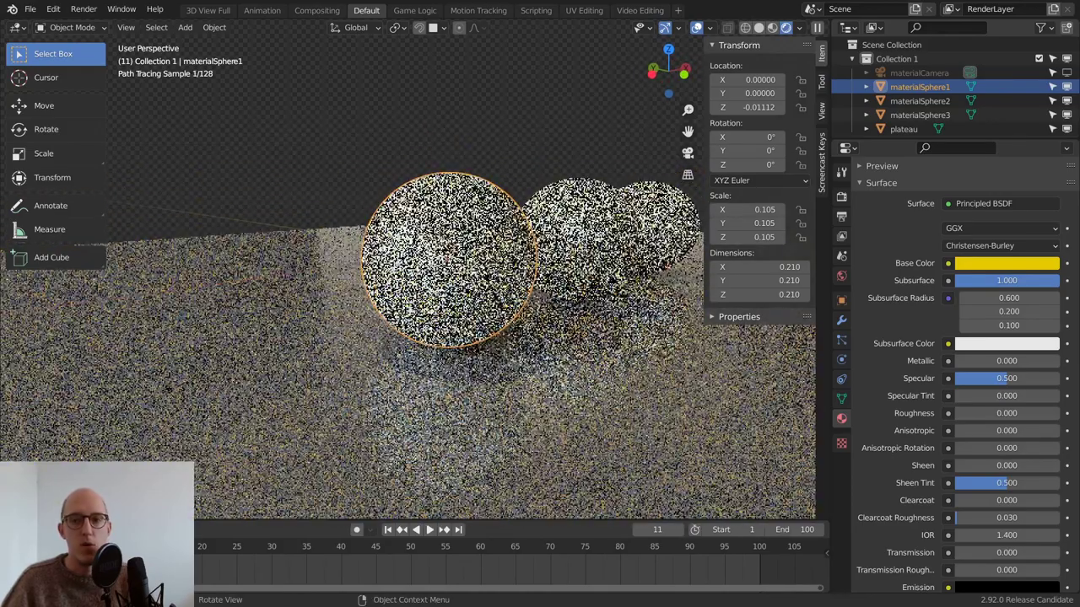
Step: Set basicMat's Subsurface back to 0
double_click(1000, 280)
text(0)
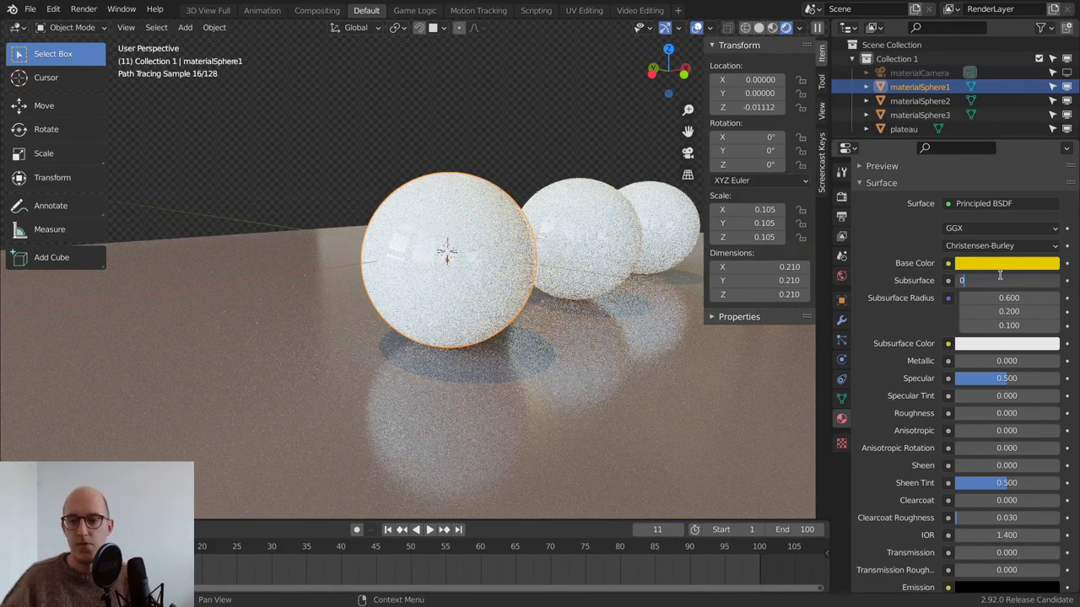
key(Return)
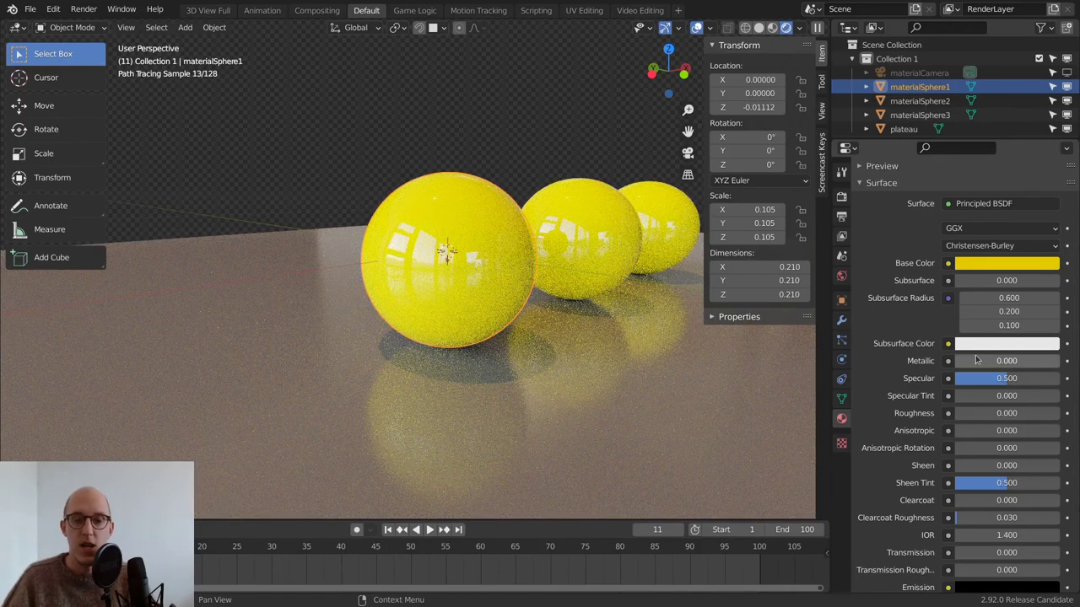
Step: Make basicMat a gold-like metal with Metallic 1.000 and Roughness 0.246, and view it from another angle
drag(969, 360, 1054, 361)
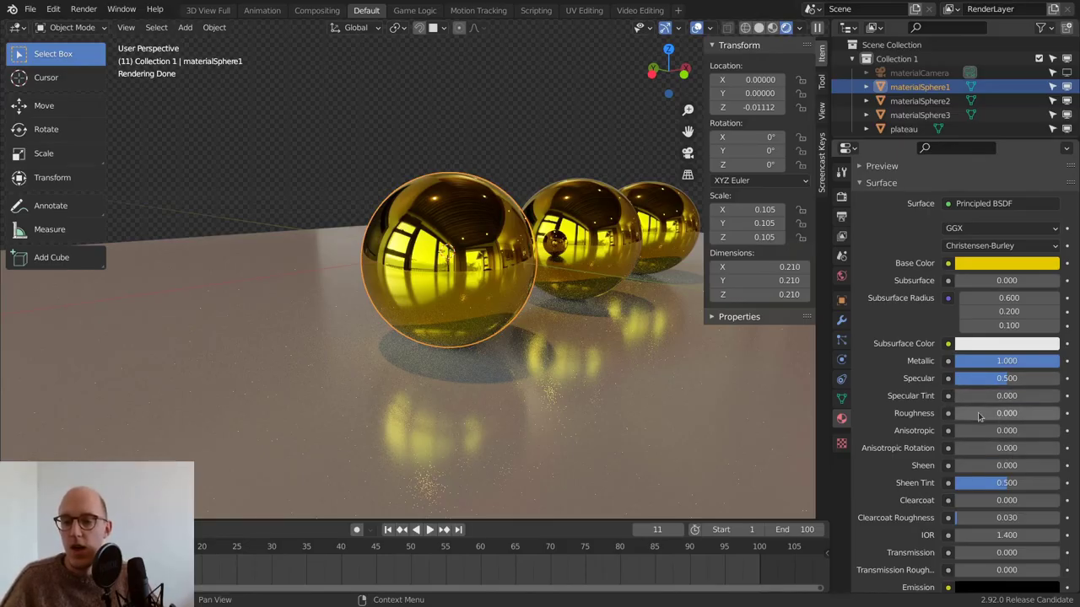
drag(969, 417, 1012, 412)
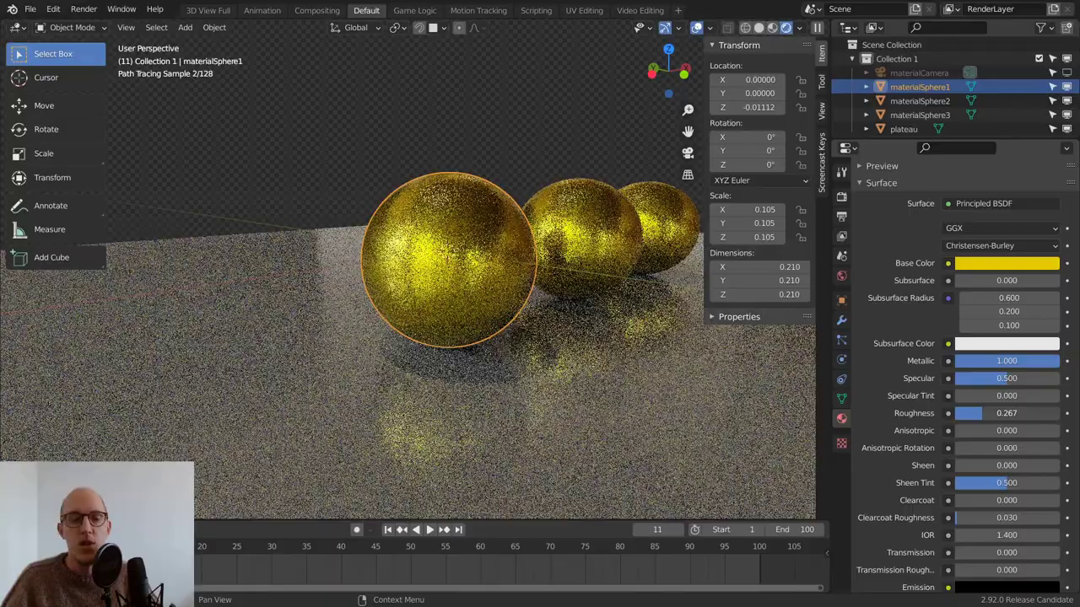
middle_drag(466, 253, 295, 270)
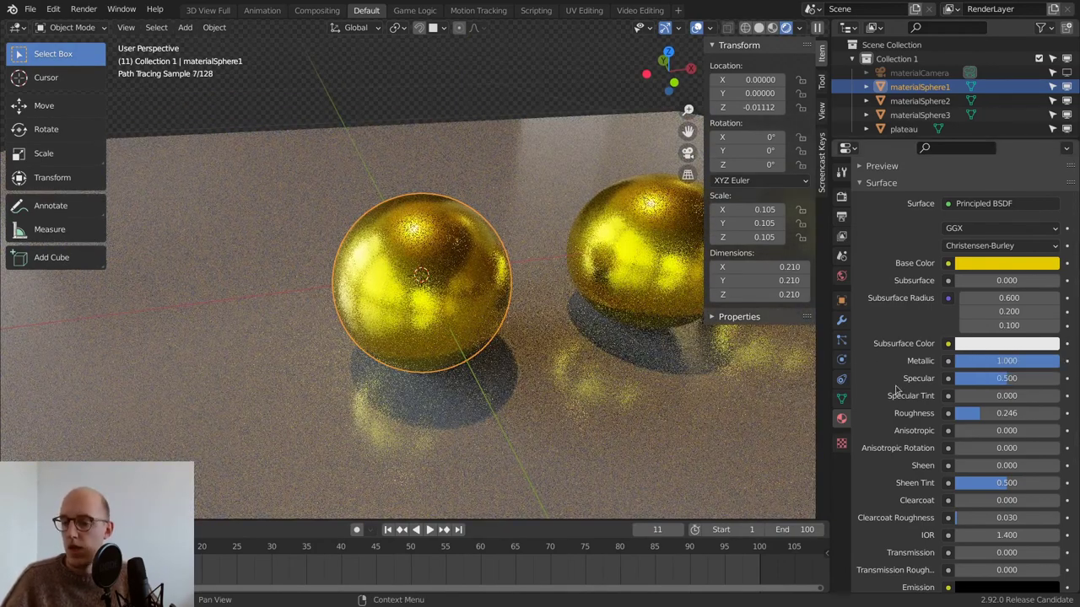
Step: Look over the remaining Principled BSDF parameters and raise Transmission to 1.000
scroll(894, 379, down, 5)
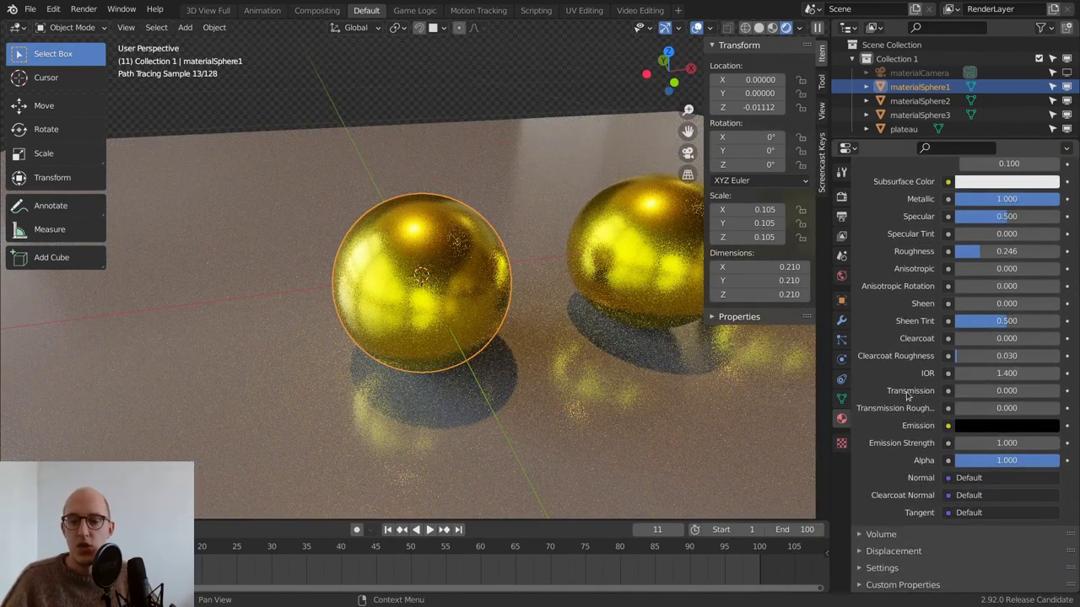
scroll(898, 329, up, 6)
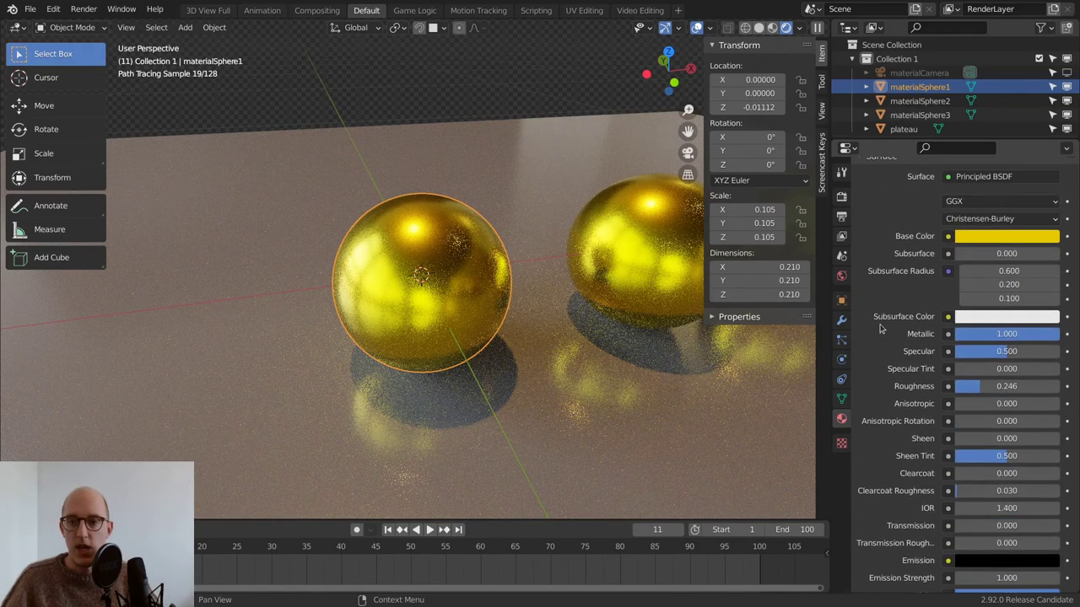
scroll(912, 430, down, 3)
scroll(913, 430, down, 2)
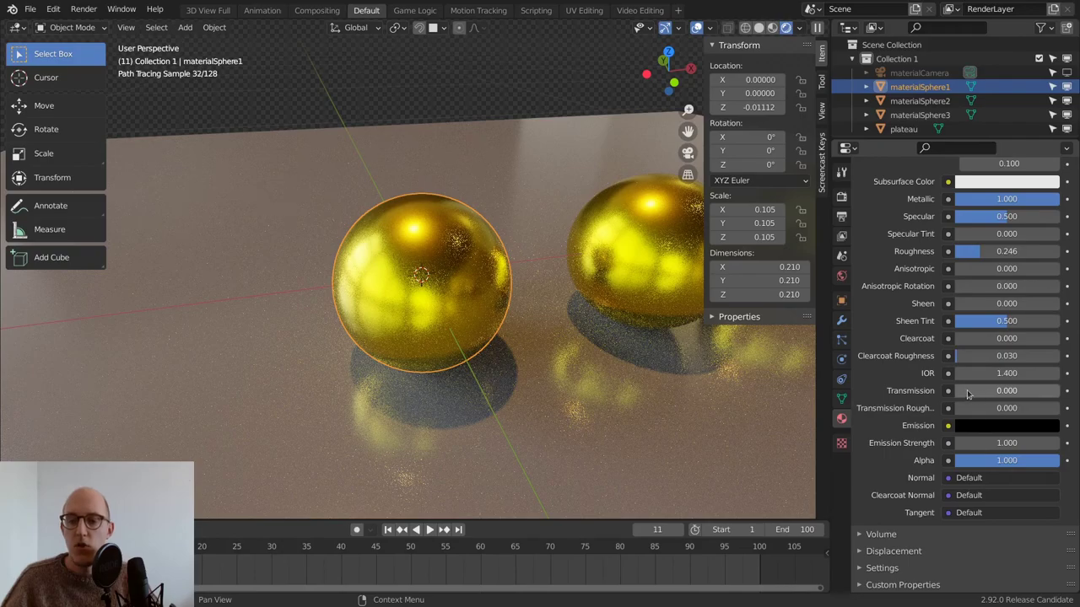
drag(967, 394, 1060, 392)
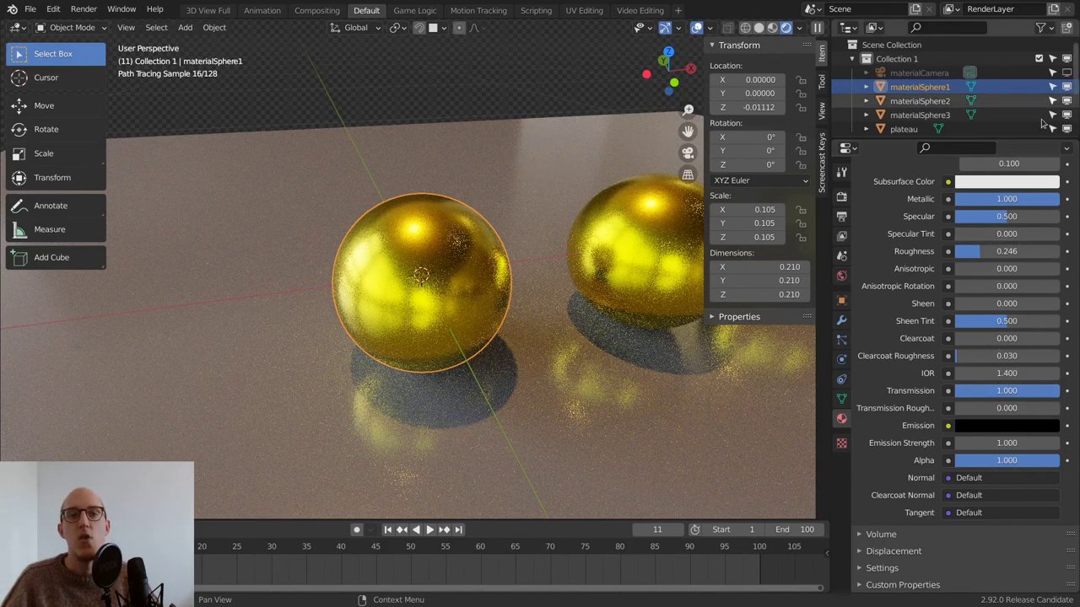
Step: Lower Metallic to 0.000 and Roughness to 0.053, and inspect the transparent spheres from a lower angle
scroll(897, 410, up, 2)
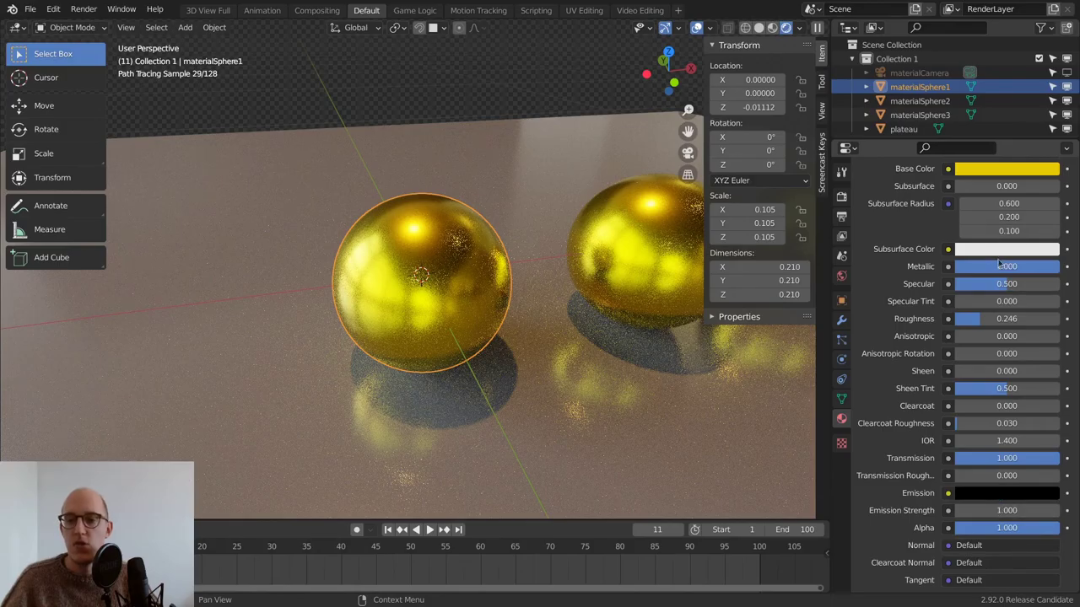
drag(1026, 274, 953, 274)
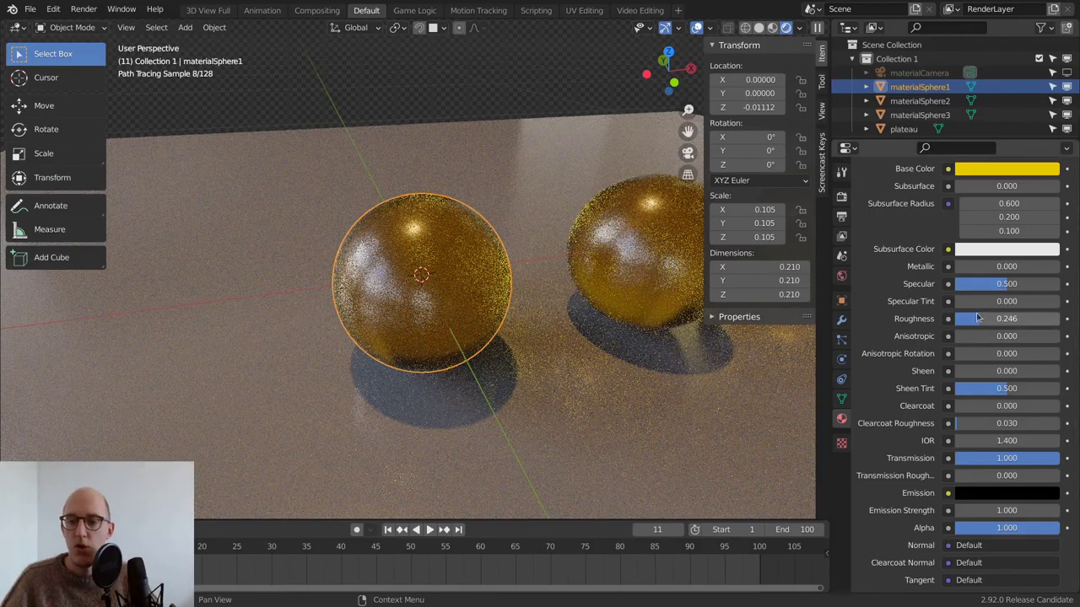
drag(1003, 318, 961, 318)
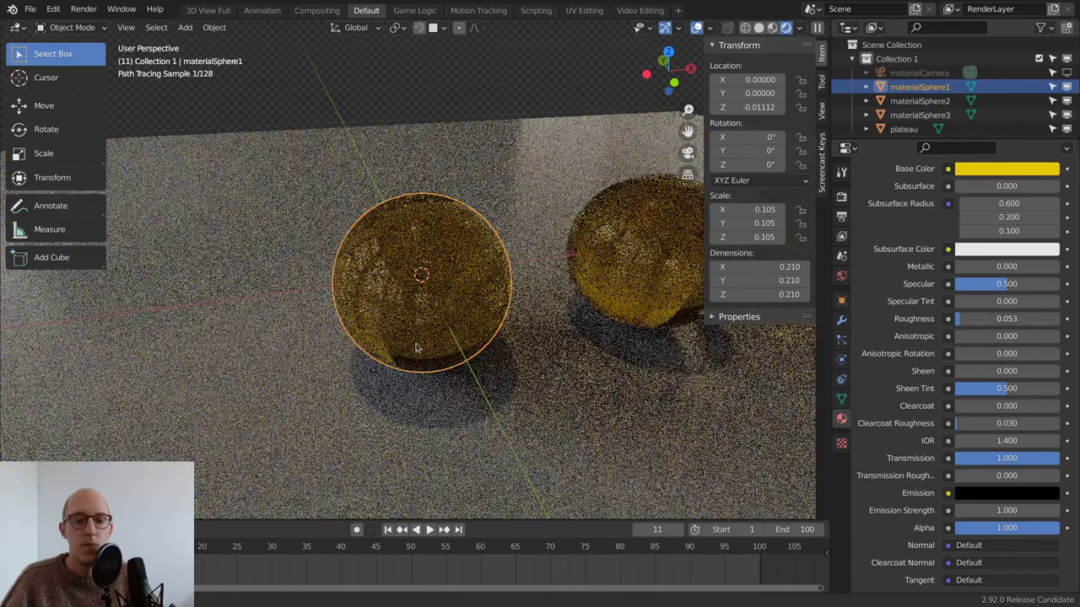
middle_drag(391, 337, 391, 299)
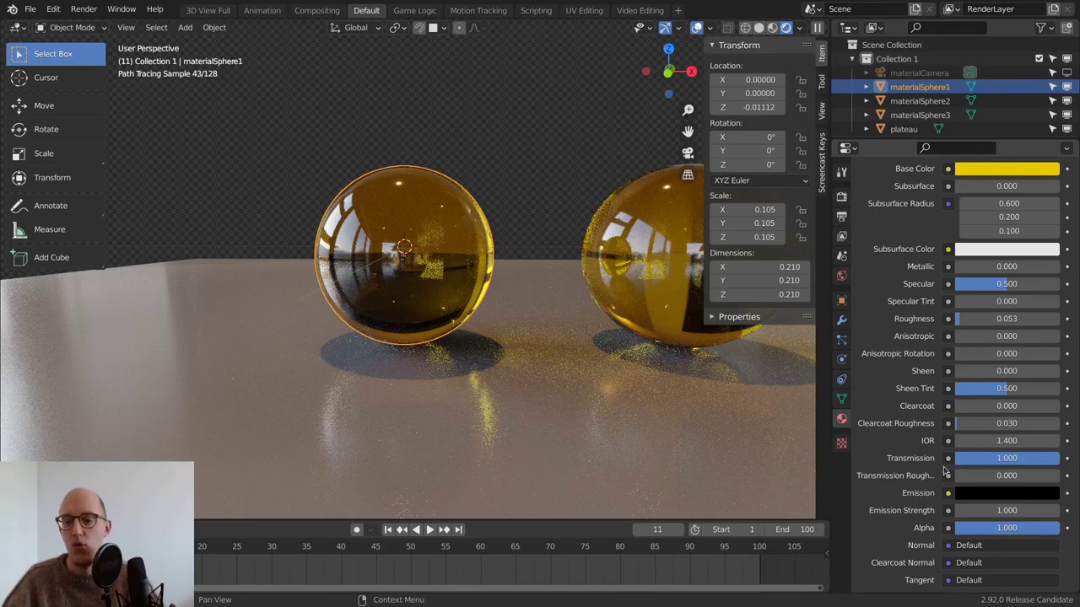
Step: Try a Transmission Roughness of 1.000 on the spheres, inspect them, and return the value to 0
drag(1008, 475, 1064, 476)
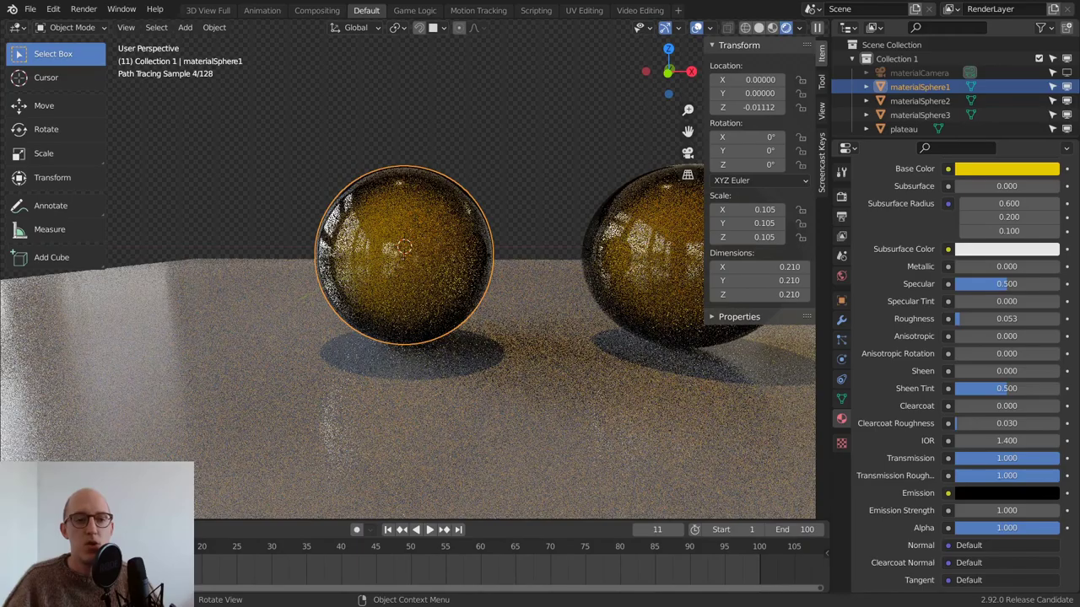
middle_drag(470, 294, 641, 248)
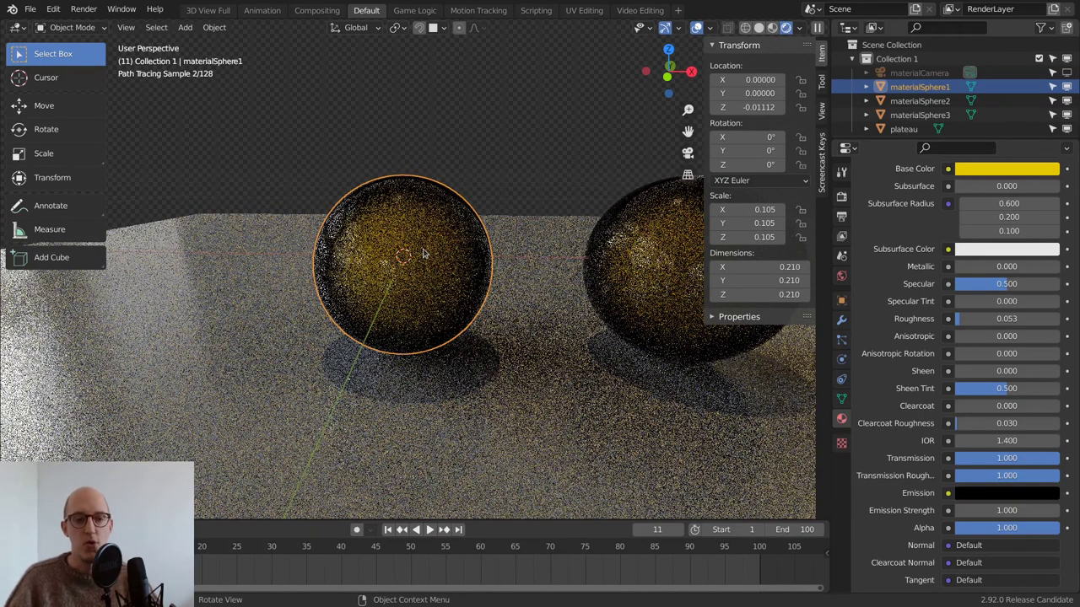
click(1007, 475)
text(0)
key(Return)
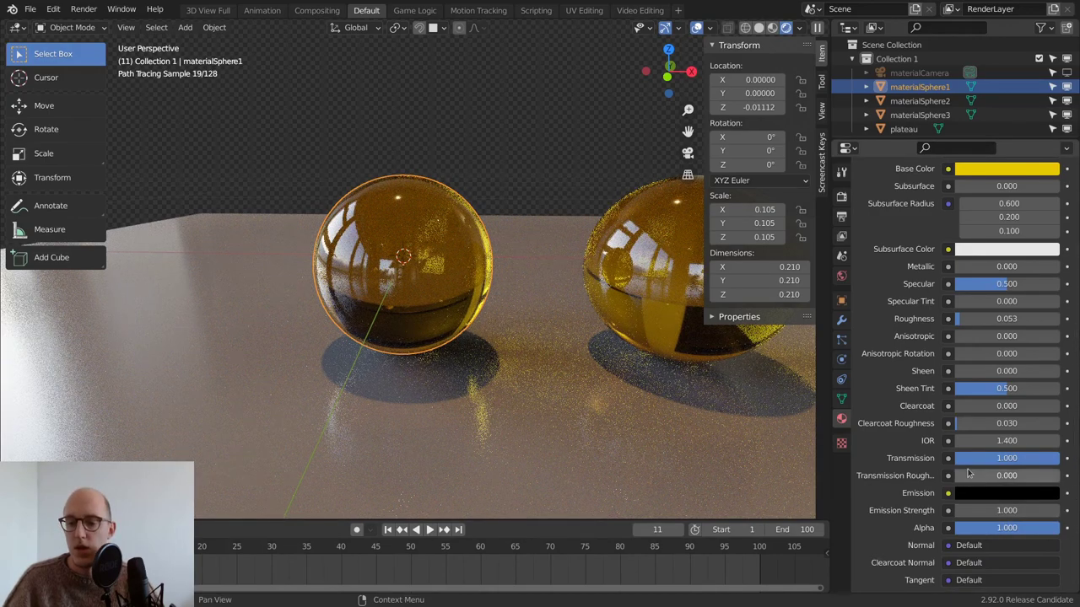
Step: Raise the emission colour's value to 1.000, saturate it to pure red, and view the glowing spheres
click(982, 494)
drag(983, 458, 1029, 458)
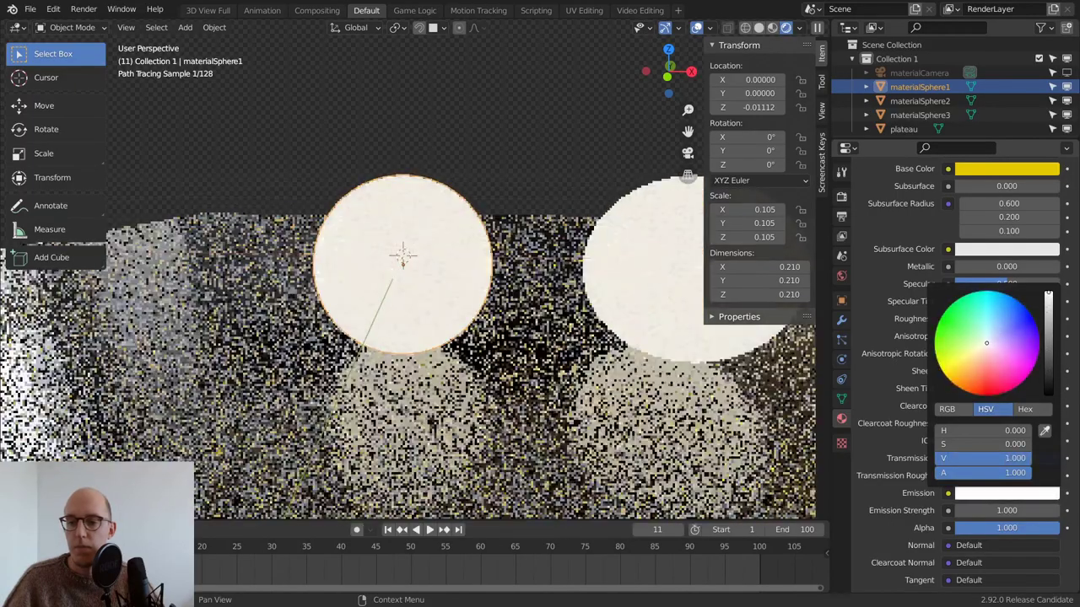
middle_drag(441, 295, 468, 249)
click(995, 493)
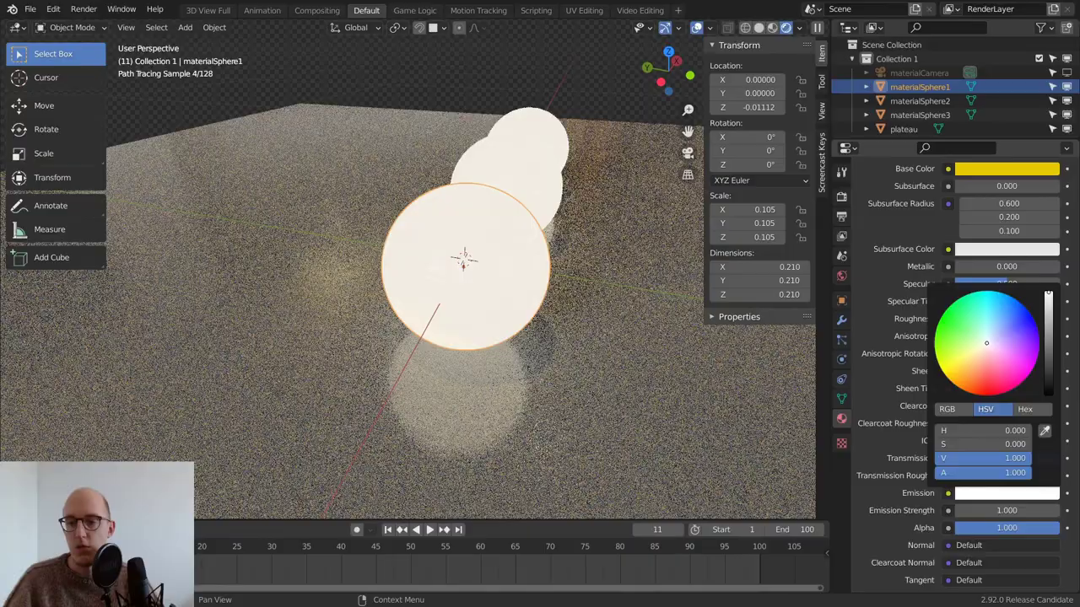
drag(995, 444, 1030, 444)
mouse_move(473, 278)
middle_down()
mouse_move(456, 271)
mouse_move(495, 437)
middle_up()
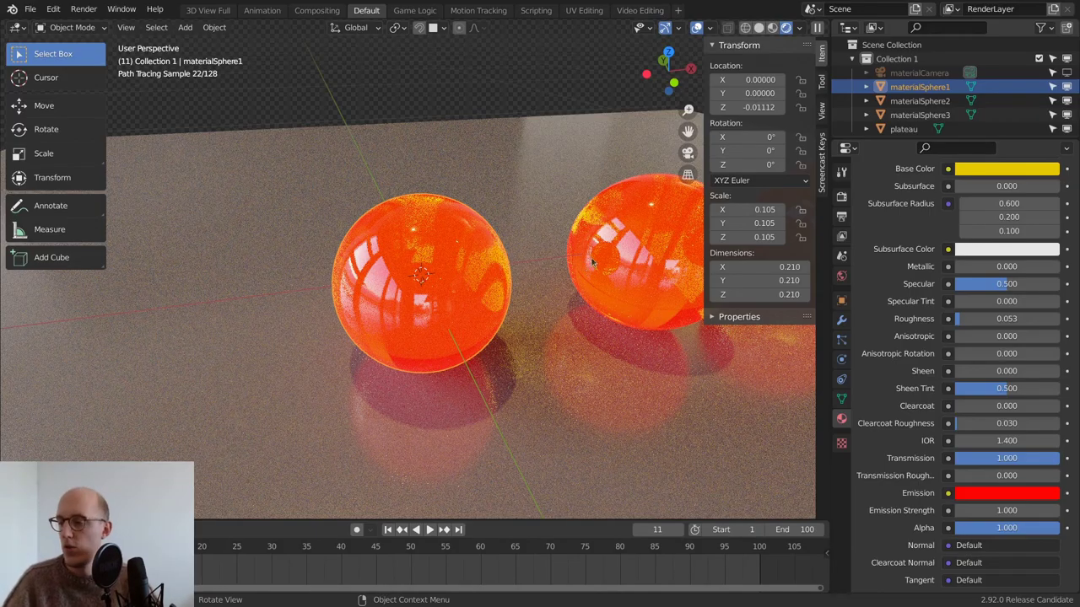
Step: Enlarge the timeline area below the viewport and switch it to the Shader Editor
scroll(530, 332, down, 5)
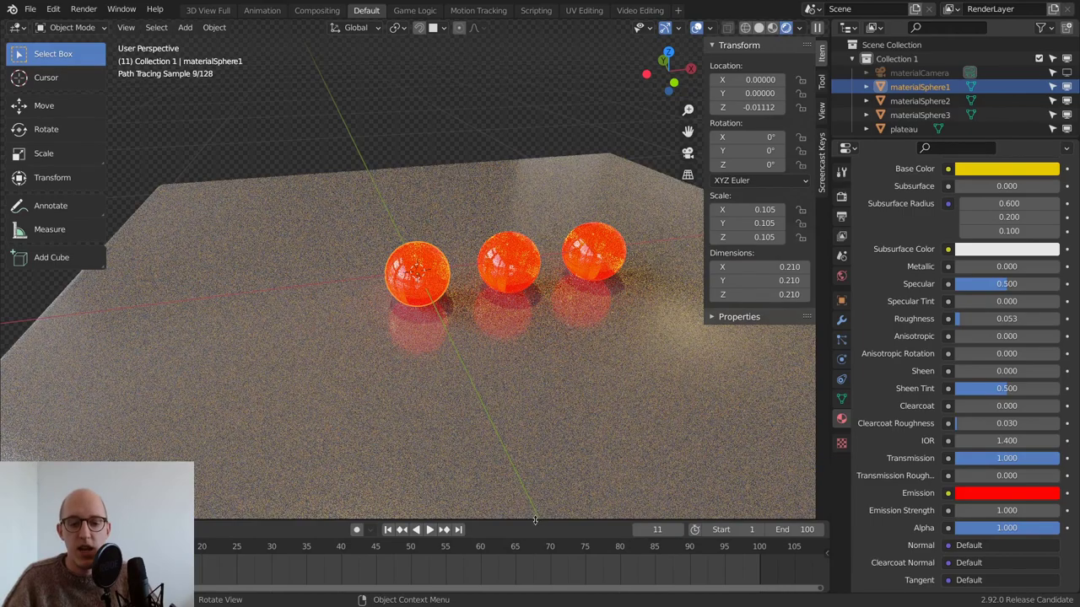
drag(536, 518, 535, 354)
click(13, 358)
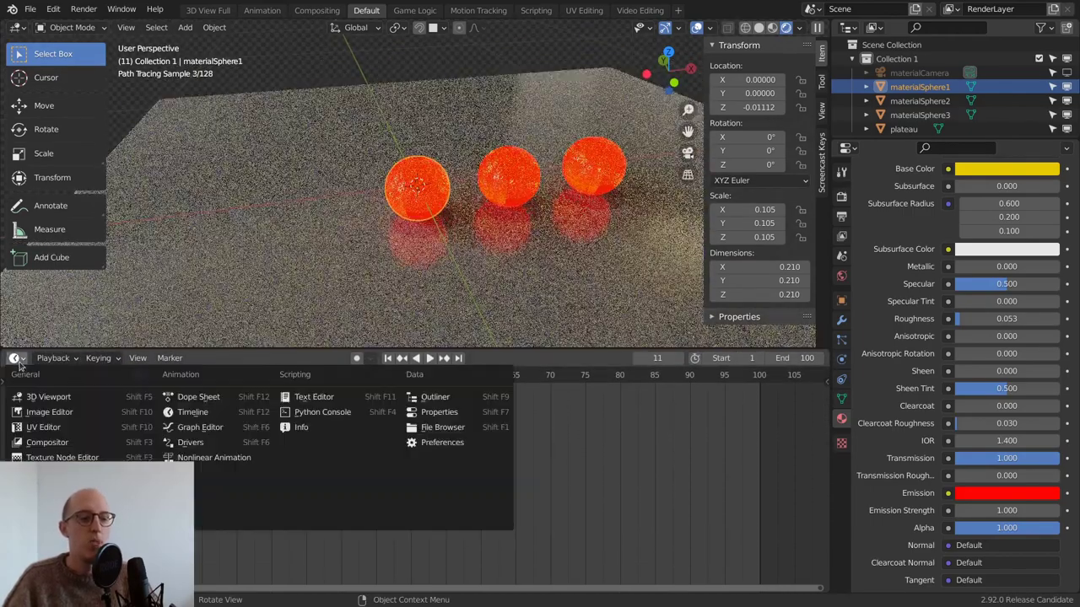
mouse_move(98, 358)
click(13, 357)
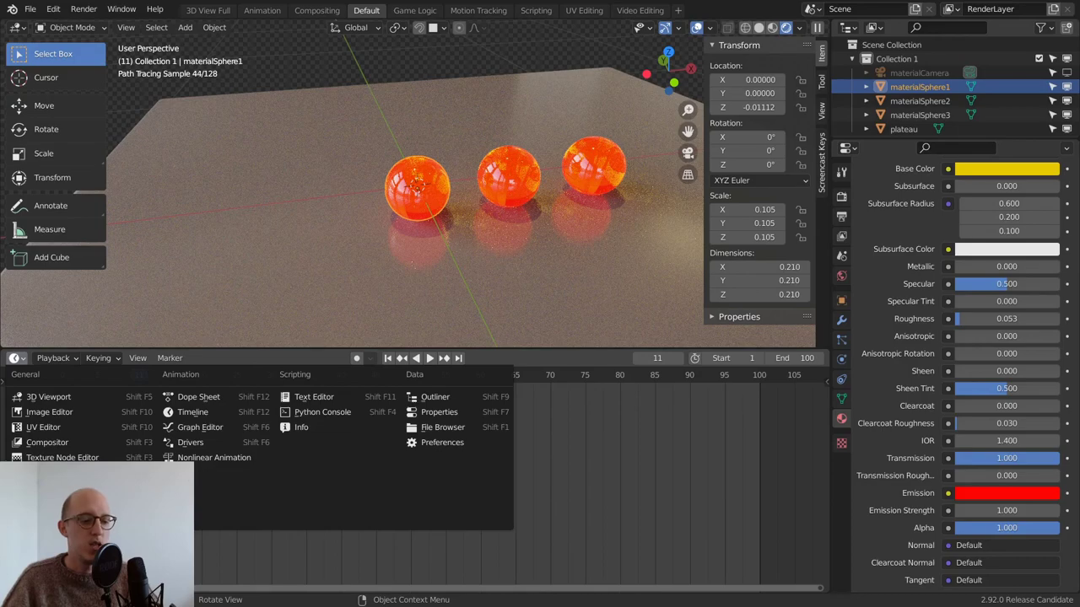
click(50, 472)
Step: Bring basicMat's node graph into clear view and select its Principled BSDF node
drag(329, 481, 454, 448)
scroll(426, 468, up, 4)
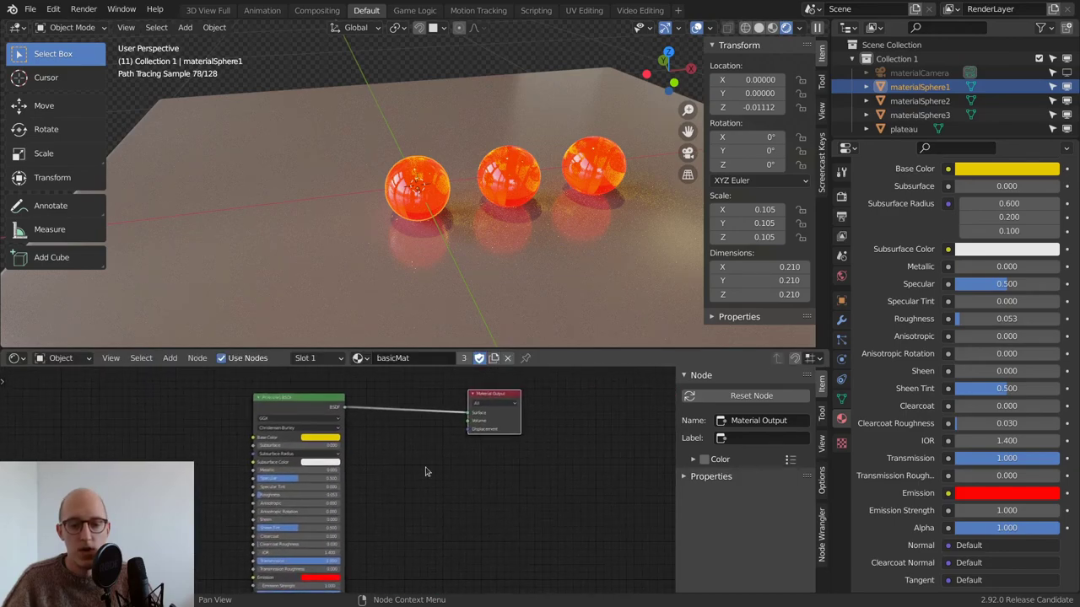
click(309, 410)
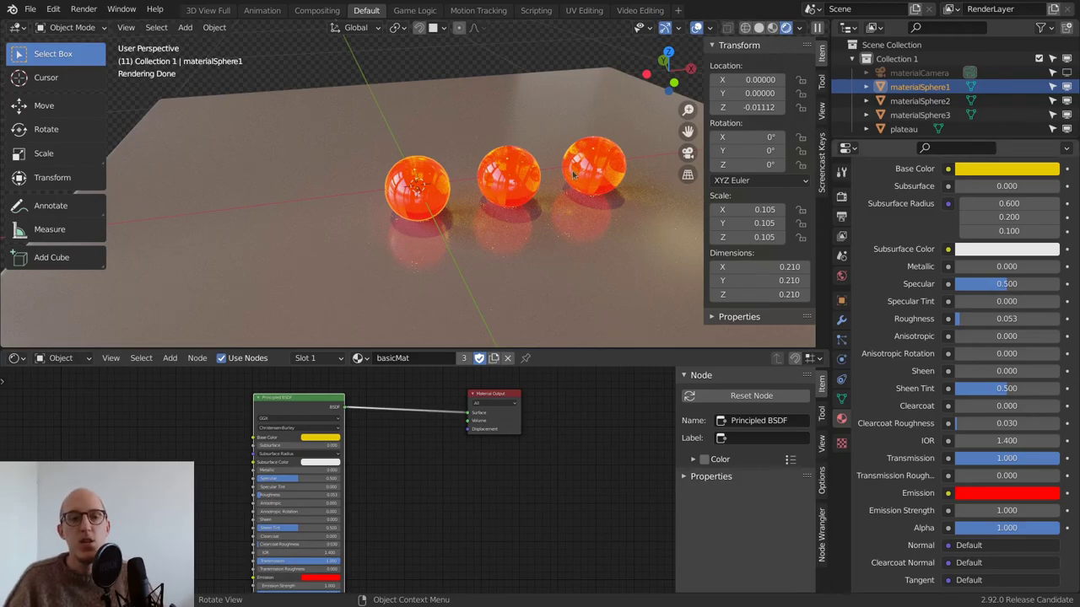
mouse_move(562, 212)
middle_down()
mouse_move(624, 219)
mouse_move(442, 217)
middle_up()
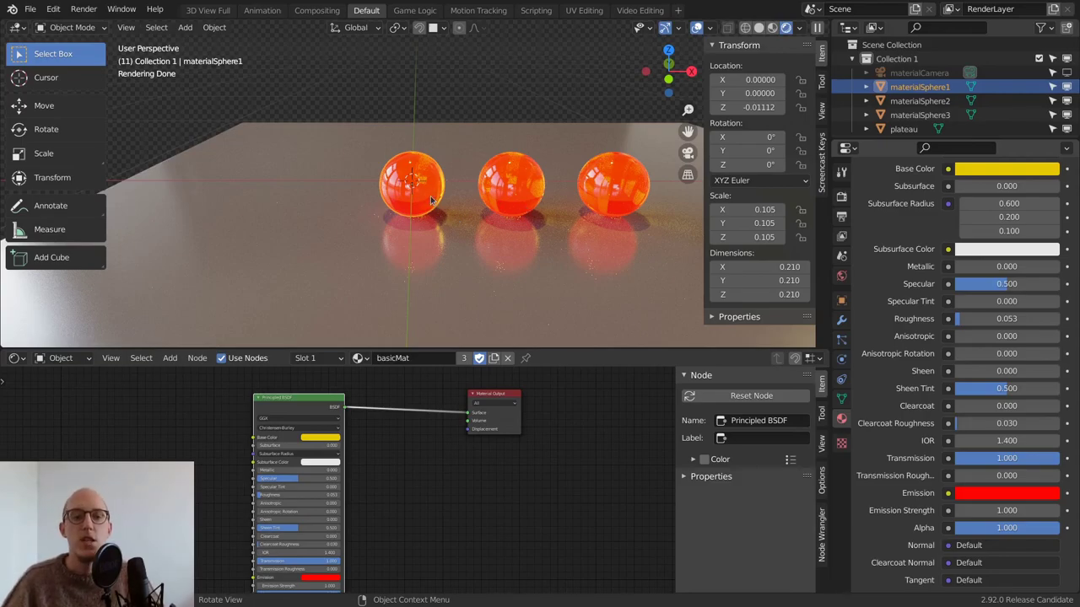
middle_drag(454, 217, 506, 202)
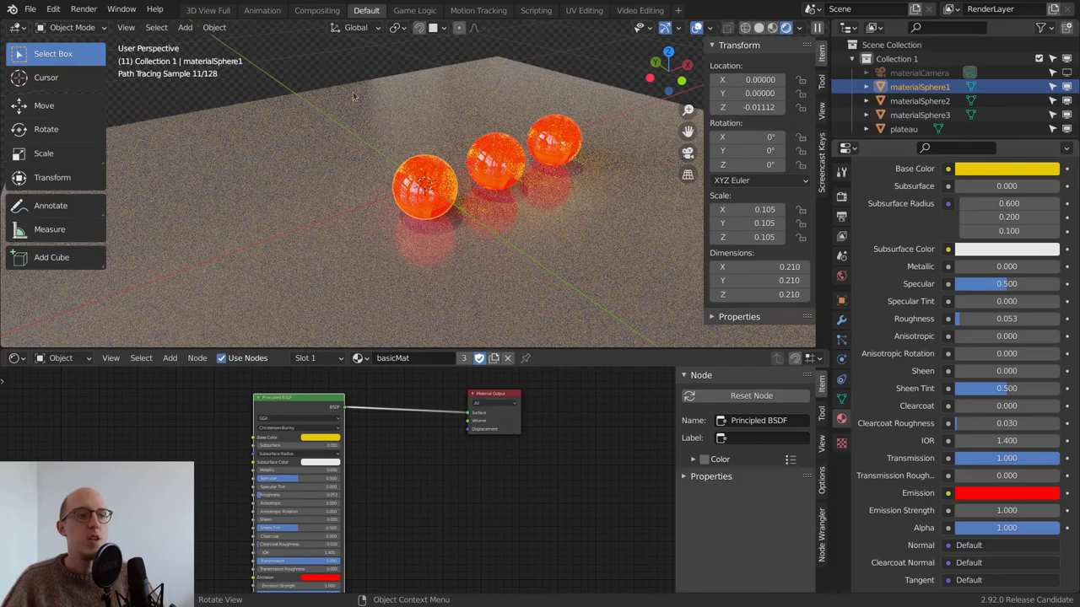
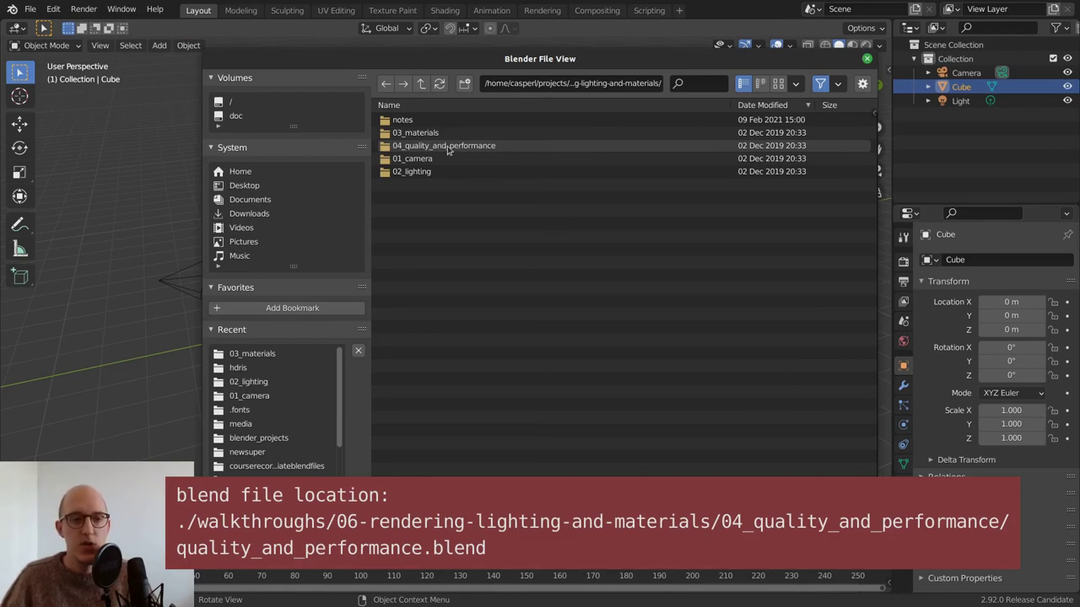
Step: Open quality_and_performance.blend from the 04_quality_and_performance folder and bring the whole camera frame into view
double_click(443, 147)
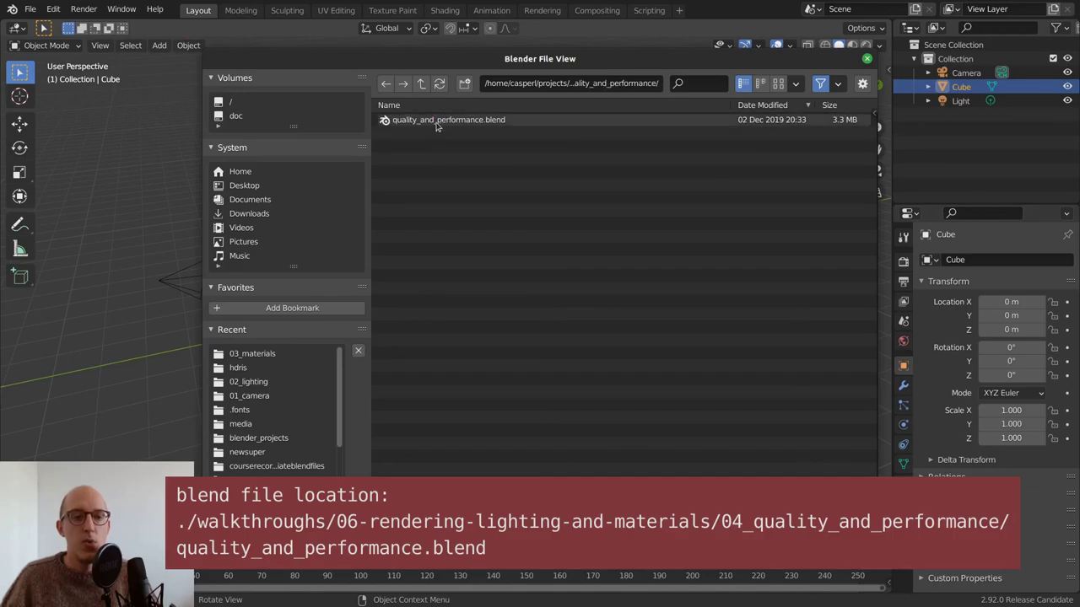
double_click(437, 121)
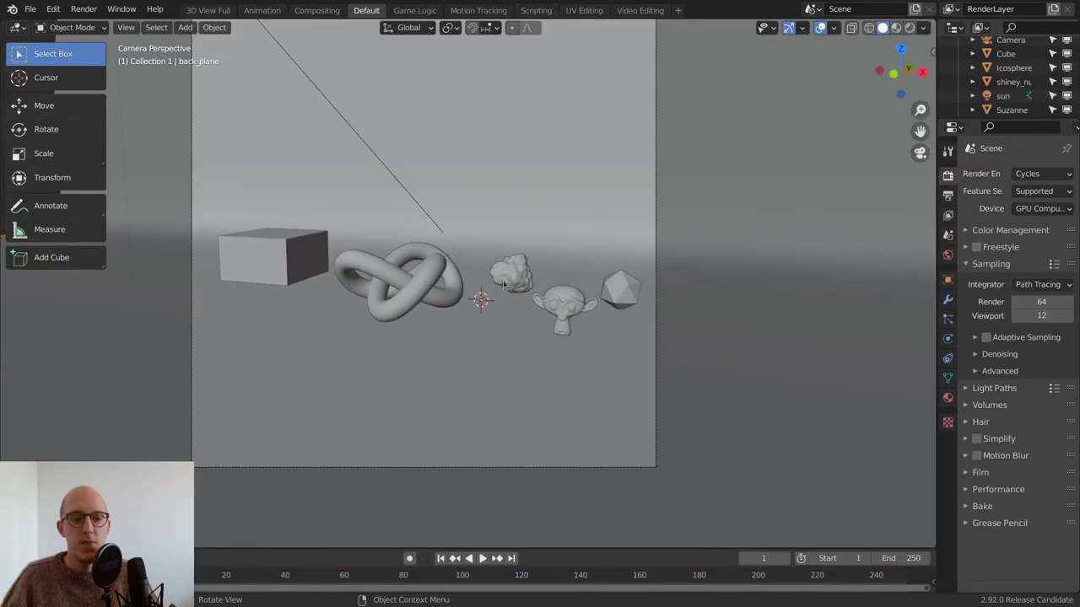
scroll(495, 269, left, 5)
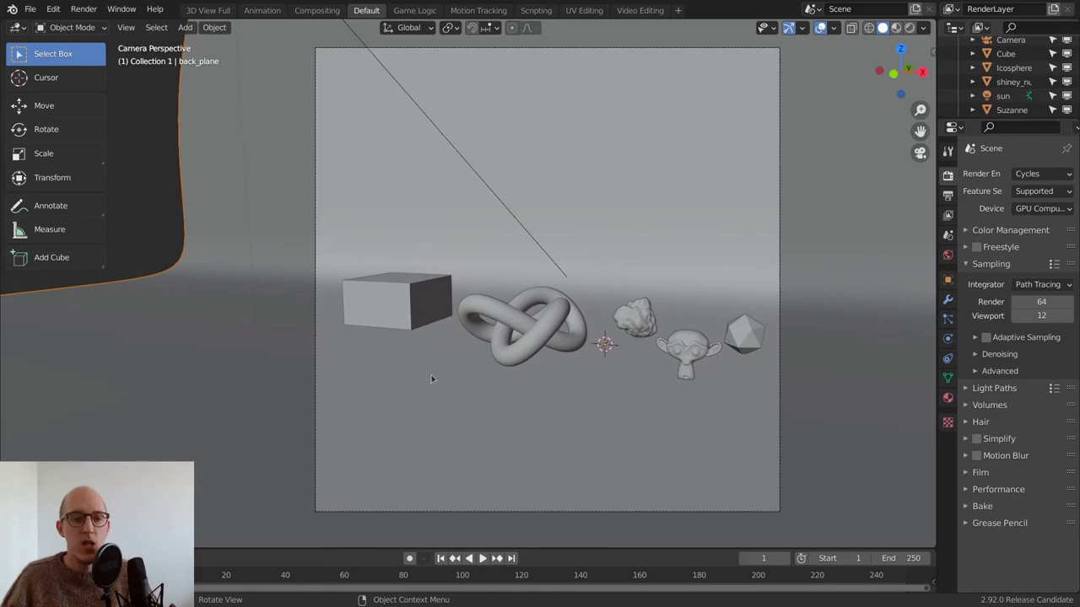
scroll(458, 215, right, 2)
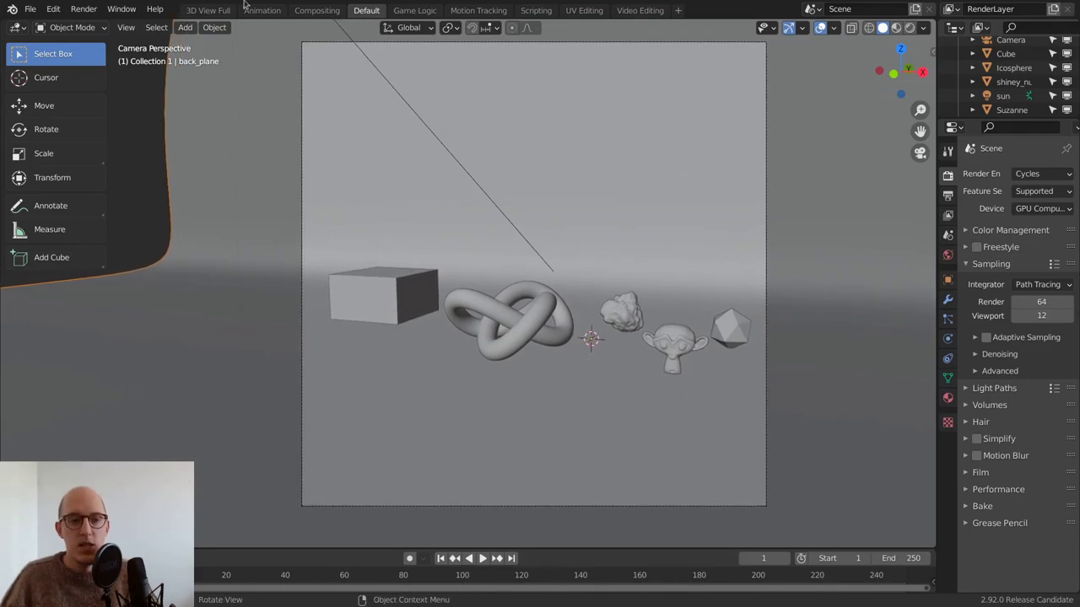
Step: Show the scene in Rendered viewport shading and widen the properties editor so its setting names are readable
key(z)
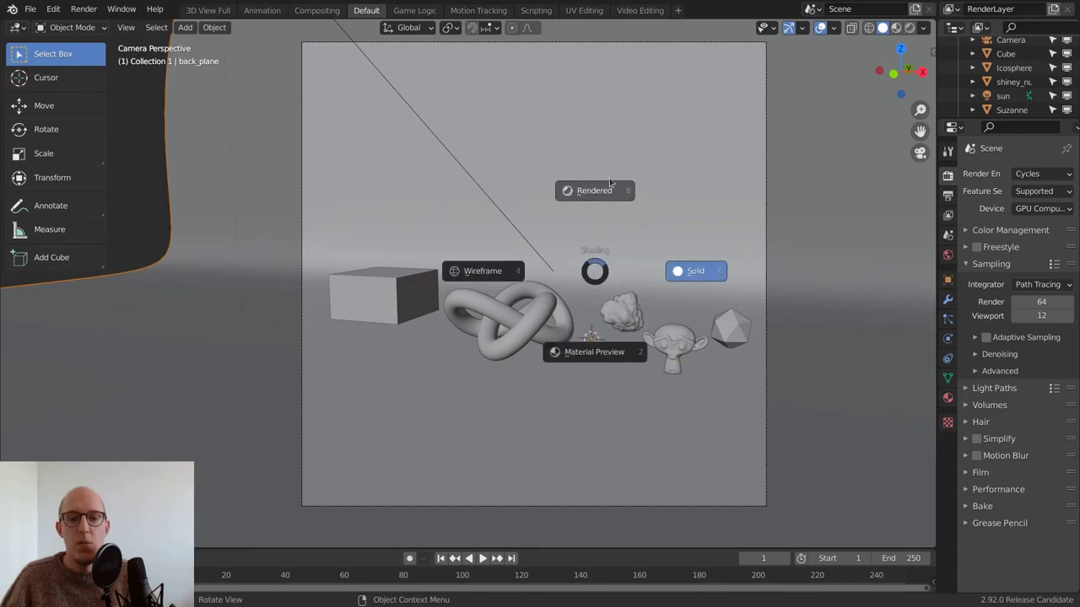
click(607, 193)
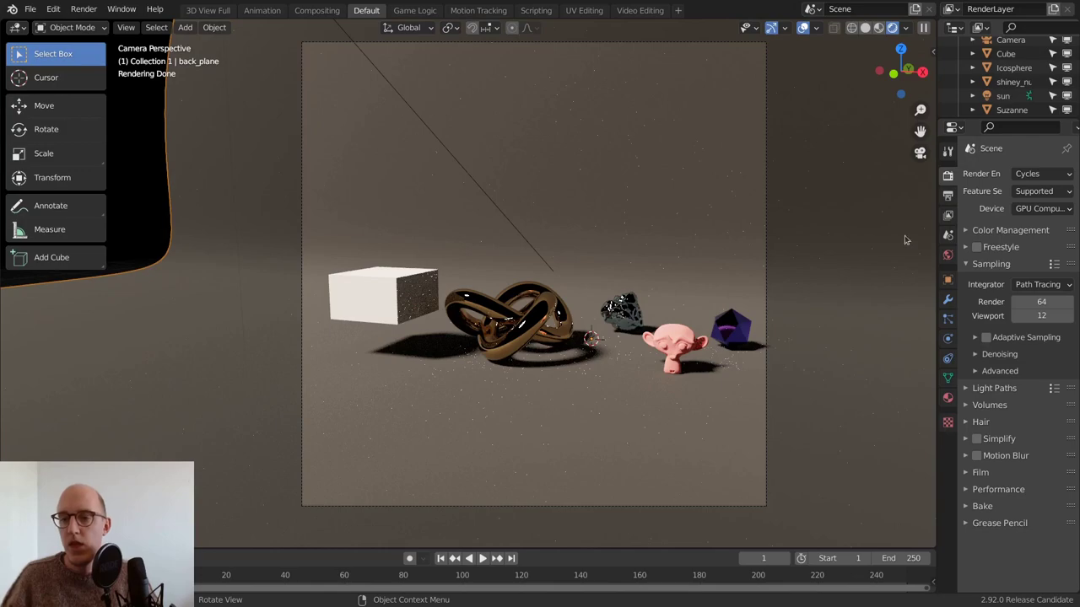
drag(935, 212, 740, 231)
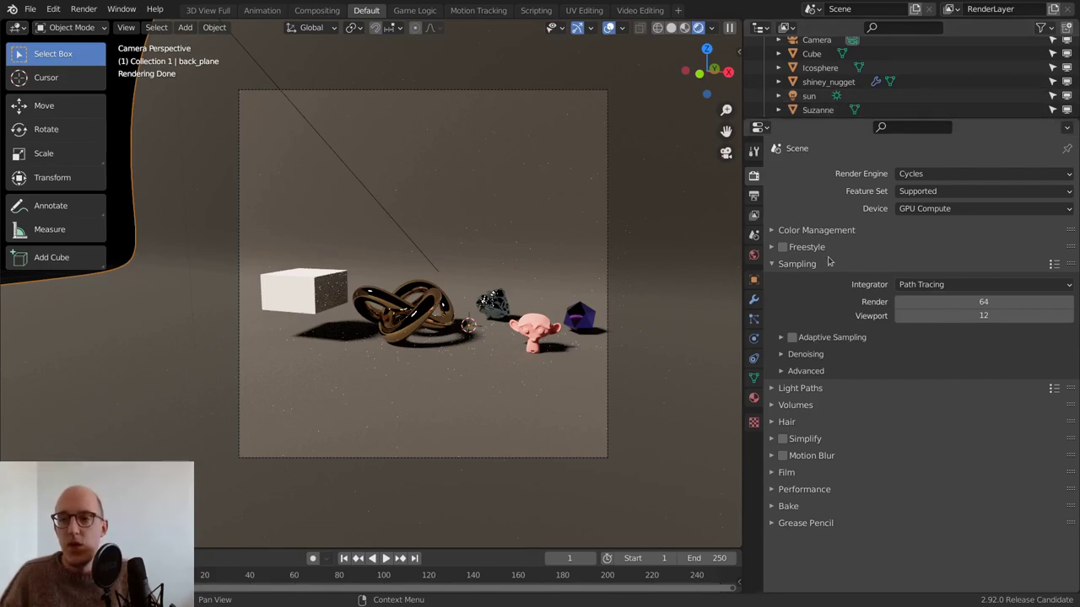
Step: Look through the available Render Engine and Feature Set options without changing either setting
click(931, 174)
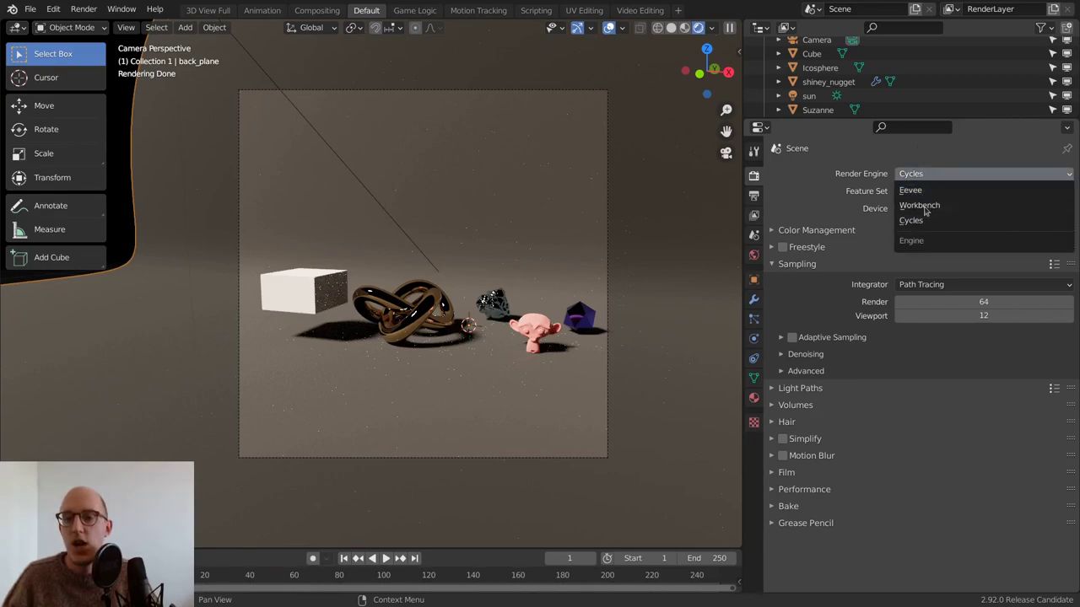
click(927, 174)
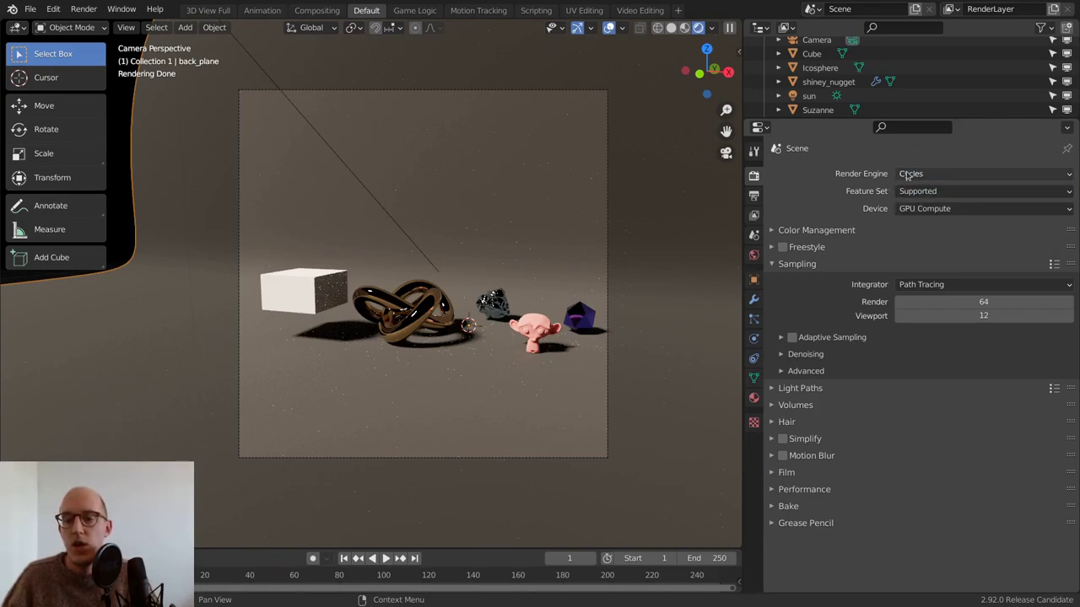
click(909, 174)
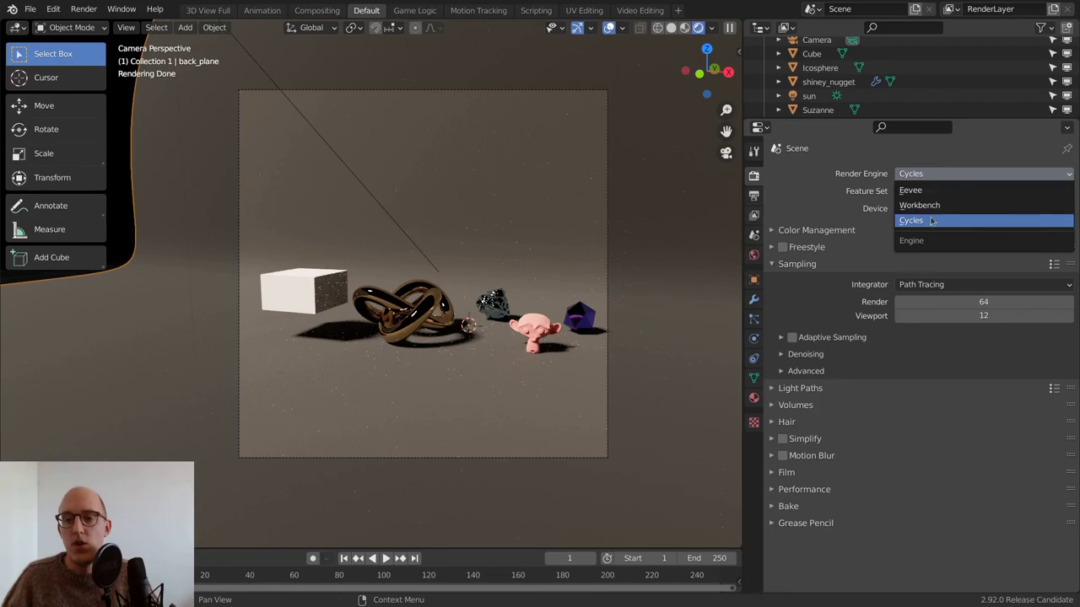
click(933, 175)
click(917, 193)
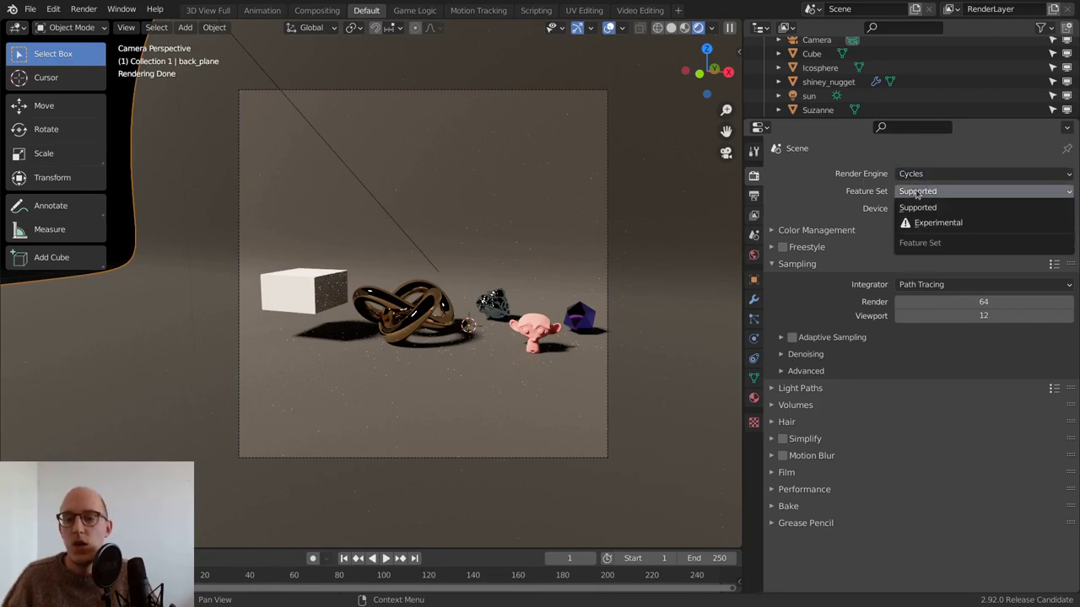
click(939, 193)
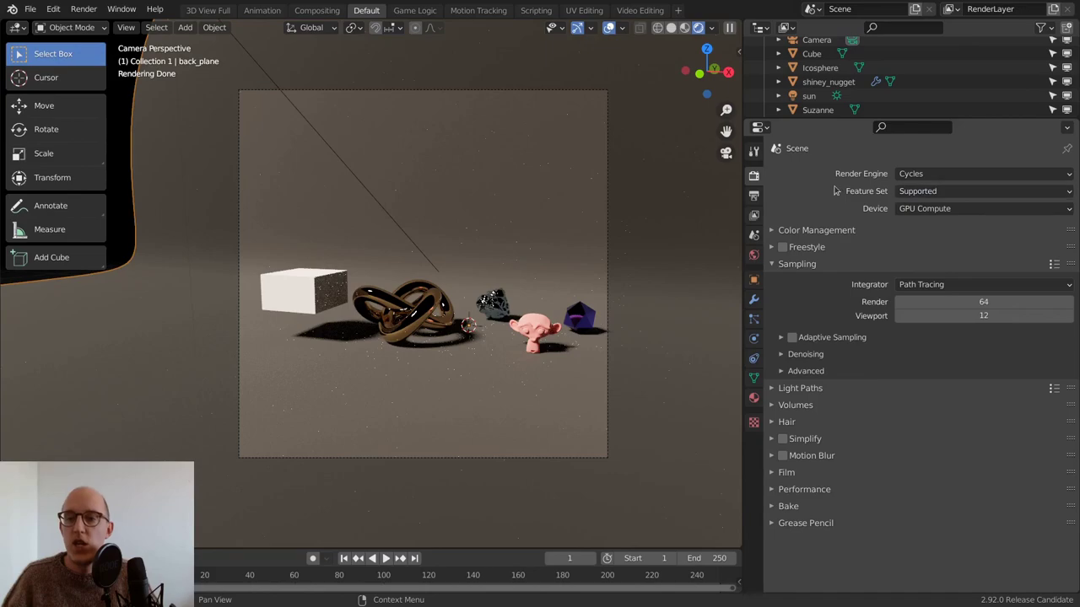
click(940, 192)
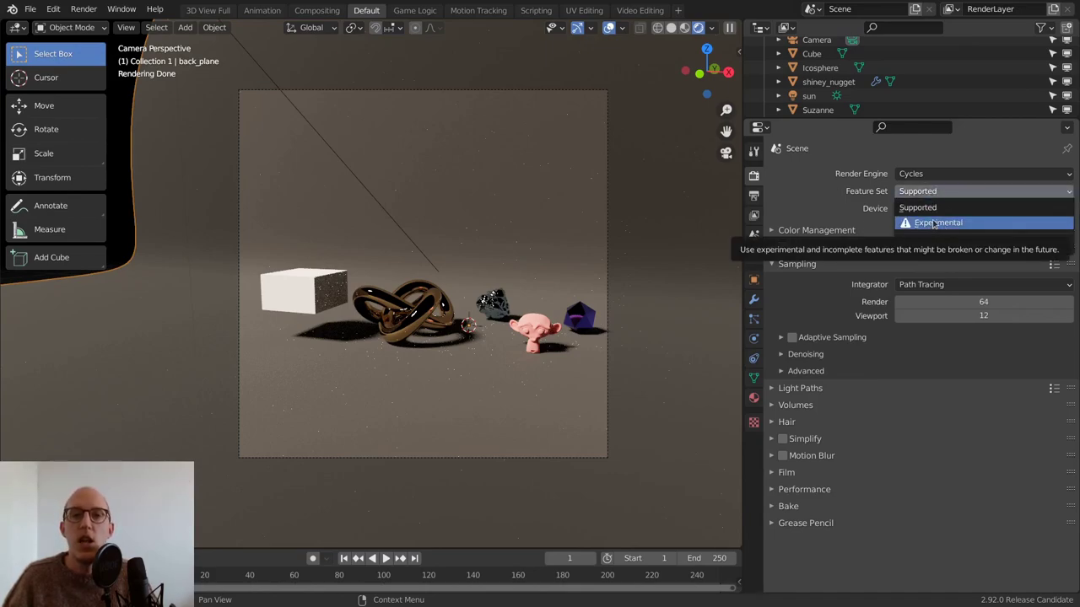
click(937, 197)
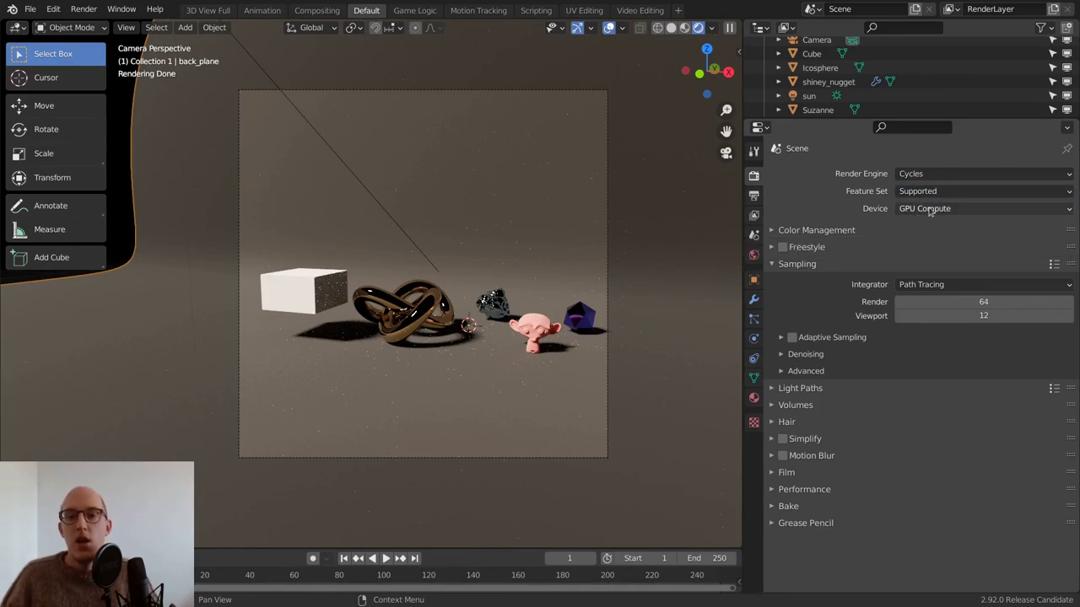
Step: Try the CPU as the Cycles render device, return it to GPU Compute, and compare how the viewport renders
click(930, 209)
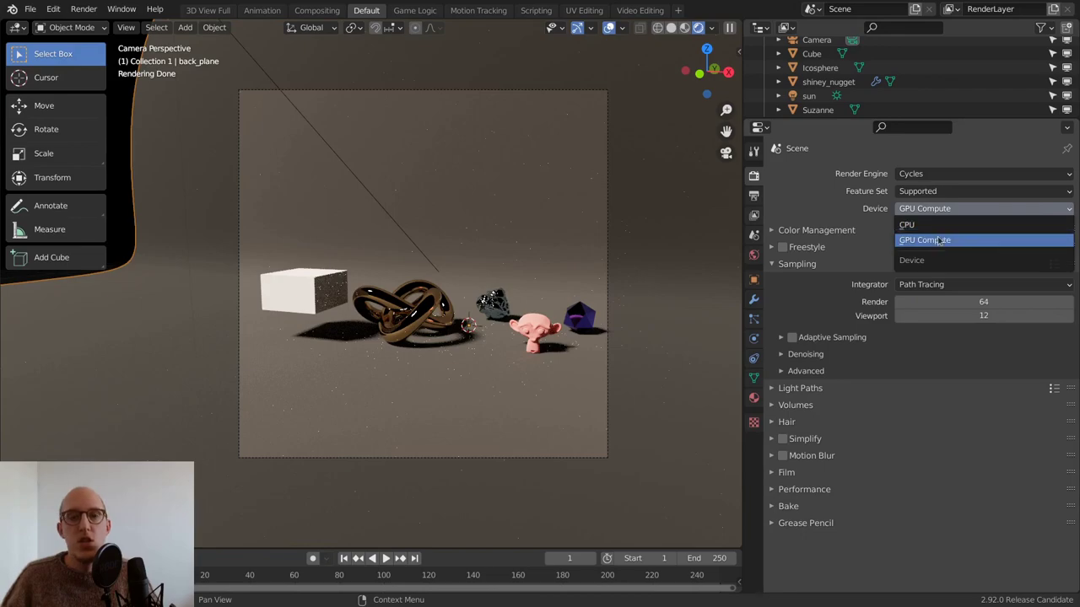
click(911, 225)
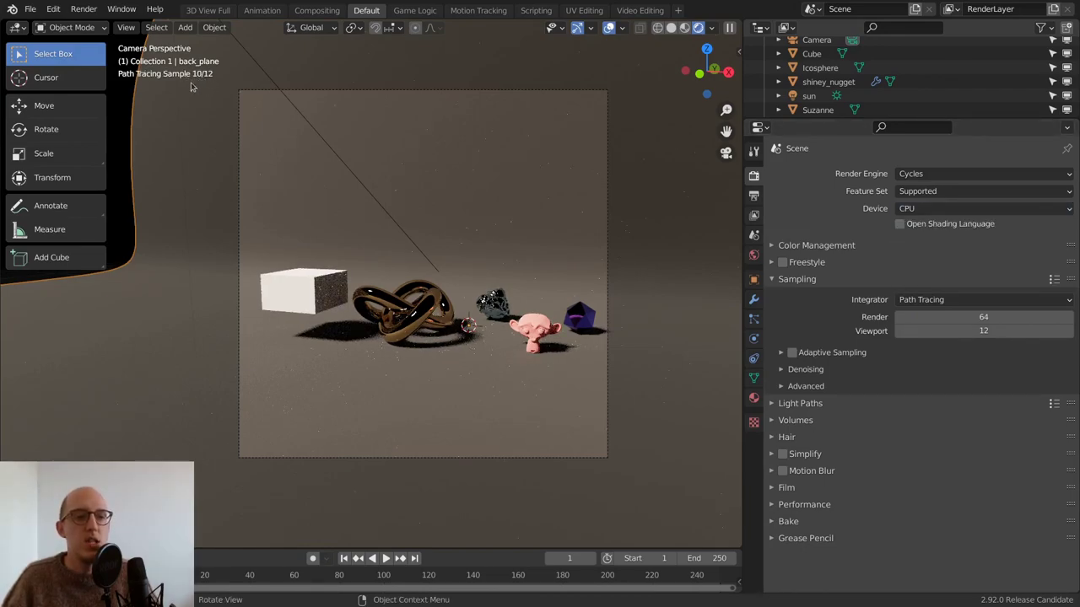
click(952, 209)
click(943, 242)
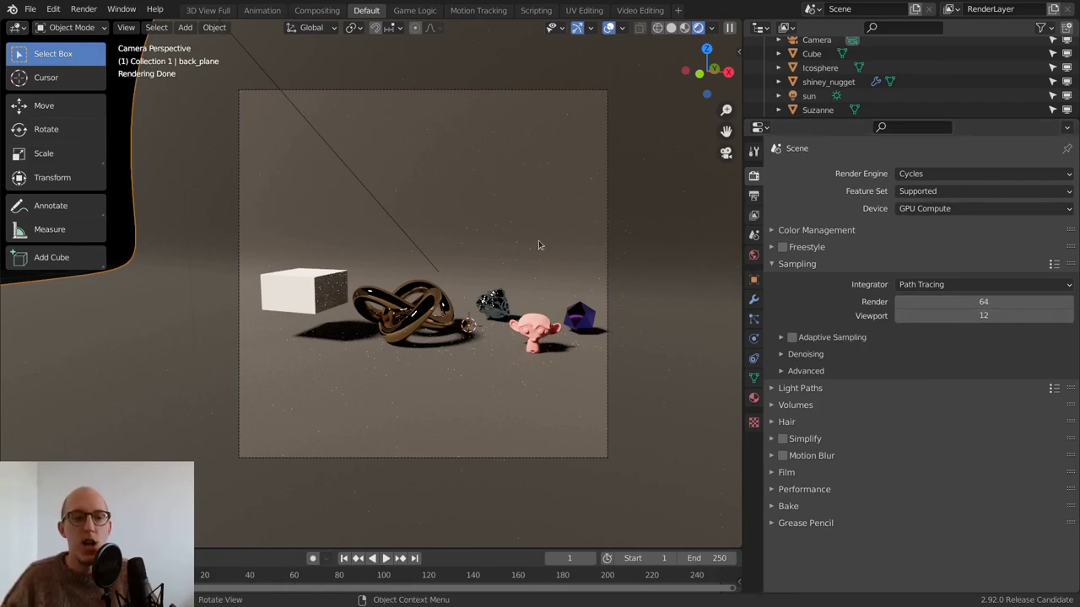
middle_drag(539, 245, 501, 228)
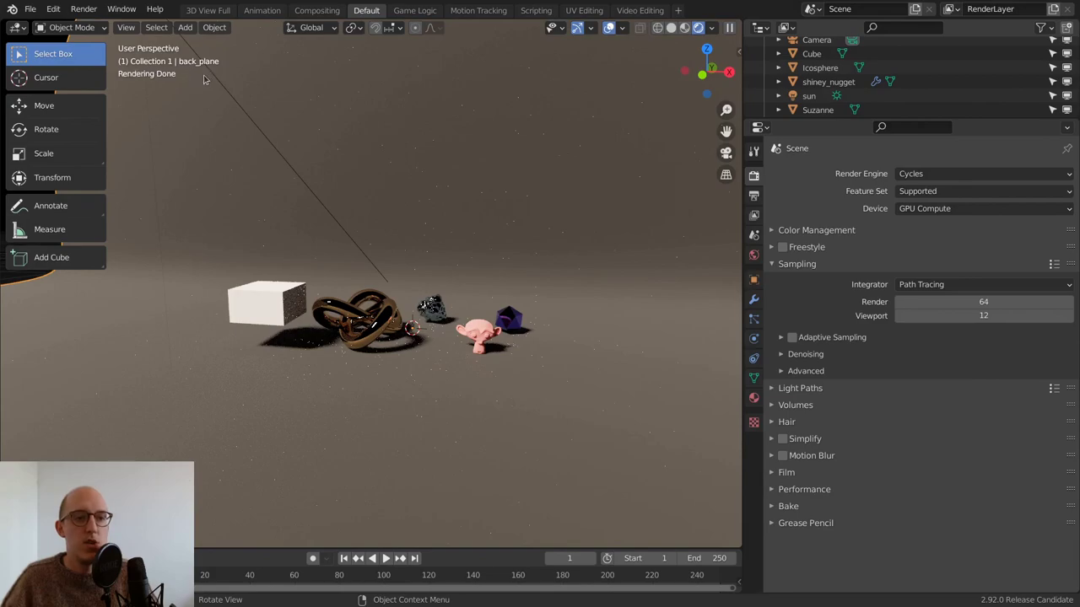
key(KP_0)
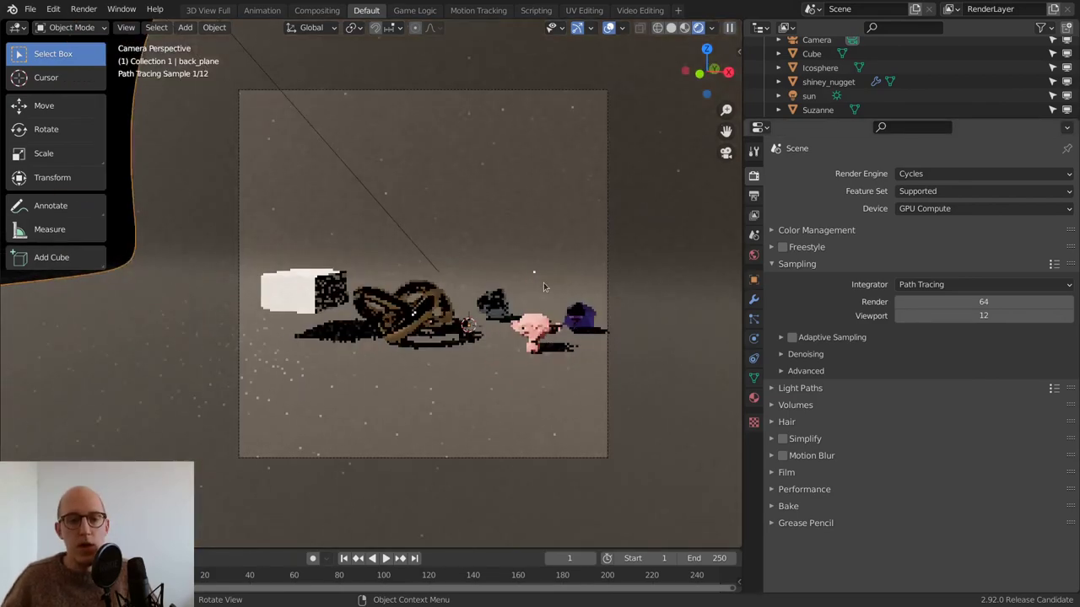
Step: Set the viewport sample count to 32
click(994, 317)
text(32)
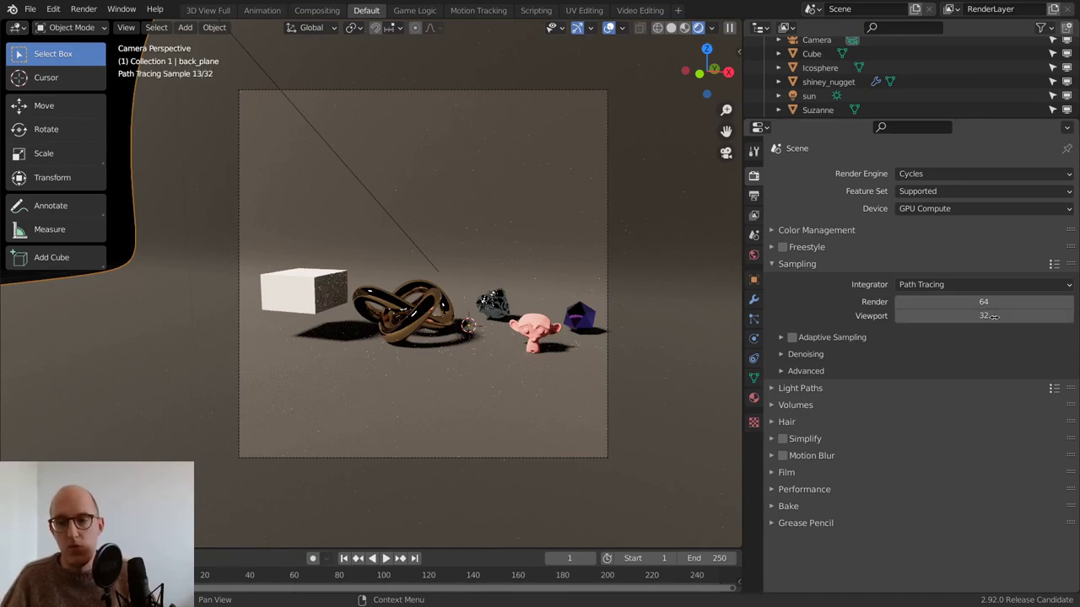
key(Return)
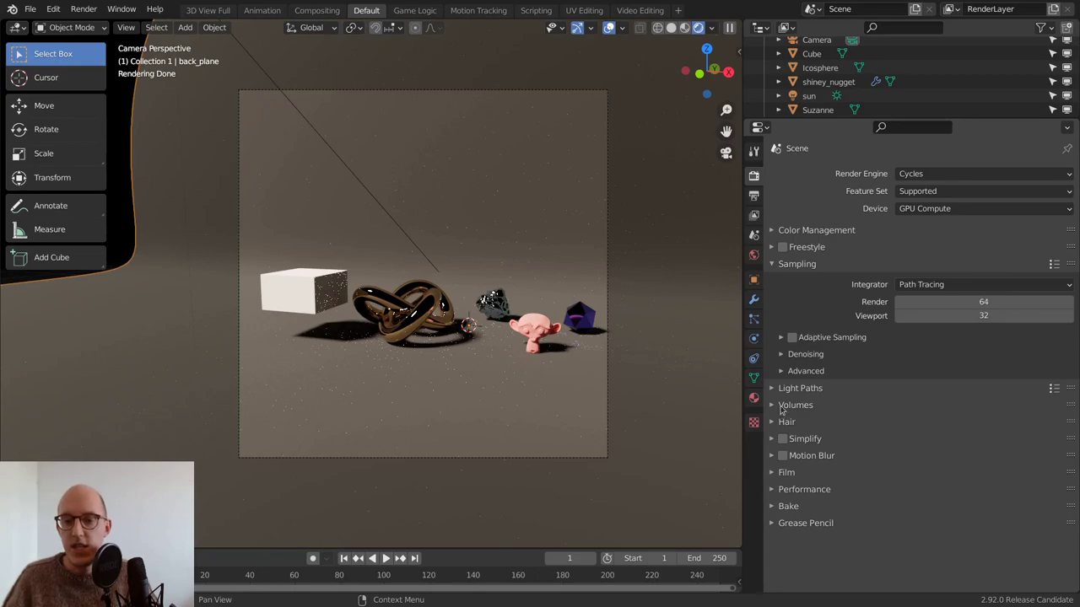
Step: Collapse the Sampling settings, expand Light Paths, and reset the total maximum bounces to 0
click(788, 267)
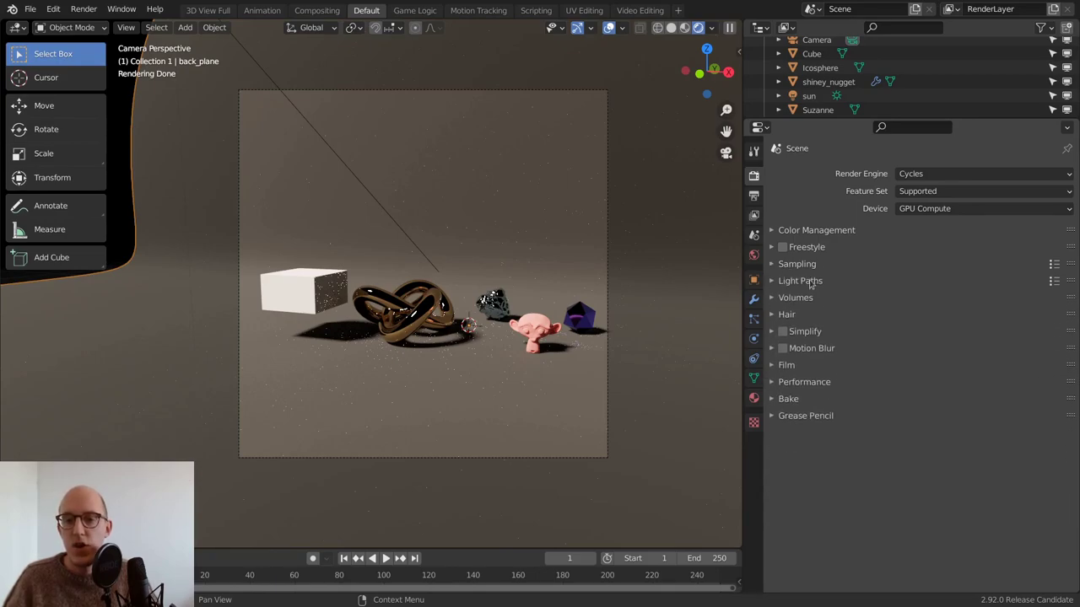
click(792, 286)
scroll(859, 277, down, 2)
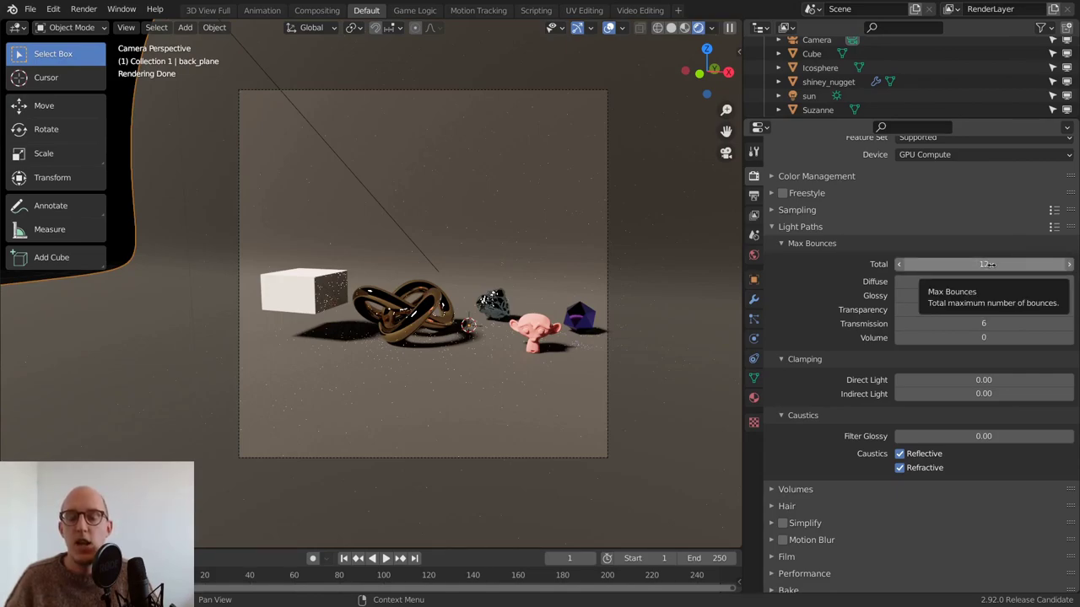
key(BackSpace)
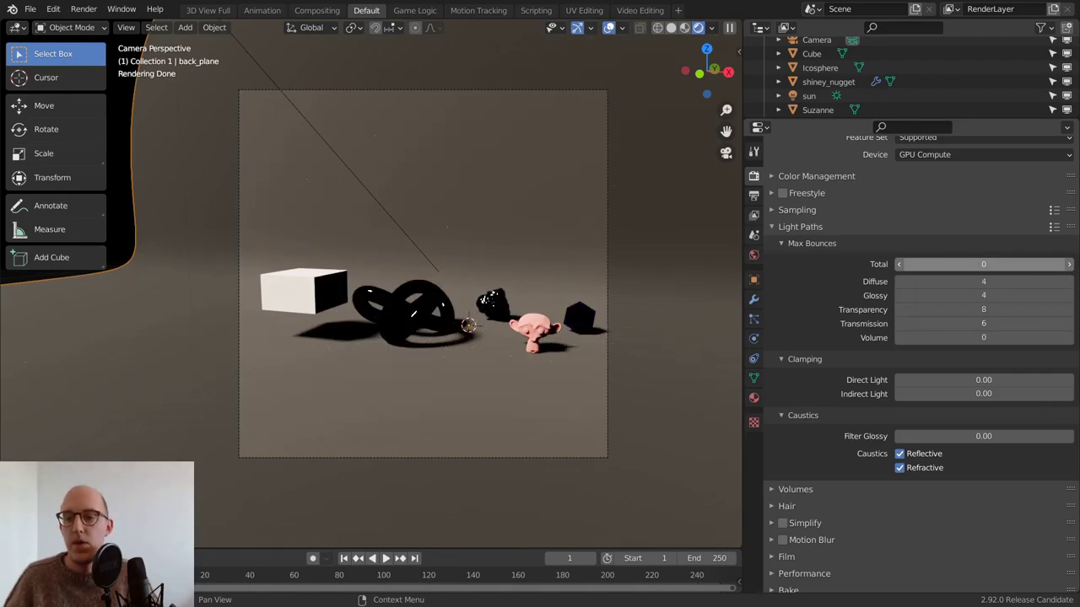
Step: Set the total maximum light bounces to 4
click(975, 264)
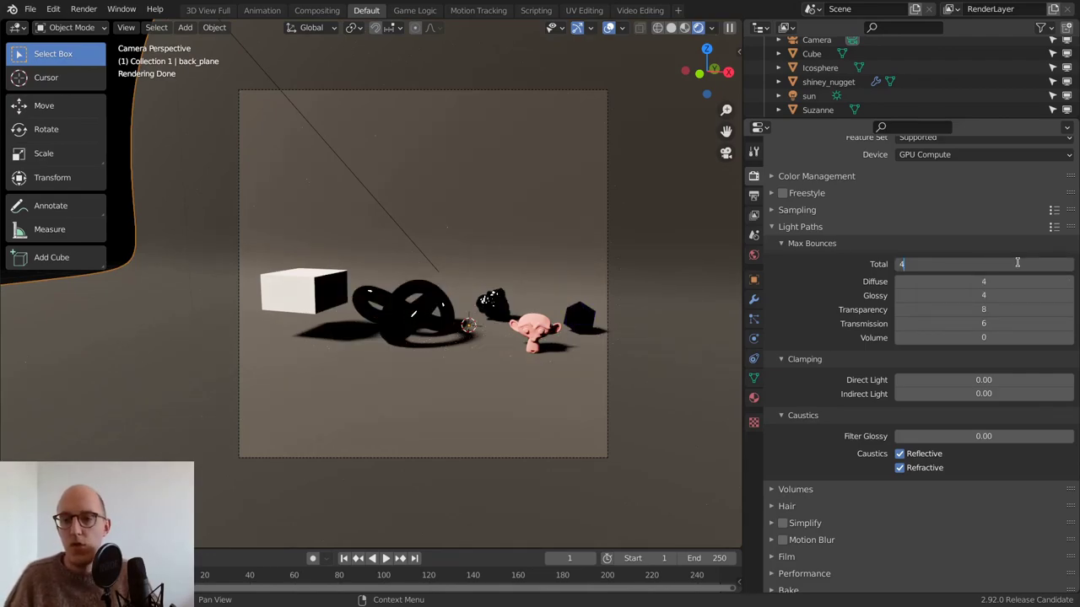
text(4)
key(Return)
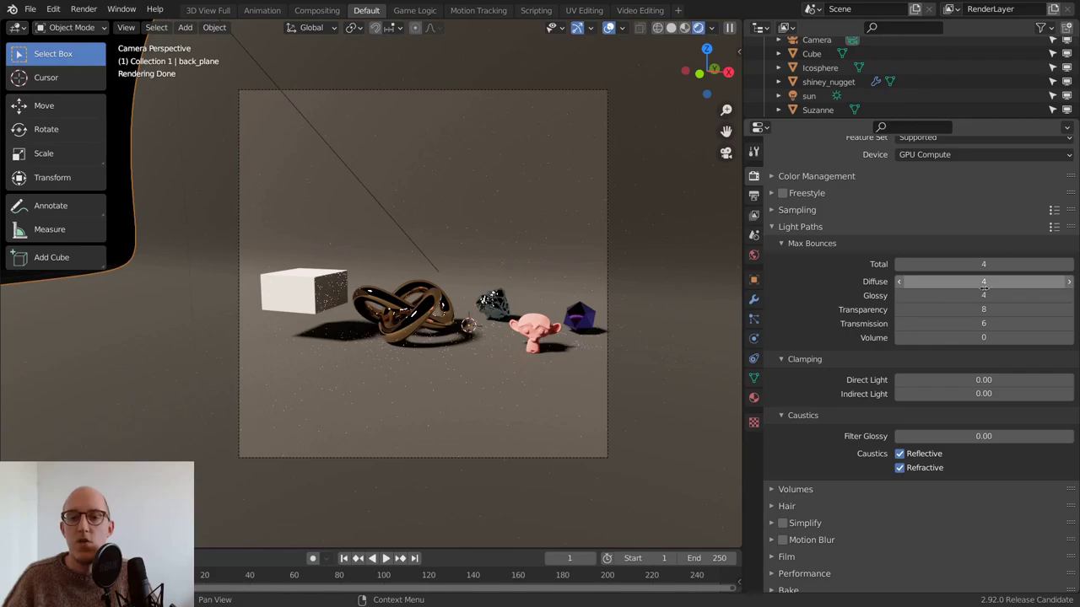
Step: Try maximum bounces of 2 and 3 for both Diffuse and Glossy, and return both values to 4
drag(981, 285, 981, 285)
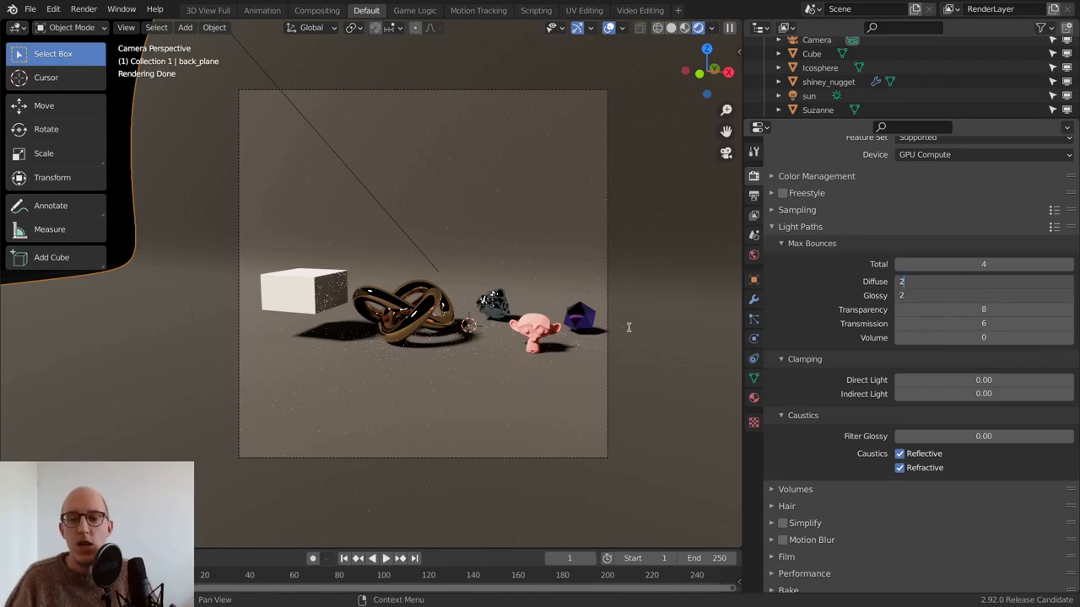
key(Return)
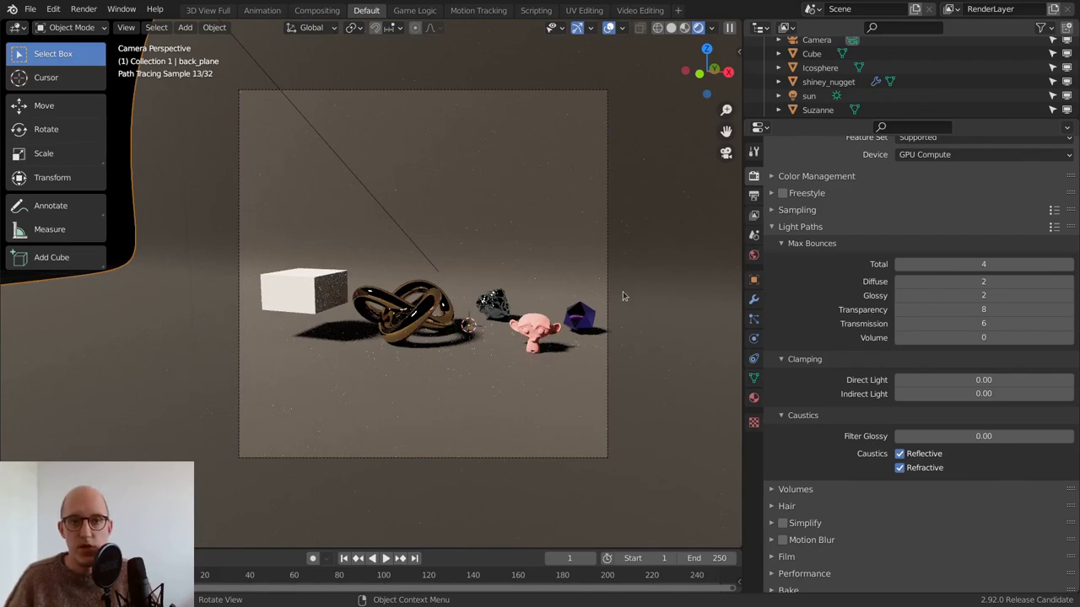
drag(980, 281, 980, 295)
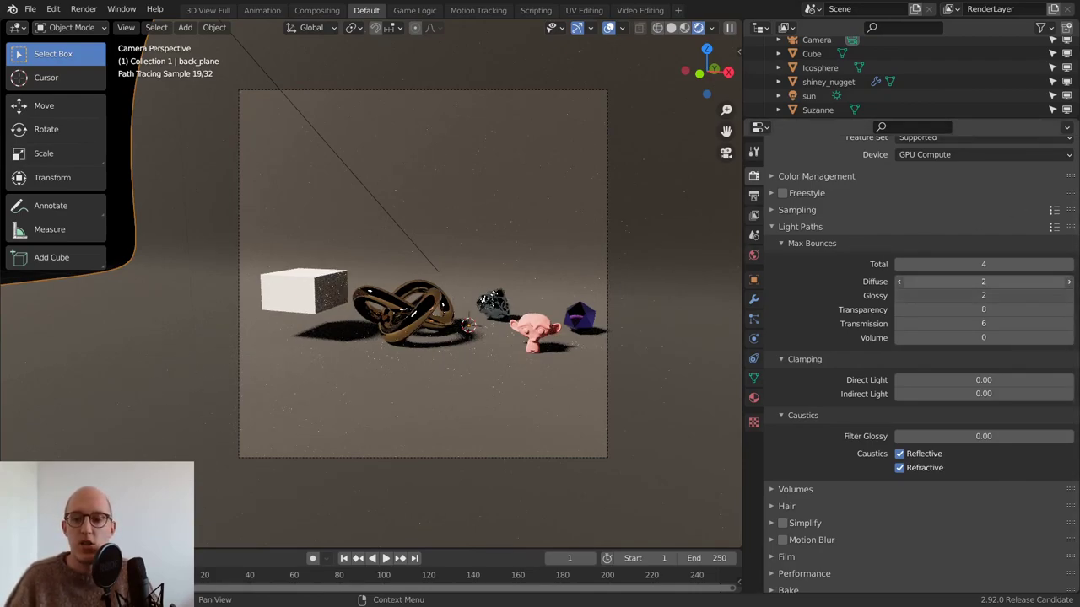
text(3)
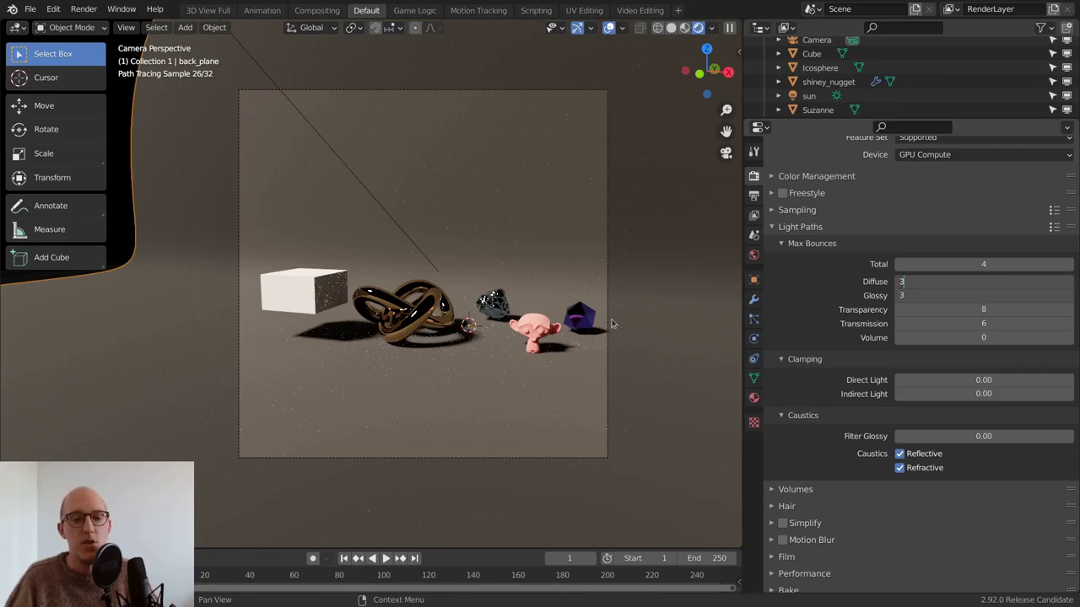
key(Return)
mouse_move(991, 282)
mouse_down()
mouse_move(994, 295)
mouse_move(981, 283)
mouse_up()
key(Escape)
text(4)
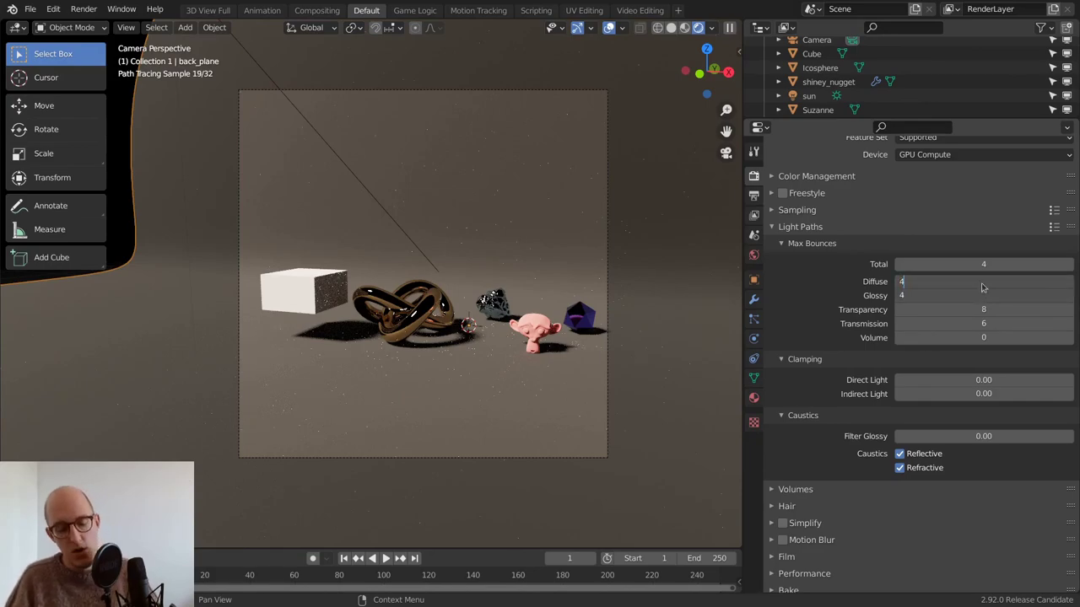
key(Tab)
text(4)
Step: Confirm the total maximum bounces at 4 and render the image in a separate window
double_click(991, 264)
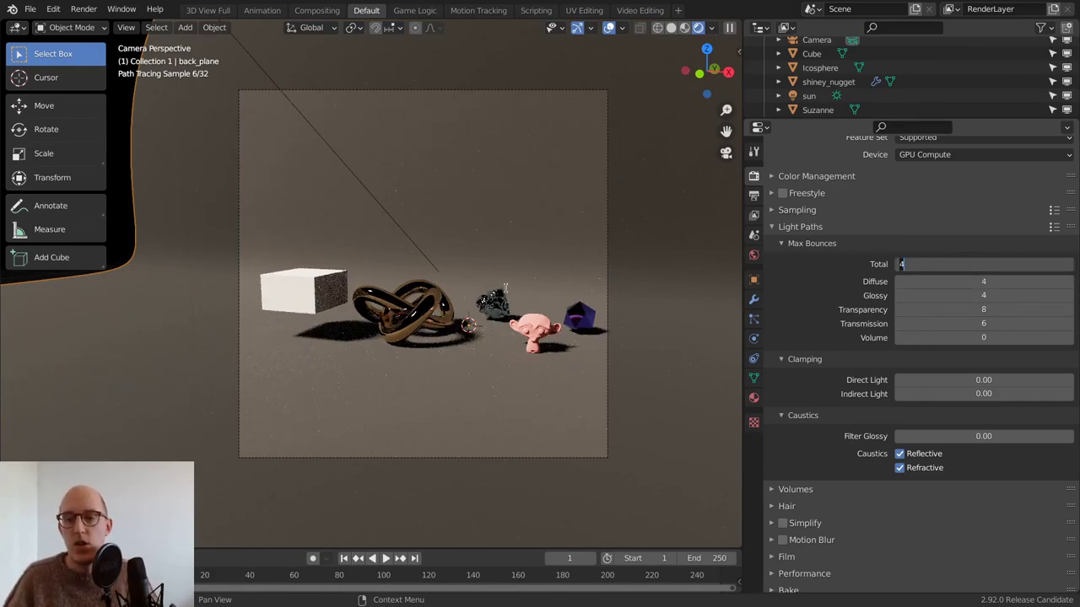
key(Return)
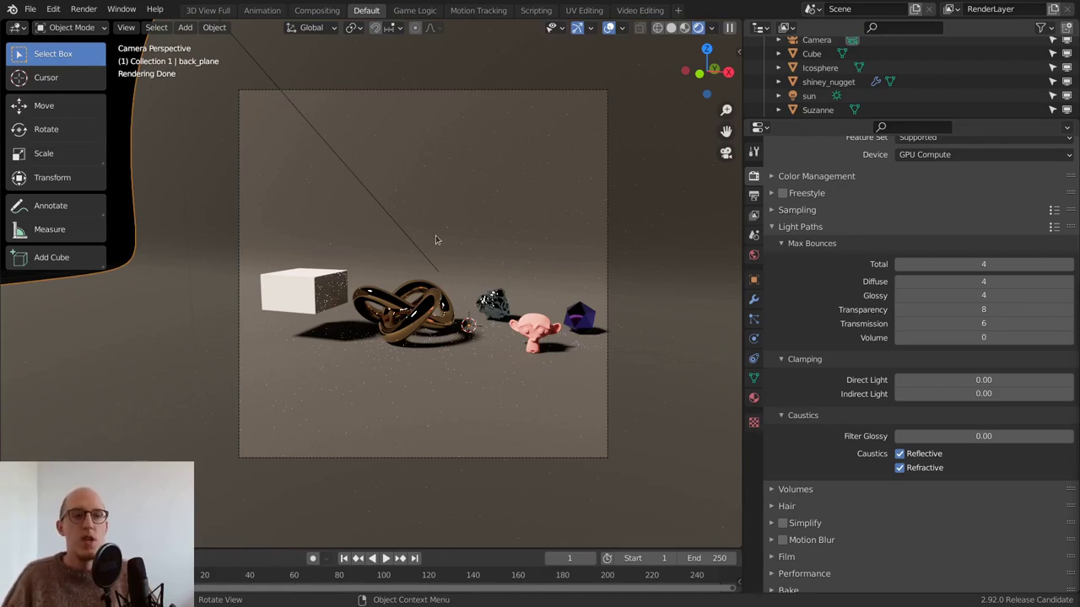
click(86, 11)
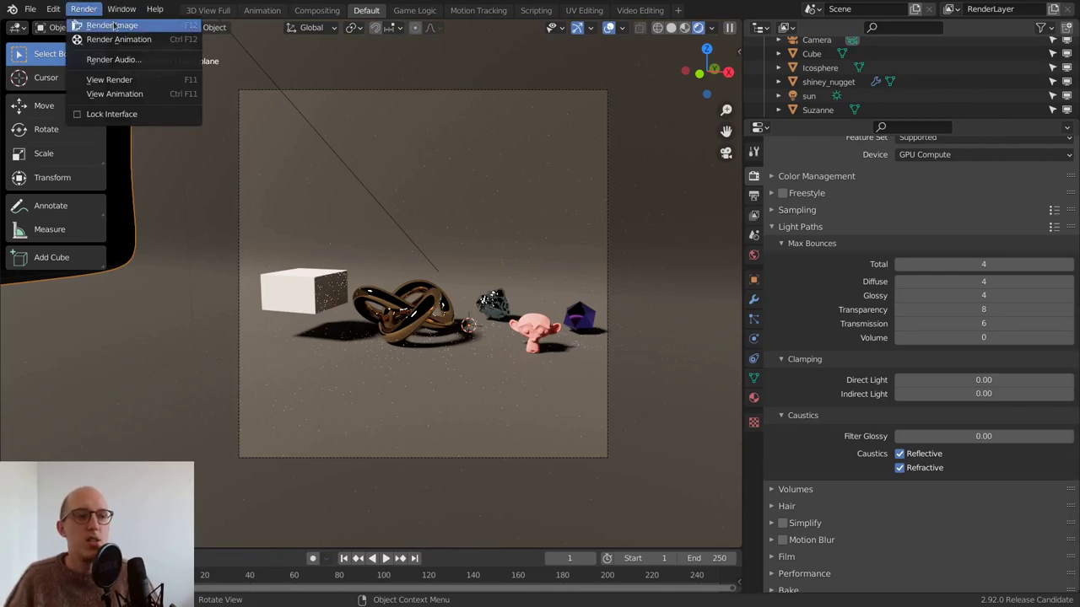
click(112, 25)
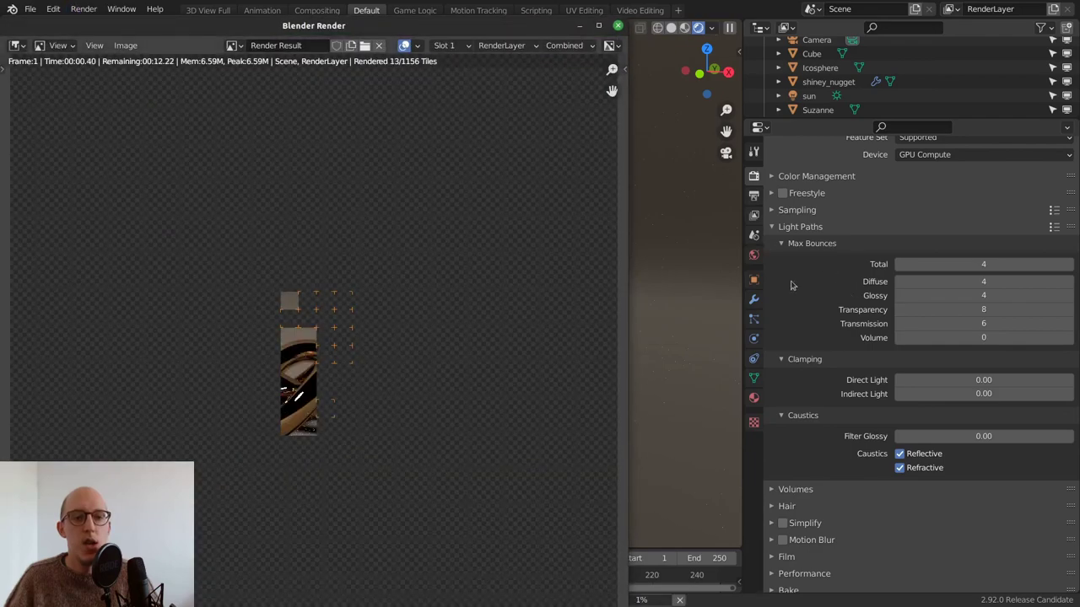
drag(426, 26, 657, 28)
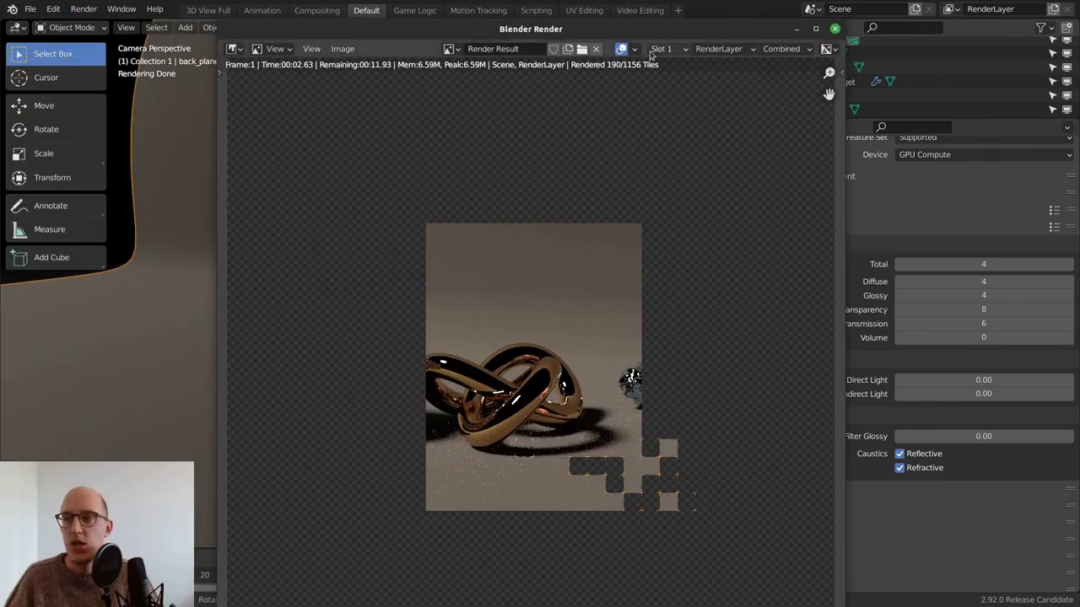
scroll(414, 385, up, 1)
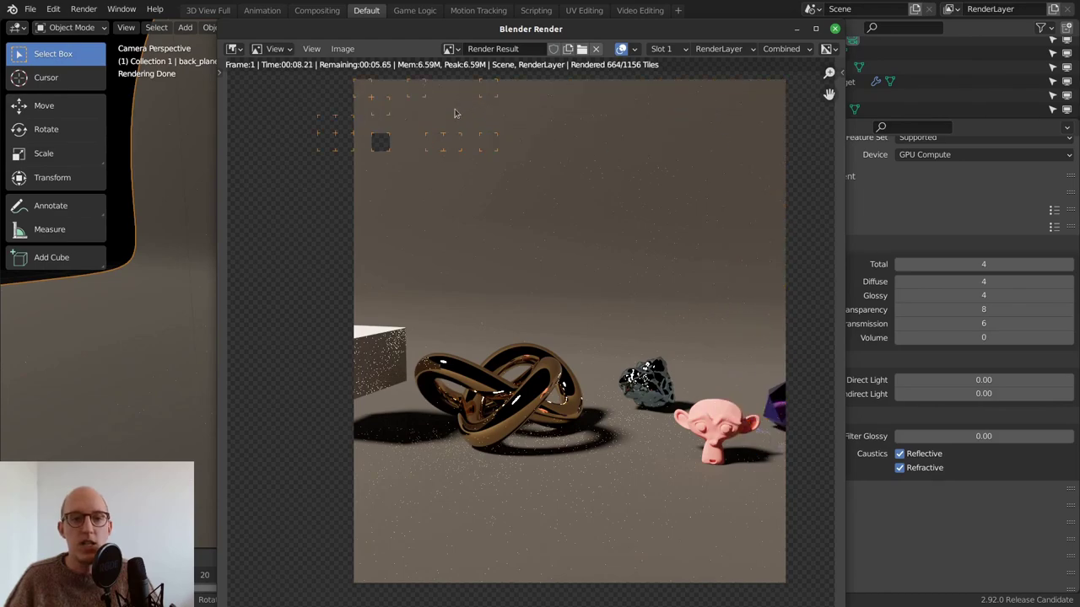
scroll(724, 366, down, 2)
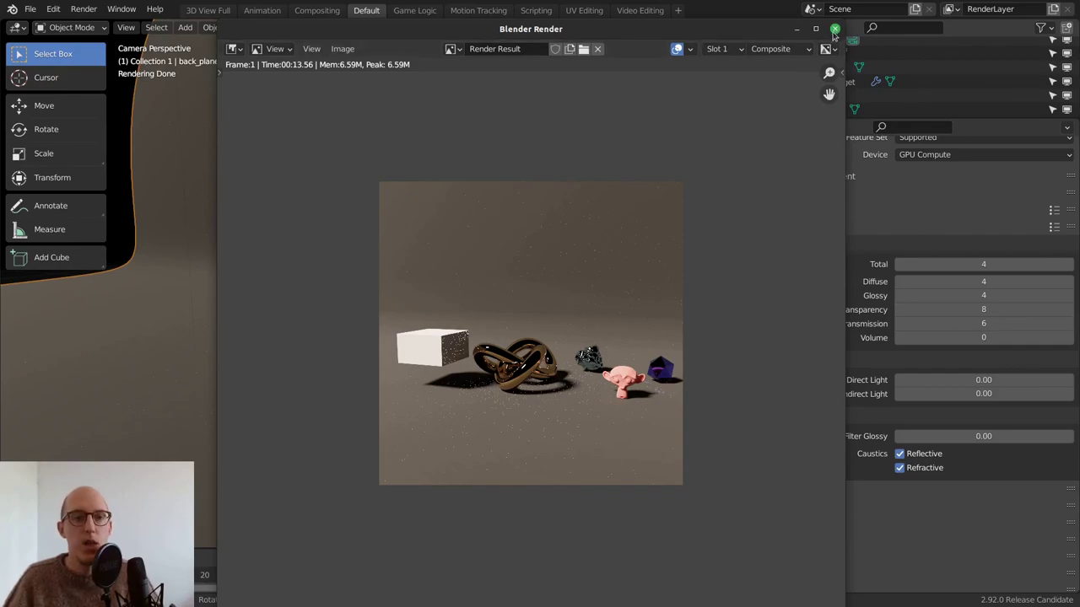
Step: Examine the fireflies on the cube's shaded face and the torus knot, sampling pixel values of bright and neighbouring pixels
scroll(506, 403, up, 6)
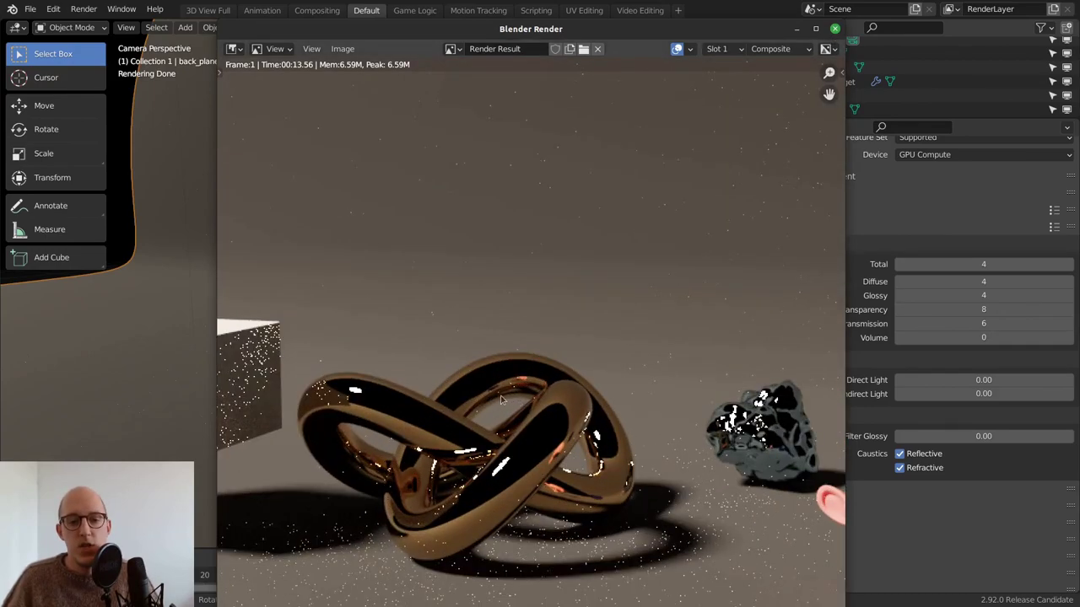
middle_drag(424, 348, 626, 224)
scroll(625, 224, up, 5)
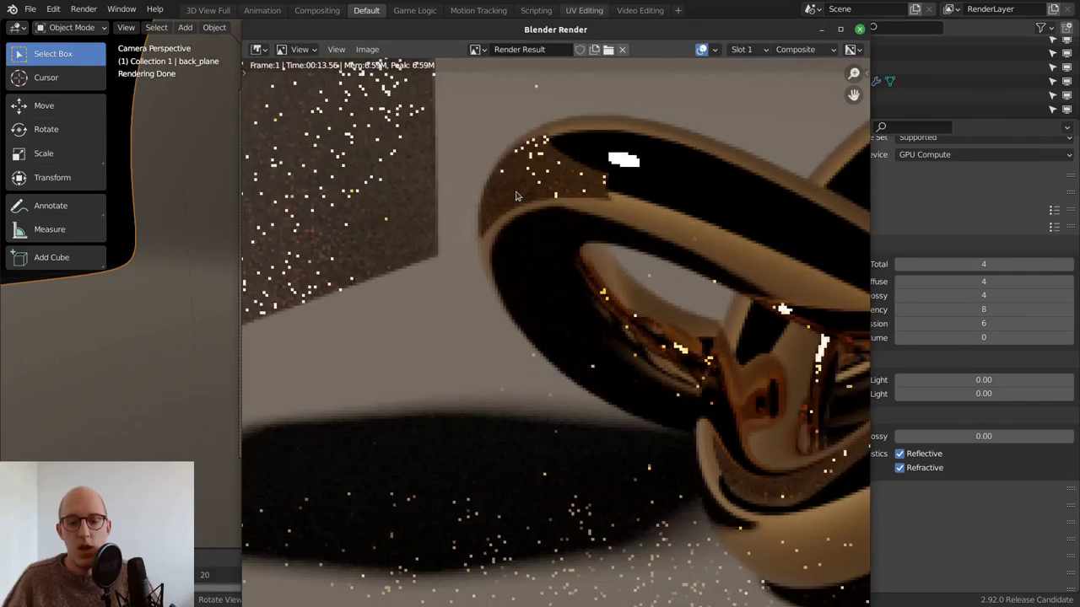
drag(568, 168, 383, 113)
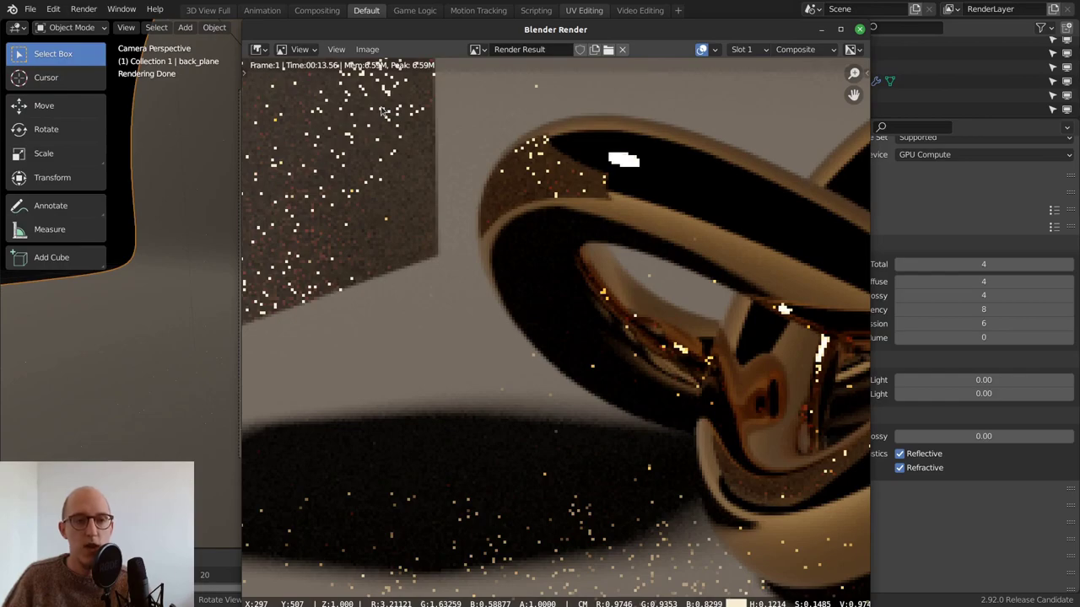
drag(383, 112, 382, 109)
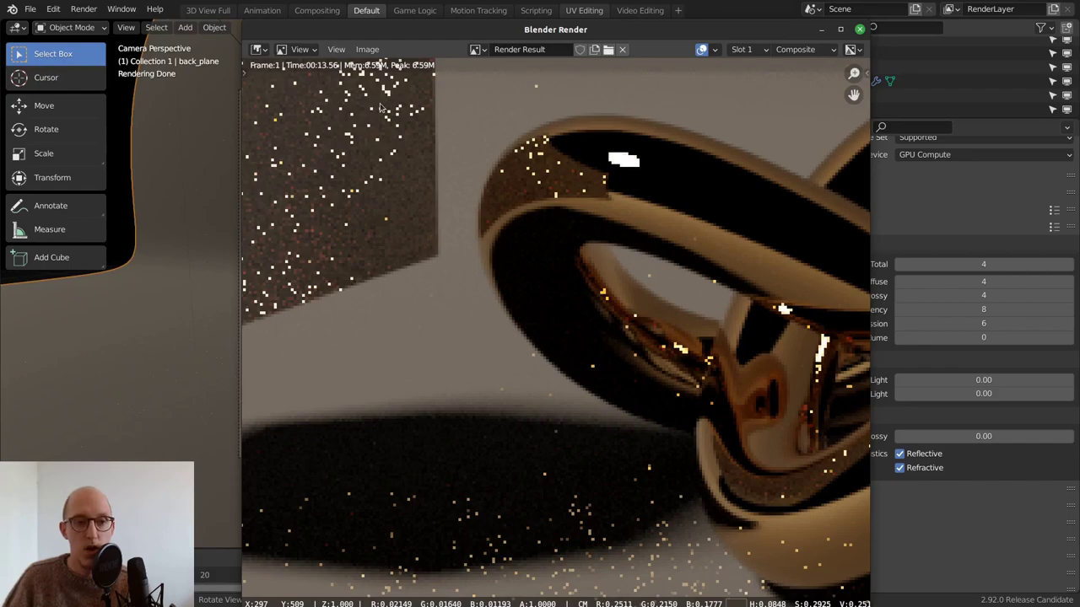
drag(382, 110, 383, 112)
scroll(436, 167, down, 5)
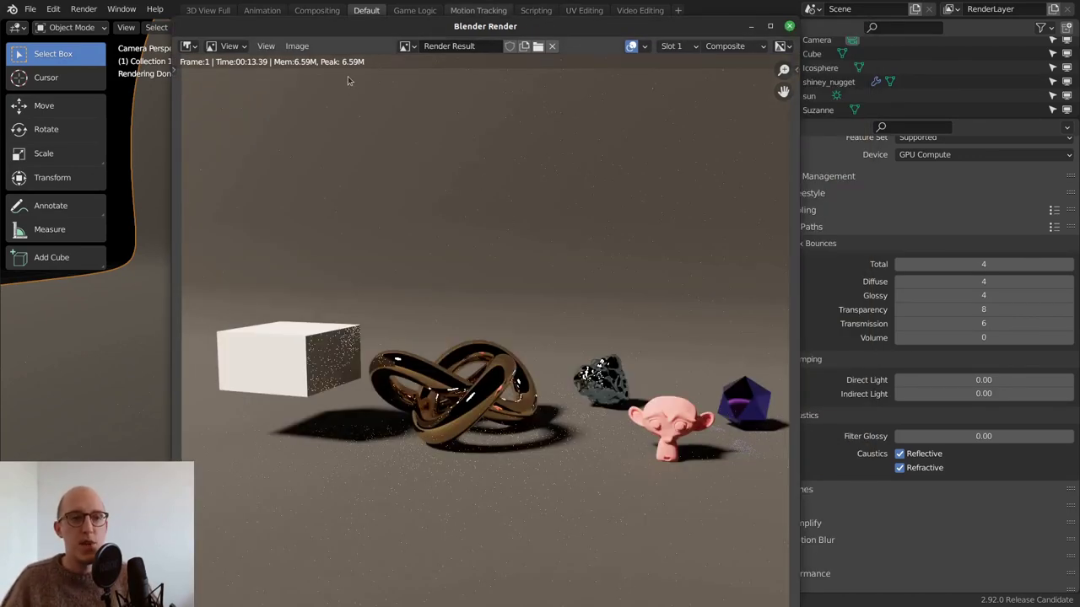
Step: Start saving the rendered image as rendered.png, and close the file dialog without saving
click(302, 48)
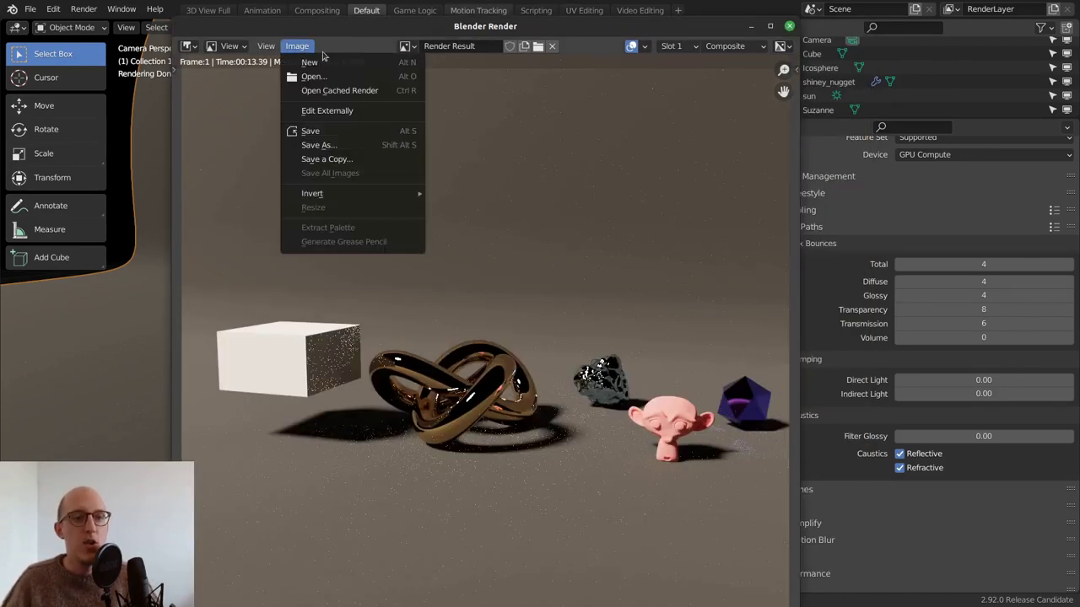
click(338, 132)
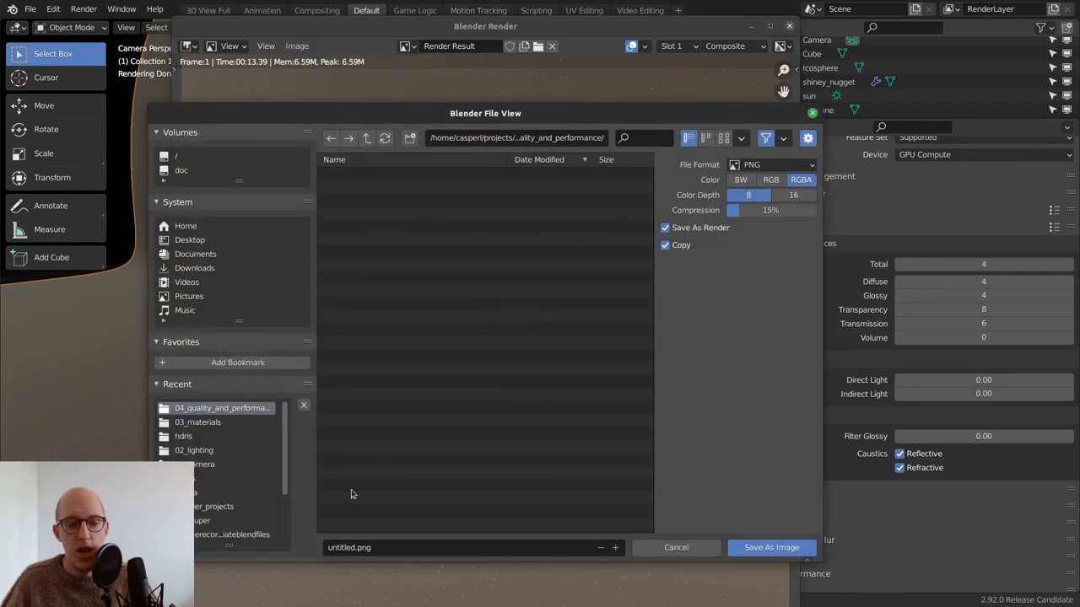
click(347, 547)
click(346, 547)
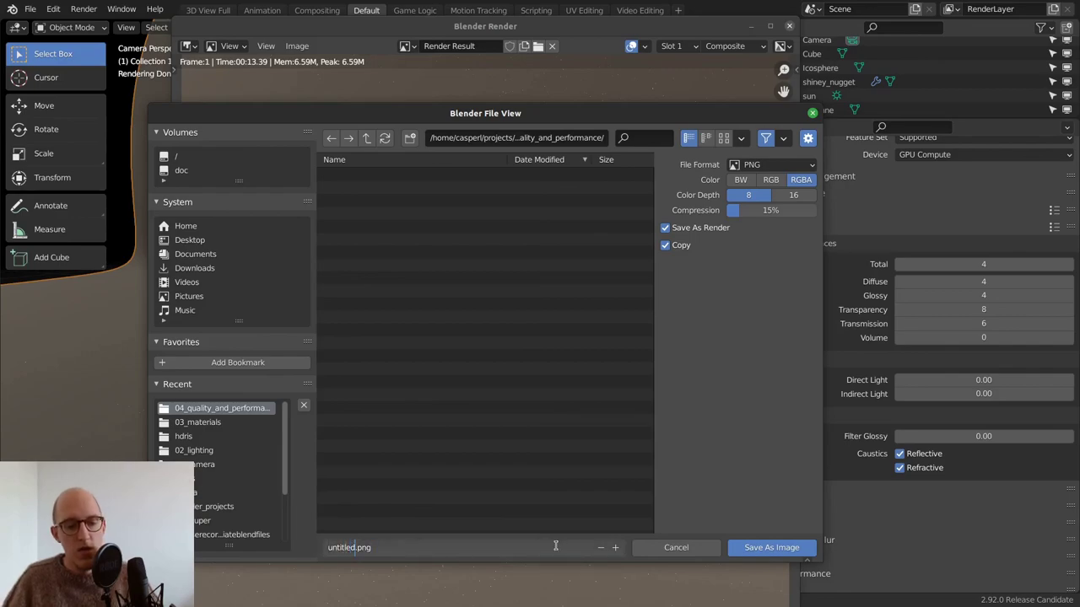
key(shift+Home)
key(BackSpace)
text(renderedd)
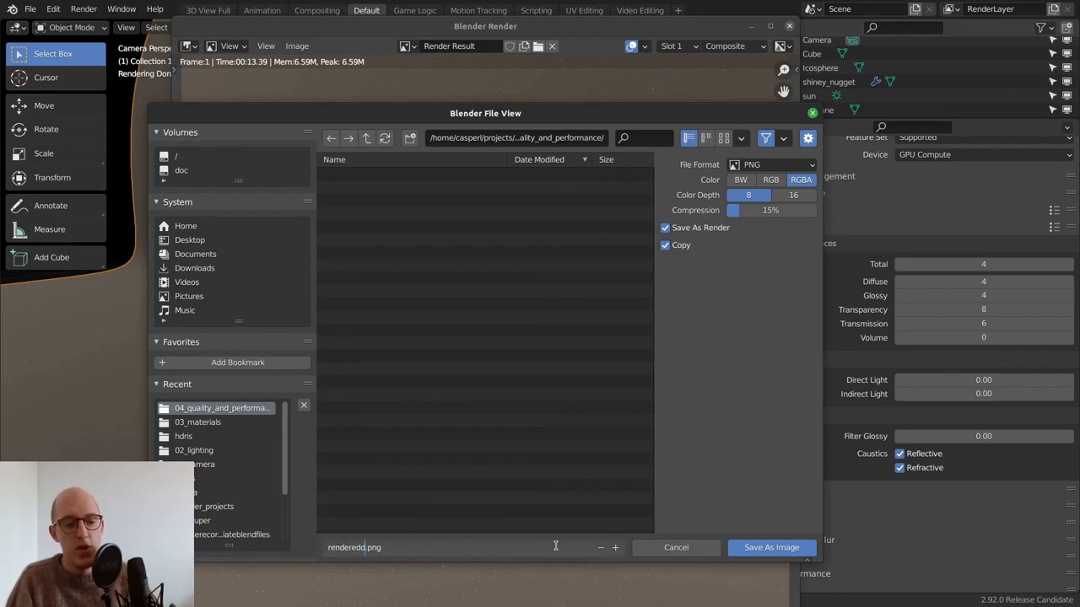
key(BackSpace)
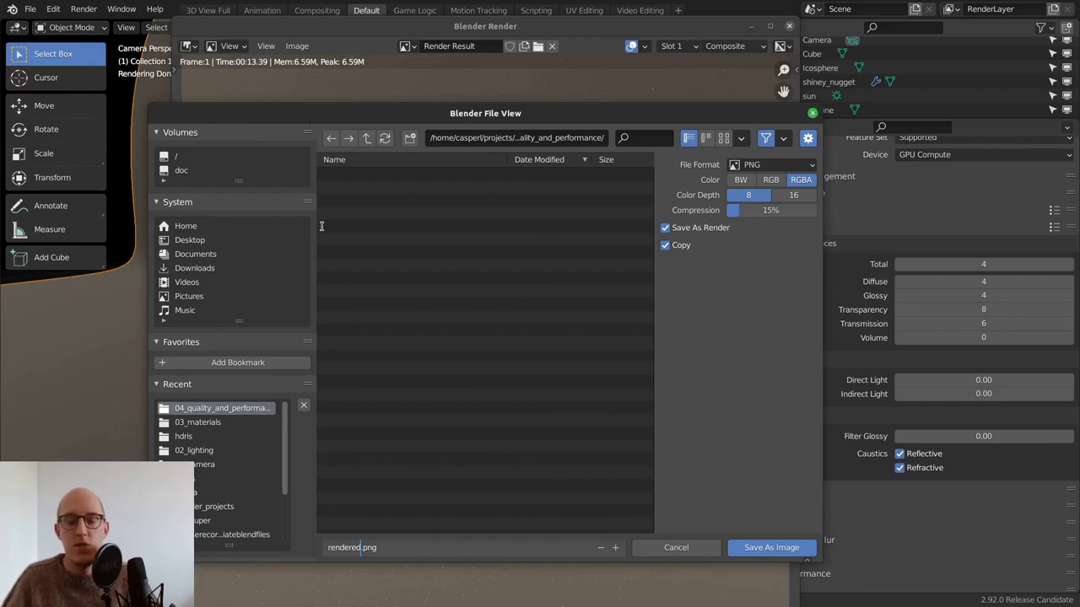
click(812, 113)
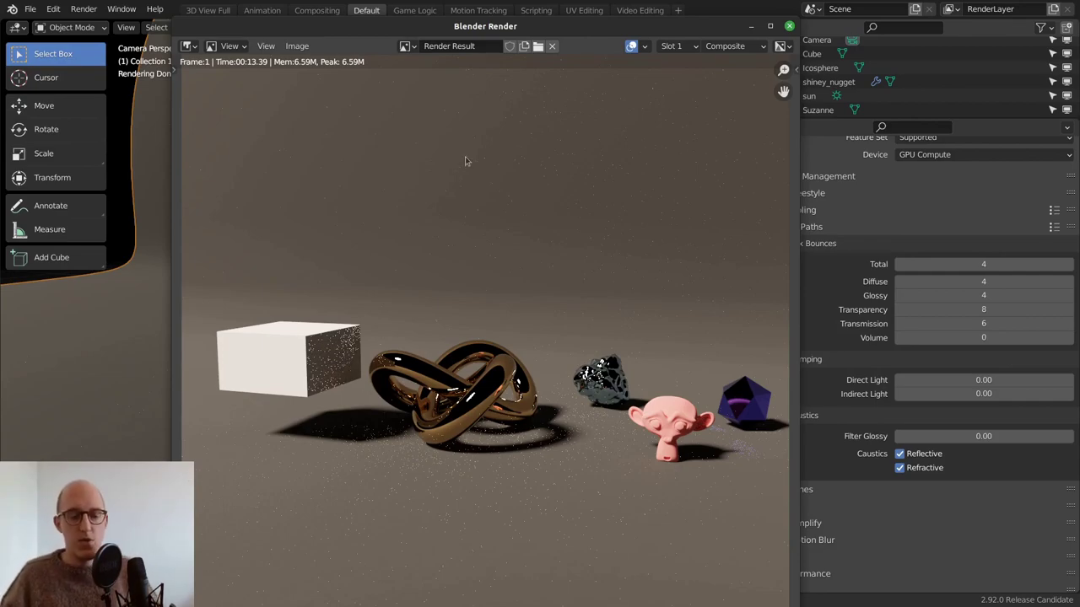
Step: Close the render result window and return to a closer camera view of the scene
click(790, 26)
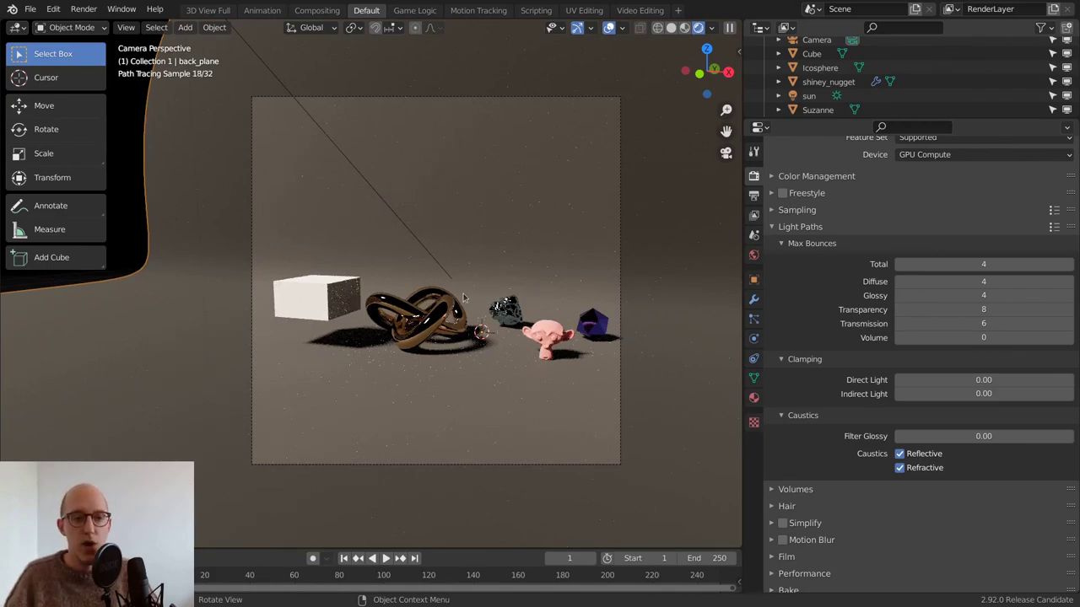
scroll(463, 297, up, 1)
scroll(538, 267, up, 2)
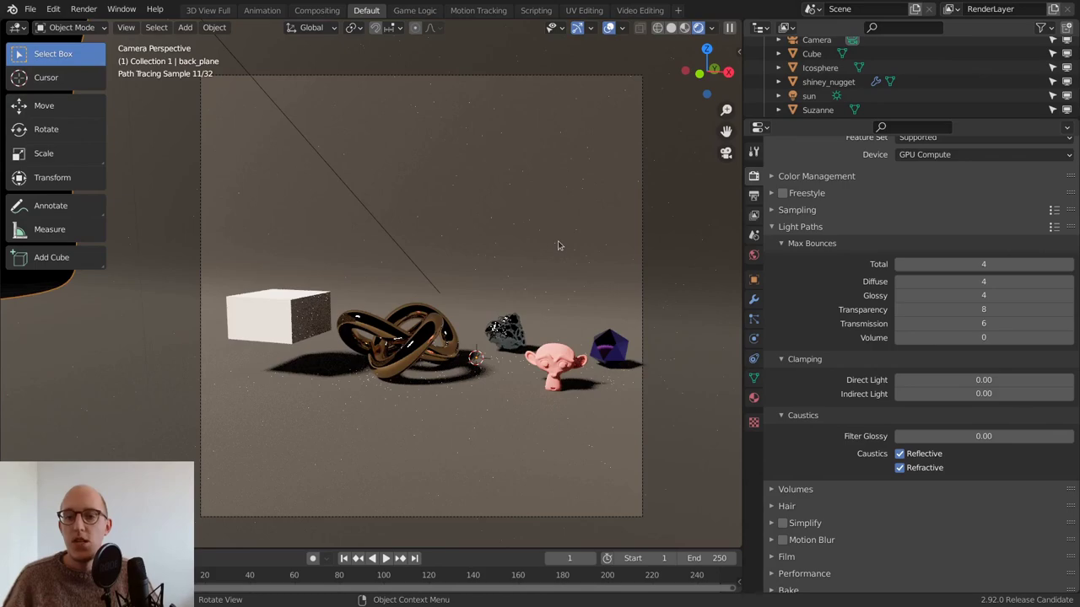
key(alt+Tab)
key(Escape)
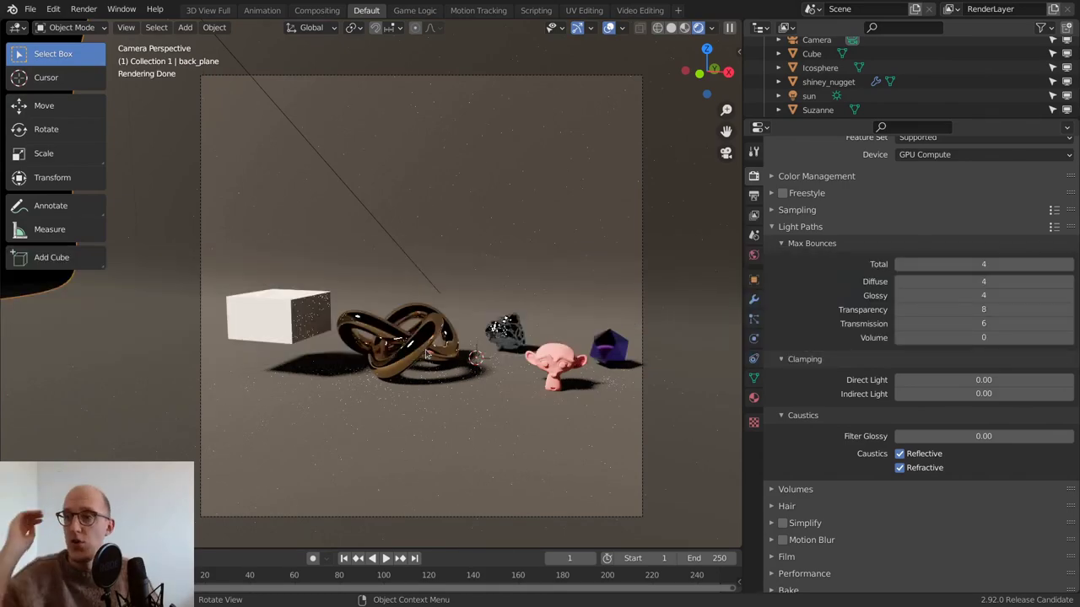
Step: Raise the material roughness of the Torus Knot to about 0.214 and of shiney_nugget to about 0.246
click(369, 325)
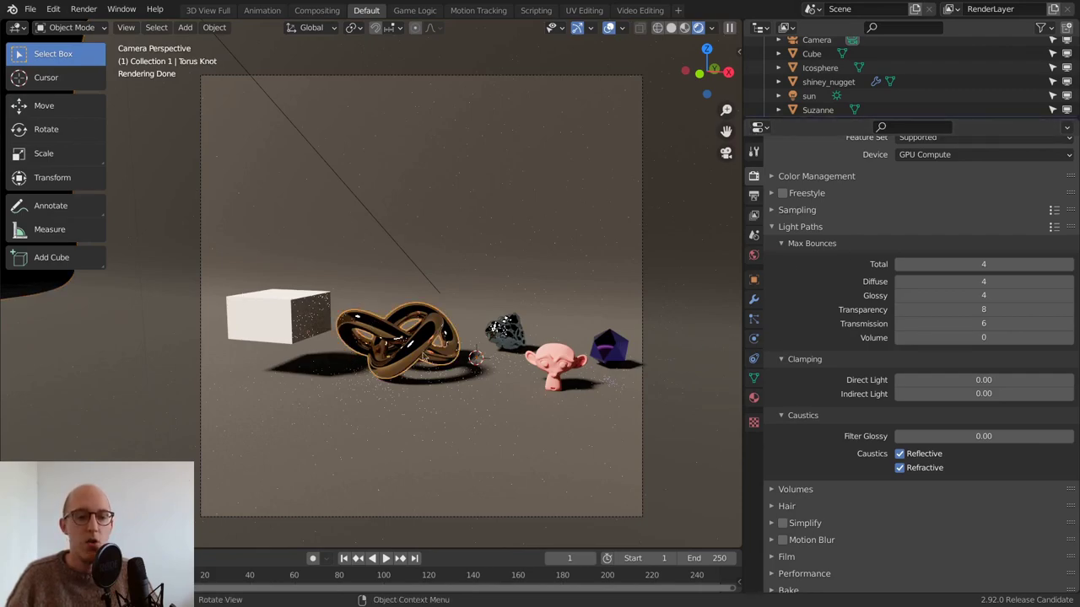
click(754, 399)
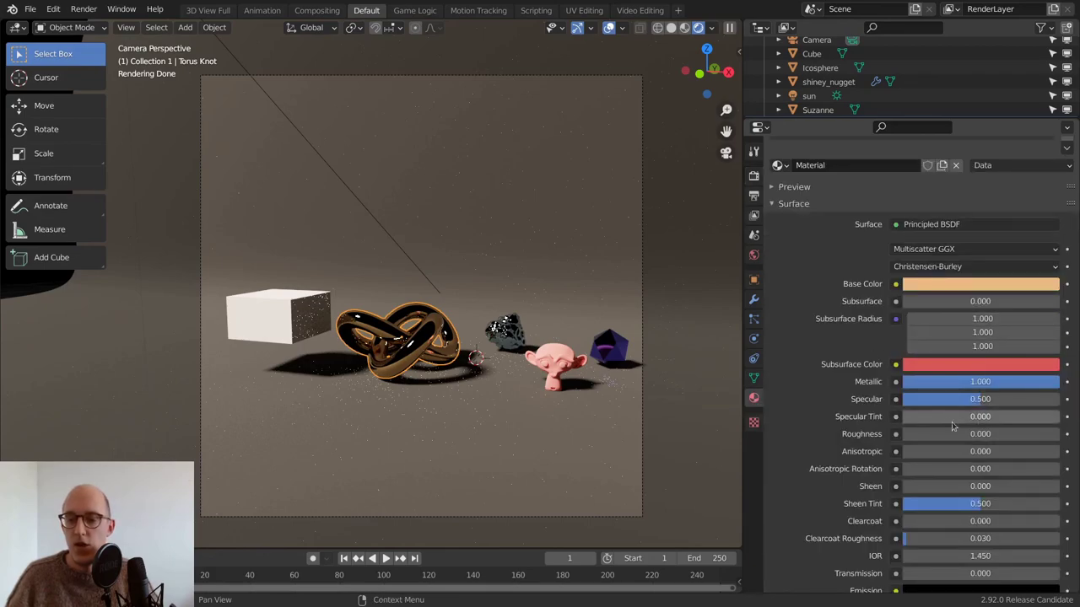
drag(956, 433, 989, 434)
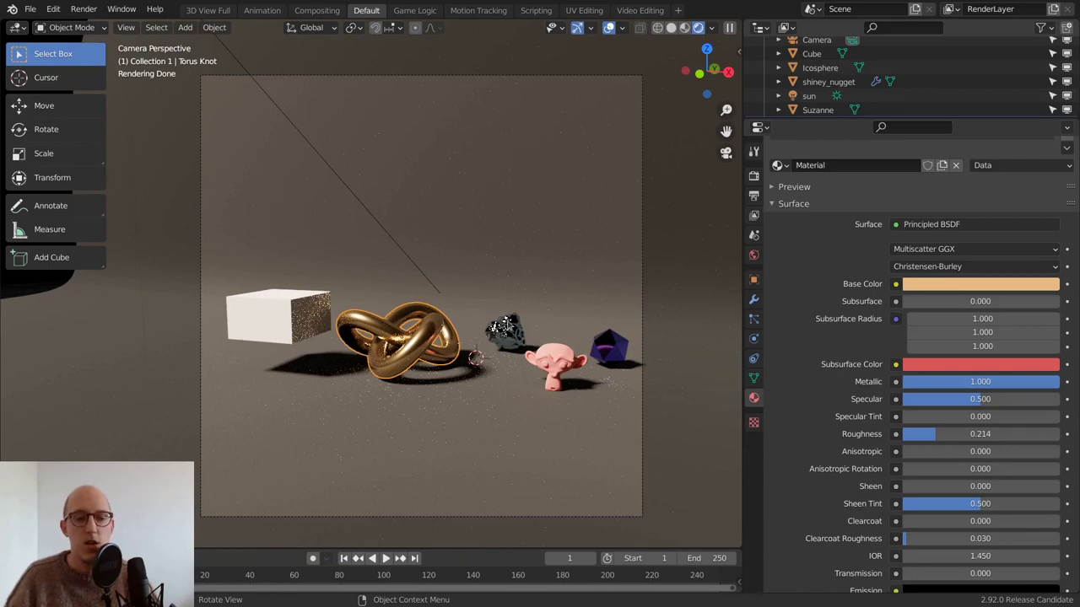
click(510, 329)
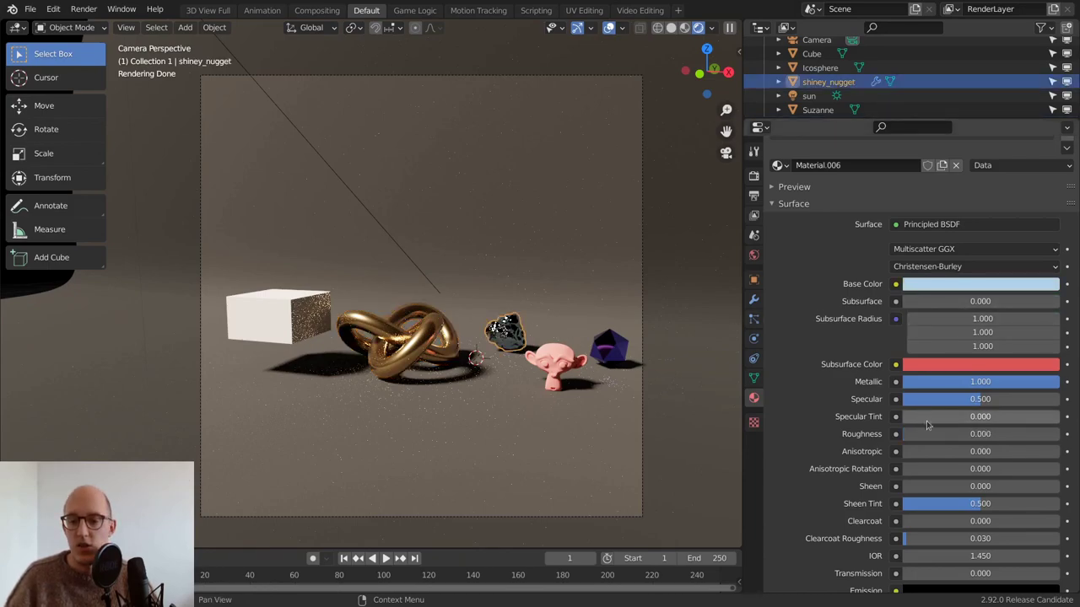
drag(953, 434, 988, 434)
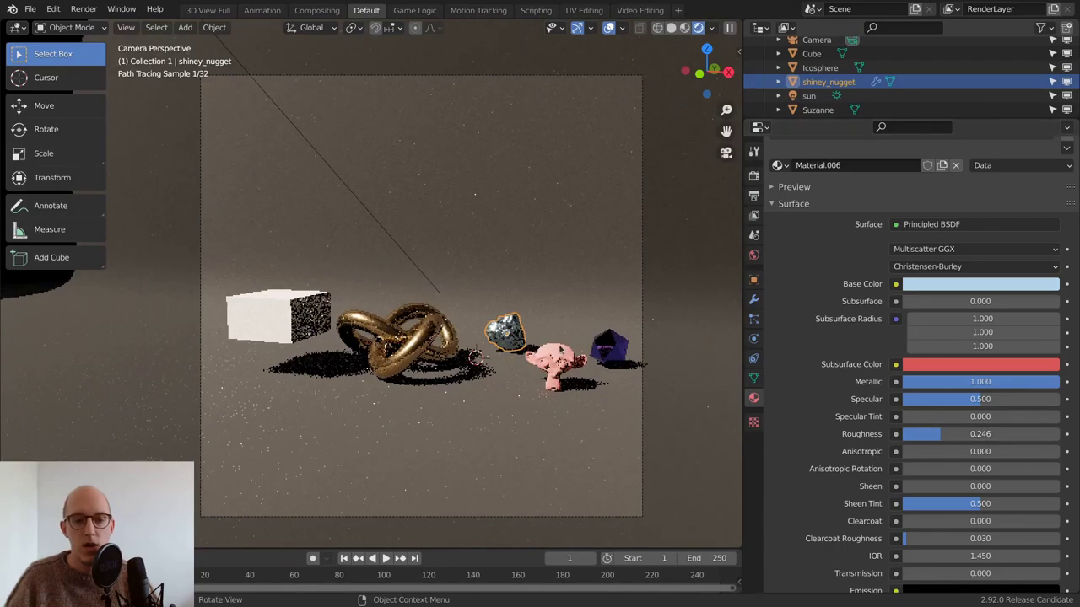
Step: Set the Icosphere material's roughness to 0.200
click(609, 347)
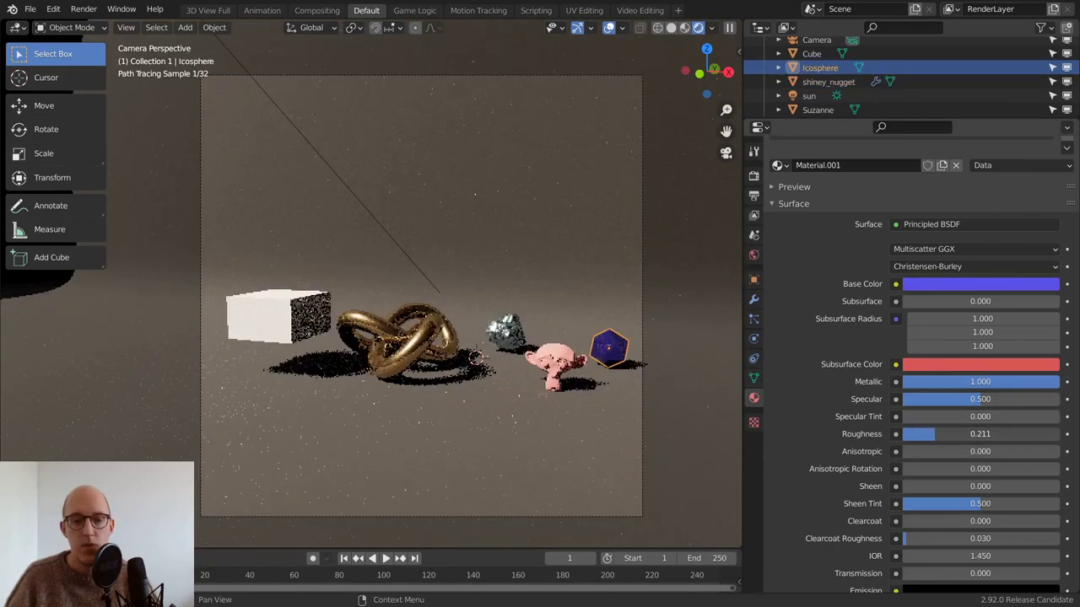
drag(954, 434, 983, 433)
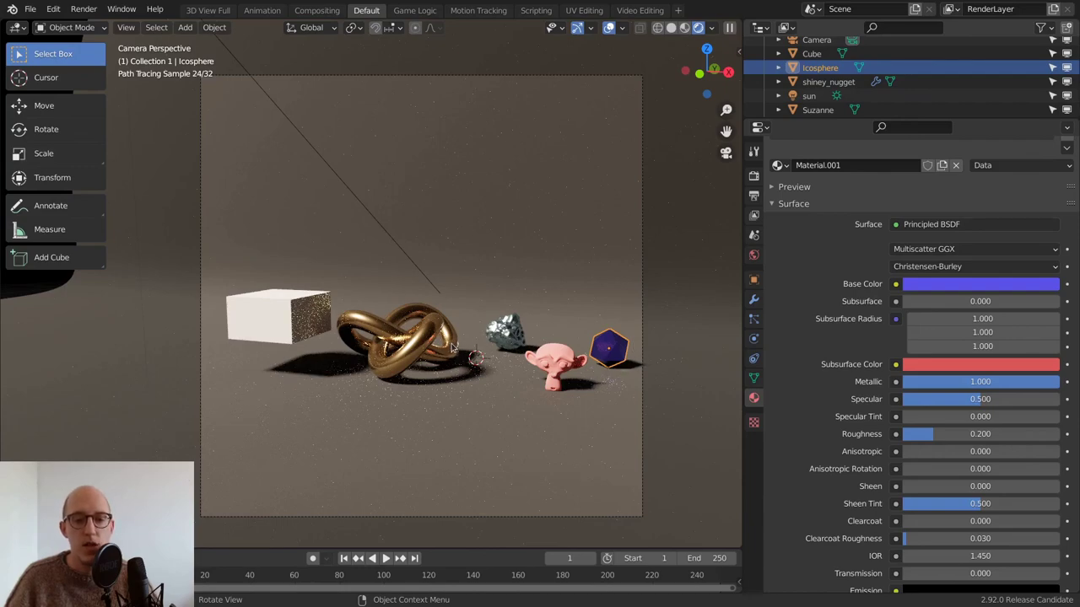
Step: Try a roughness of 1 on the materials of the Torus Knot and shiney_nugget
click(453, 346)
click(429, 333)
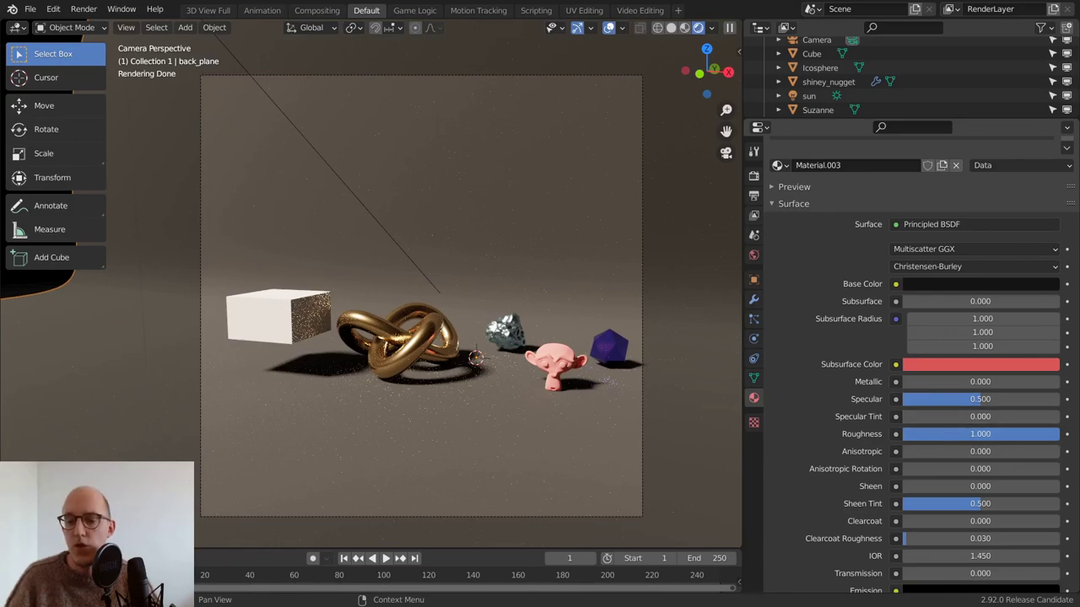
click(979, 433)
click(405, 318)
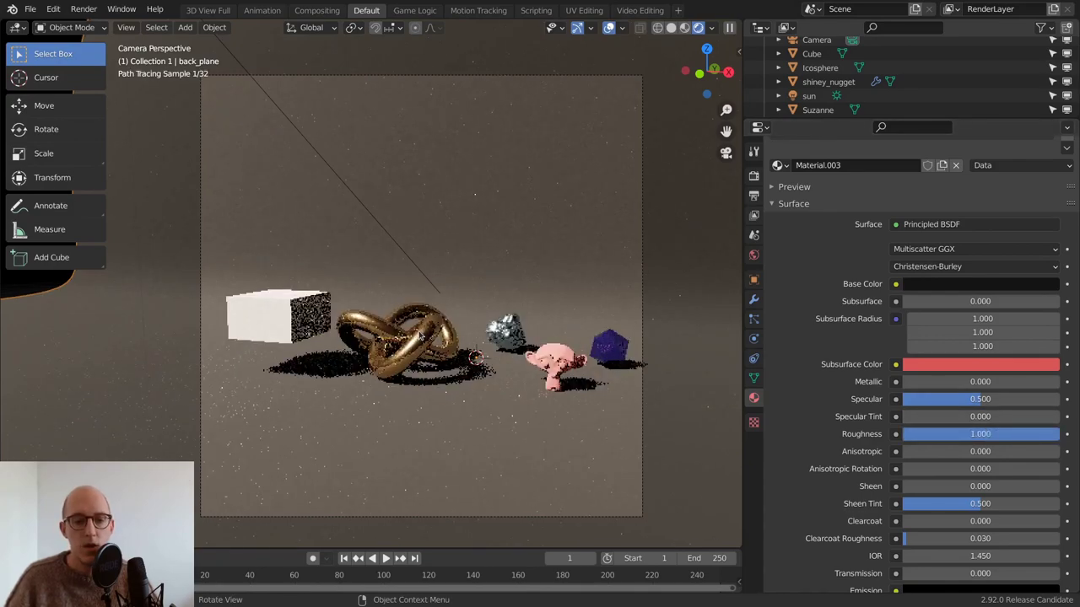
click(418, 329)
click(948, 432)
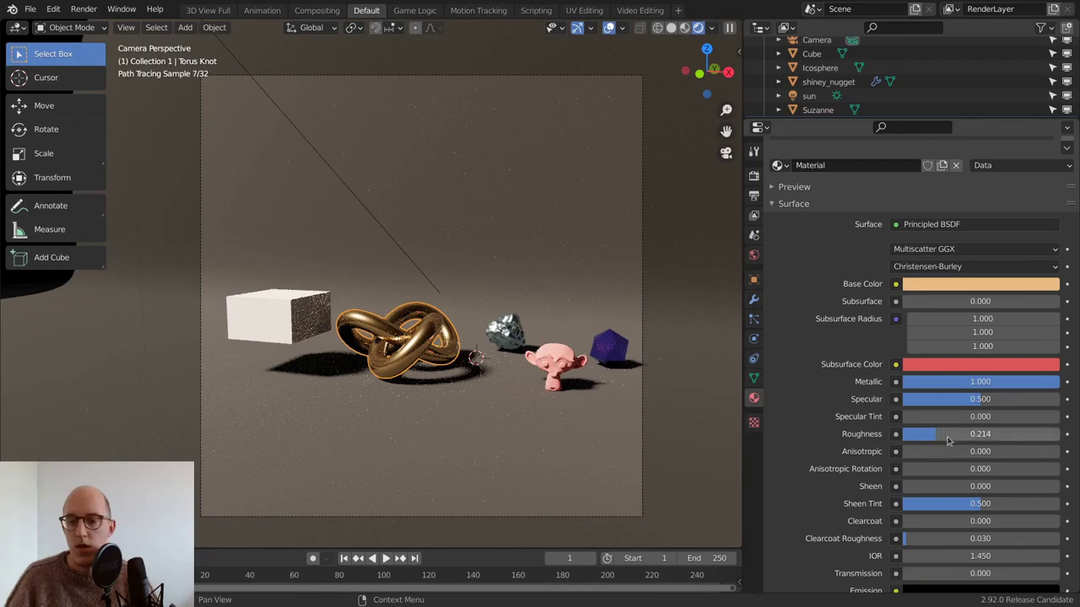
text(1)
key(Return)
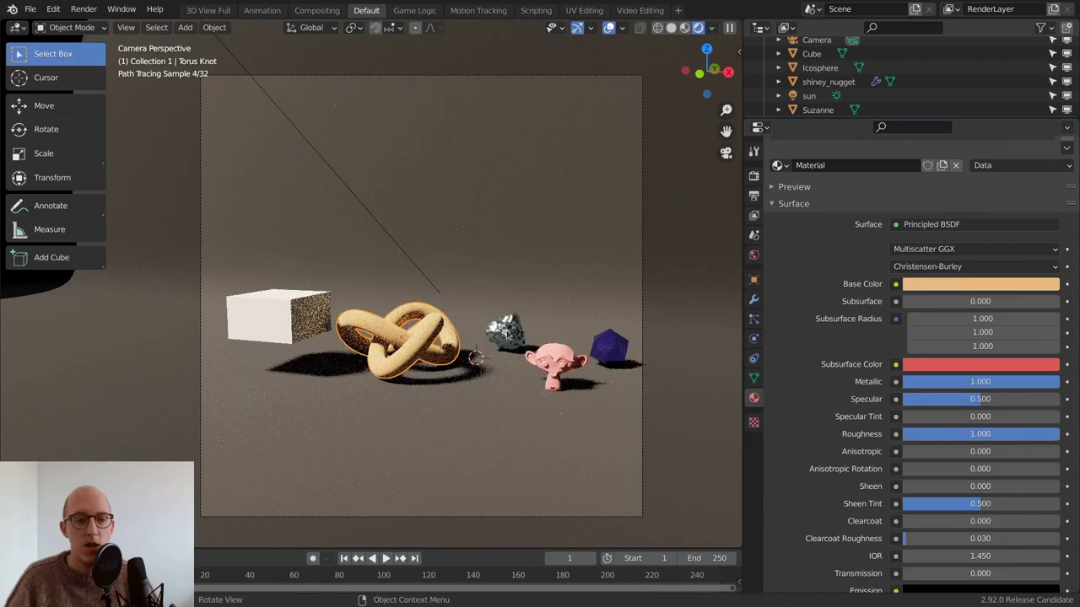
click(504, 337)
drag(938, 434, 1059, 433)
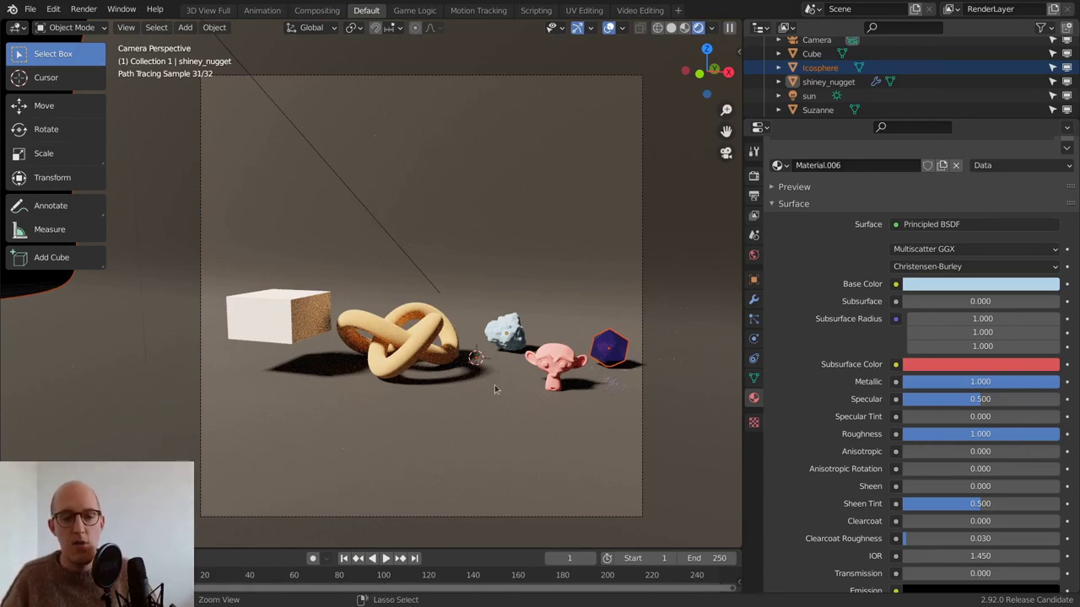
Step: Undo the latest roughness changes on shiney_nugget, the Torus Knot and the Icosphere
click(456, 363)
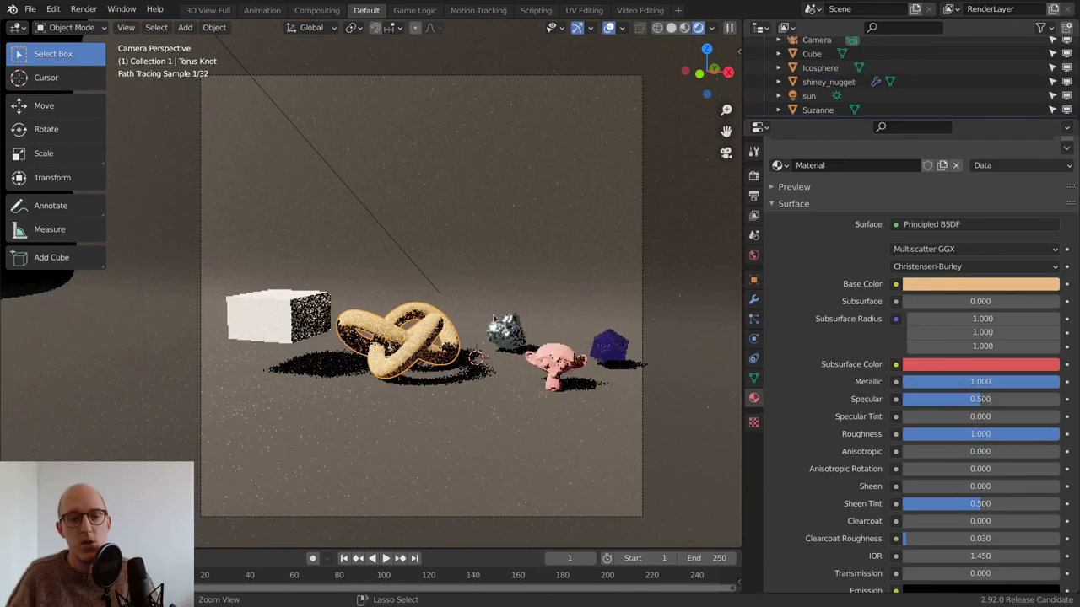
key(ctrl+z)
key(ctrl+z)
key(ctrl+z)
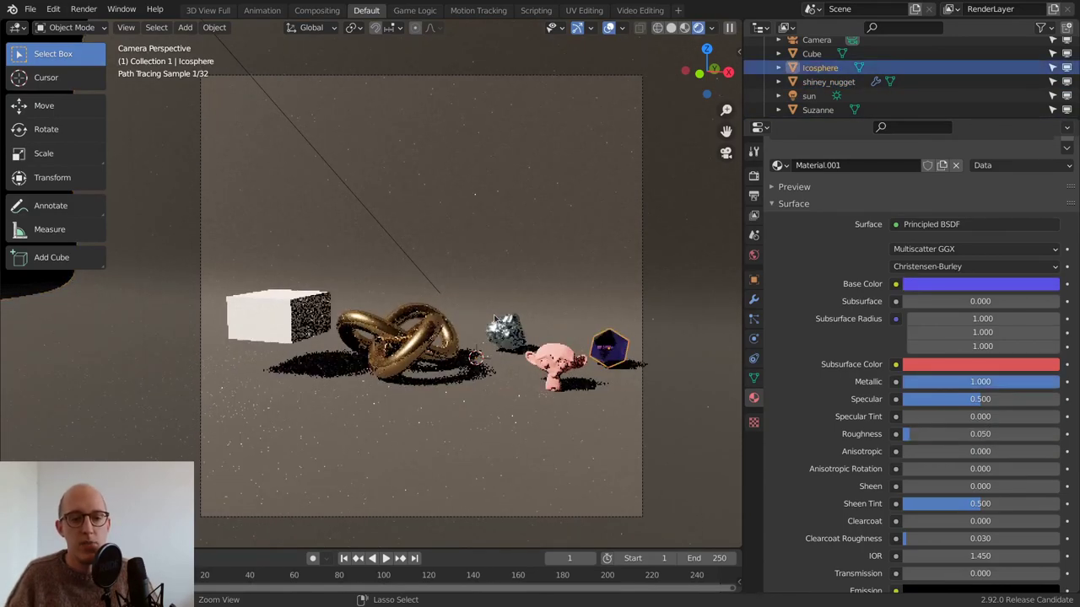
Step: Undo the remaining material roughness changes on the Icosphere and the Torus Knot
key(ctrl+z)
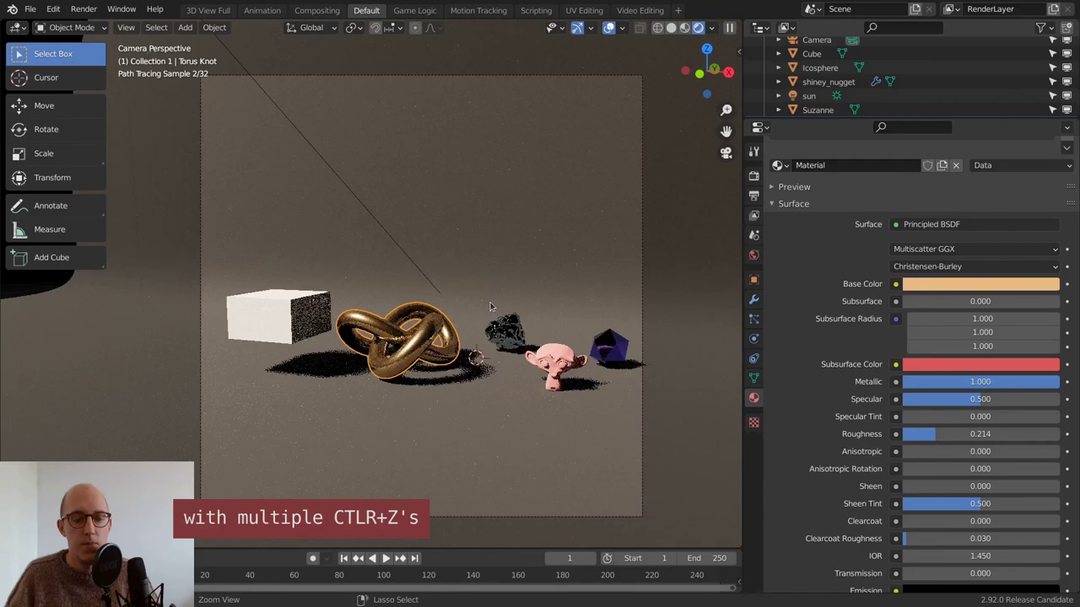
key(ctrl+z)
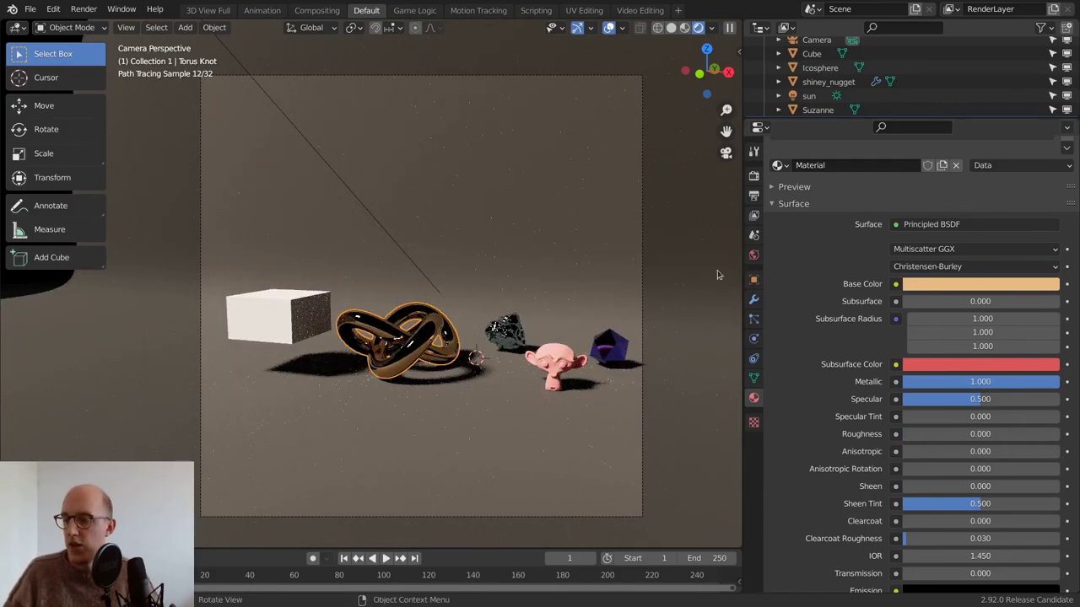
click(477, 345)
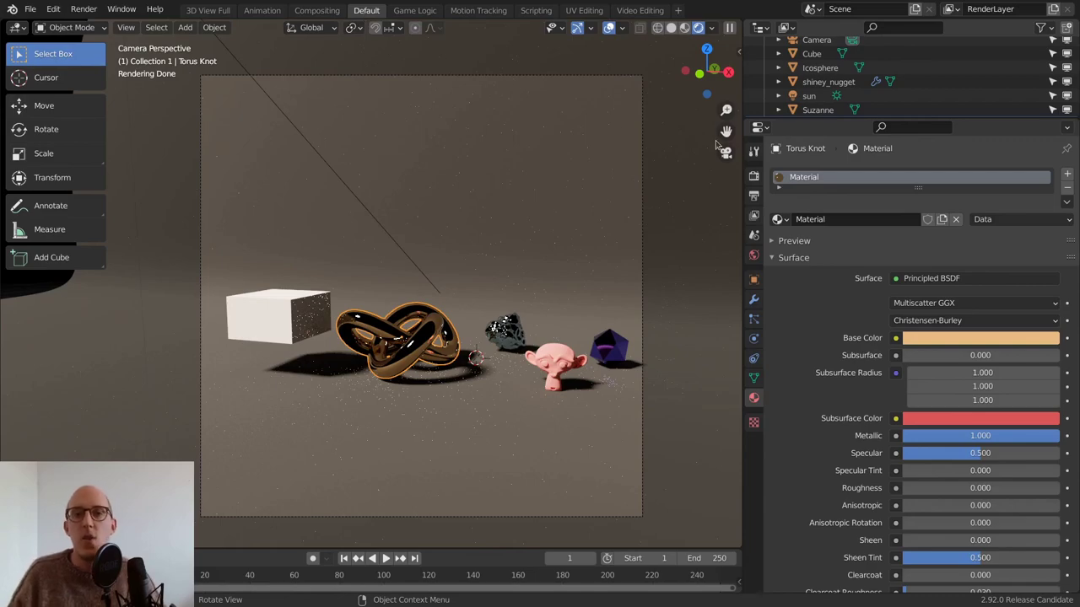
Step: Try widening the sun light's angle to 73.5° and undo the change
click(808, 96)
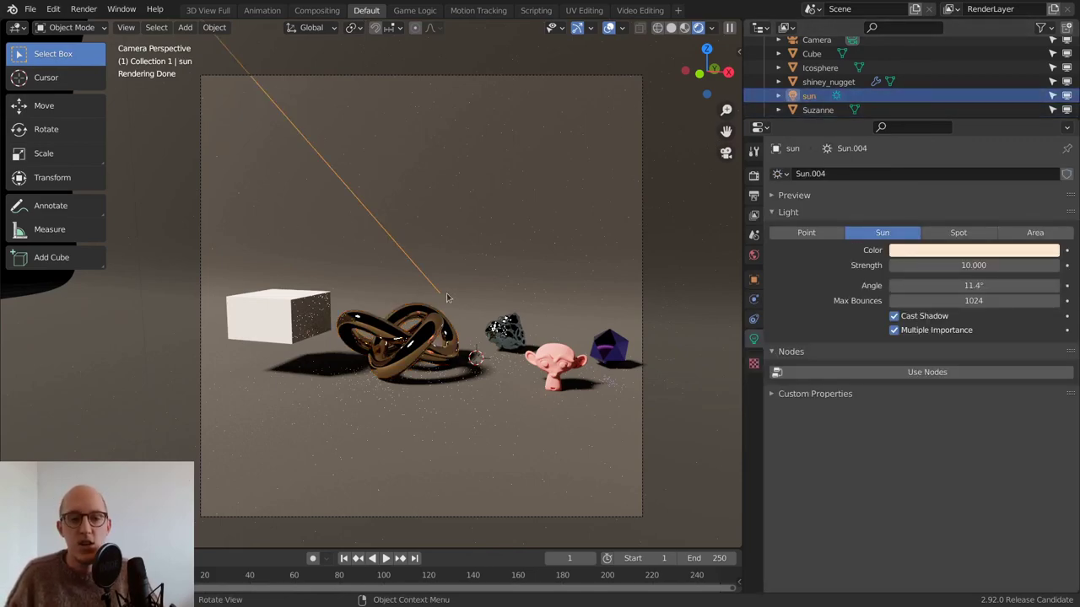
click(926, 286)
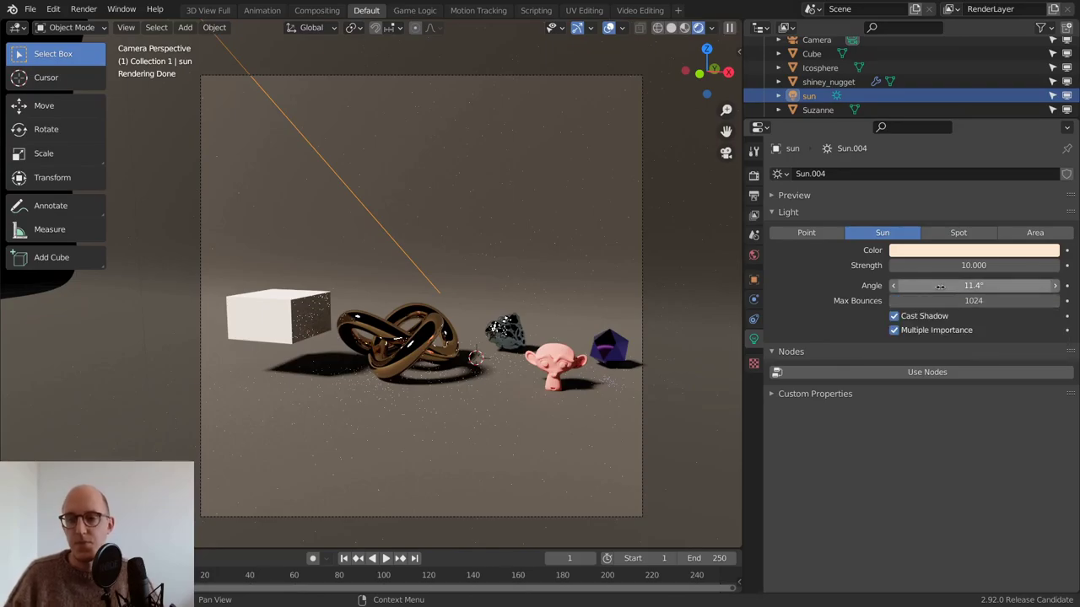
text(18)
key(Return)
drag(974, 286, 1054, 286)
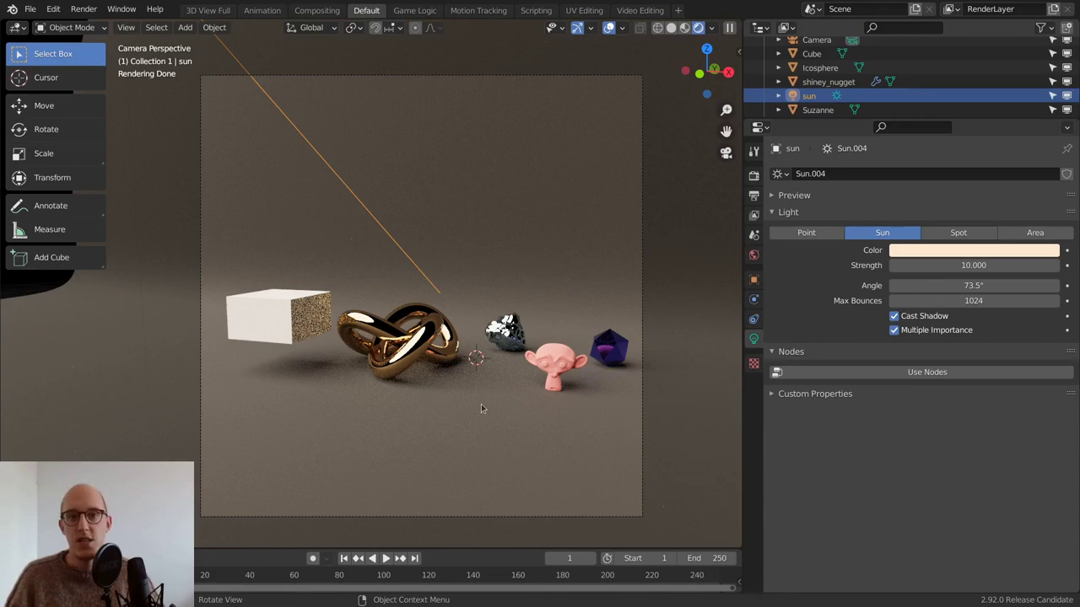
key(ctrl+z)
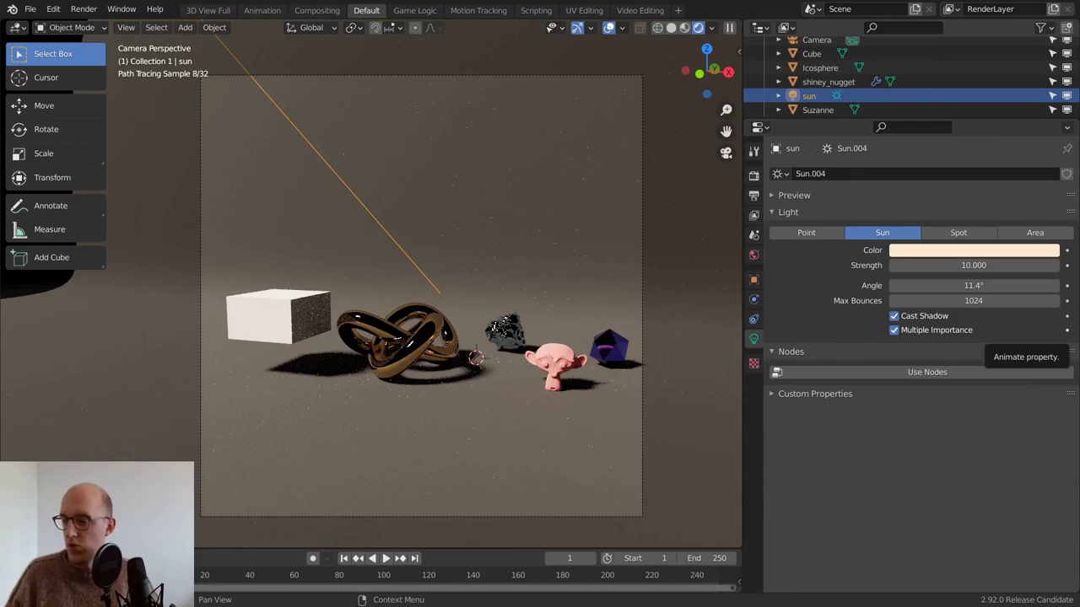
Step: Try a Filter Glossy value of 2.91 in the render's caustics settings and reset it to 0
click(755, 175)
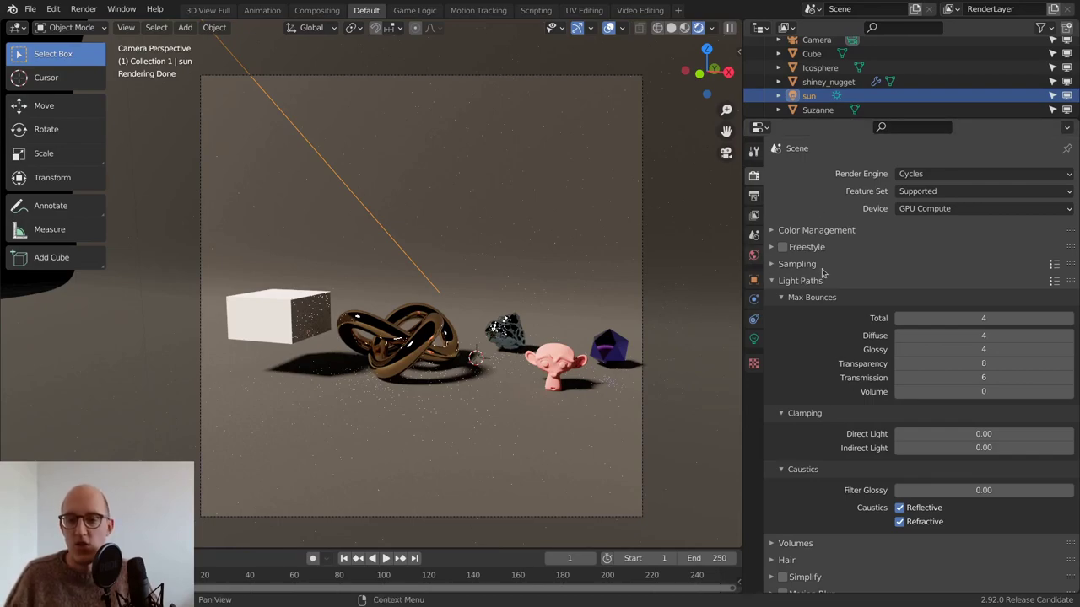
scroll(836, 280, down, 2)
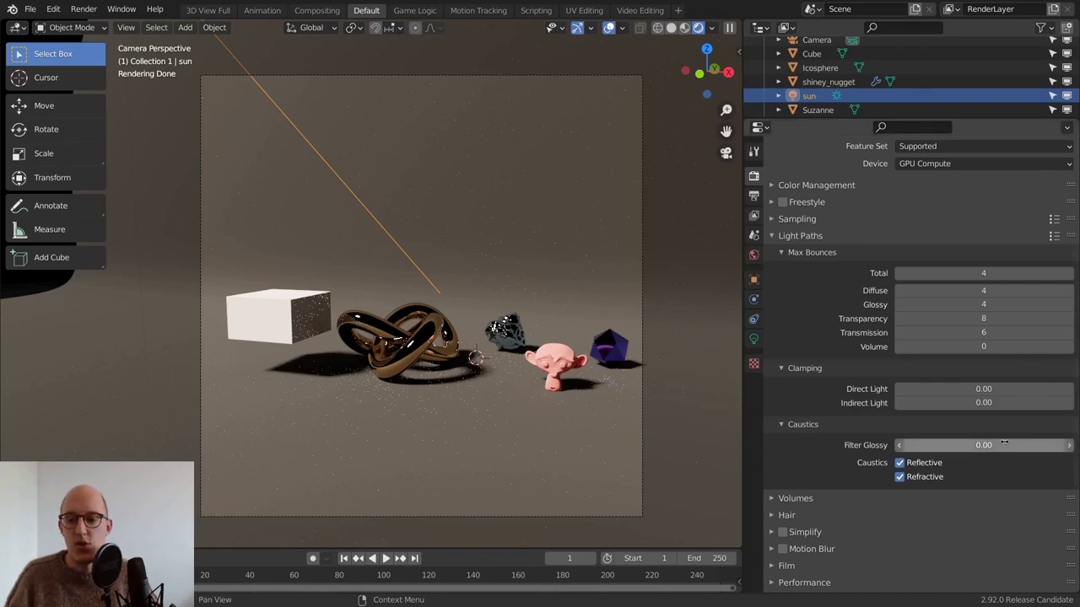
drag(986, 444, 1069, 445)
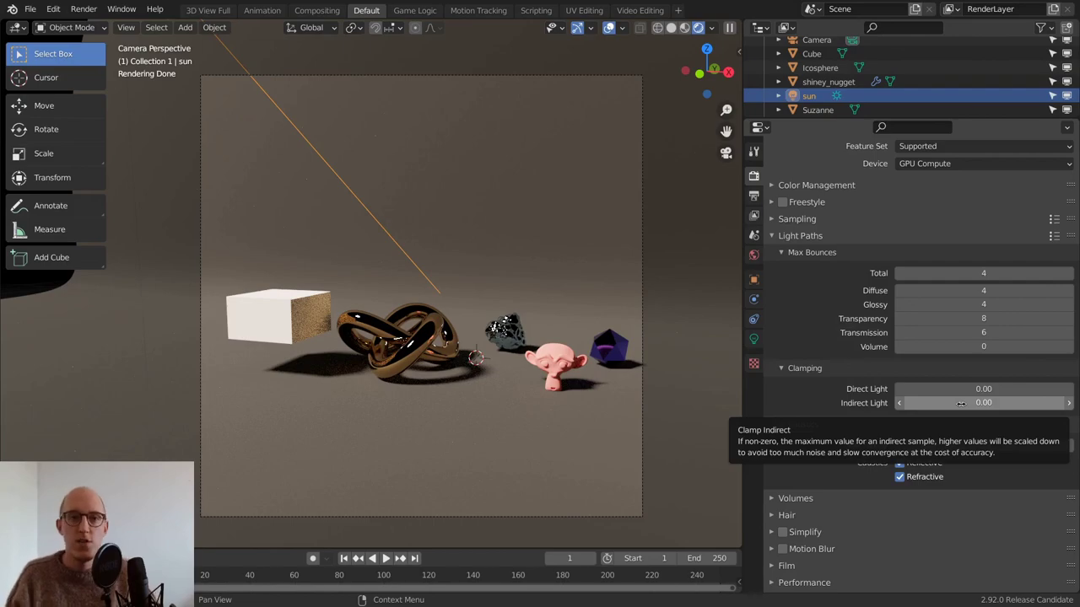
double_click(1003, 445)
text(2.91)
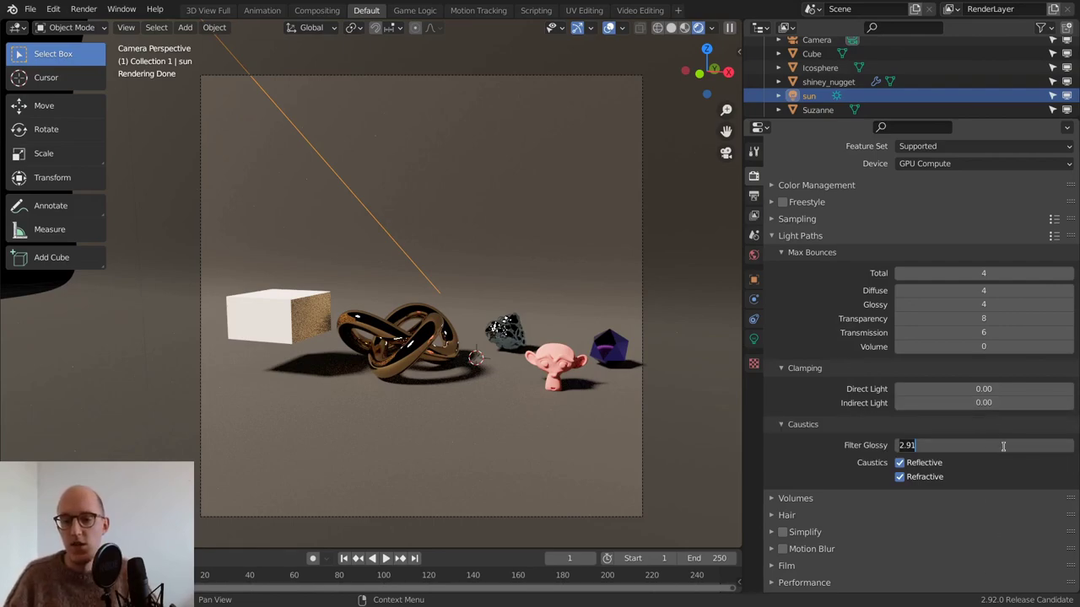
text(0)
key(Return)
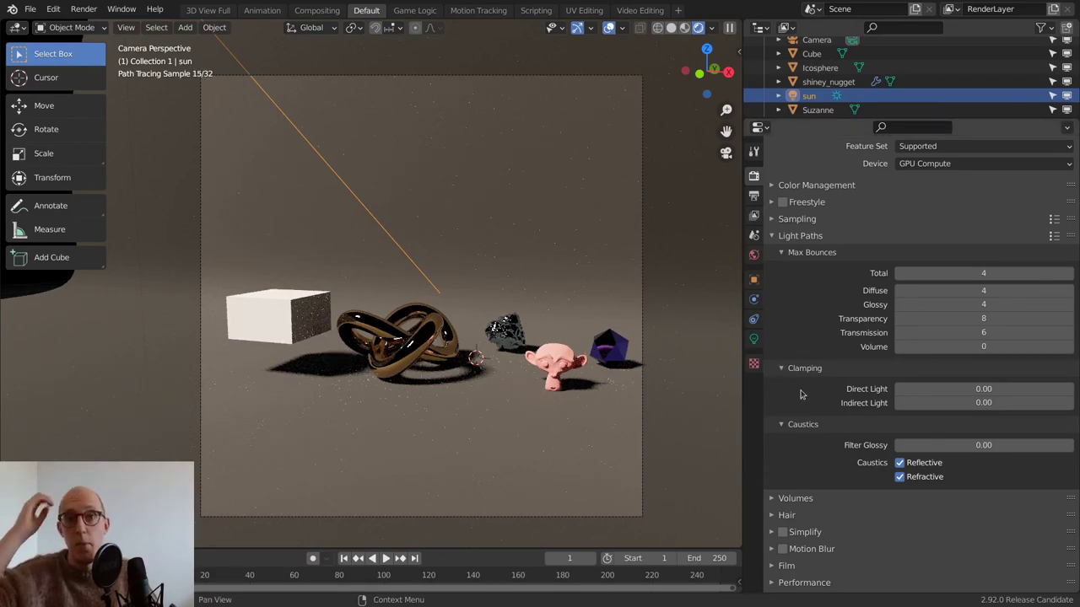
Step: Set the Indirect Light clamping in the render's light paths to 0.50
double_click(1007, 402)
text(0.0)
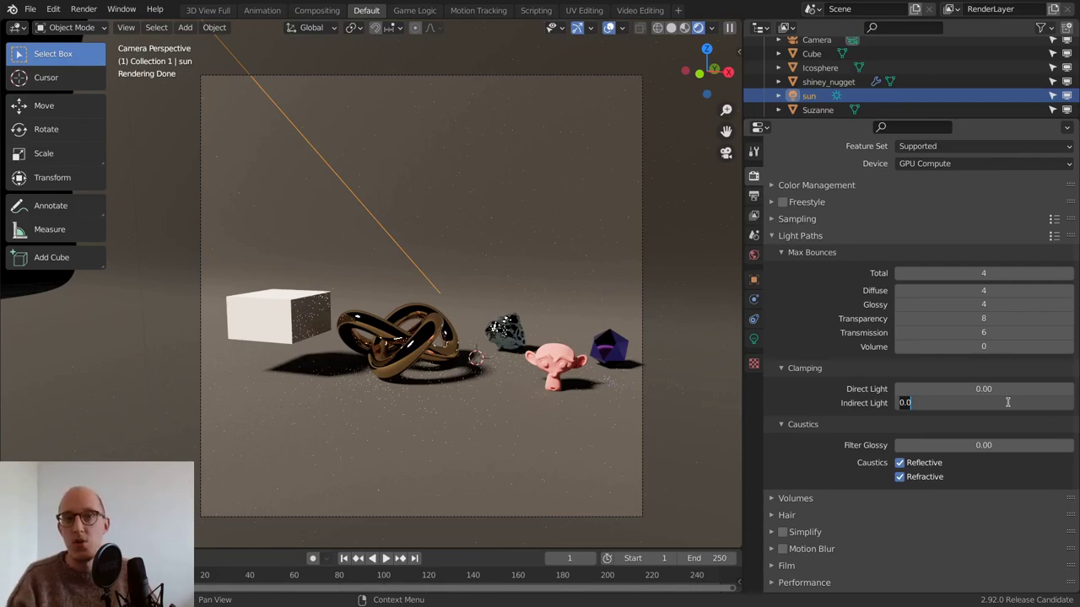
key(BackSpace)
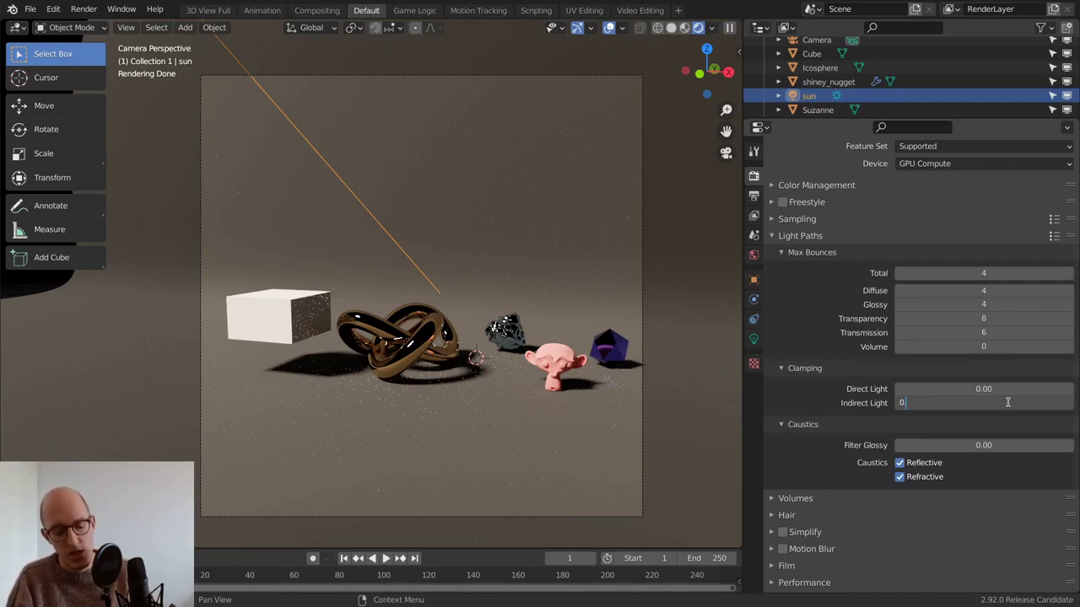
key(Return)
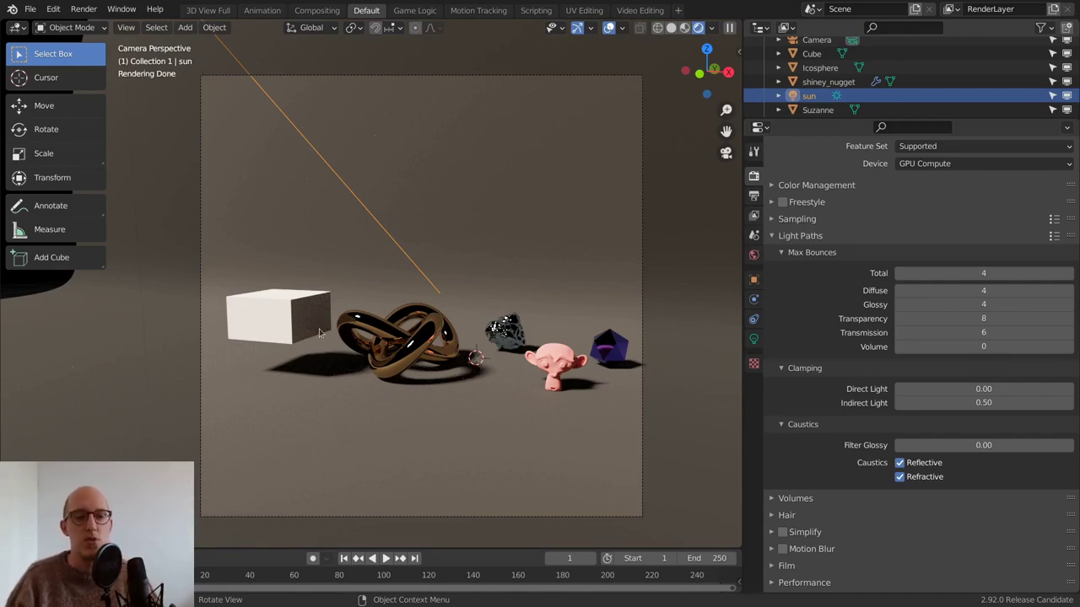
Step: Examine the closed chamber of Collection 2 from several sides, including its small window opening and the light outside
click(437, 297)
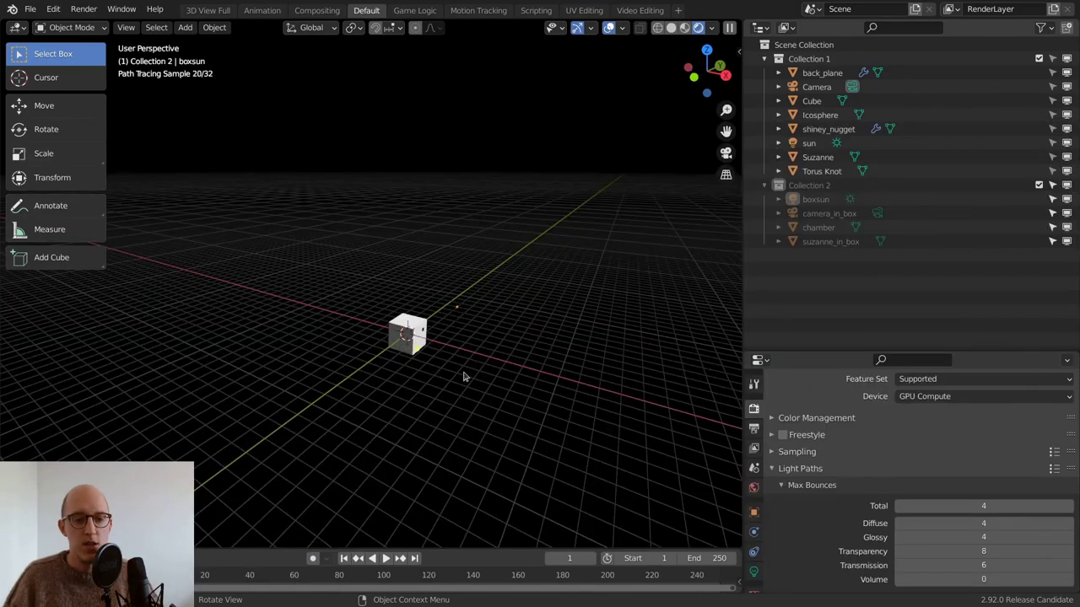
mouse_move(651, 361)
middle_down()
mouse_move(540, 371)
mouse_move(482, 340)
mouse_move(278, 312)
middle_up()
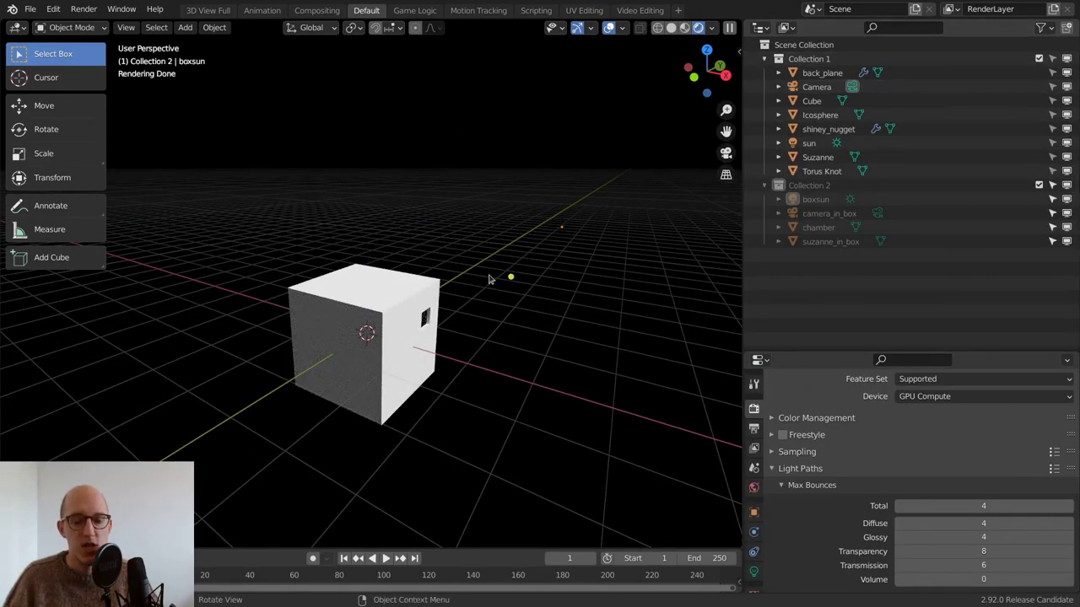
mouse_move(494, 278)
middle_down()
mouse_move(477, 274)
mouse_move(426, 344)
middle_up()
middle_drag(486, 360, 363, 342)
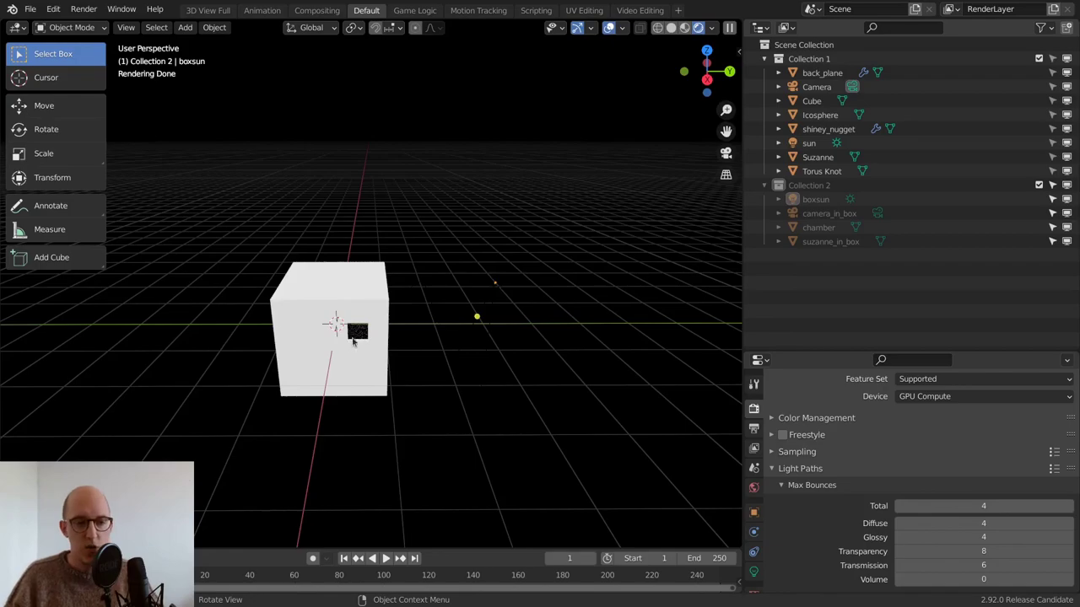
middle_drag(361, 337, 478, 349)
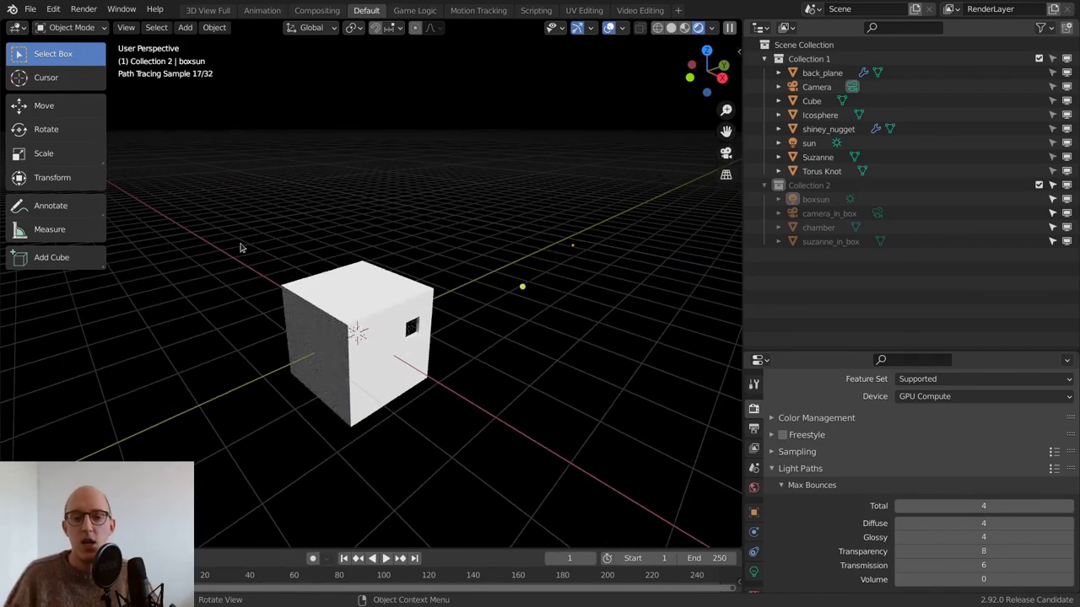
Step: Select suzanne_in_box and frame the view on it inside the chamber
click(835, 243)
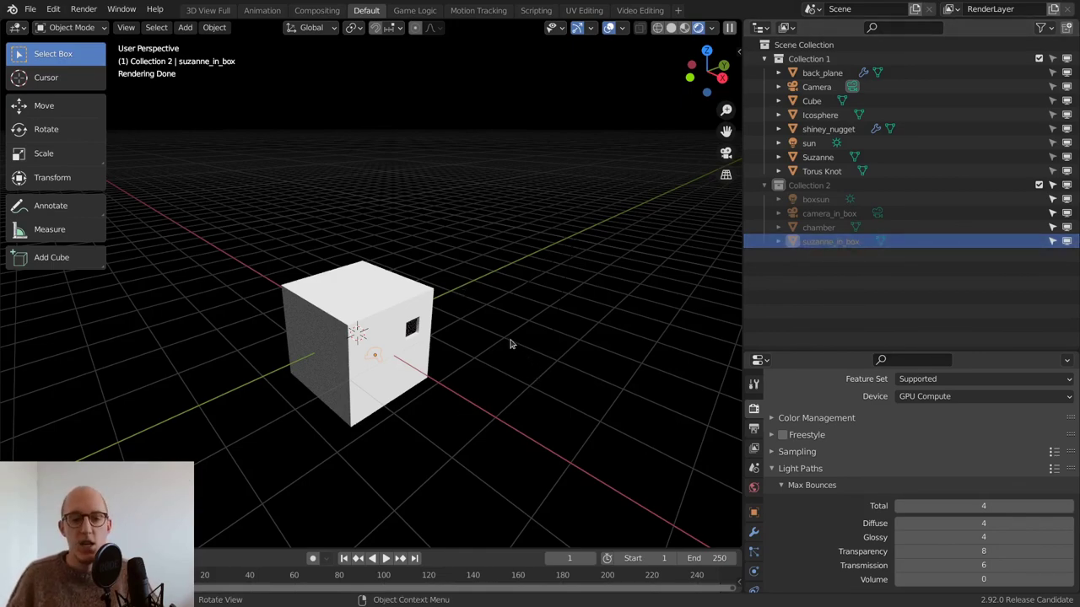
key(KP_Decimal)
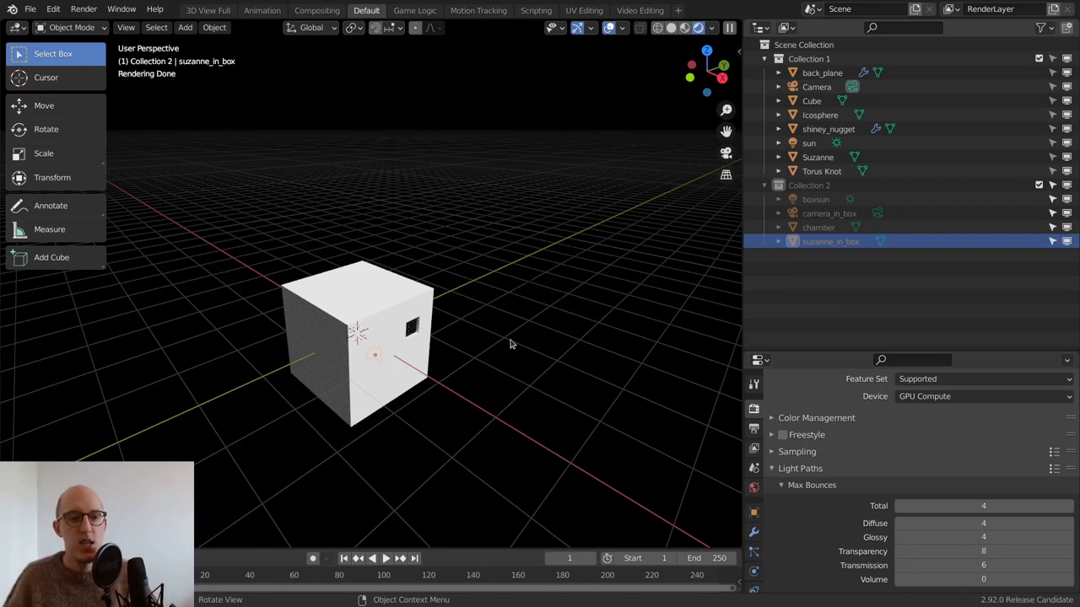
key(grave)
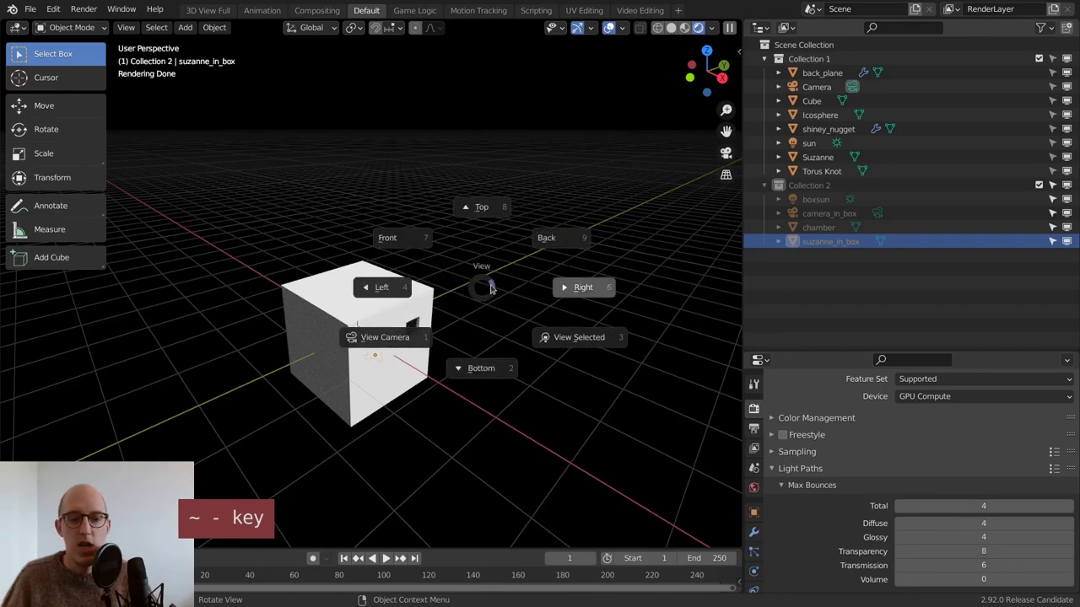
click(585, 340)
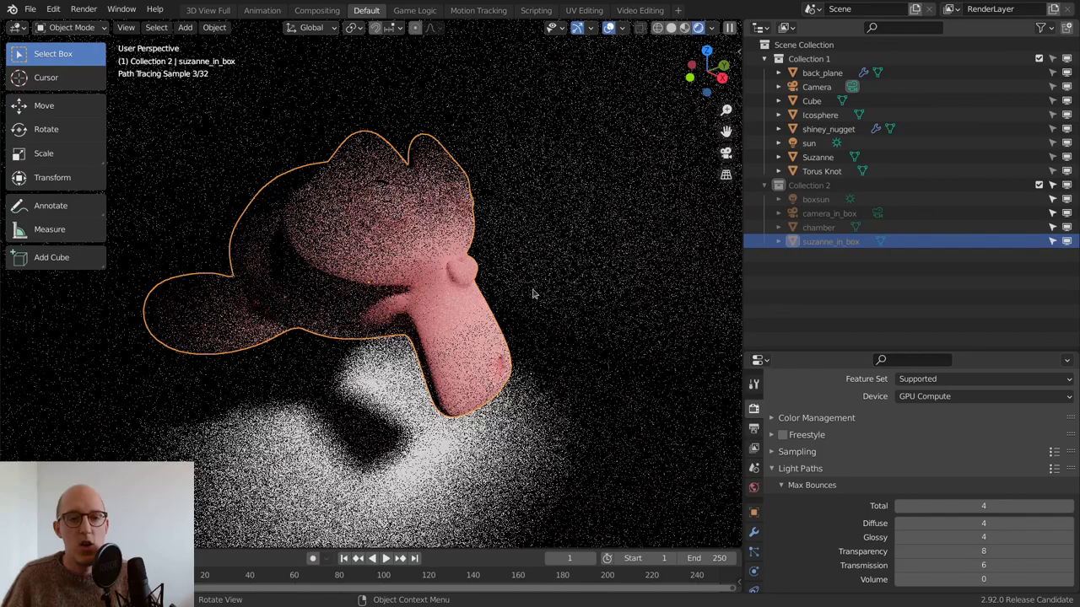
mouse_move(535, 293)
middle_down()
mouse_move(506, 283)
mouse_move(524, 289)
middle_up()
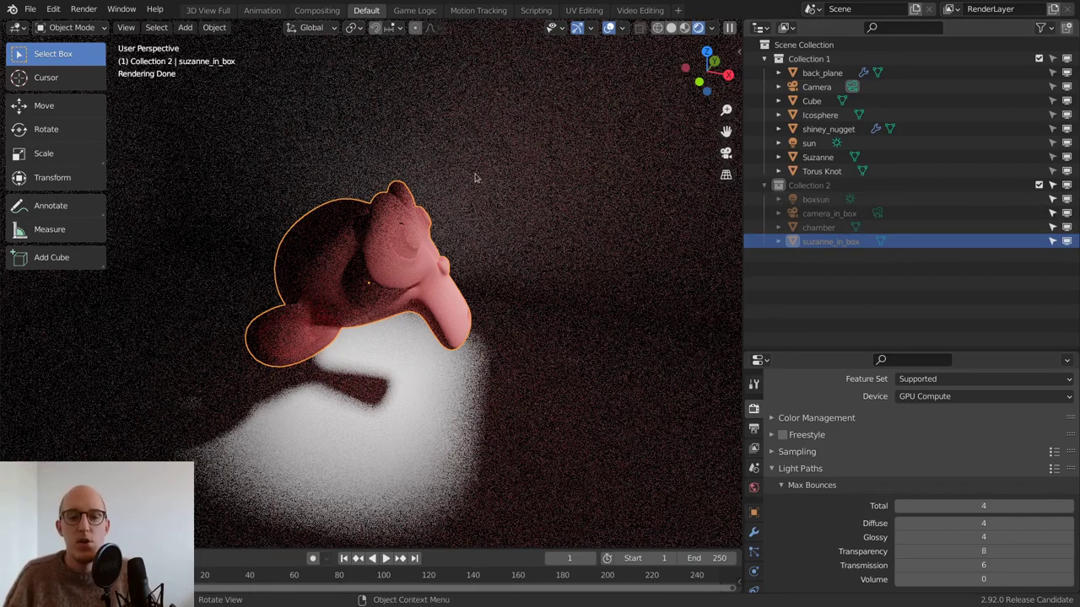
Step: Add a point light to the chamber scene in Collection 2 and set its power to 1
key(shift+a)
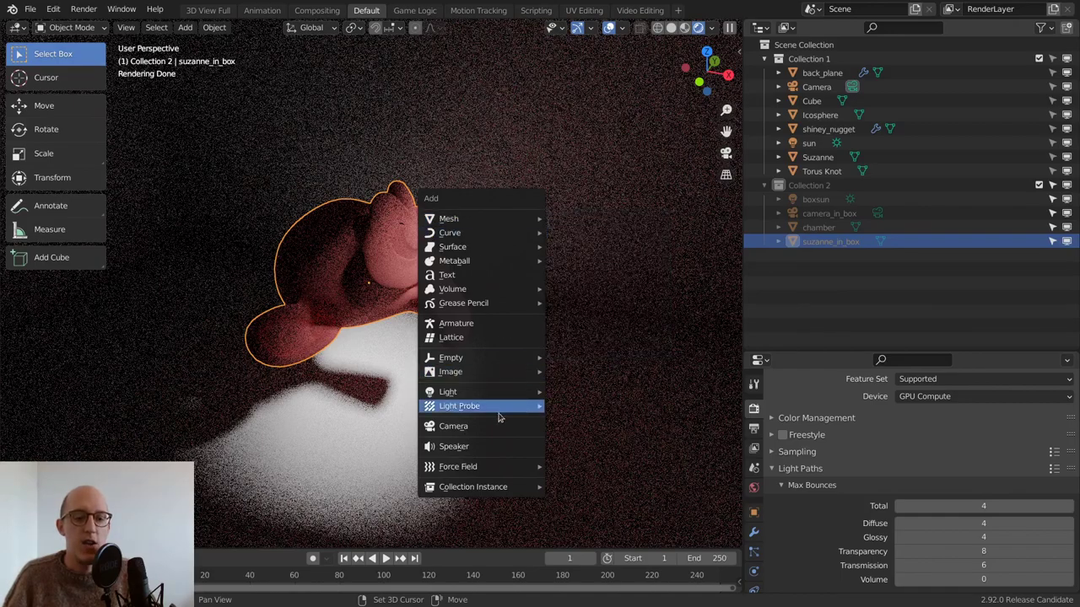
mouse_move(534, 358)
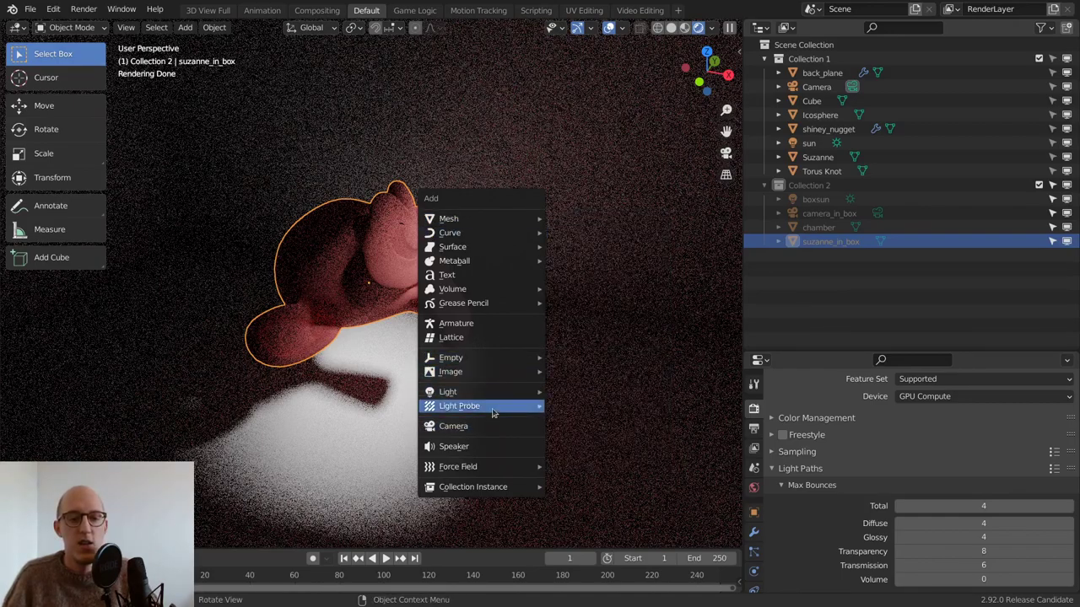
mouse_move(496, 393)
click(580, 395)
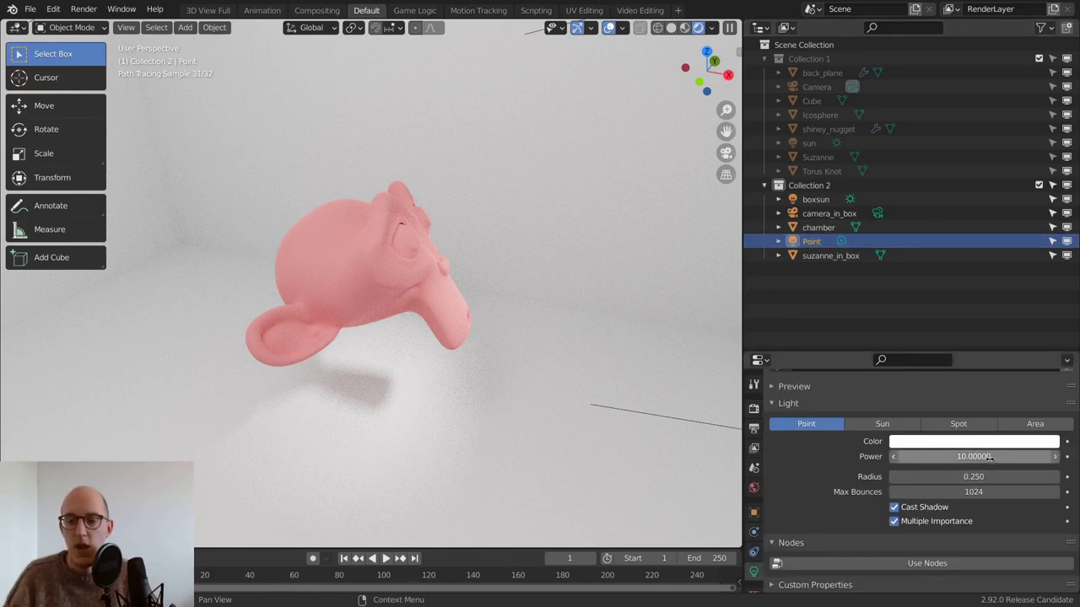
click(985, 456)
text(1)
key(Return)
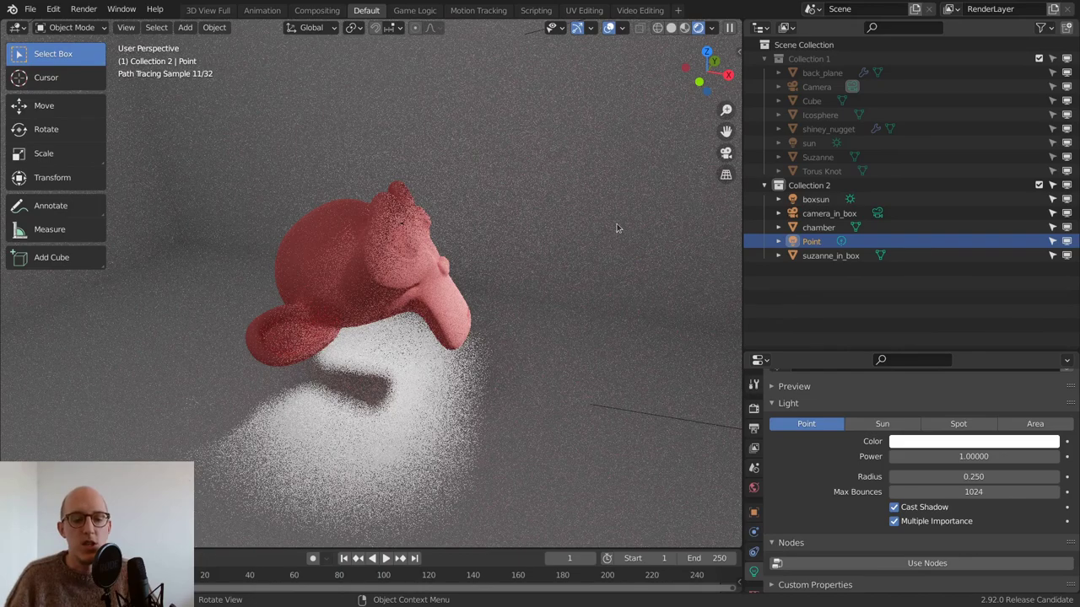
Step: Delete the point light from Collection 2
click(814, 255)
click(812, 243)
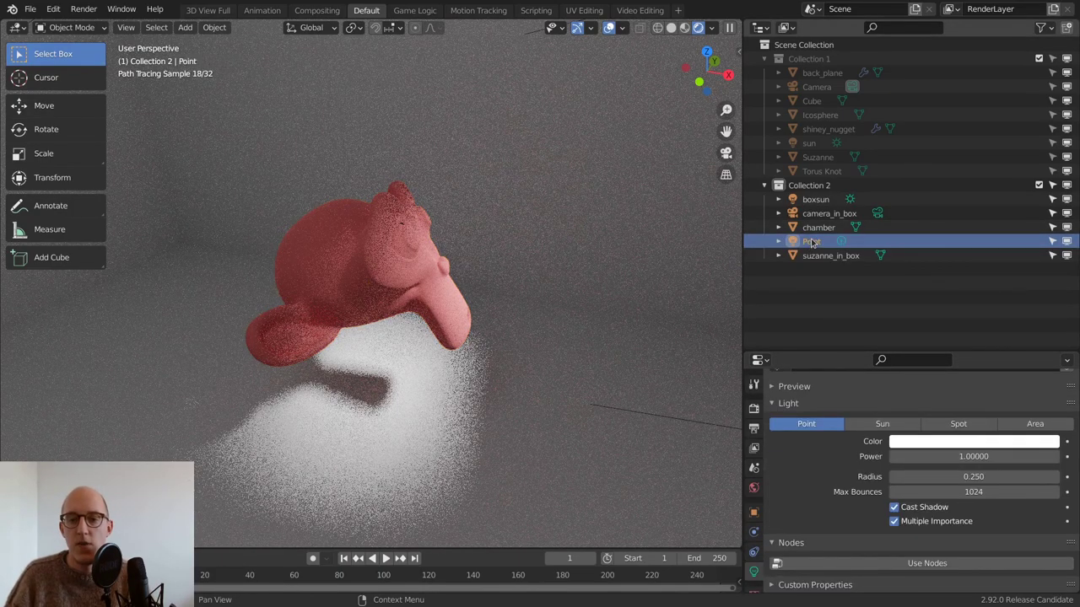
key(x)
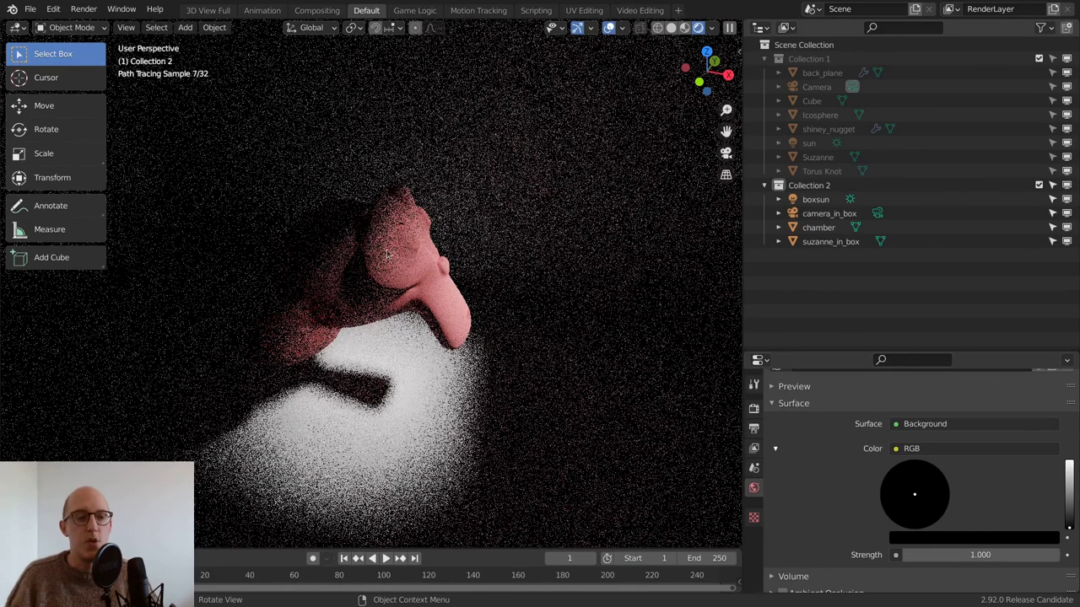
Step: Enable viewport denoising in the Cycles sampling settings and set its denoiser to OpenImageDenoise
click(753, 408)
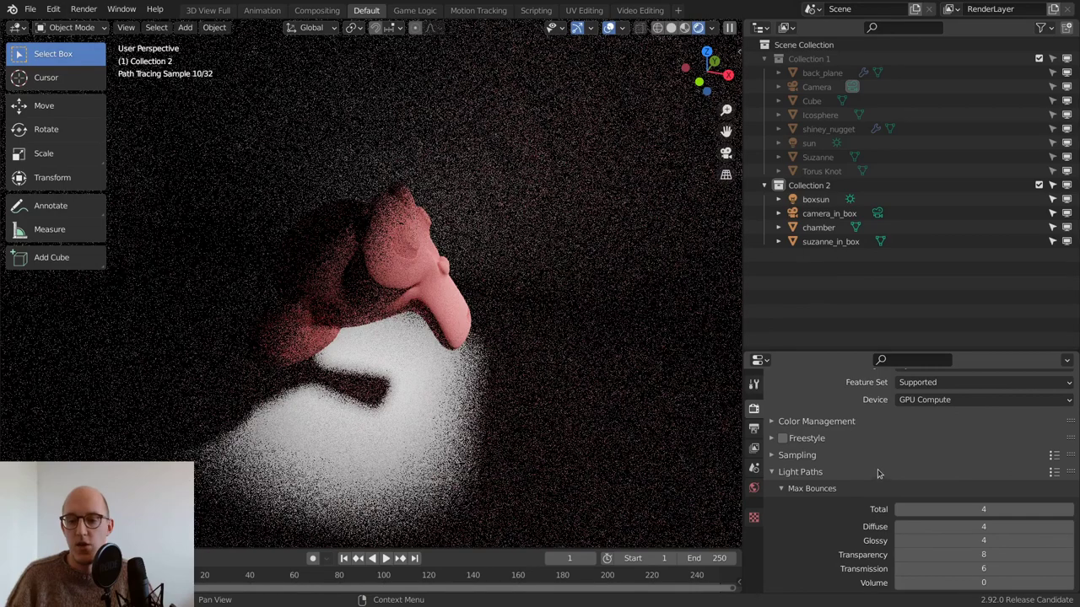
scroll(878, 472, up, 2)
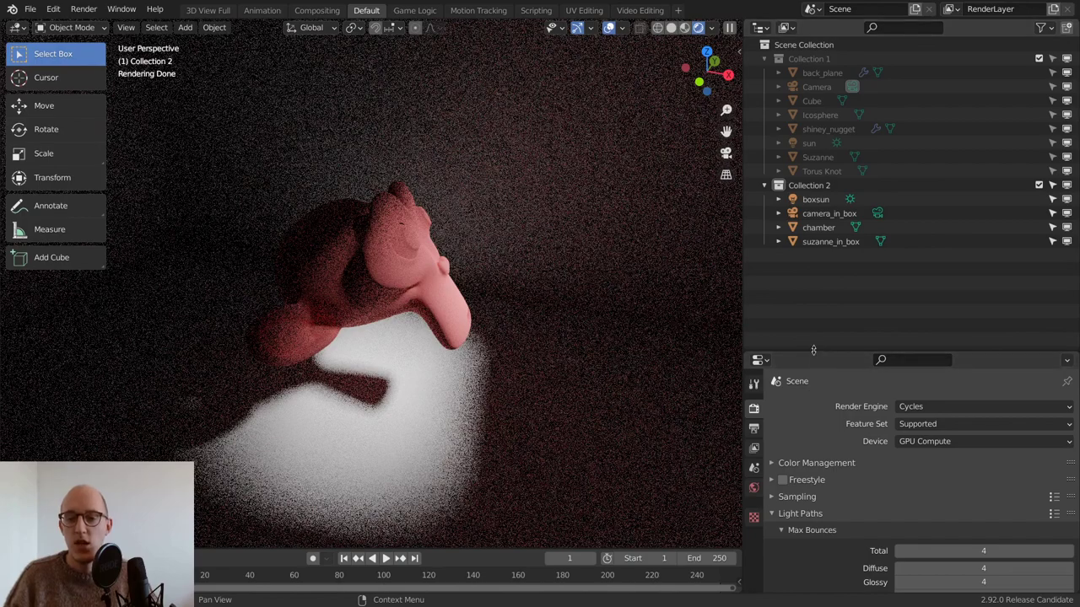
drag(813, 349, 813, 122)
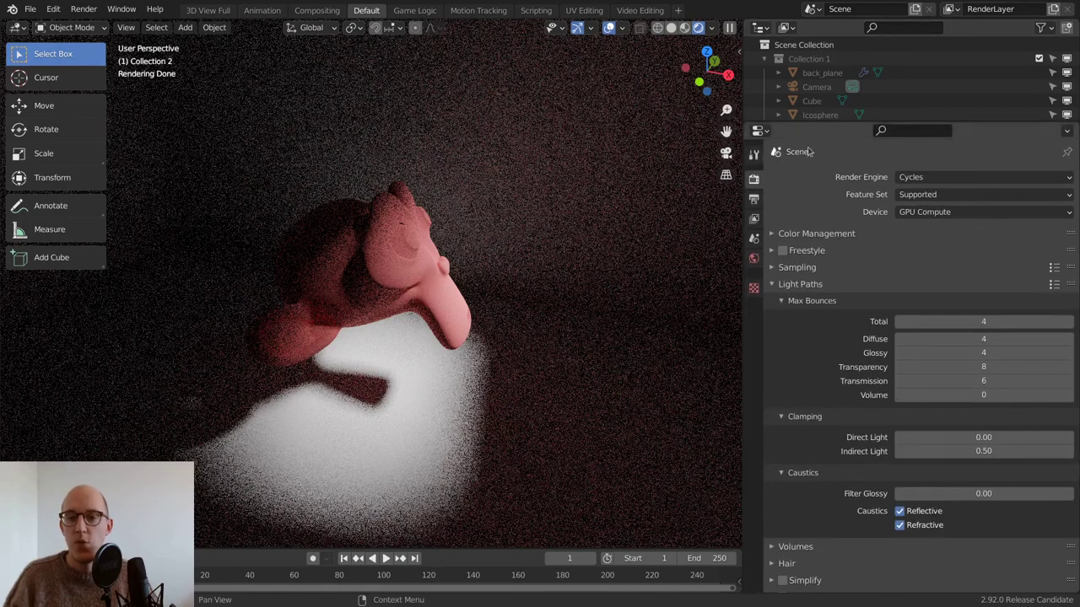
click(796, 268)
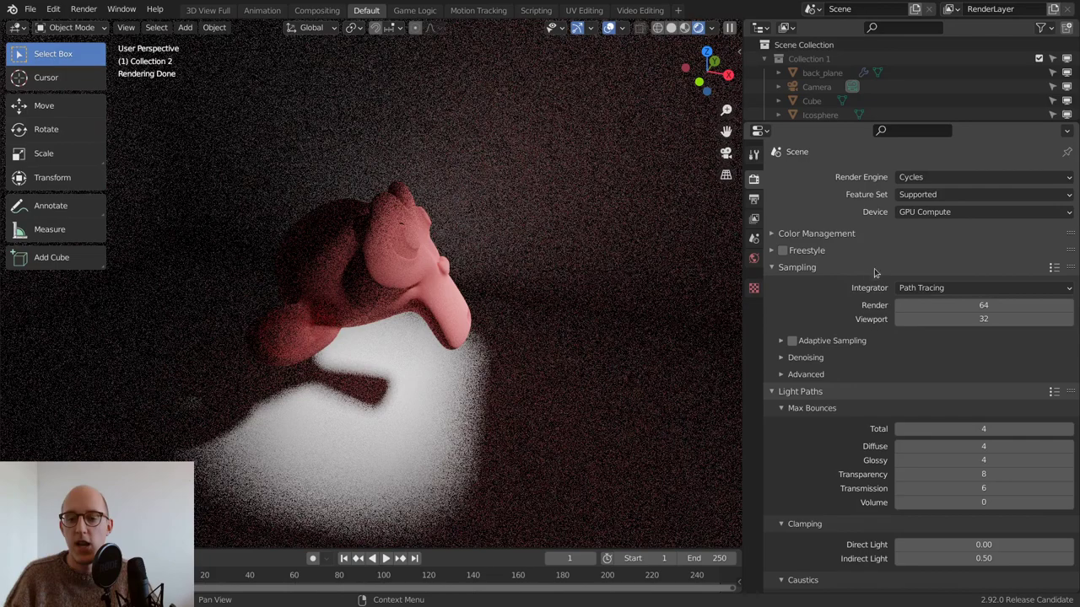
click(796, 358)
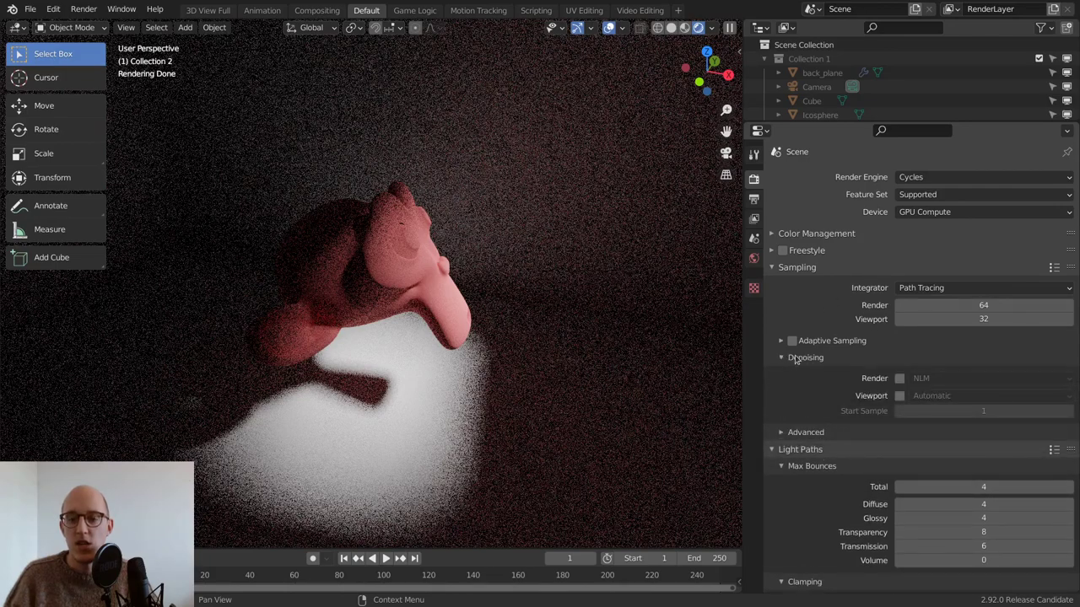
click(899, 396)
click(975, 397)
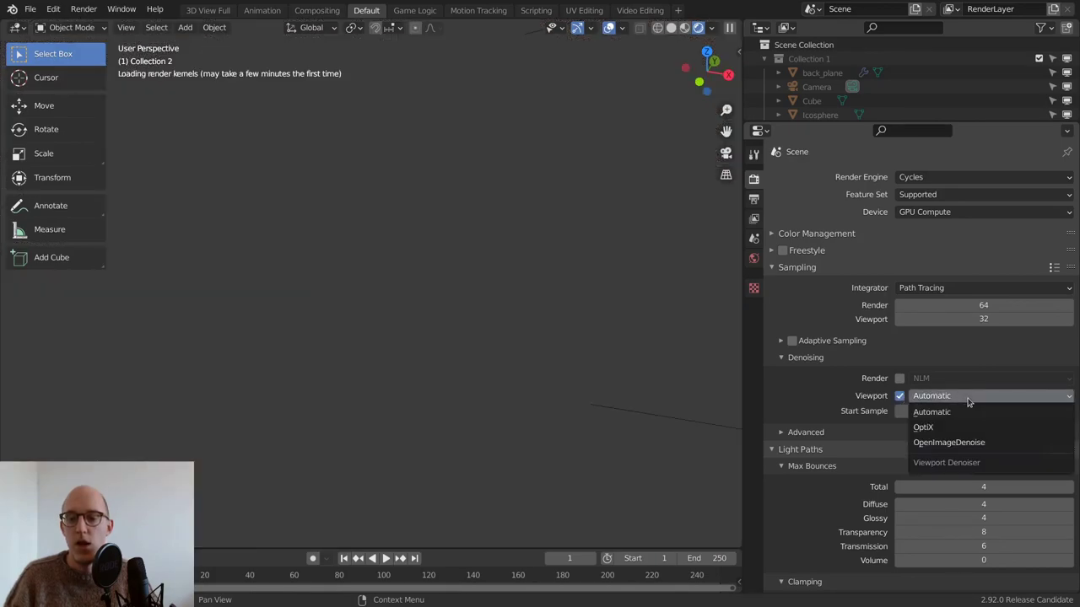
click(948, 444)
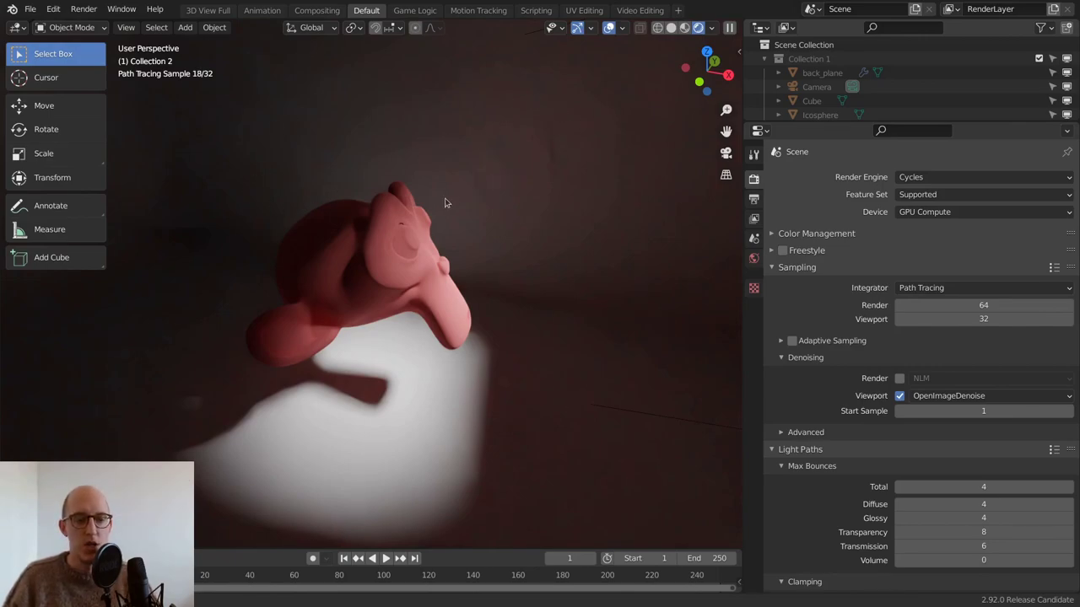
Step: Examine the denoised Suzanne and chamber shadows from several angles, and play the animation to check the denoising in motion
mouse_move(419, 286)
middle_down()
mouse_move(356, 307)
mouse_move(376, 296)
middle_up()
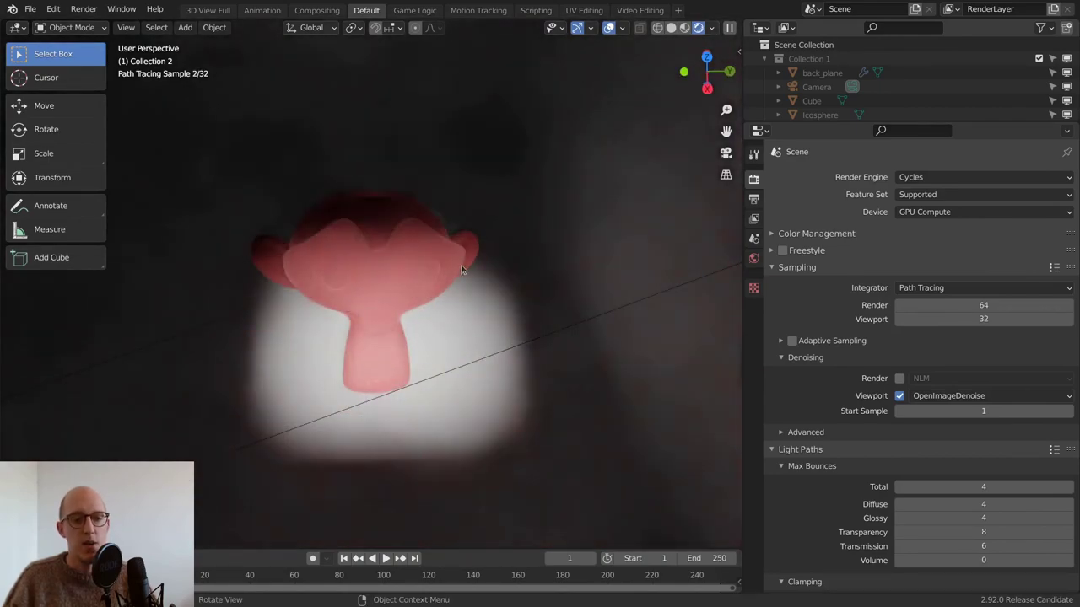
mouse_move(461, 270)
middle_down()
mouse_move(506, 251)
mouse_move(508, 265)
middle_up()
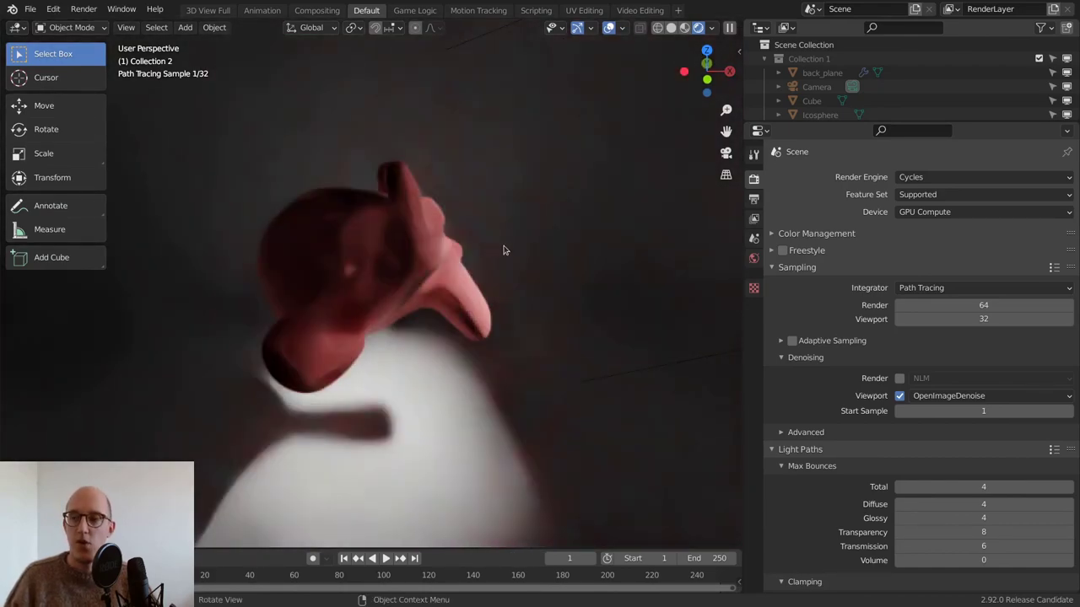
middle_drag(503, 251, 511, 294)
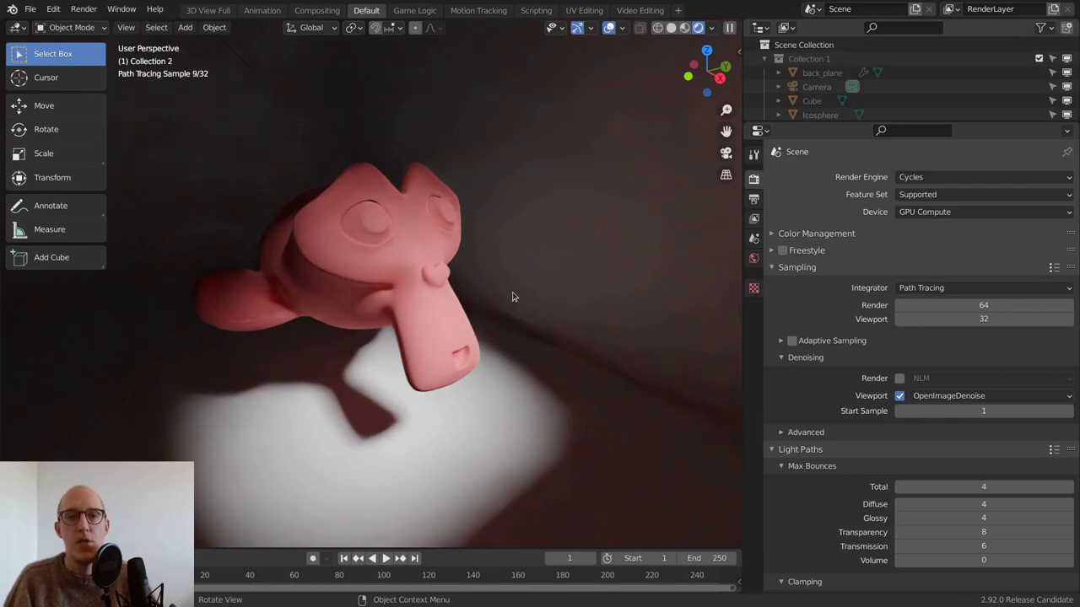
key(space)
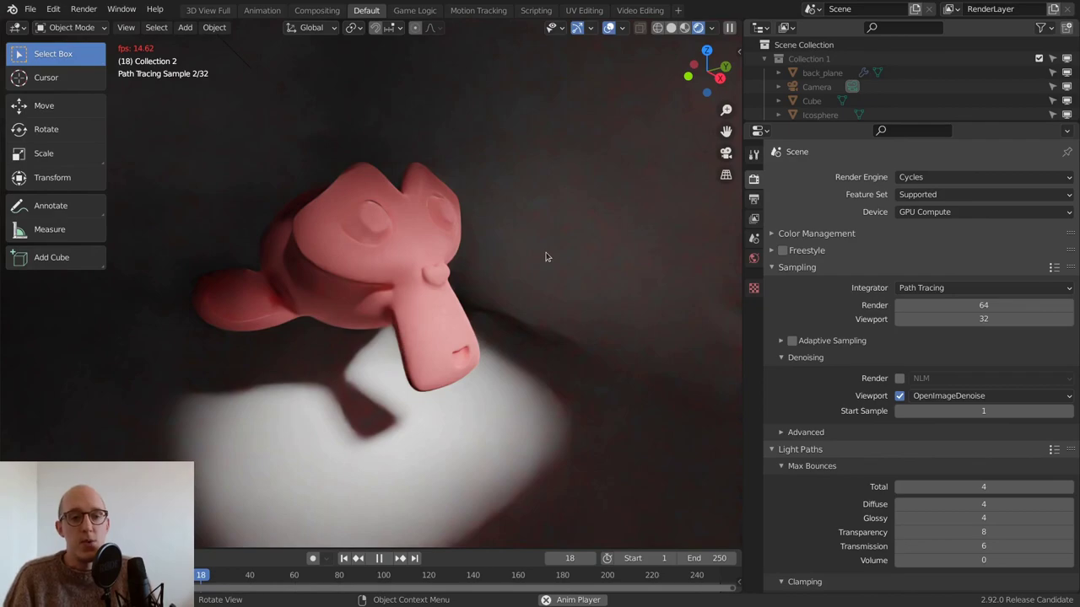